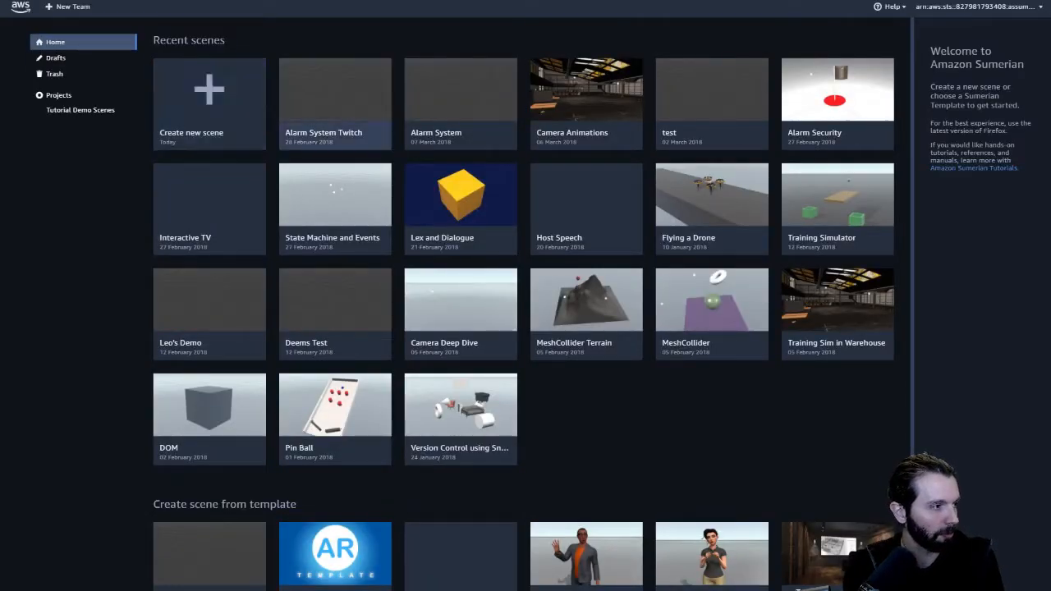
Open the Alarm System scene from the recent scenes and add a 2D circle entity to it
left_click(335, 107)
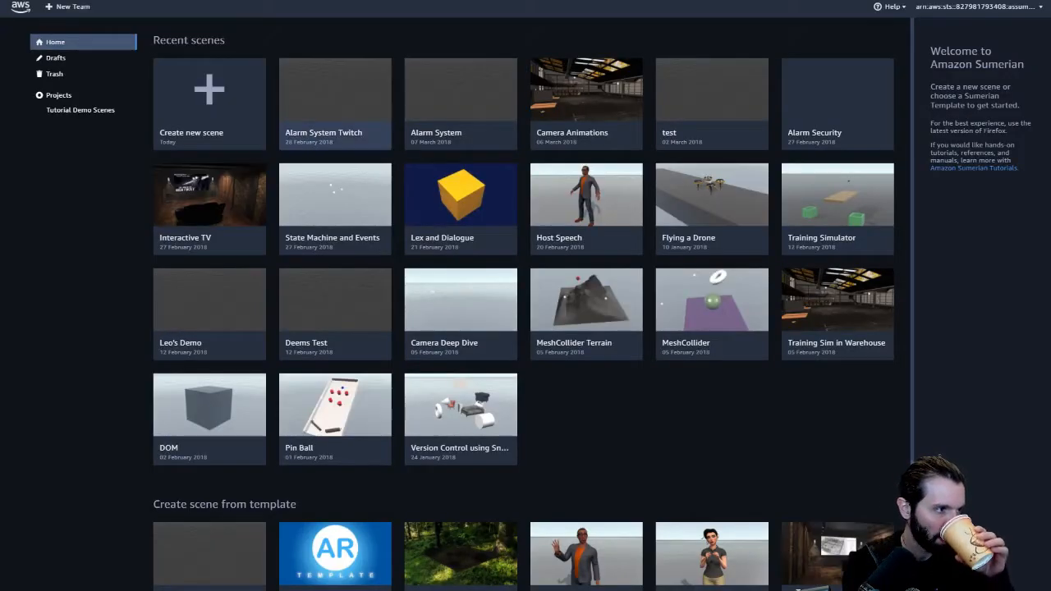
left_click(460, 107)
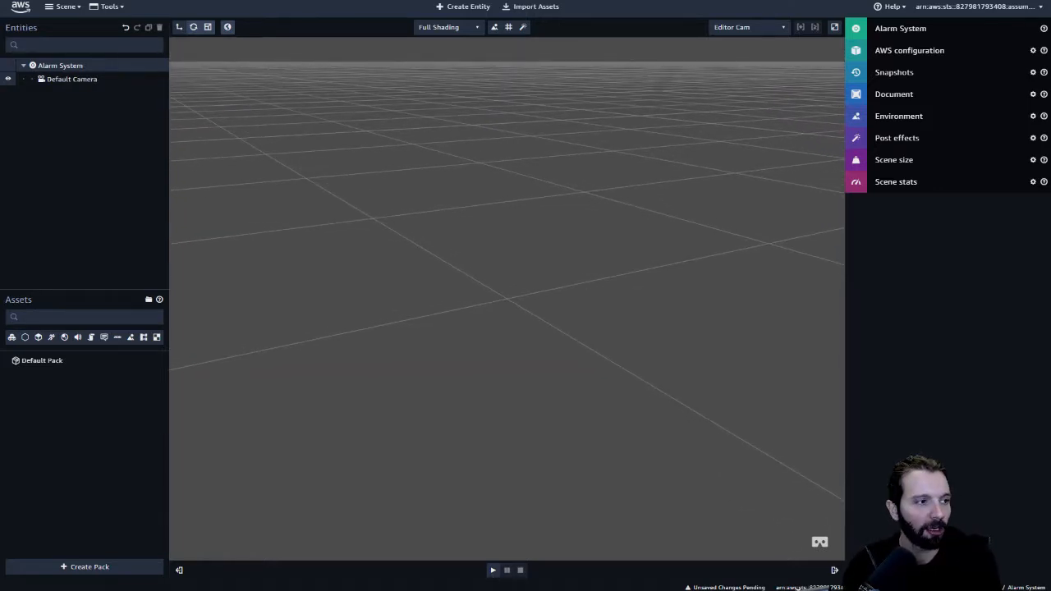
left_click(463, 6)
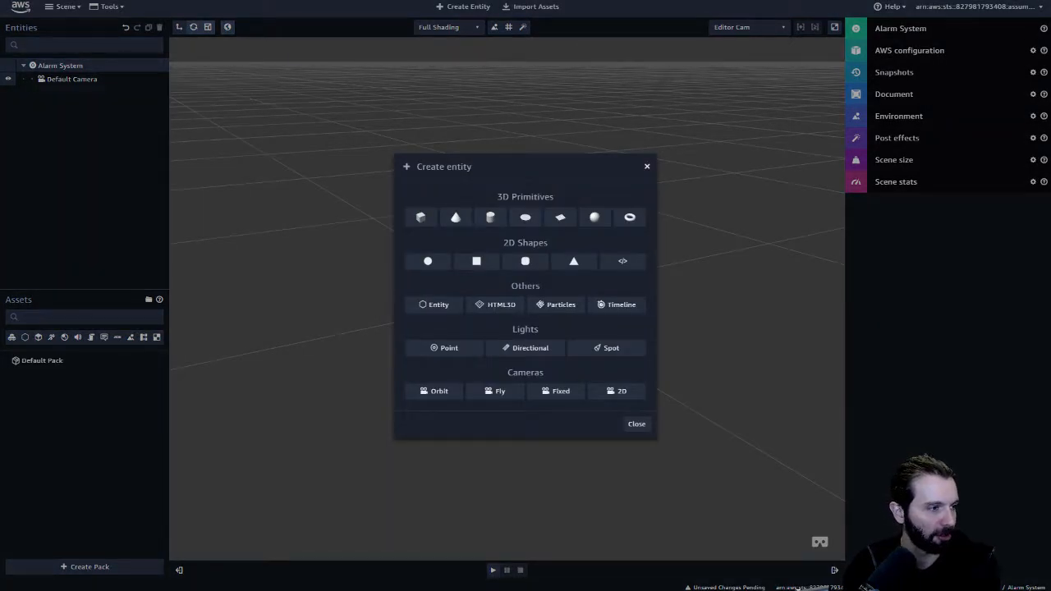
left_click(427, 261)
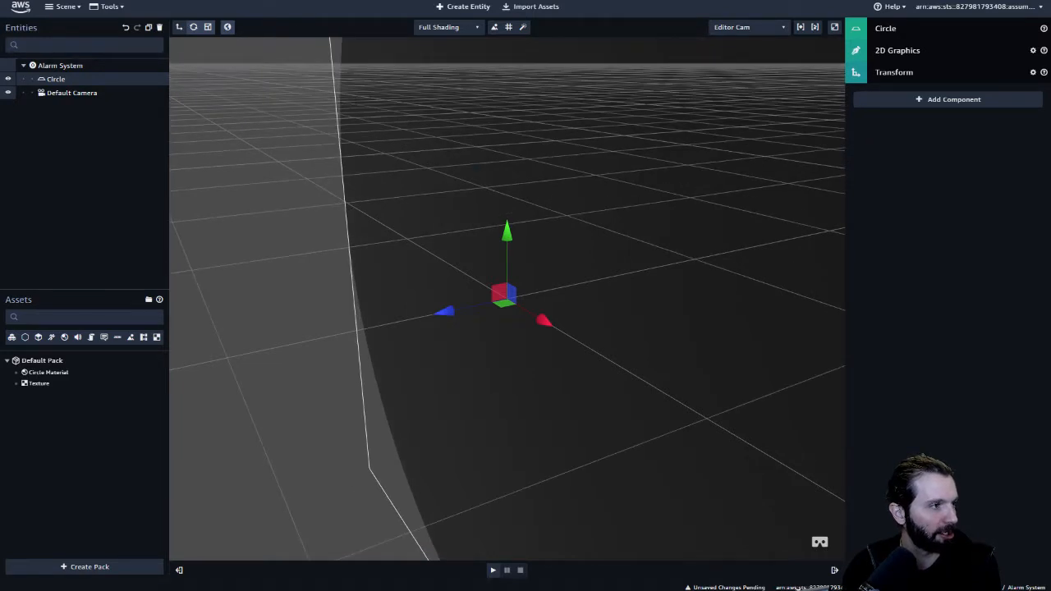
left_click(463, 6)
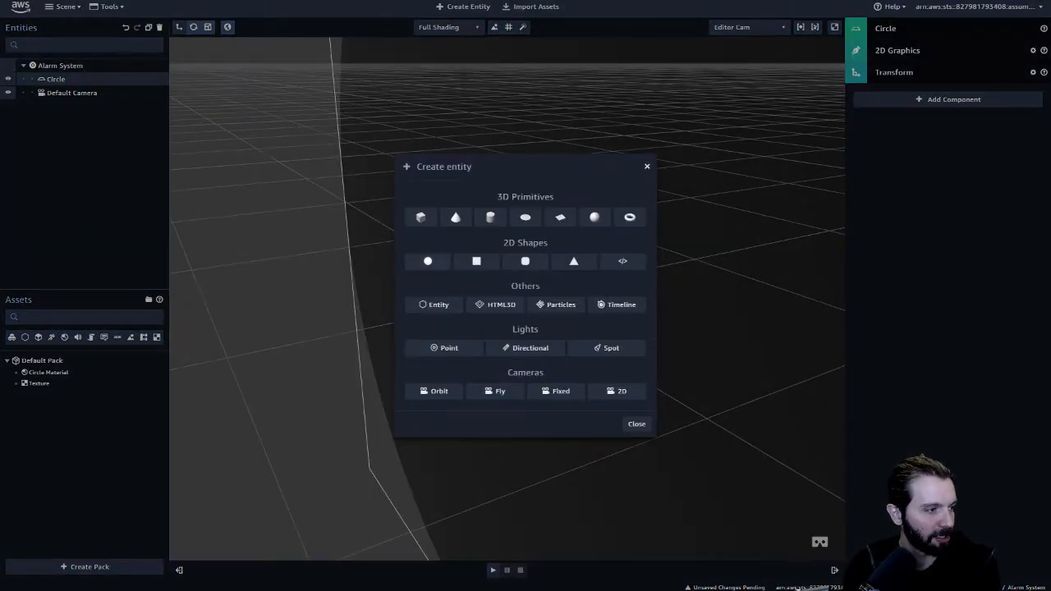
key("Escape")
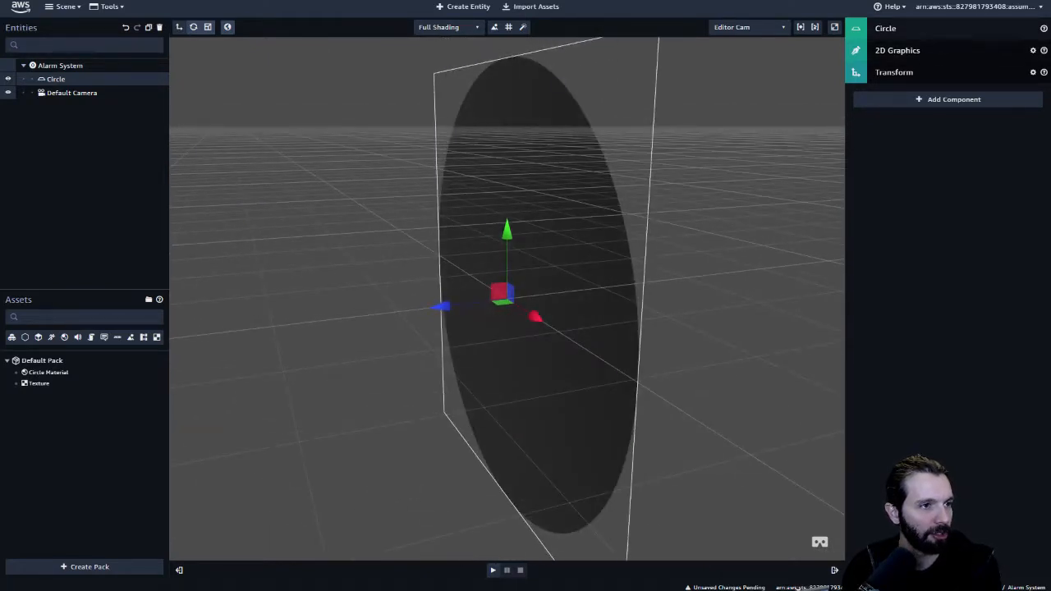
Lay the circle flat with an X rotation of -90 and set its uniform scale to 0.2
left_click(894, 73)
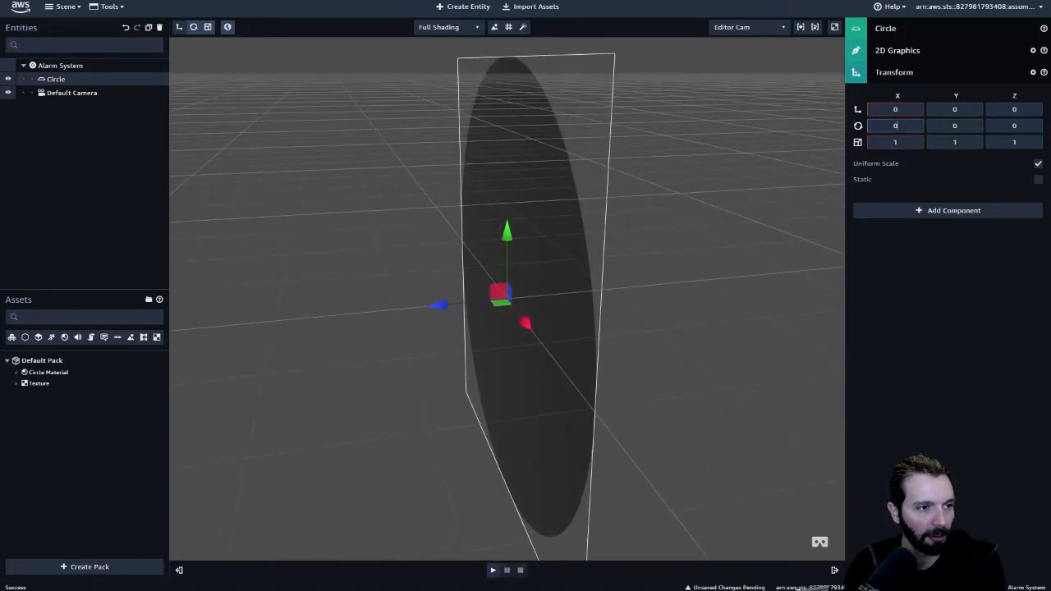
type("-90")
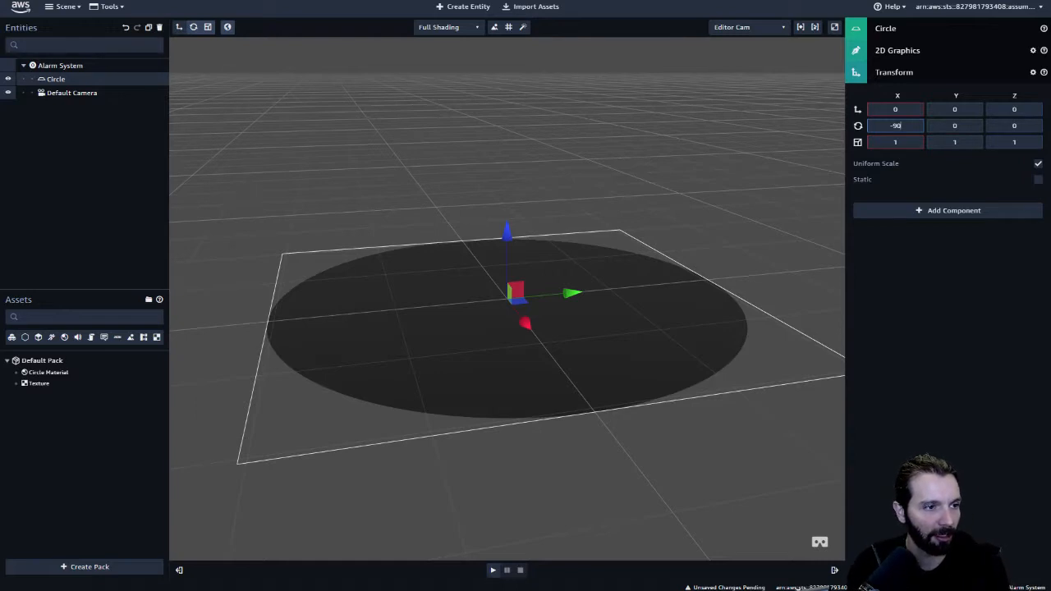
left_click(895, 142)
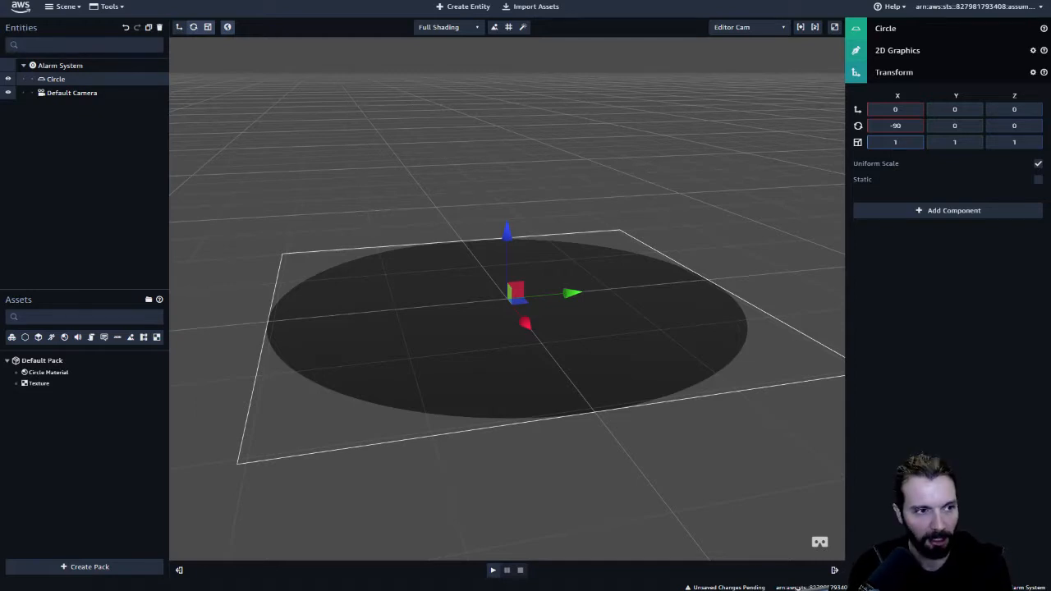
type(".2")
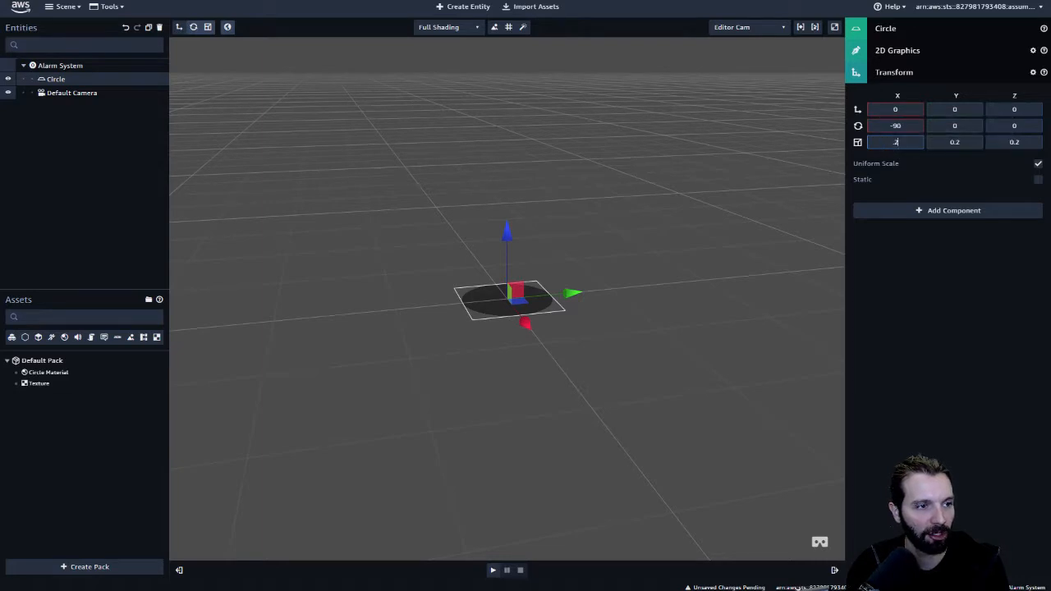
key("Escape")
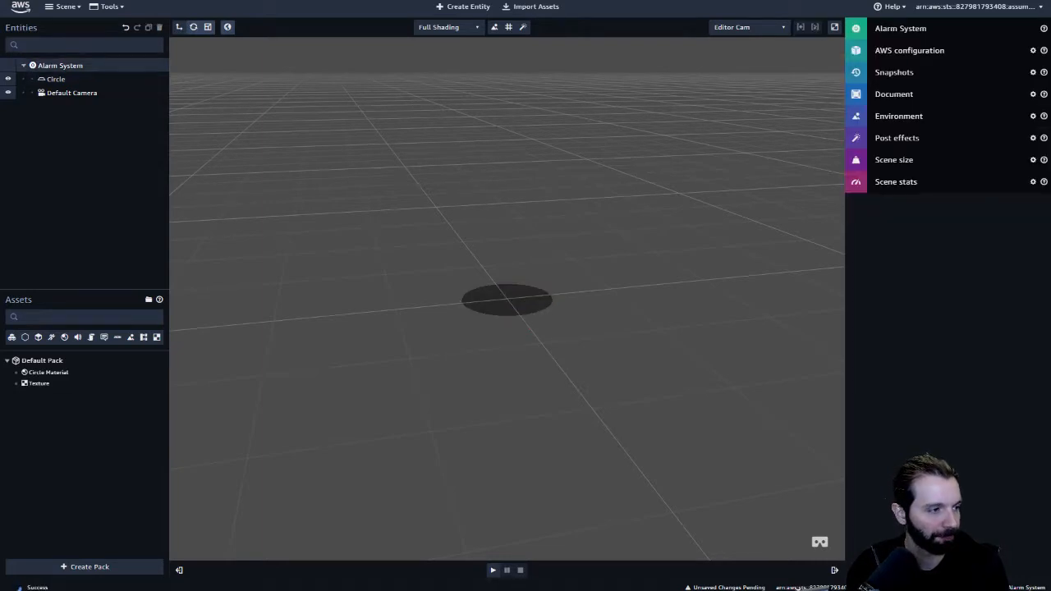
mouse_move(507, 300)
right_mouse_down()
mouse_move(514, 329)
mouse_move(526, 246)
mouse_move(559, 238)
mouse_move(575, 284)
mouse_move(559, 304)
mouse_move(510, 316)
mouse_move(526, 329)
mouse_move(612, 281)
mouse_move(526, 297)
right_mouse_up()
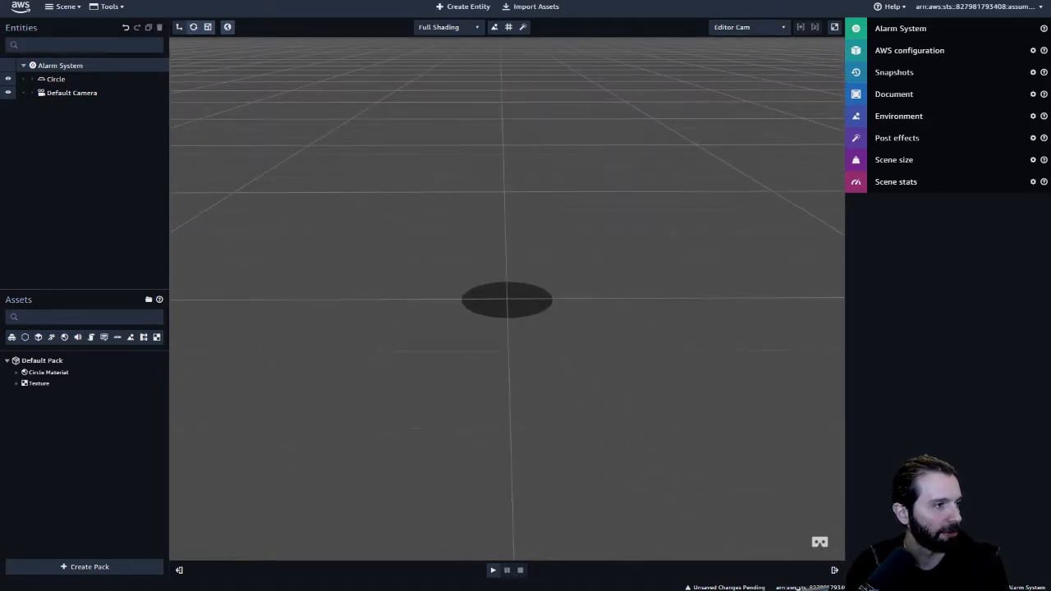
Add a 3D disk primitive to the scene at the origin
left_click(464, 7)
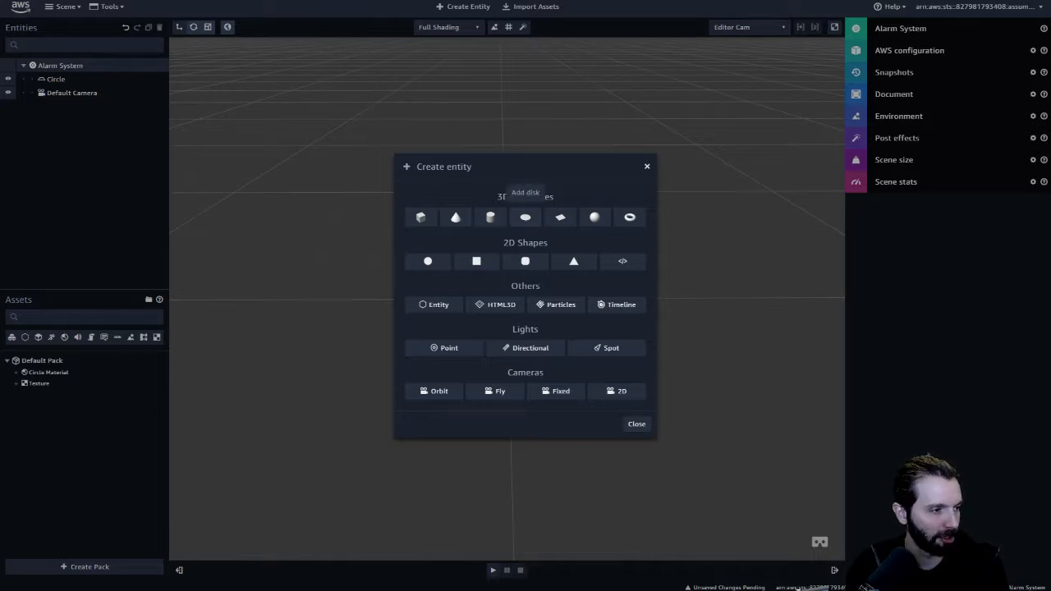
left_click(525, 217)
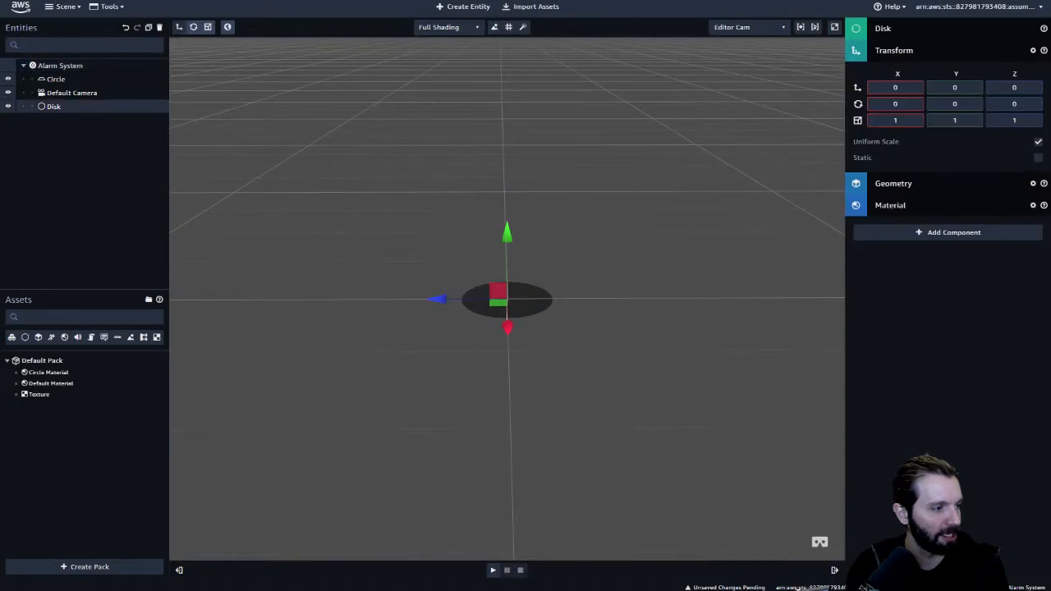
right_click_drag(526, 329, 570, 294)
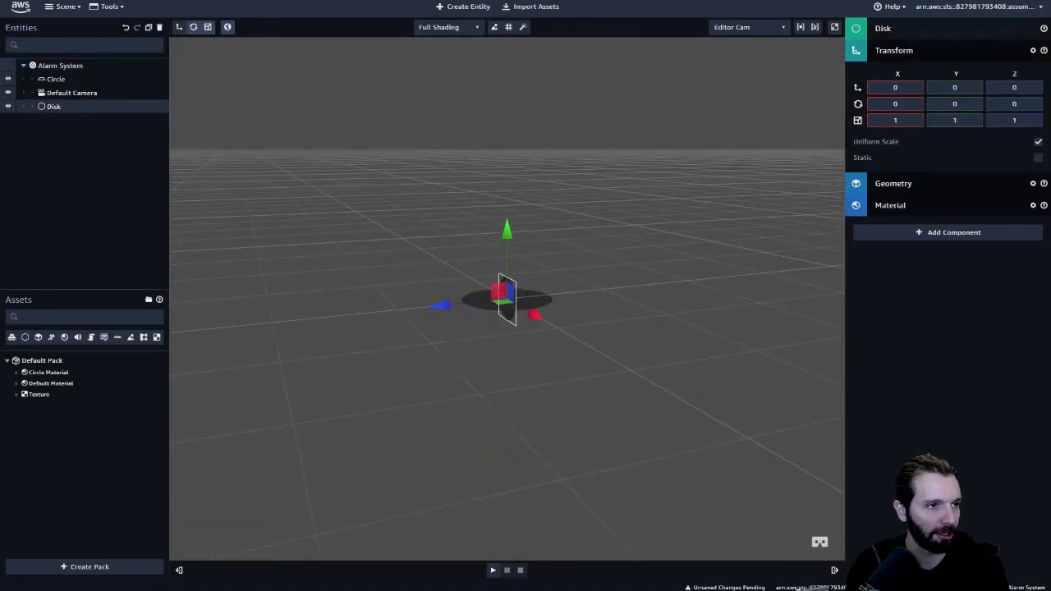
Set the disk's X rotation to -90 and its uniform scale to 100, keeping its position at the origin
left_click(895, 103)
type("-90")
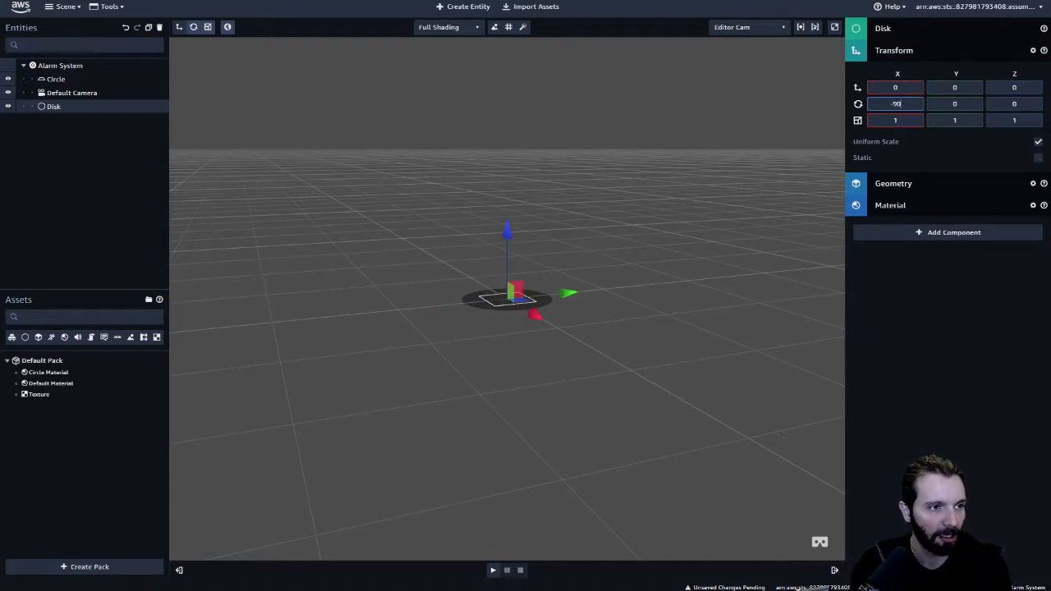
left_click(895, 120)
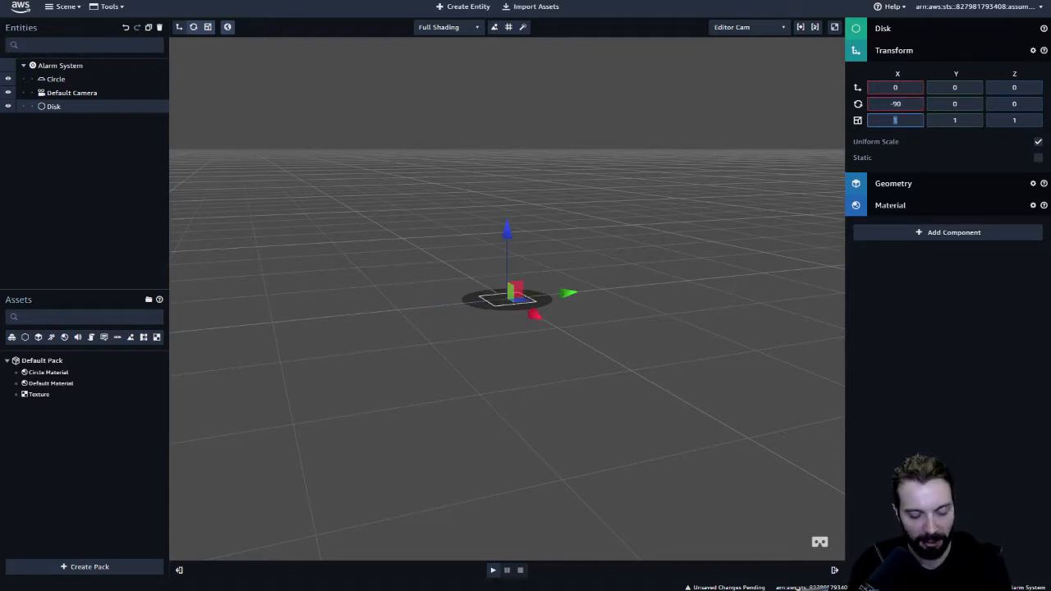
type("100")
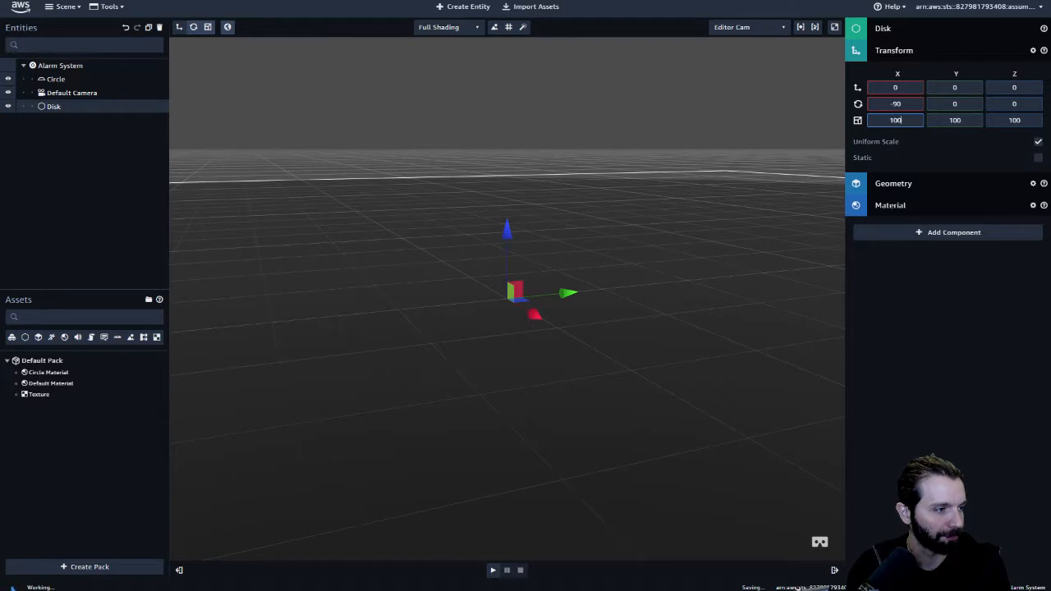
key("Return")
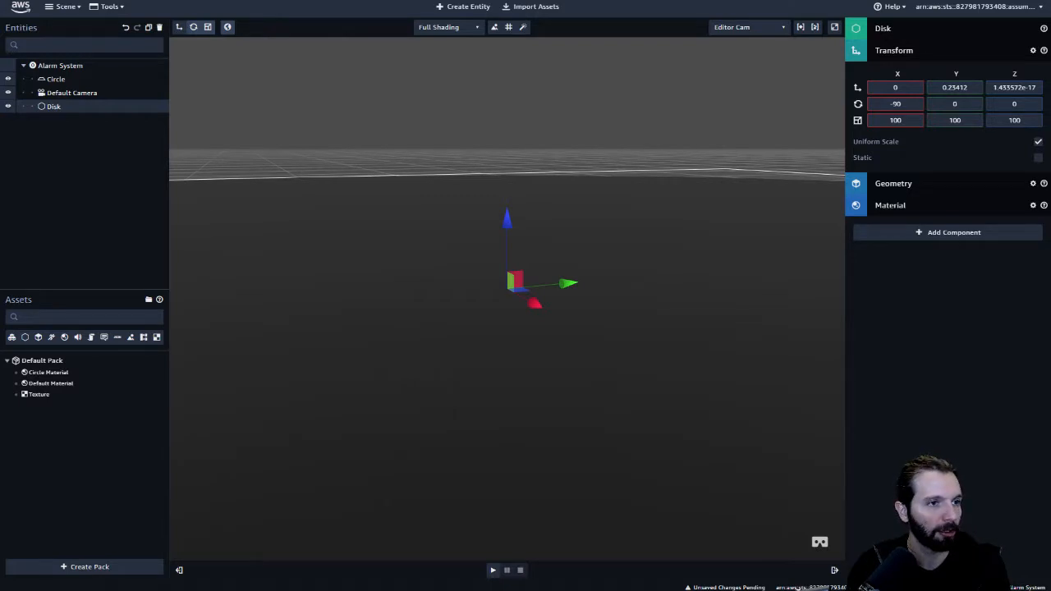
key("ctrl+z")
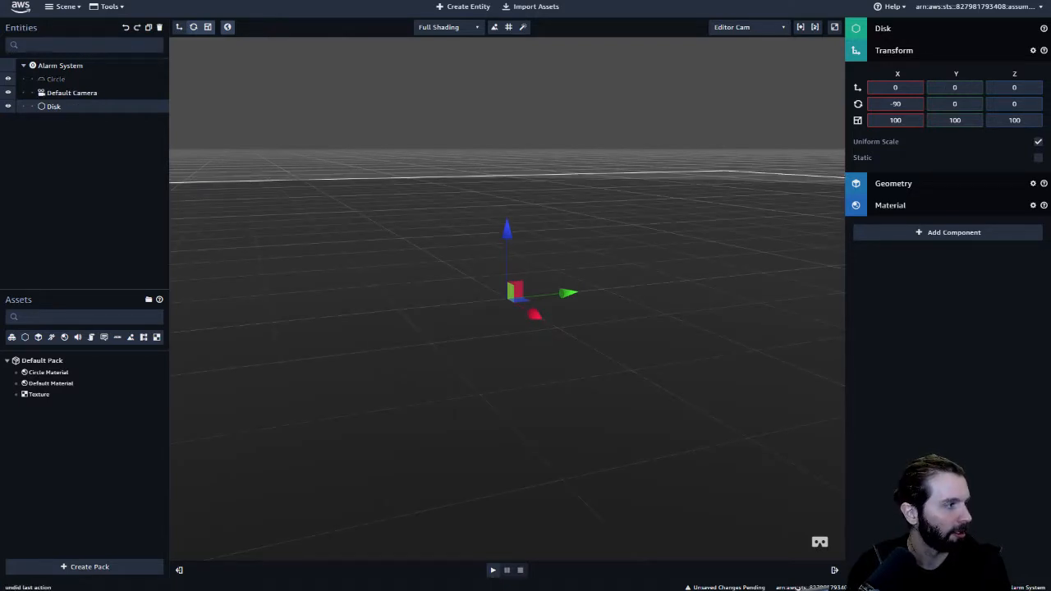
Rename the Circle entity to Mat
left_click(56, 80)
left_click(896, 29)
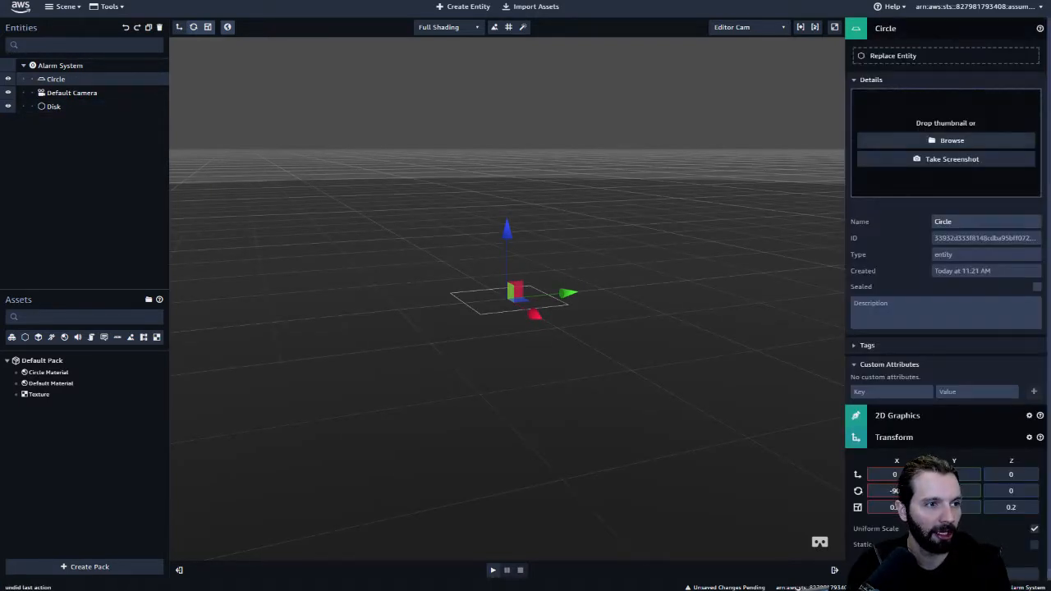
double_click(943, 222)
type("Mat")
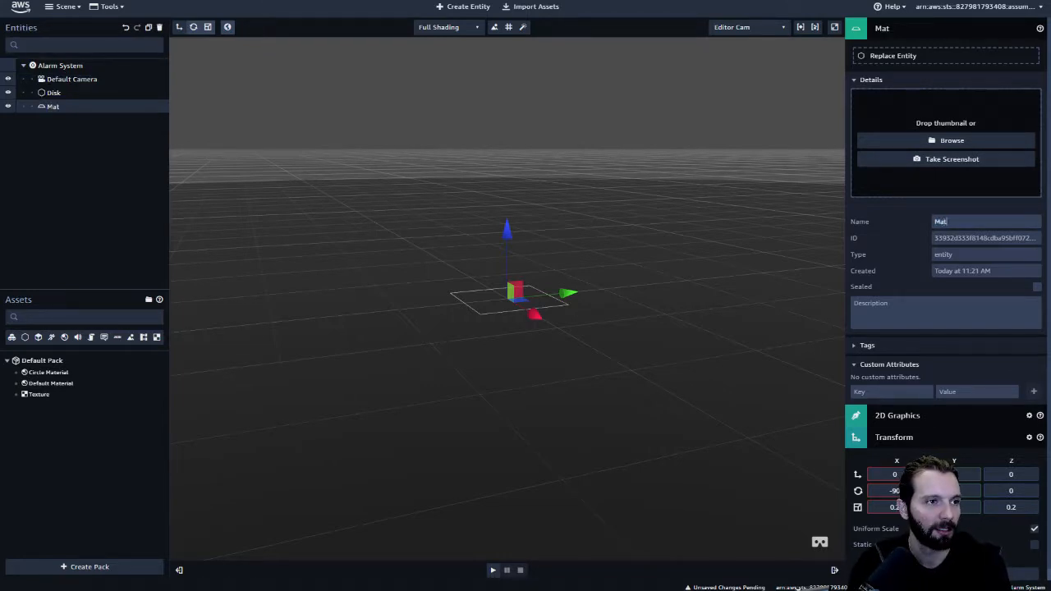
left_click(895, 29)
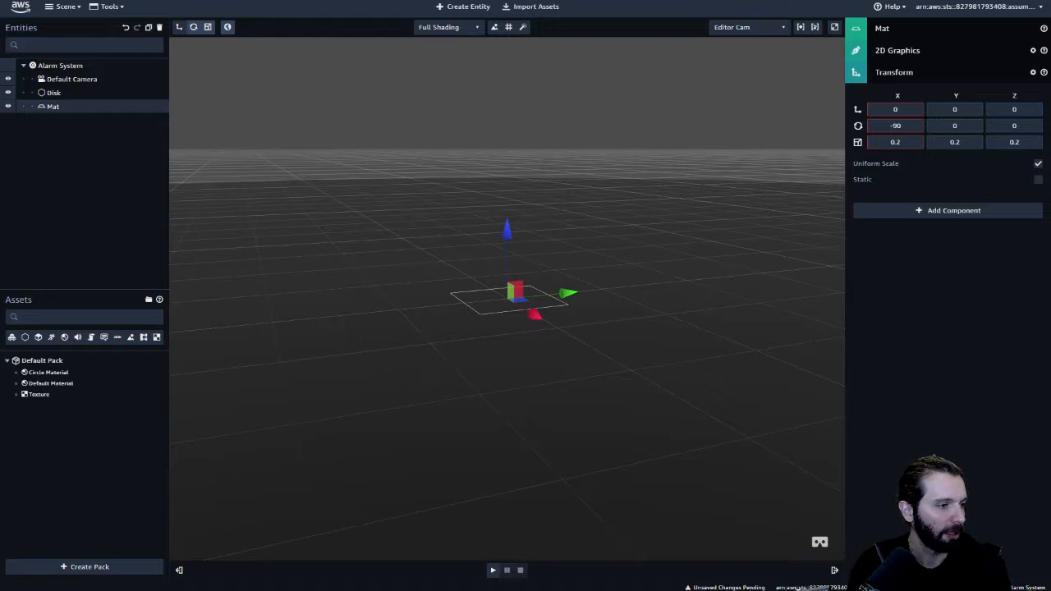
Raise the Mat above the disk to a Y position of about 0.13
right_click_drag(507, 354, 507, 397)
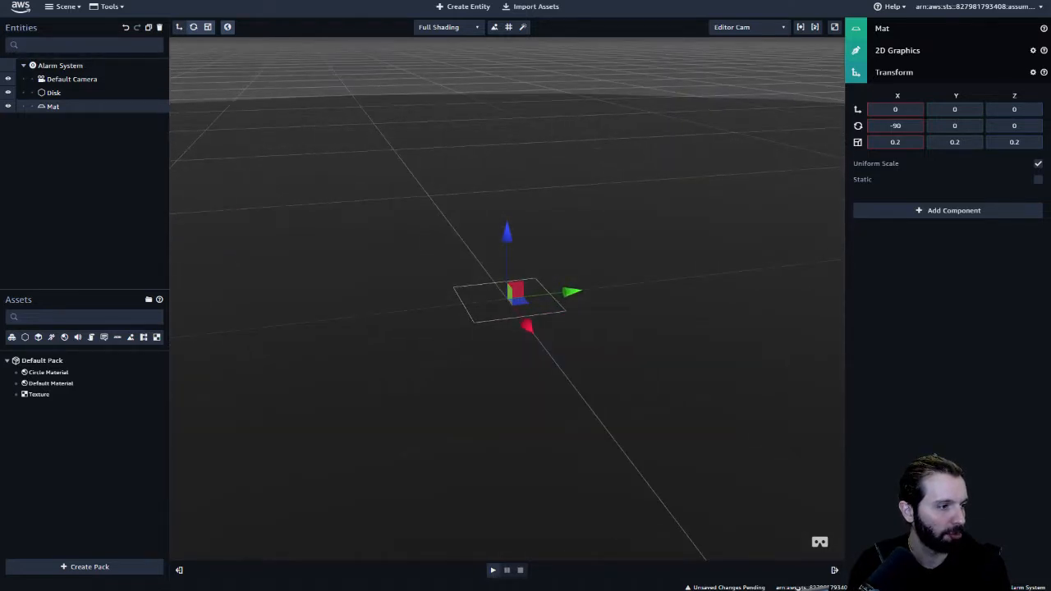
left_click_drag(506, 237, 507, 230)
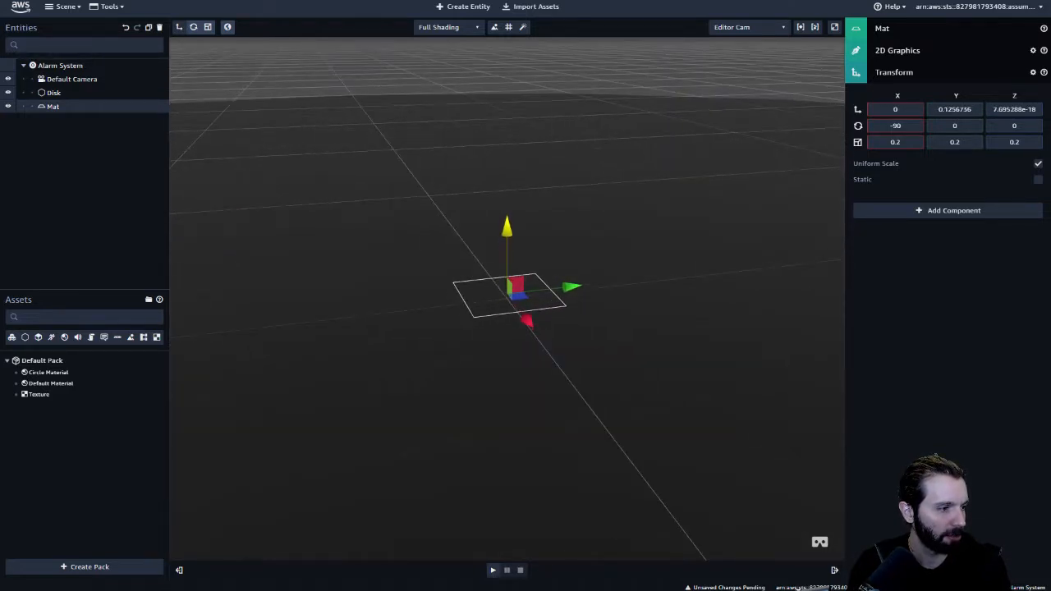
Lighten the diffuse color of the disk's default material to a paler grey
right_click_drag(559, 361, 577, 382)
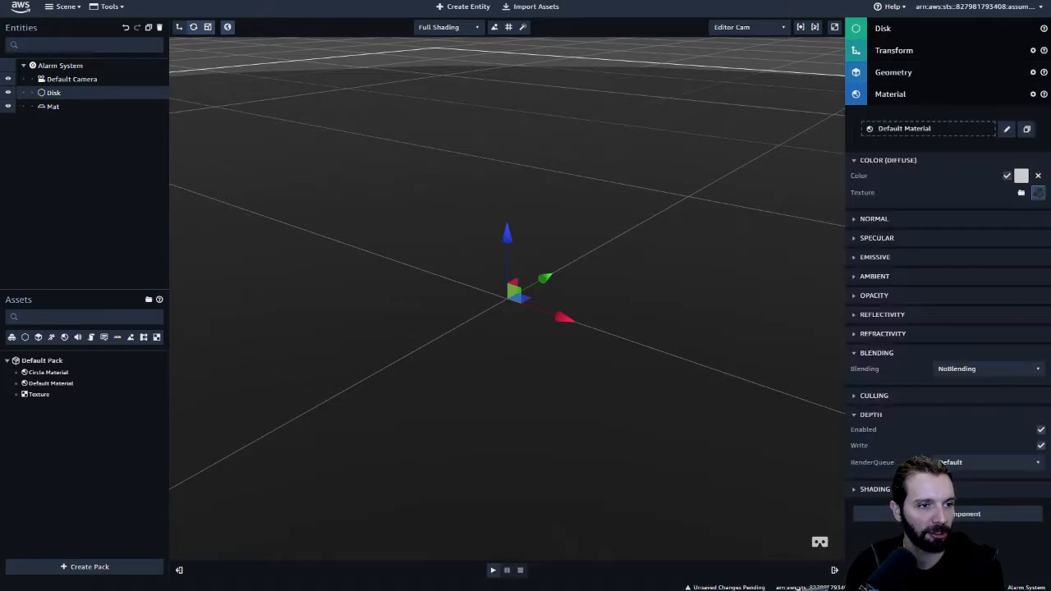
left_click(1022, 176)
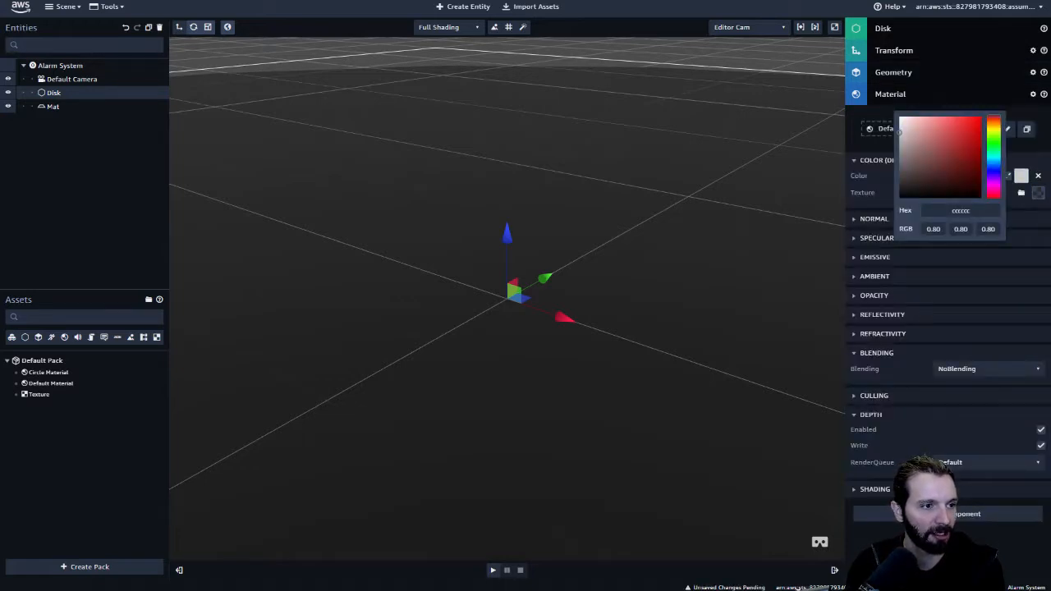
mouse_move(900, 134)
left_mouse_down()
mouse_move(902, 117)
mouse_move(900, 127)
left_mouse_up()
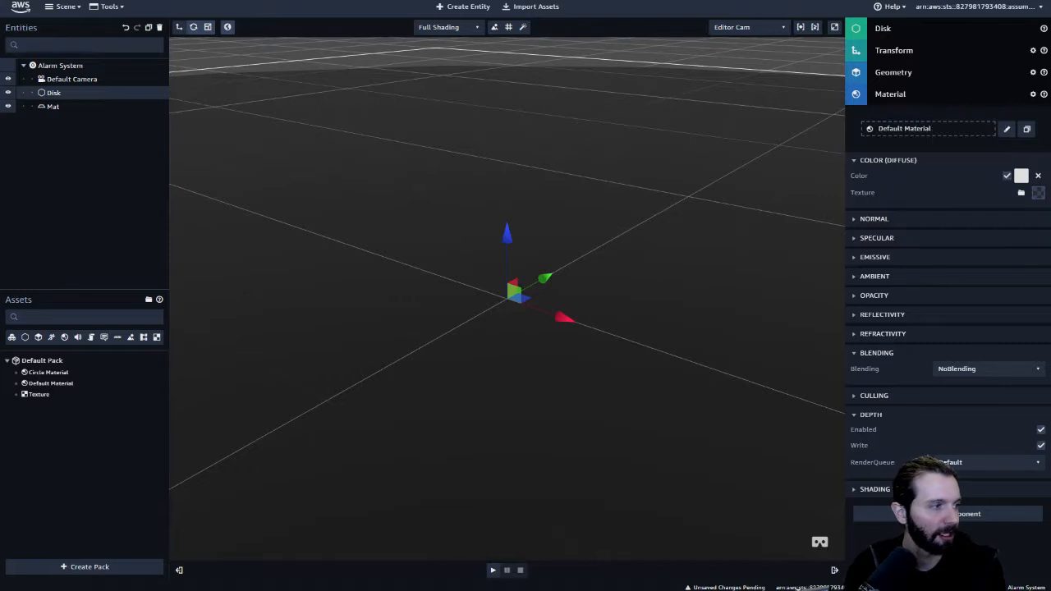
Try to give the Mat a green tint in its 2D graphics settings
left_click(51, 106)
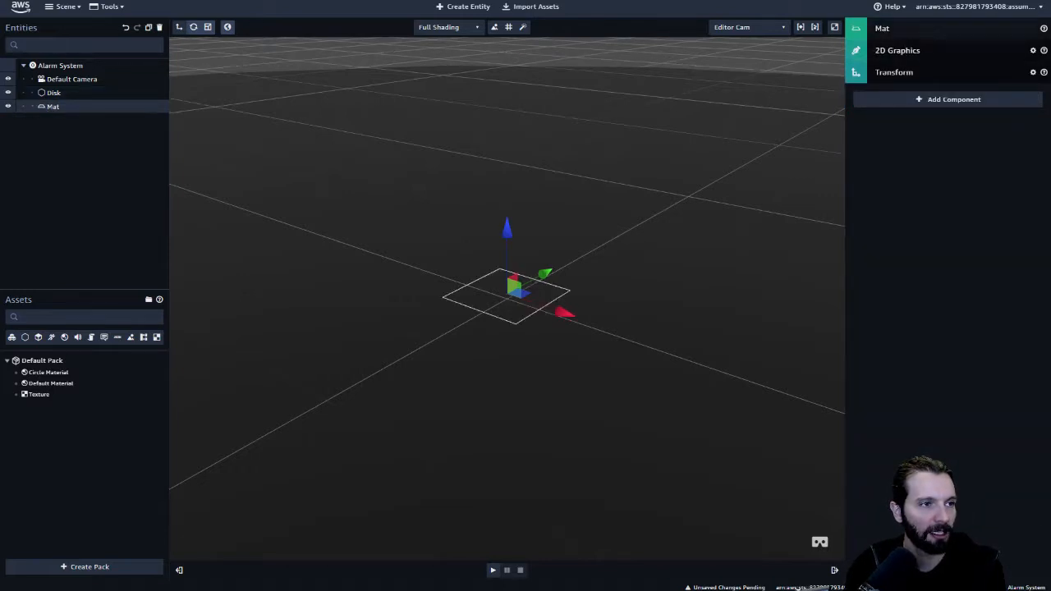
left_click(904, 29)
left_click(903, 29)
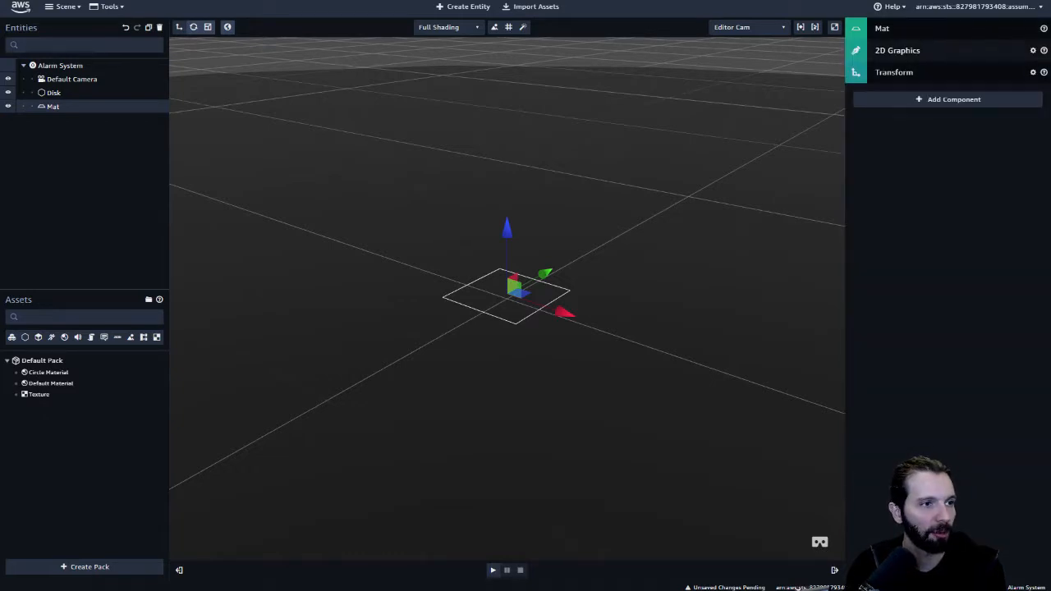
left_click(903, 50)
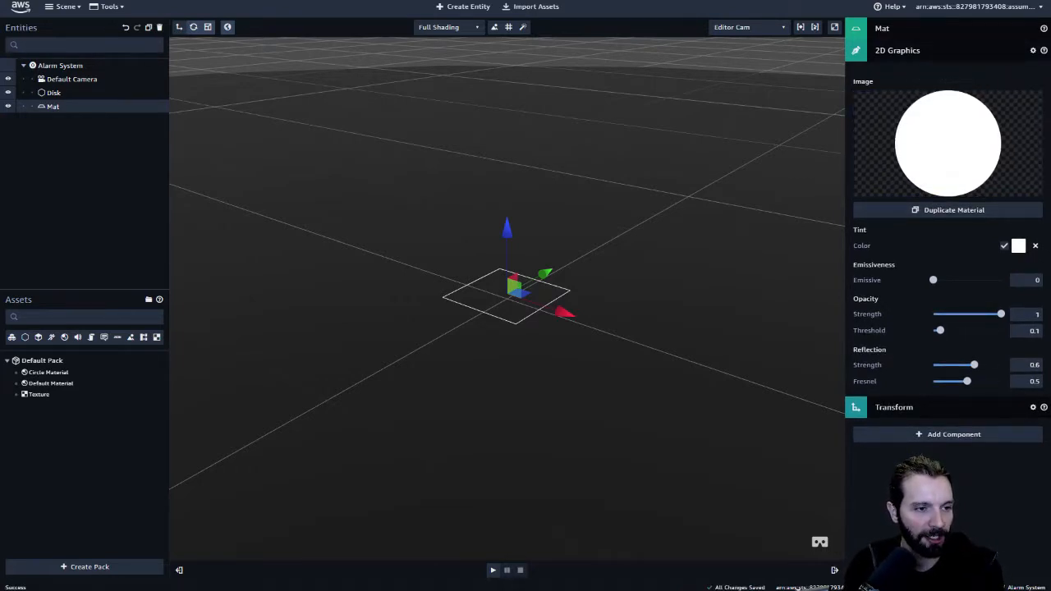
left_click(1018, 246)
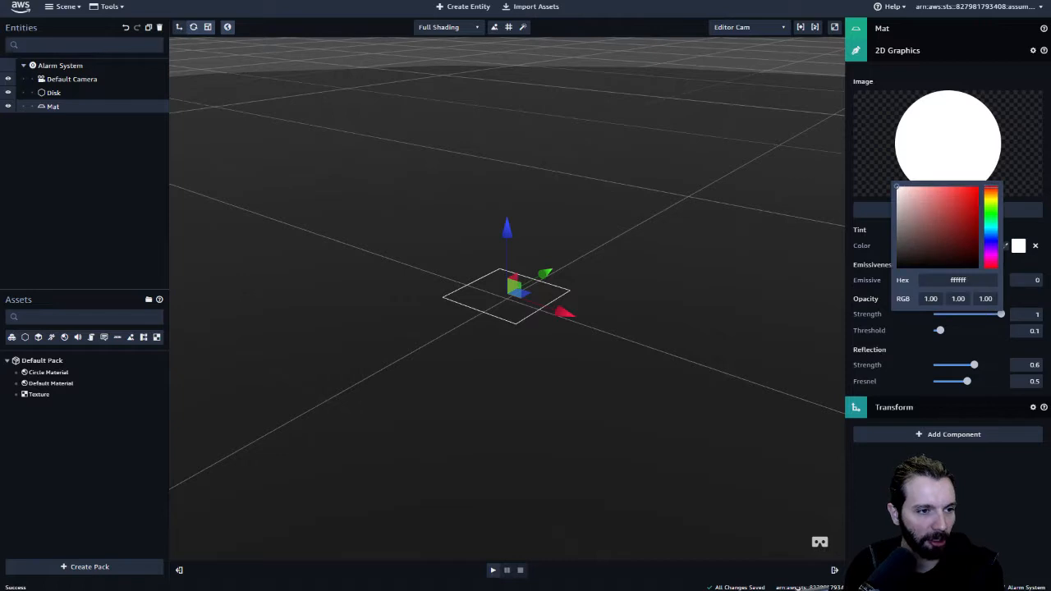
left_click(991, 212)
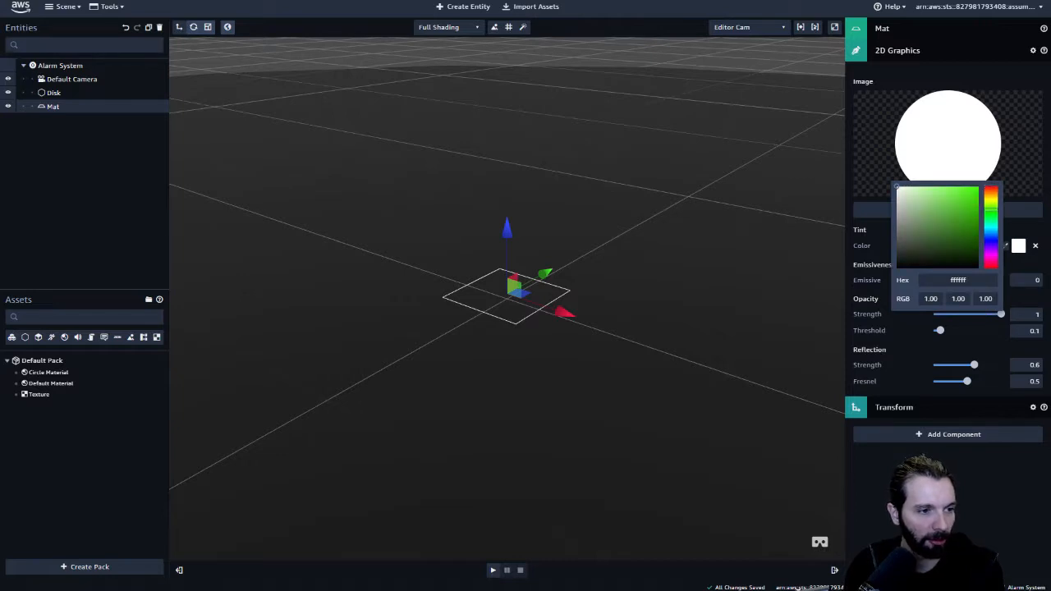
left_click_drag(608, 394, 506, 328)
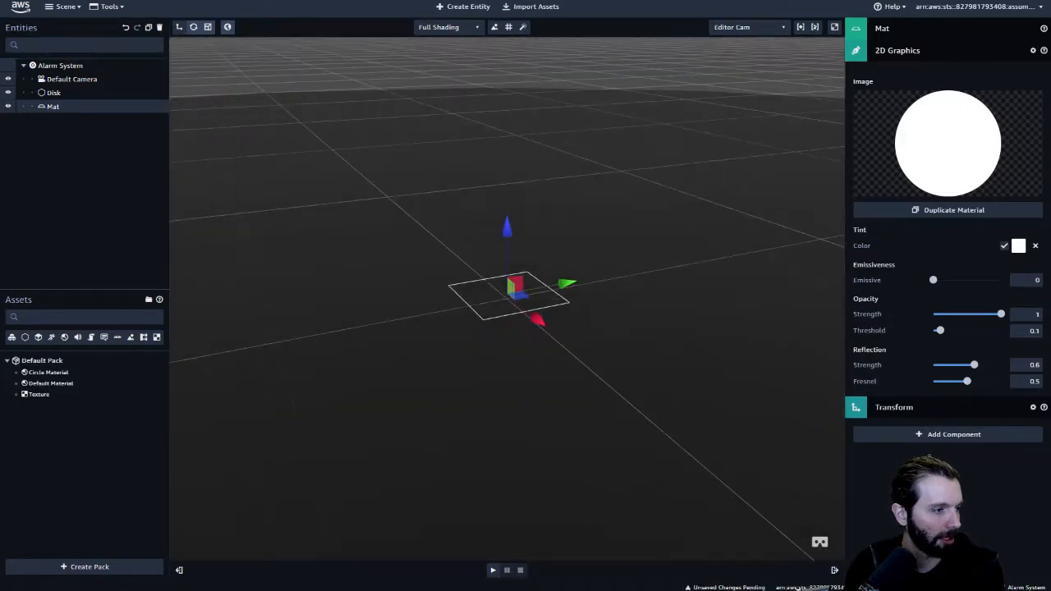
Add a point light to the scene
left_click(54, 91)
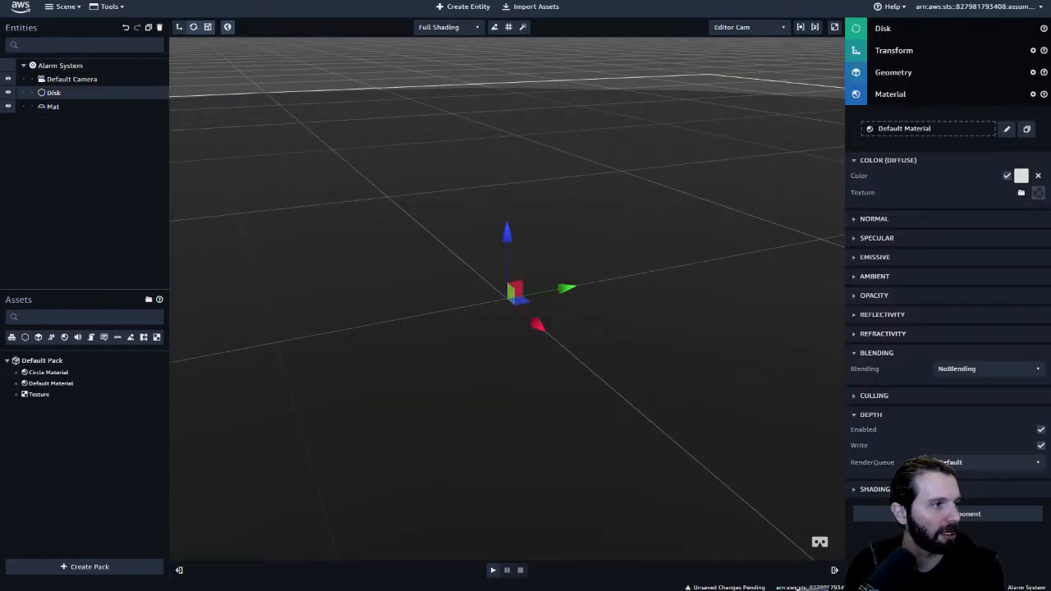
left_click(463, 6)
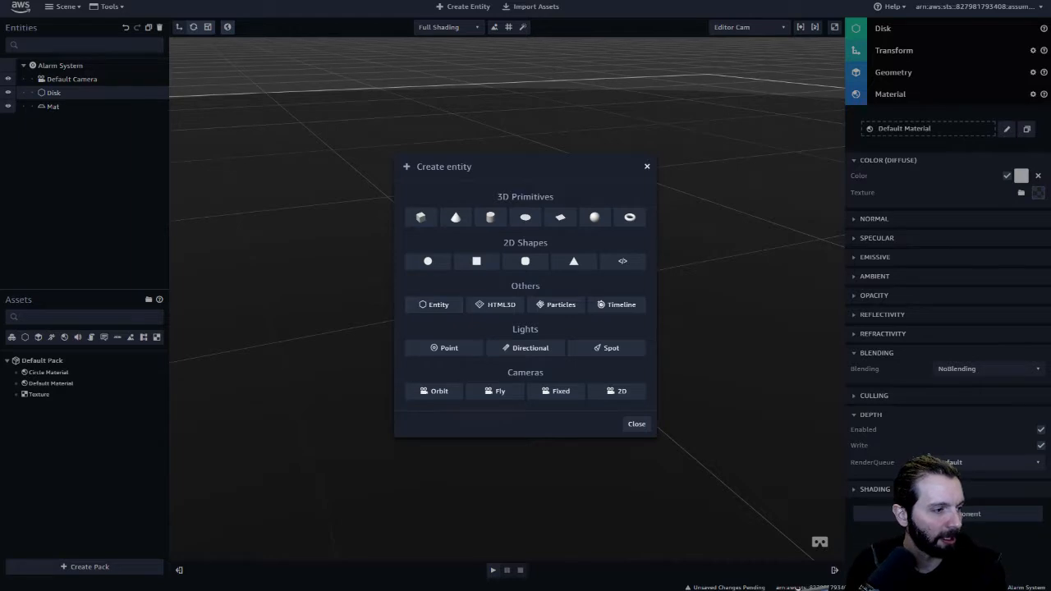
left_click(444, 347)
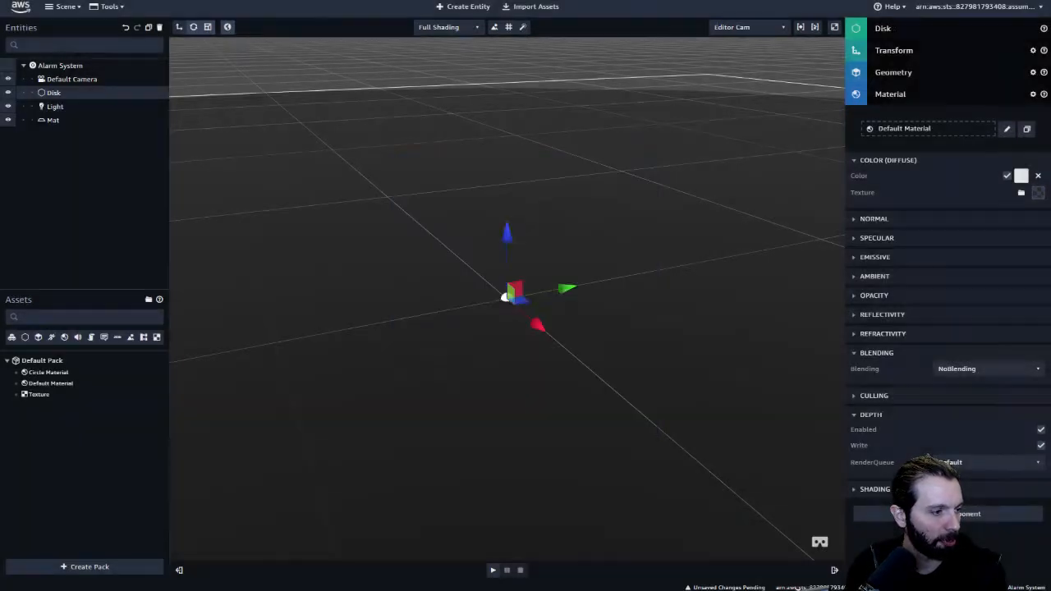
Raise the point light above the floor disk and shift it horizontally until it sits nearly over the Mat
left_click_drag(507, 234, 507, 138)
left_click_drag(538, 226, 598, 262)
mouse_move(608, 320)
right_mouse_down()
mouse_move(394, 302)
mouse_move(452, 333)
mouse_move(604, 334)
right_mouse_up()
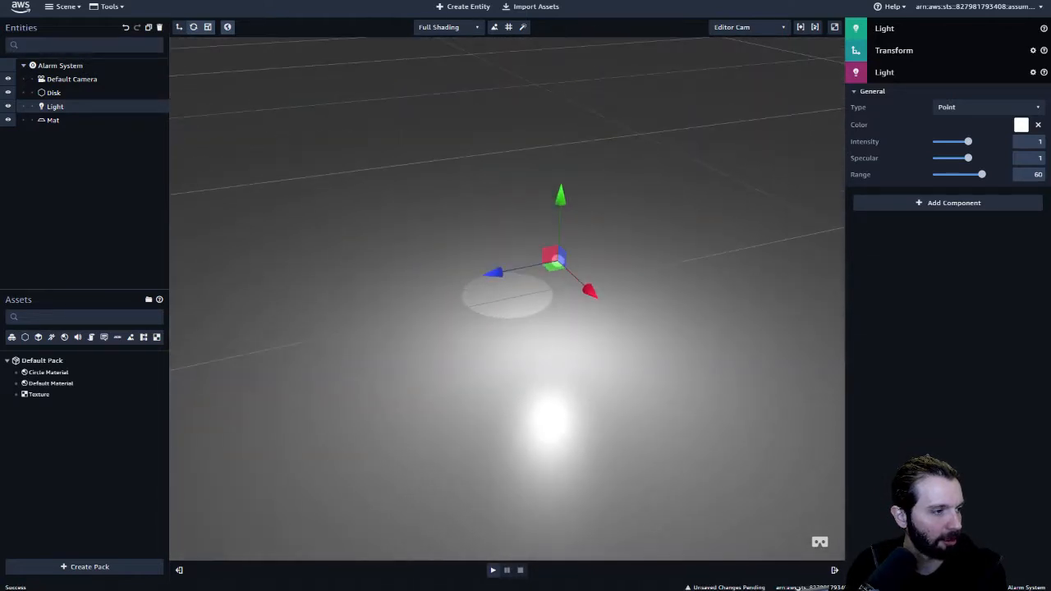
left_click_drag(560, 196, 563, 144)
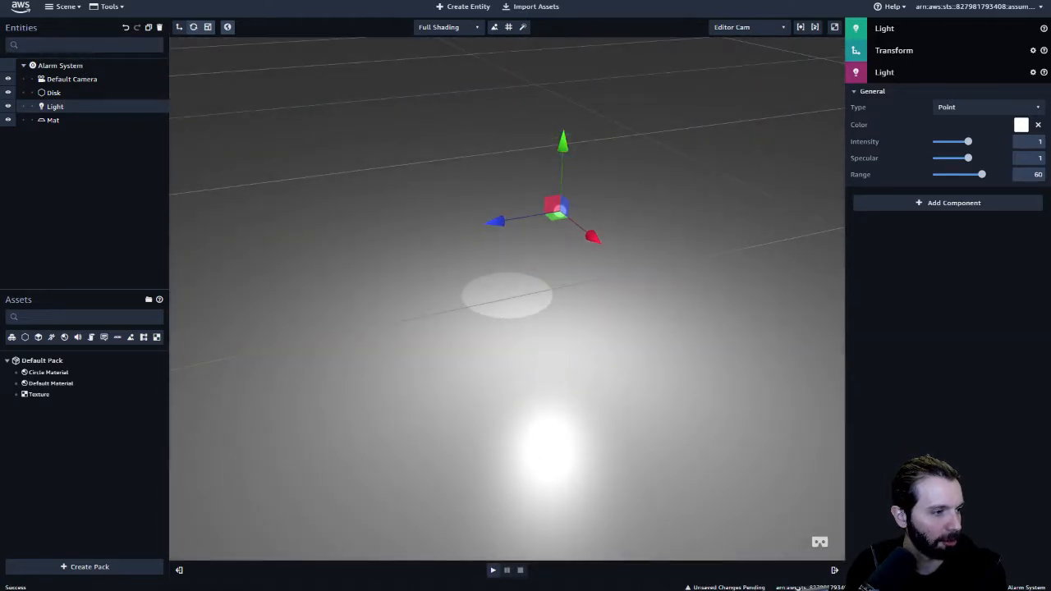
left_click_drag(593, 238, 535, 190)
key("f")
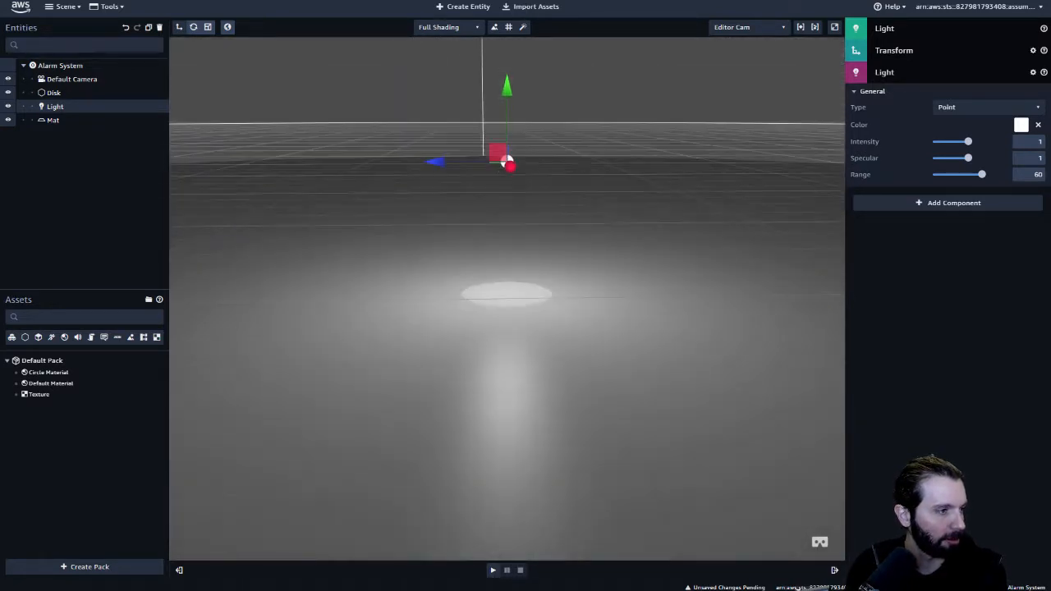
left_click_drag(435, 162, 445, 162)
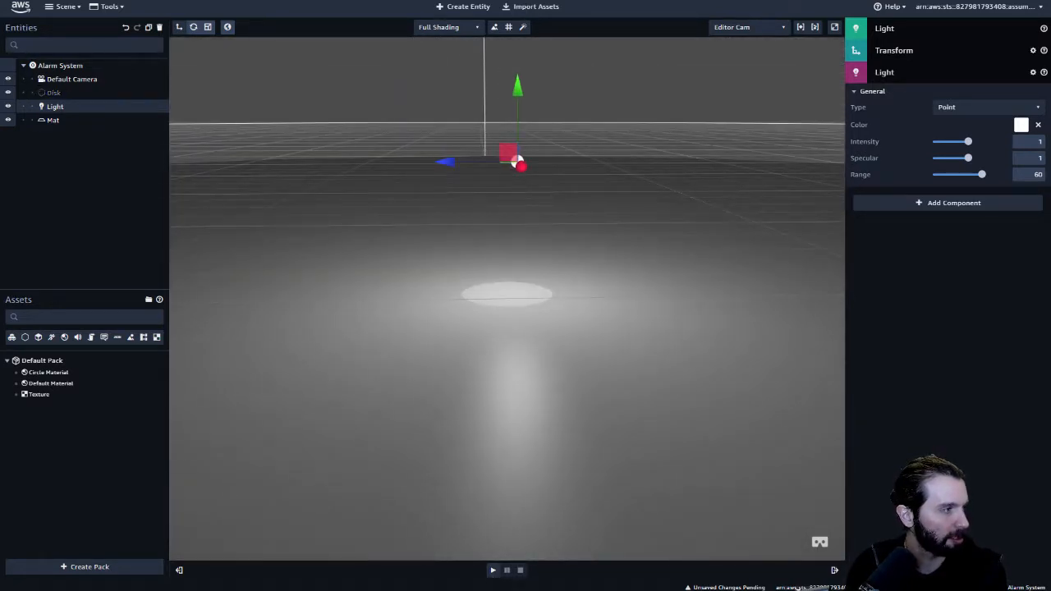
Tint the Mat bright green (hex 63f508) in its 2D graphics color
left_click(506, 294)
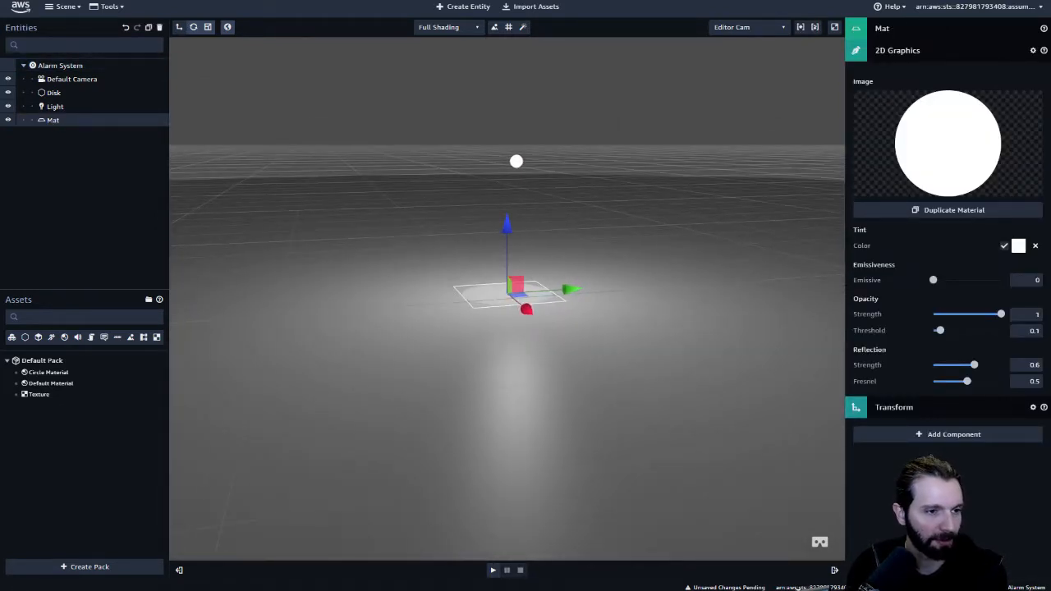
left_click(1019, 246)
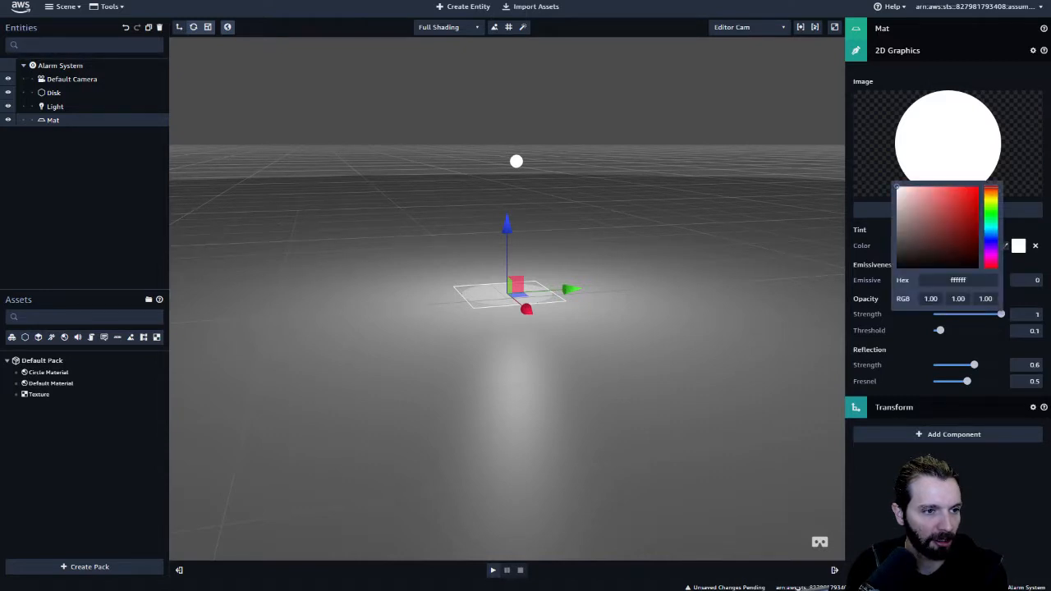
left_click(992, 208)
left_click(976, 189)
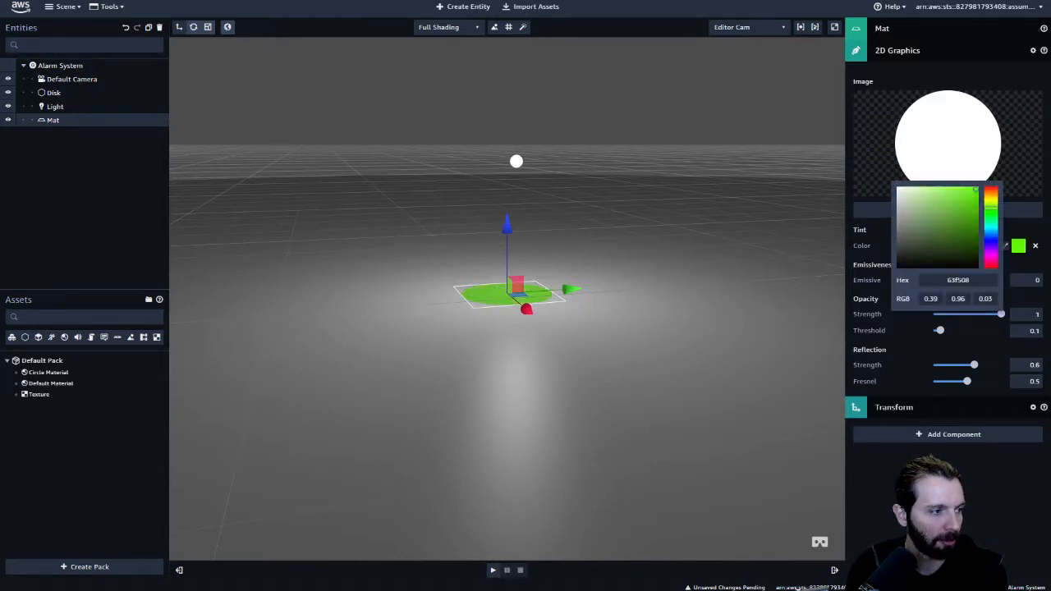
left_click(1005, 246)
left_click_drag(575, 369, 567, 419)
left_click(507, 296)
left_click_drag(507, 296, 573, 284)
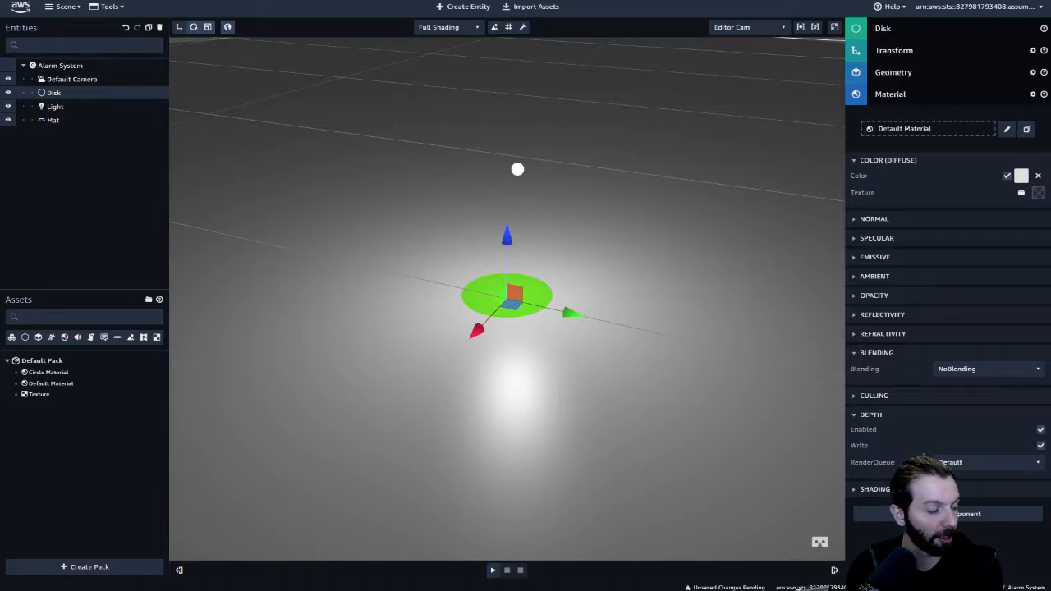
scroll(507, 296, "up", 3)
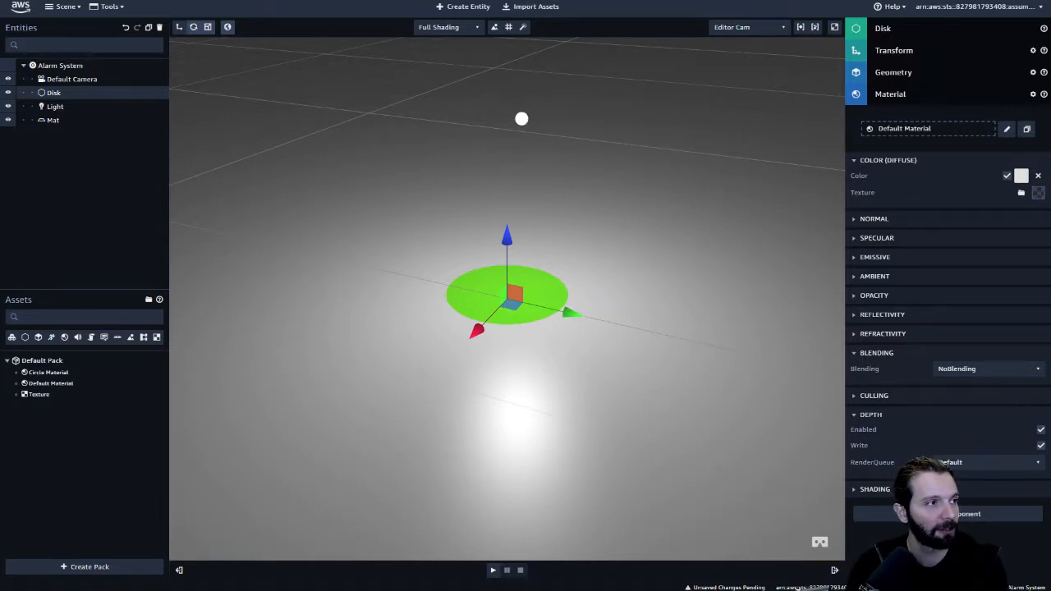
Import the Sumerian Flag asset from the library and place the Flag in the scene on the Mat
left_click(530, 7)
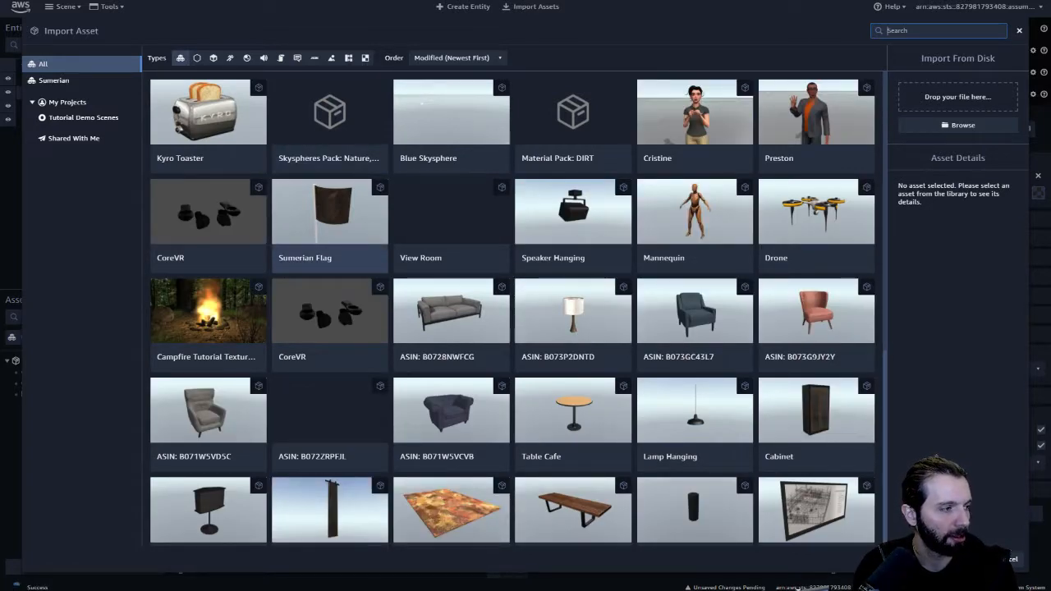
left_click(451, 226)
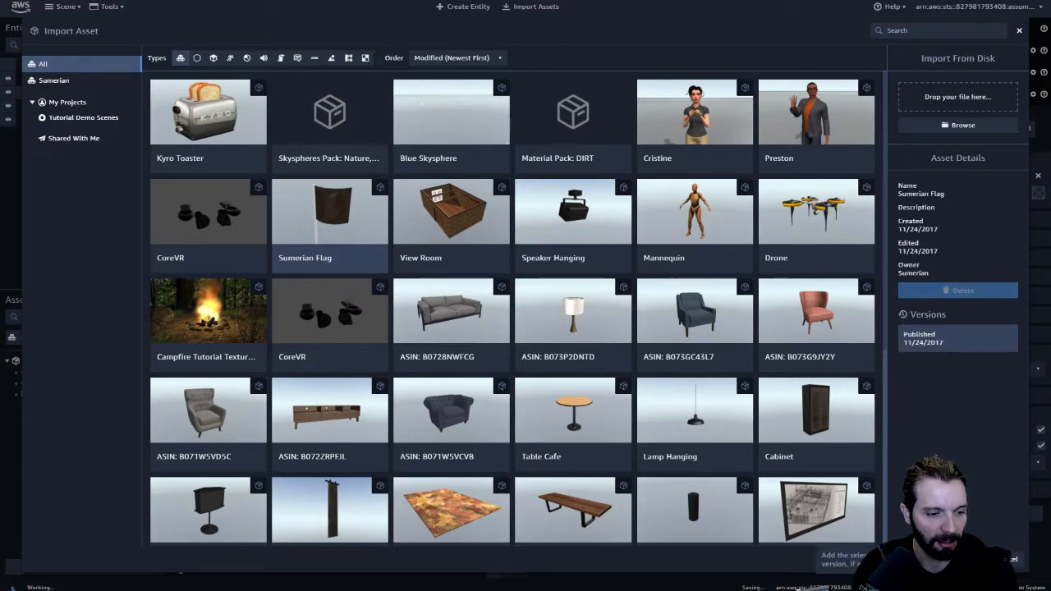
left_click(970, 560)
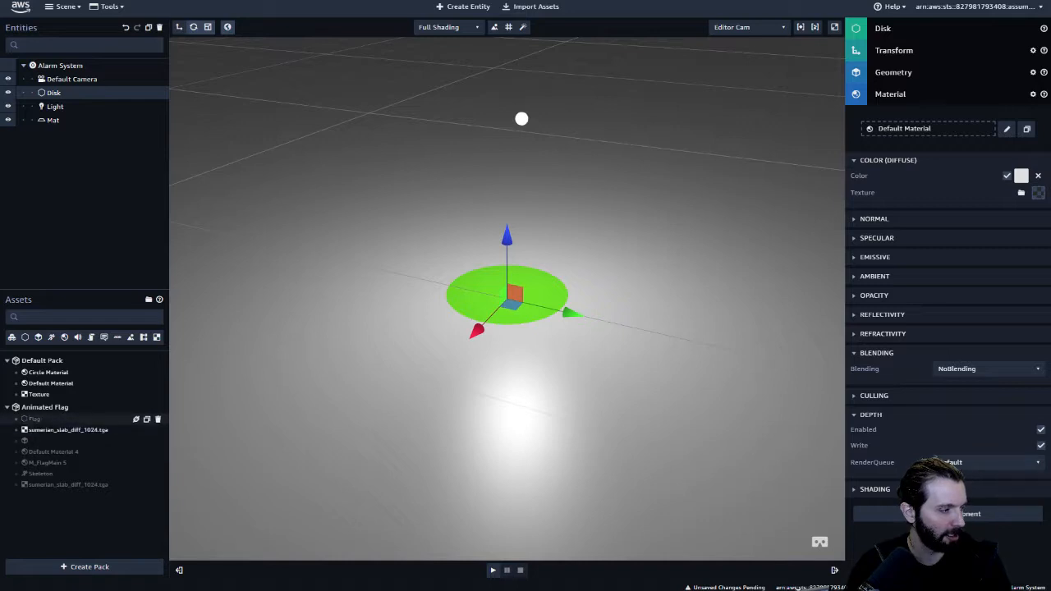
left_click_drag(34, 418, 411, 323)
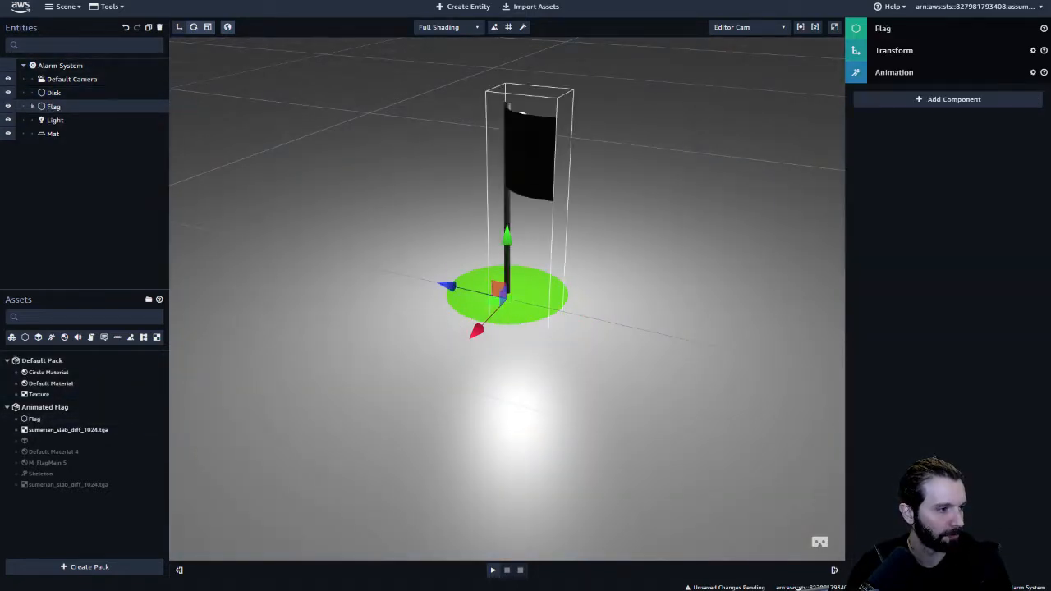
Raise the light well above the flag and increase its intensity to 1.52
right_click_drag(493, 328, 308, 330)
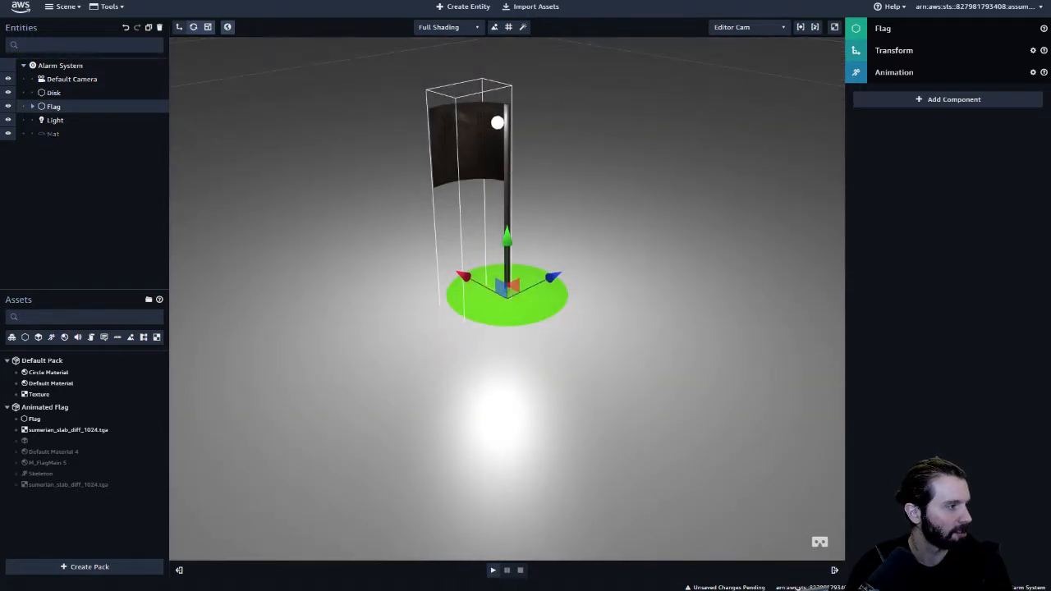
left_click(55, 120)
key("f")
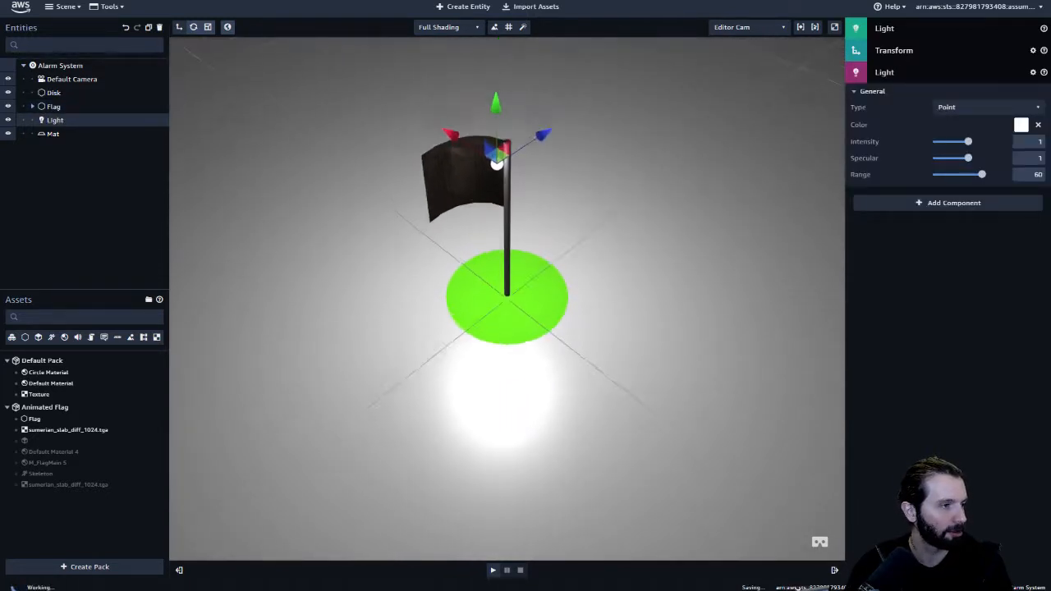
left_click_drag(495, 119, 493, 51)
right_click_drag(575, 329, 505, 288)
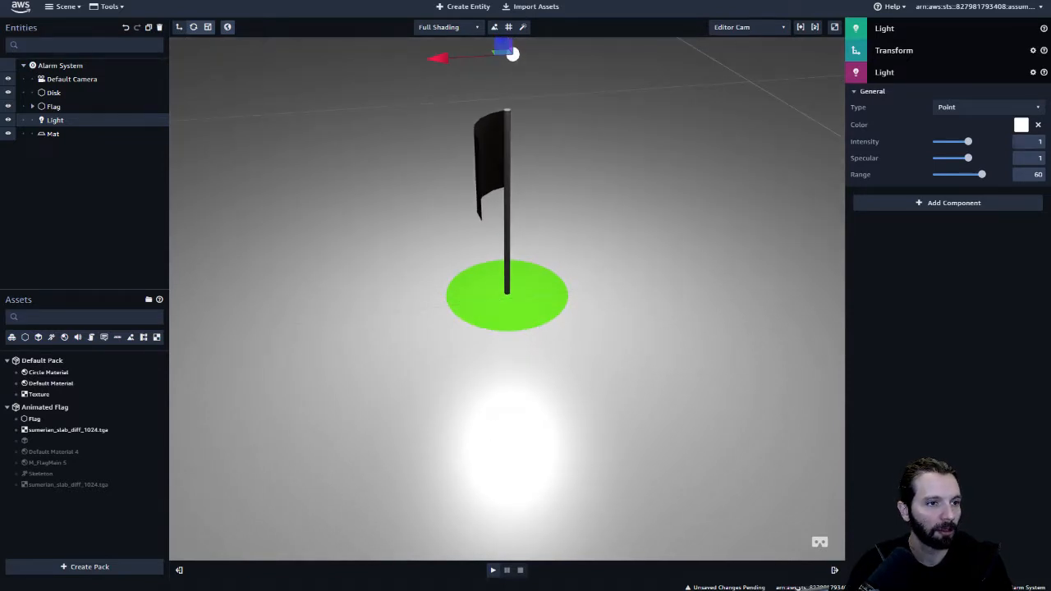
left_click_drag(968, 141, 975, 141)
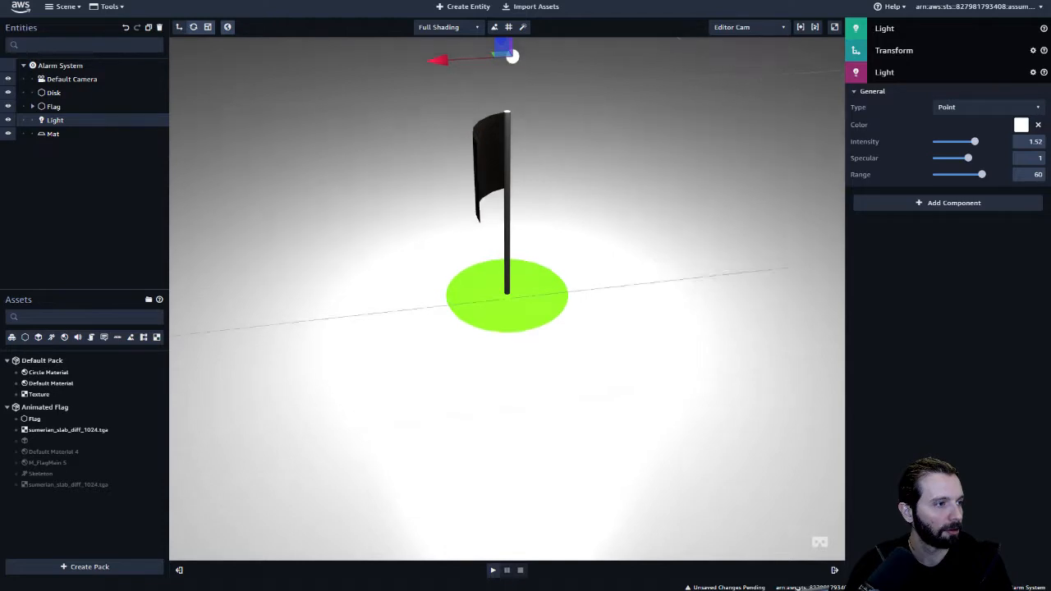
Shift the light horizontally along its Z and X axes so that it illuminates the flag and its pole
right_click_drag(525, 247, 501, 329)
left_click(54, 93)
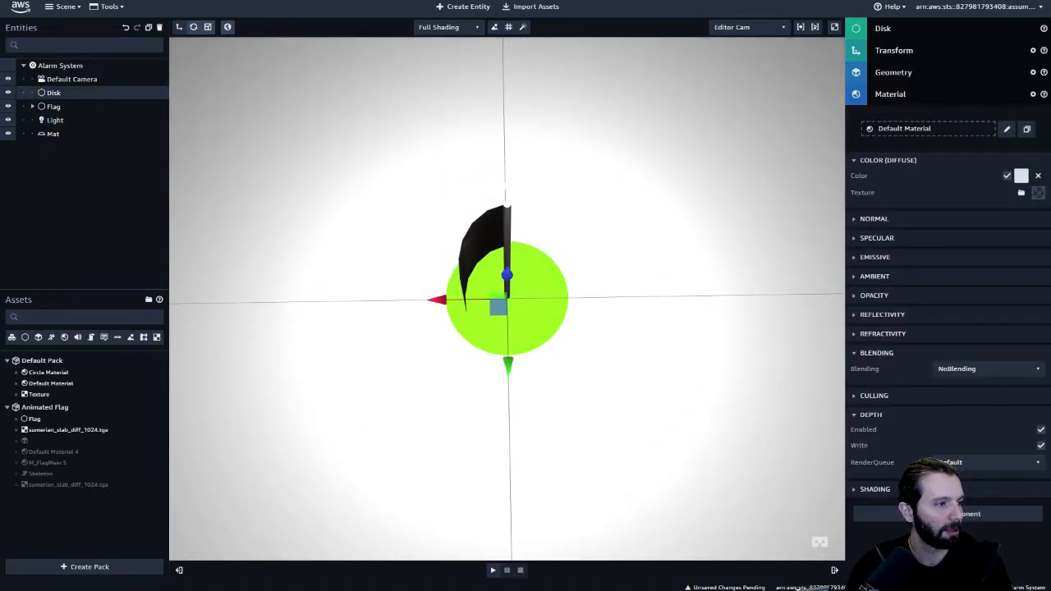
left_click(52, 134)
left_click(55, 120)
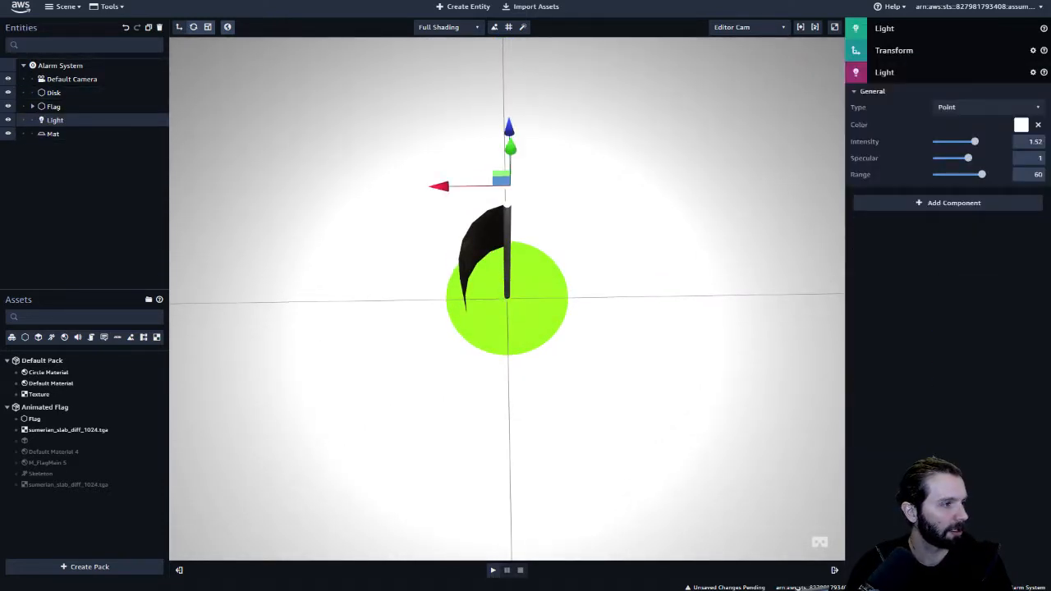
left_click_drag(509, 128, 512, 185)
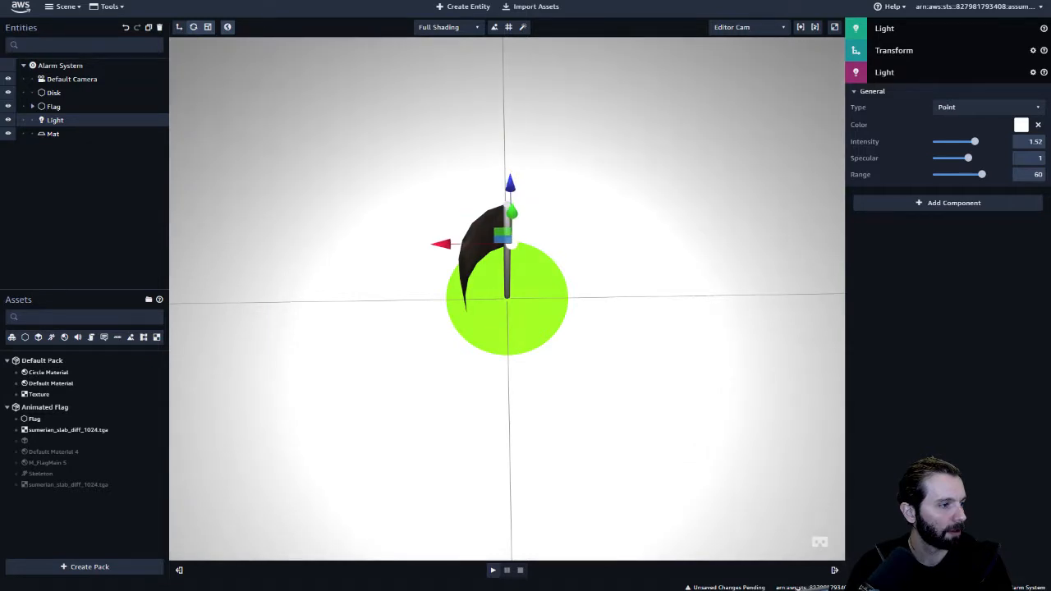
left_click_drag(444, 244, 490, 244)
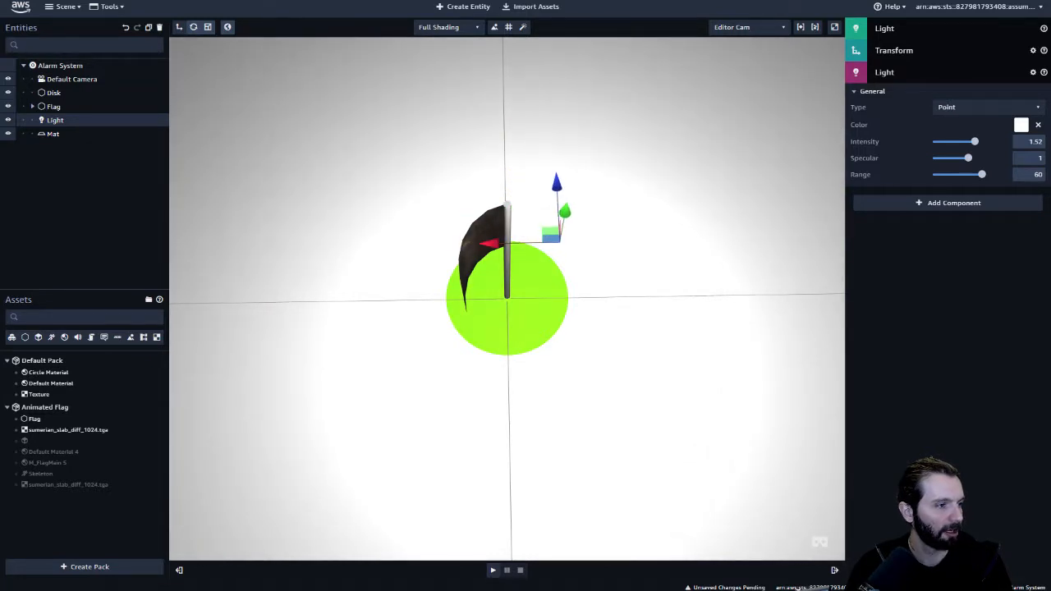
left_click_drag(557, 183, 559, 206)
right_click_drag(608, 329, 624, 236)
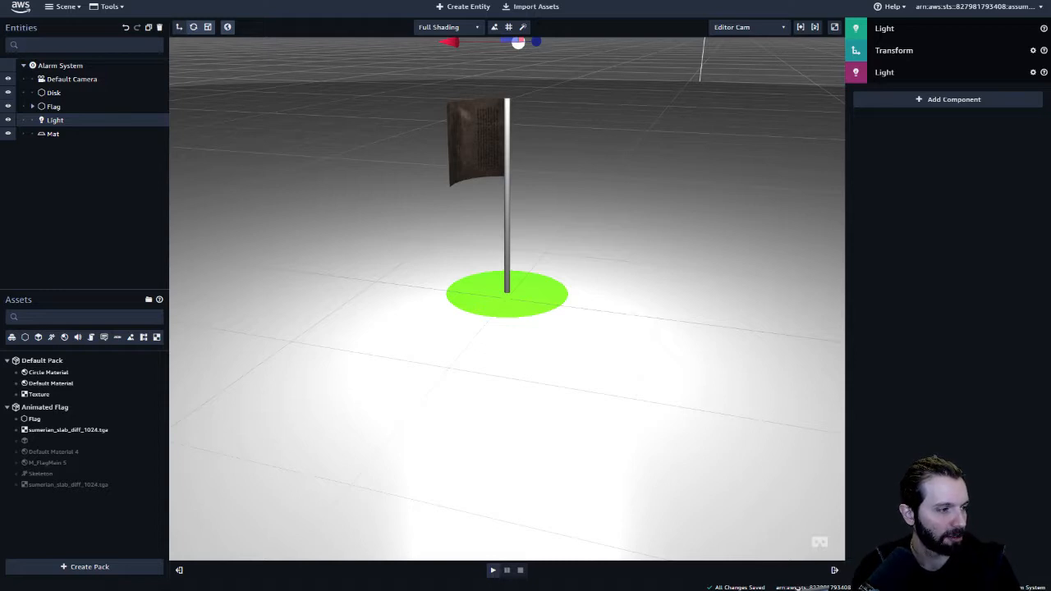
Add a State machine component to the Mat
right_click_drag(508, 313, 474, 343)
left_click(52, 134)
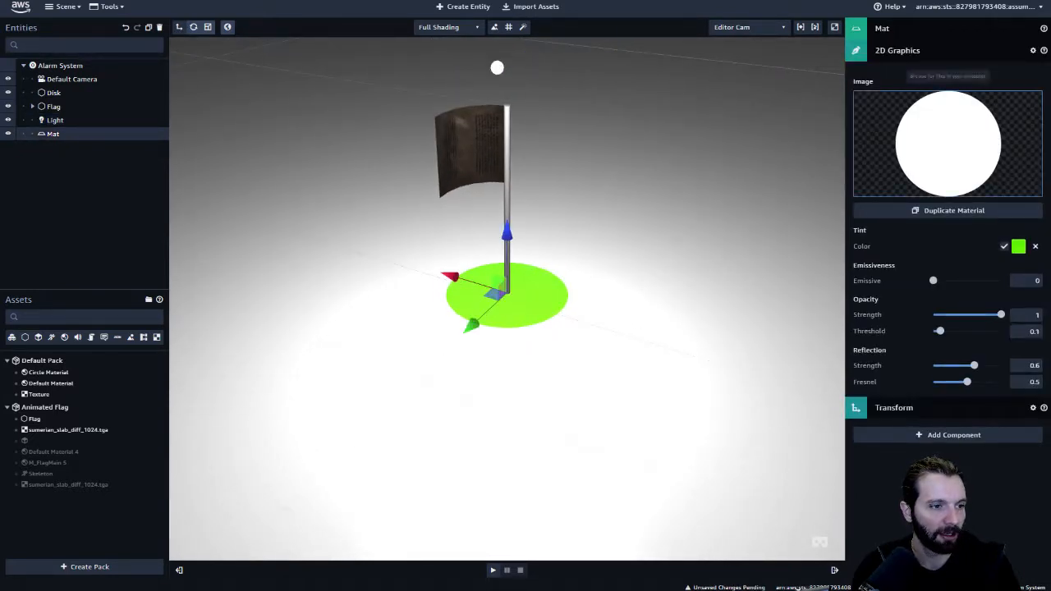
left_click(920, 51)
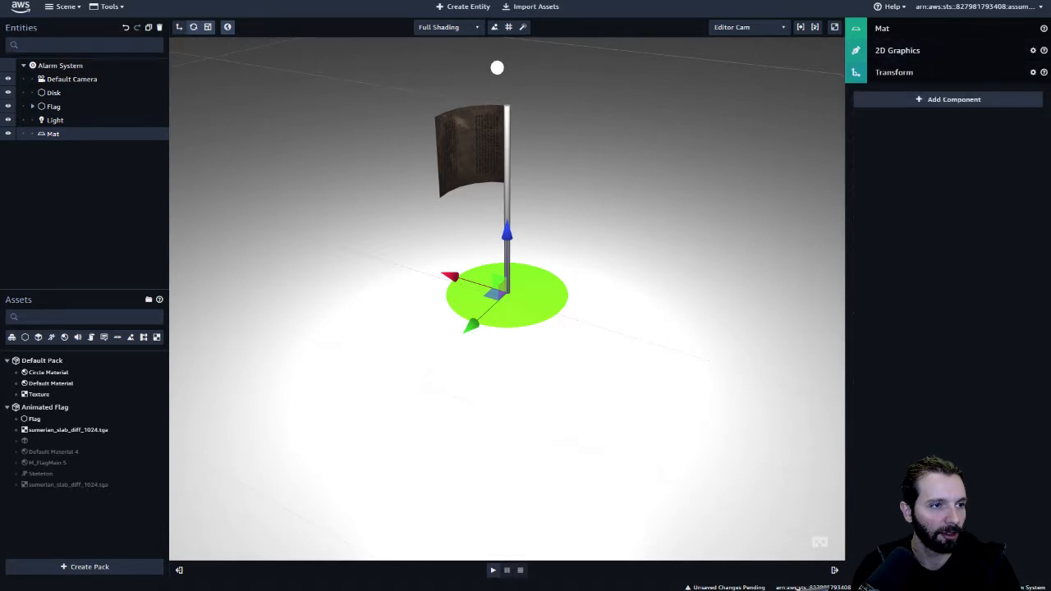
left_click(955, 99)
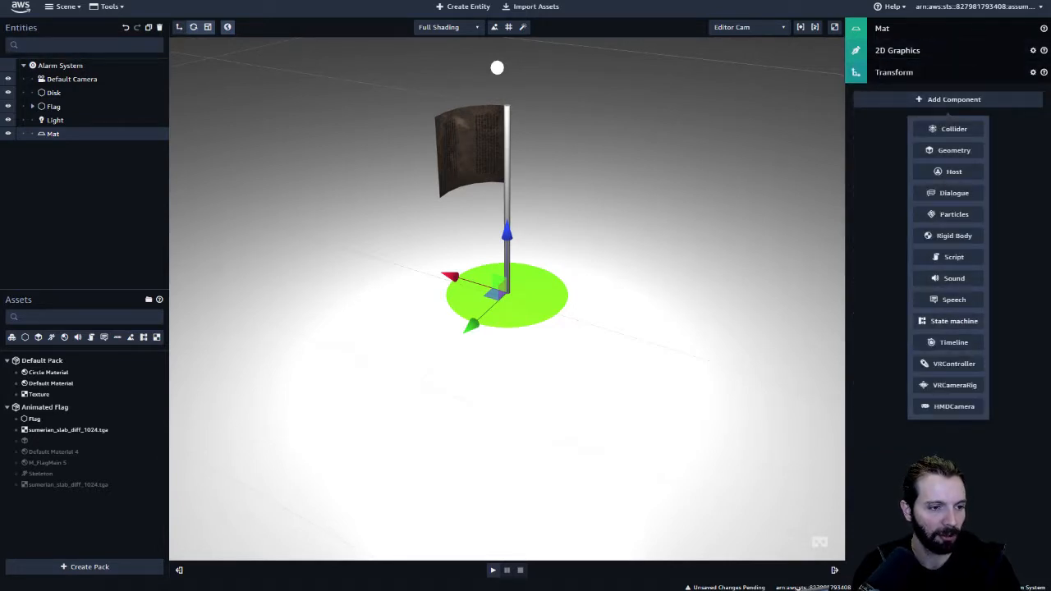
left_click(954, 321)
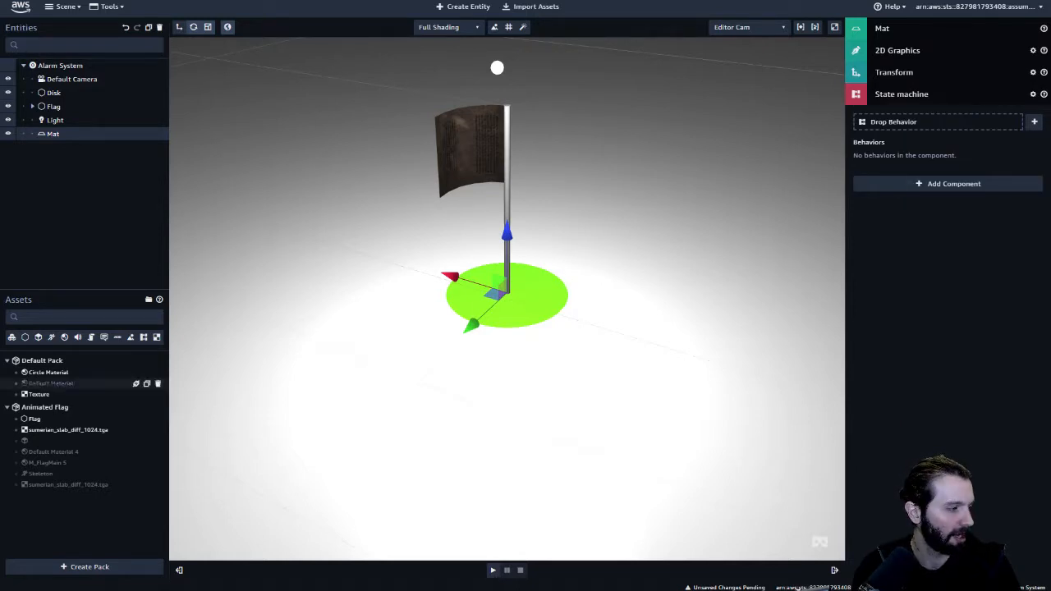
Add a new behavior to the Mat's state machine and name its first state "Wait for hover"
left_click(7, 407)
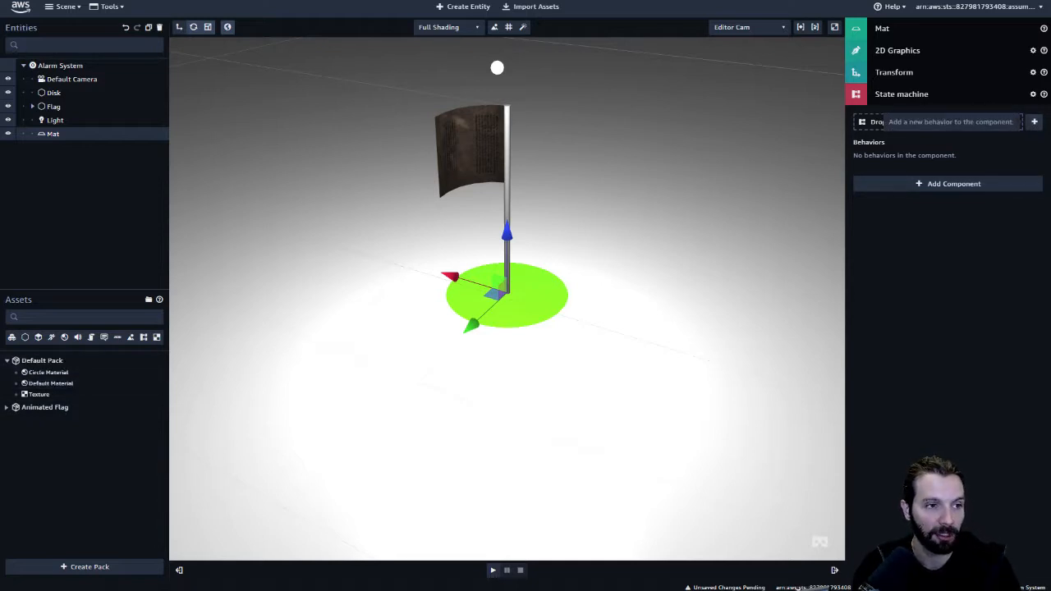
left_click(1035, 121)
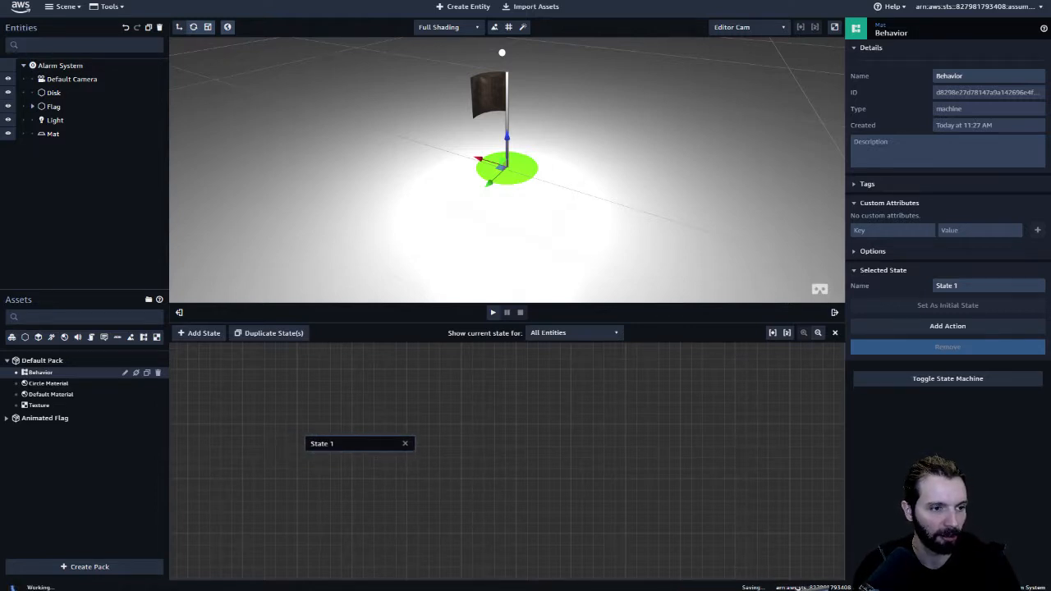
key("ctrl+a")
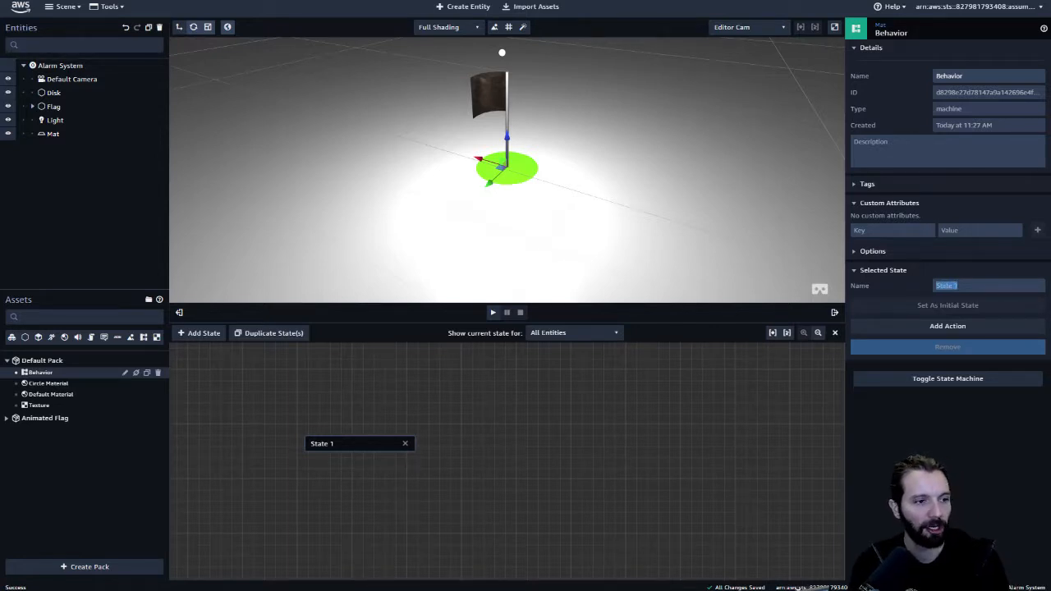
type("Ho")
key("BackSpace")
type("W")
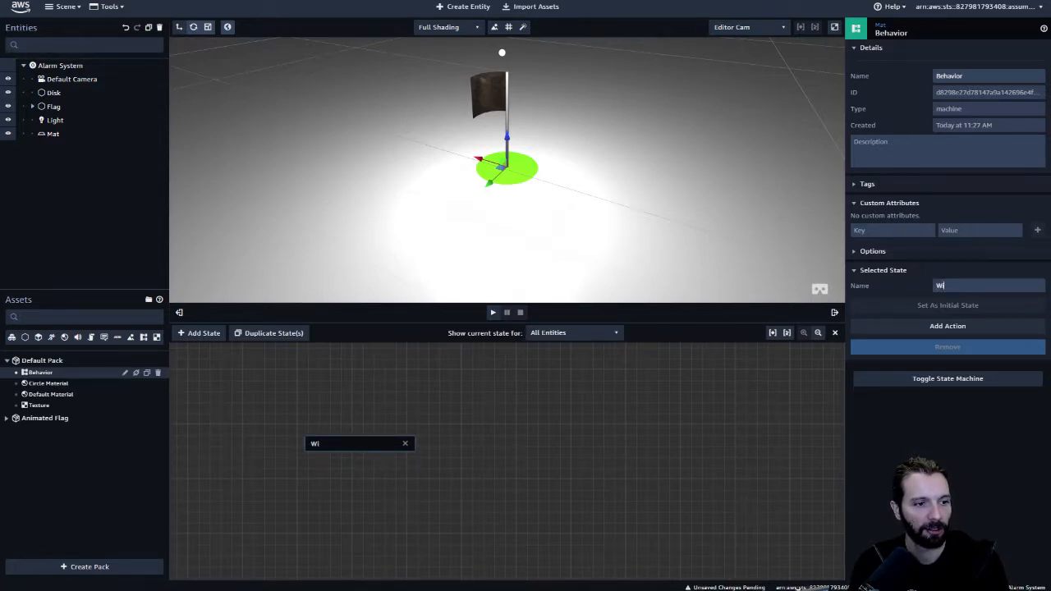
type("ia")
key("BackSpace")
key("BackSpace")
type("ait for hov")
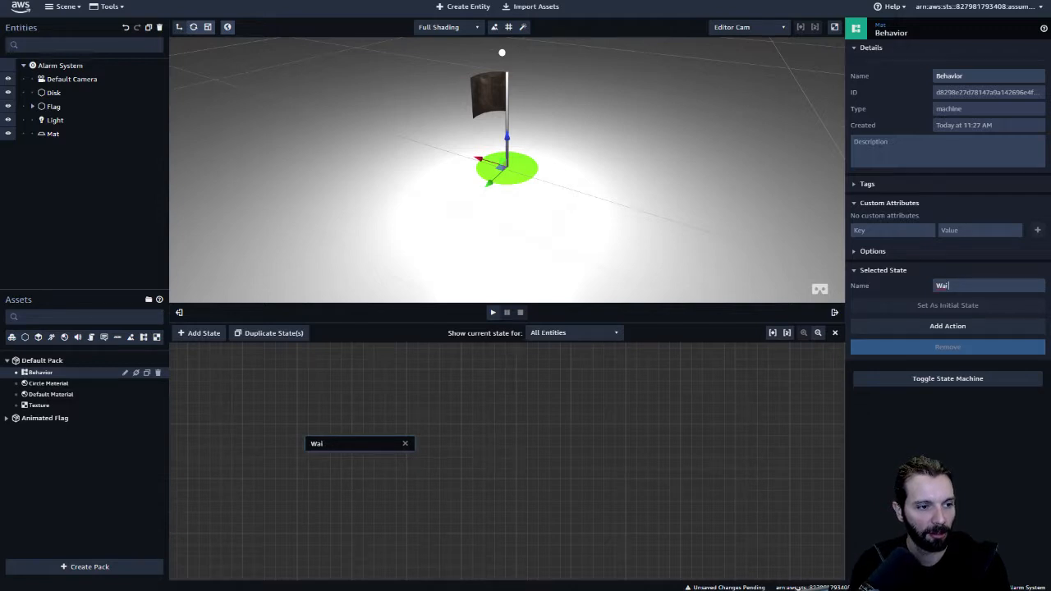
type("er")
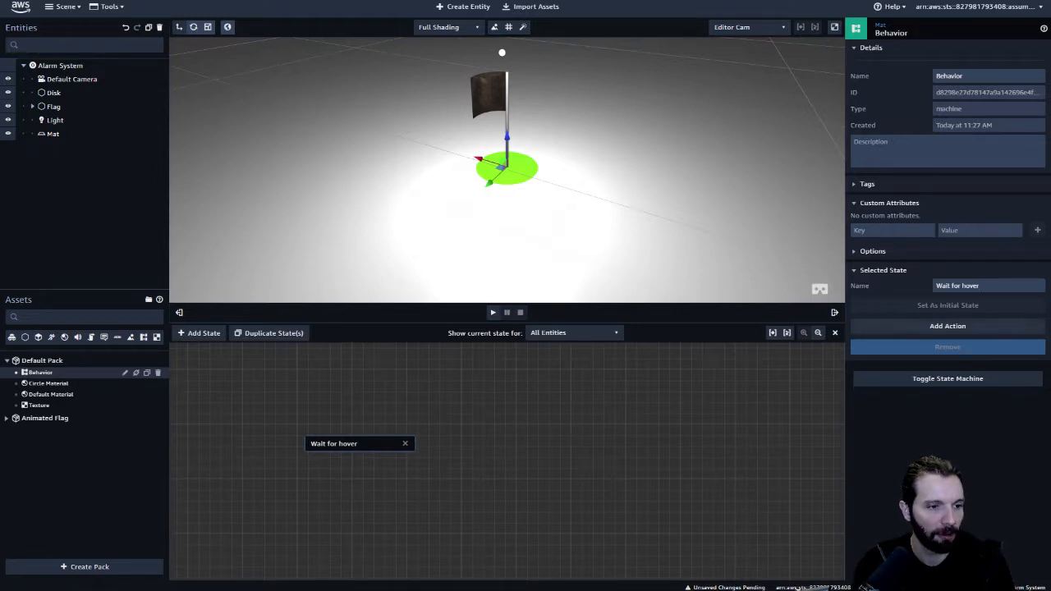
Add an Entity Hover Enter action to the Wait for hover state
left_click(953, 326)
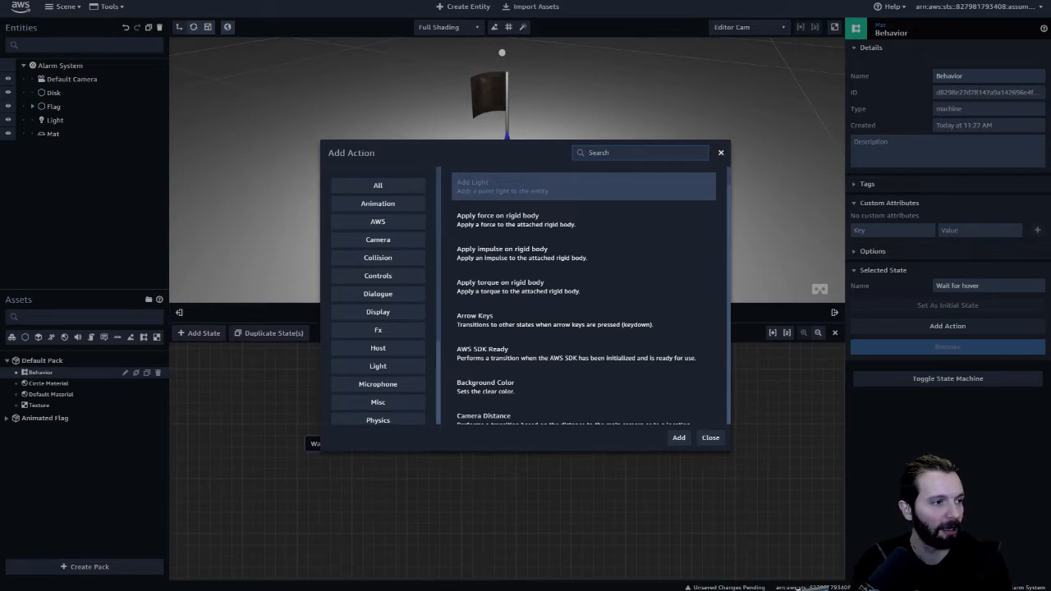
type("hover")
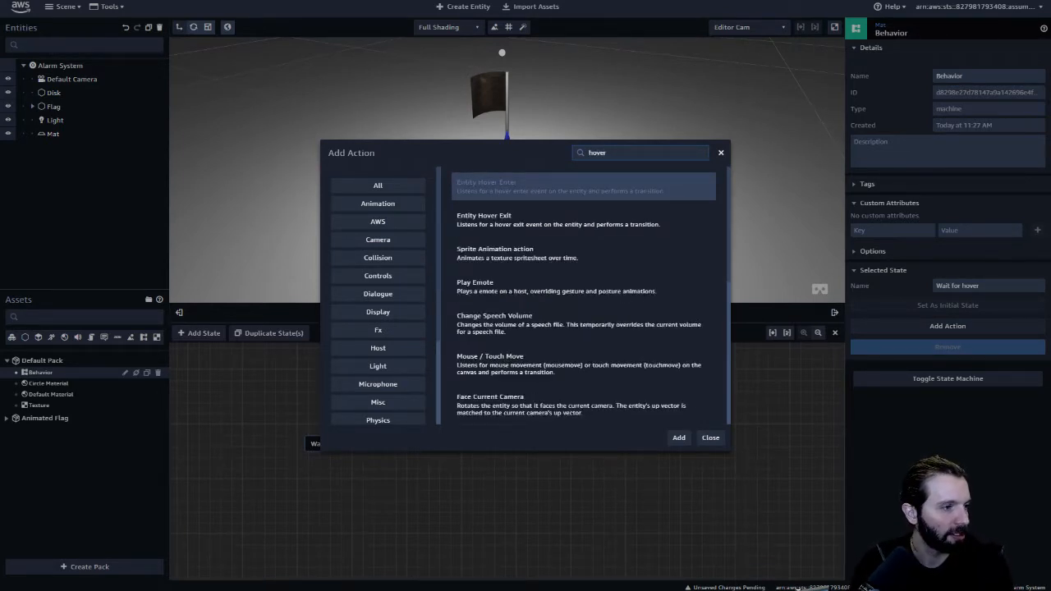
left_click(679, 438)
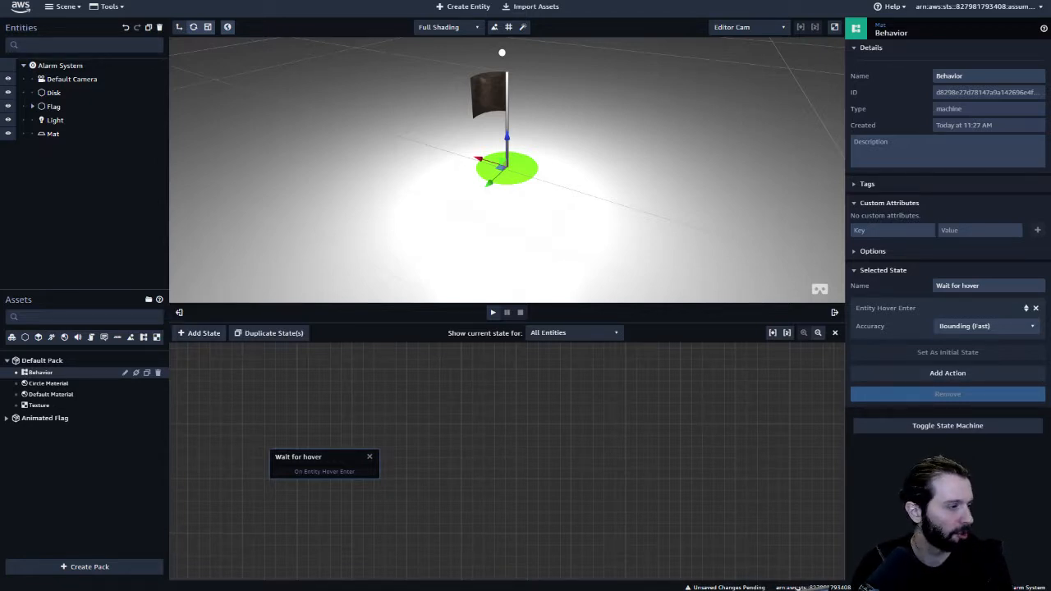
Add a second state to the behavior, place it above and beside Wait for hover, and name it "Turn Red"
left_click(200, 332)
left_click_drag(484, 461, 467, 417)
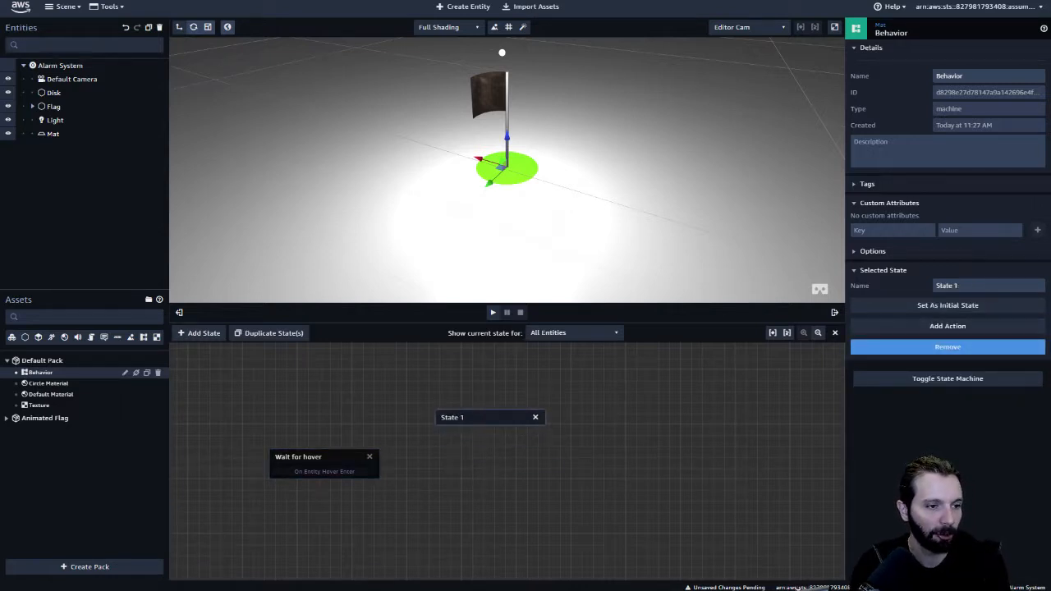
triple_click(947, 285)
type("Turn Red")
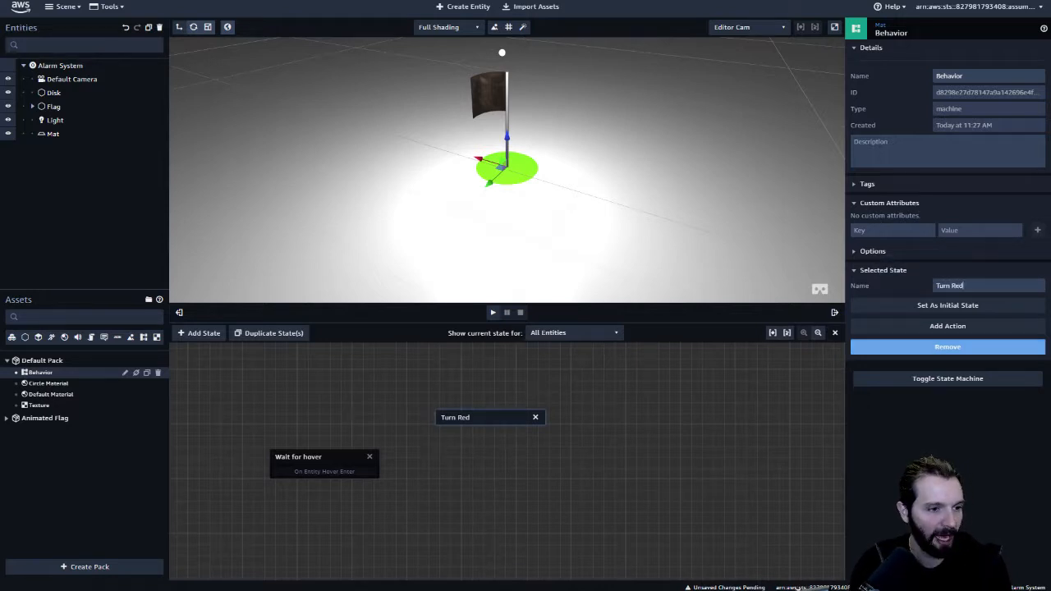
Add a Set Material Color action to the Turn Red state
left_click(948, 326)
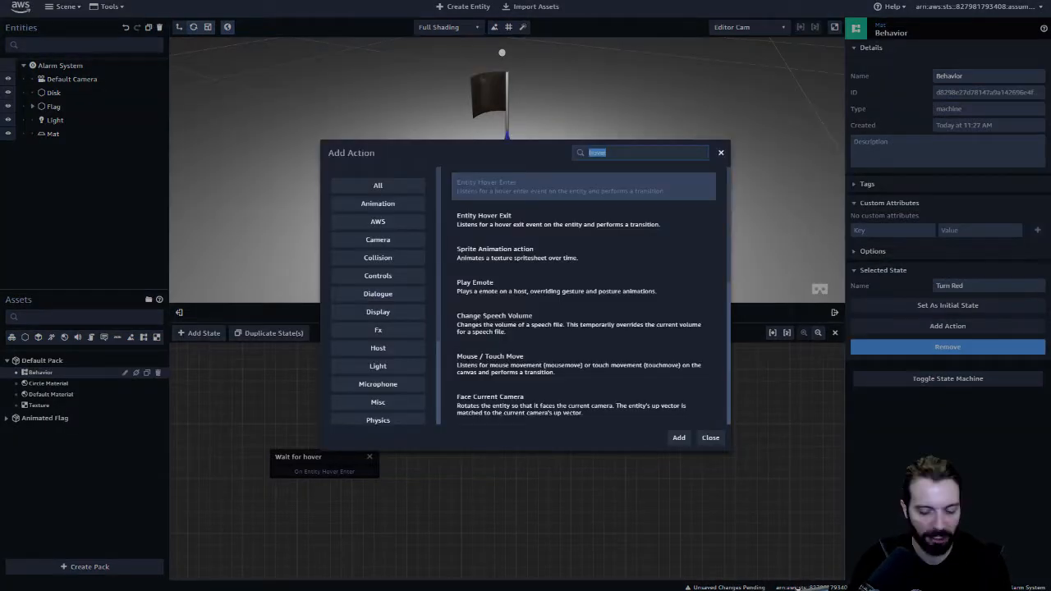
type("set")
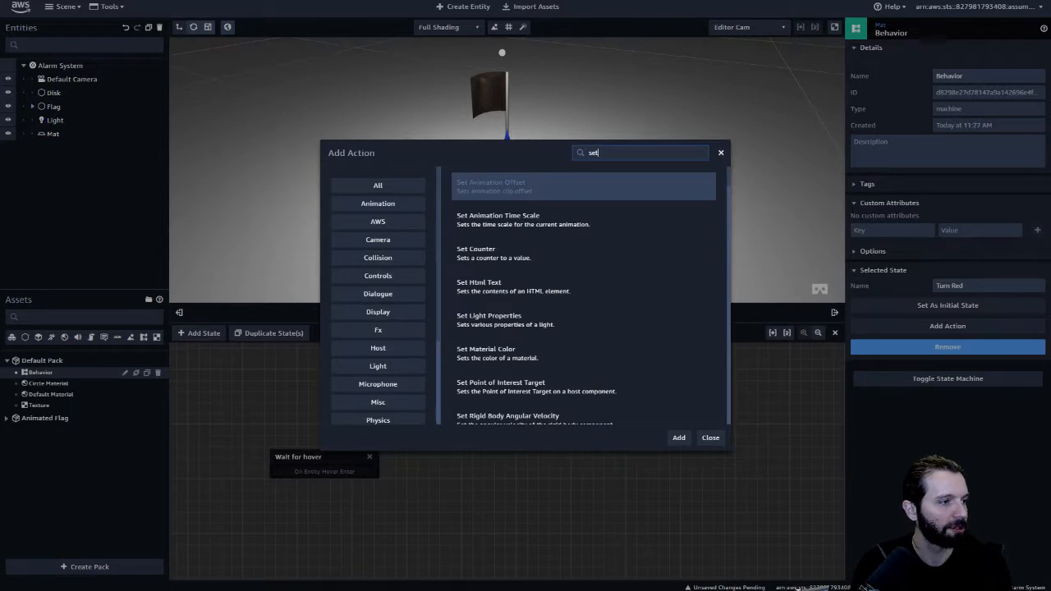
type(" mater")
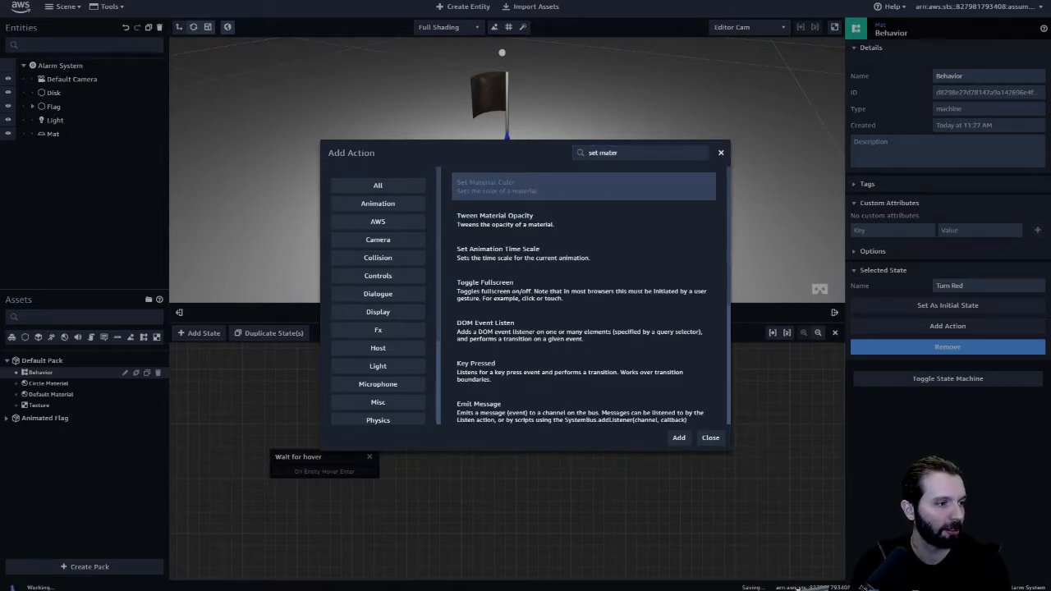
key("Return")
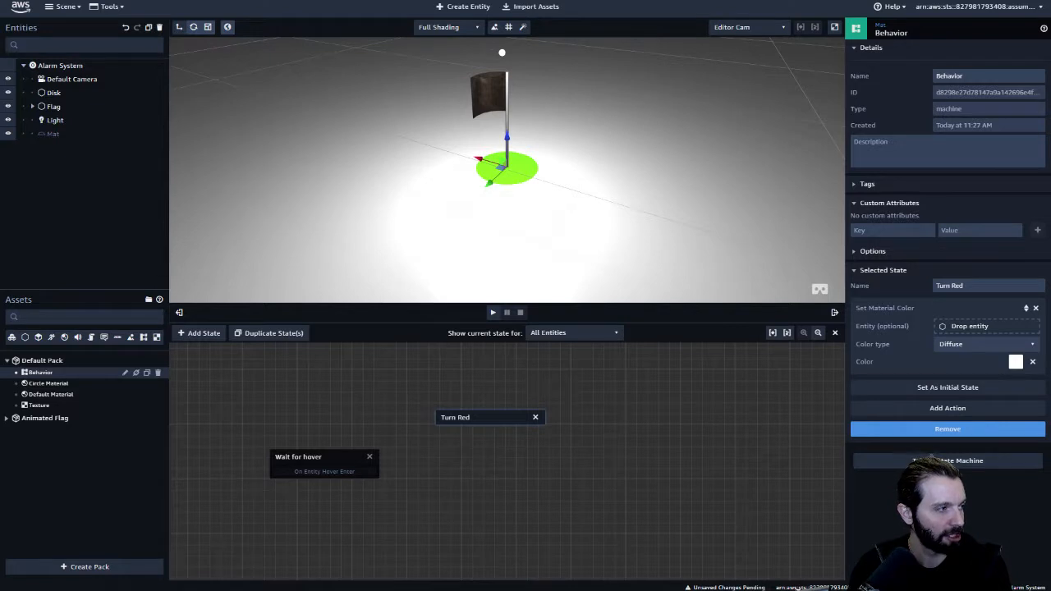
Assign the Mat as the Set Material Color action's entity and set the diffuse color to red, ec0b0b
left_click_drag(53, 133, 978, 326)
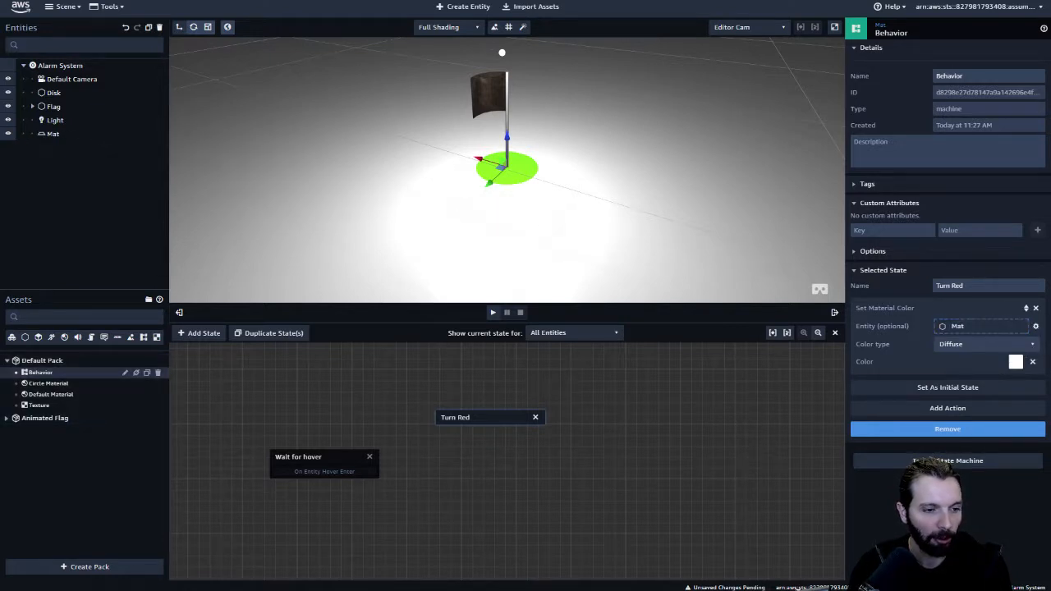
left_click(1016, 361)
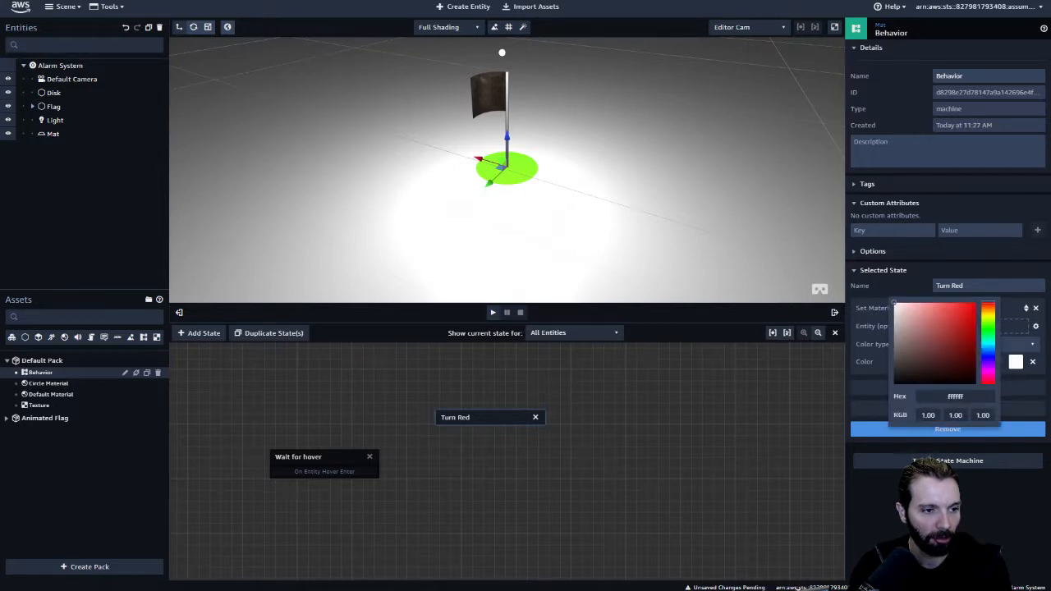
left_click(972, 308)
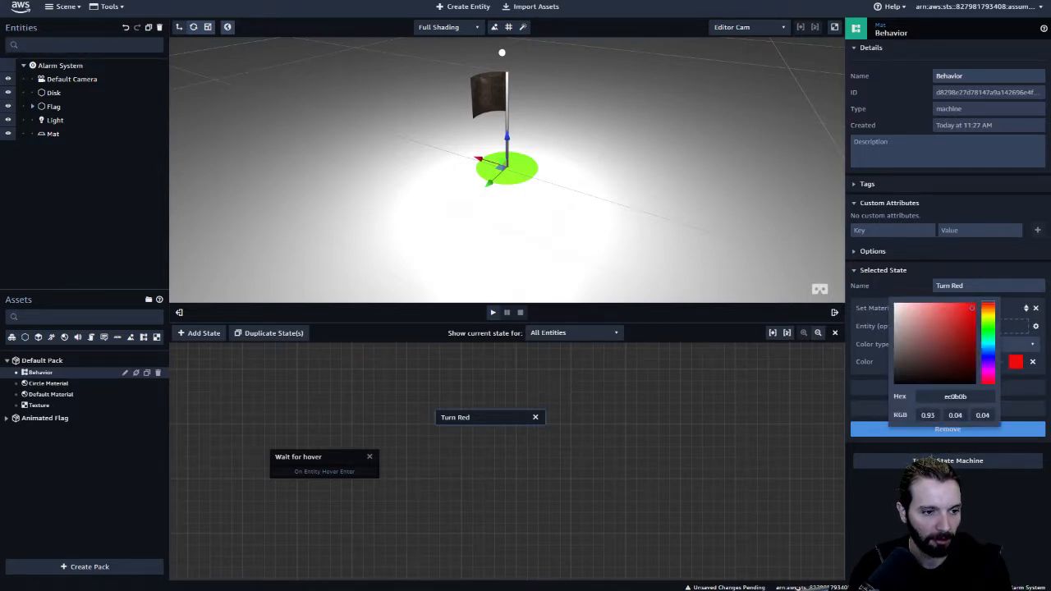
key("Escape")
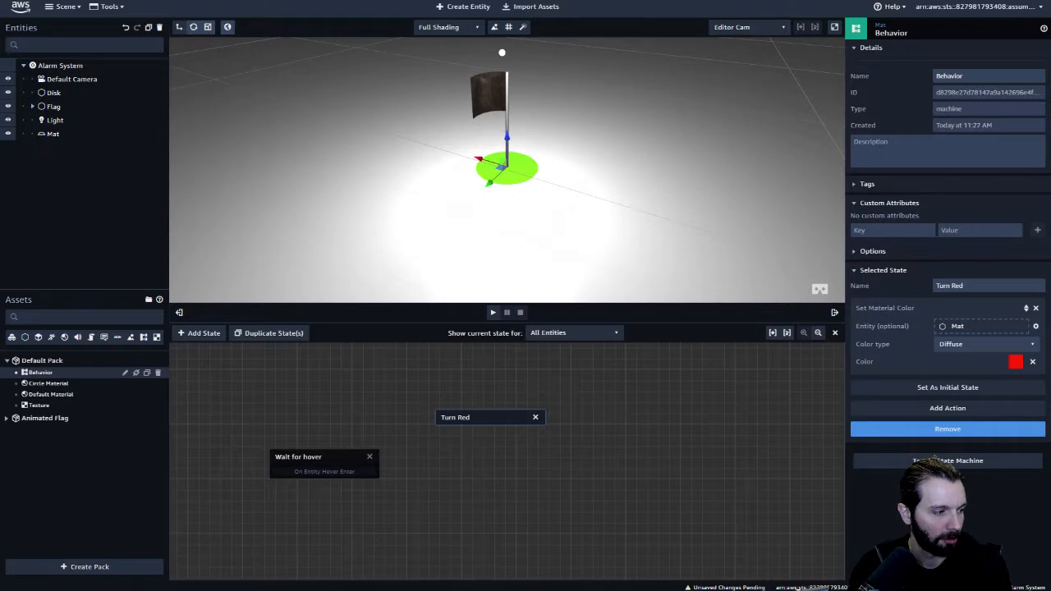
Move the Turn Red state closer to Wait for hover and rename the behavior as Hover
left_click_drag(485, 418, 476, 415)
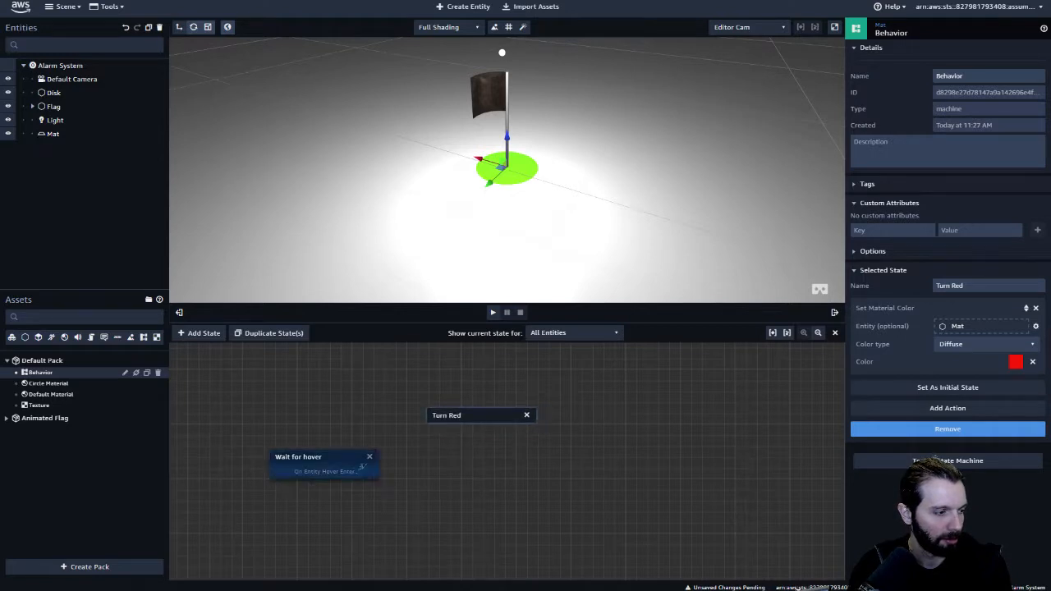
left_click_drag(475, 415, 439, 407)
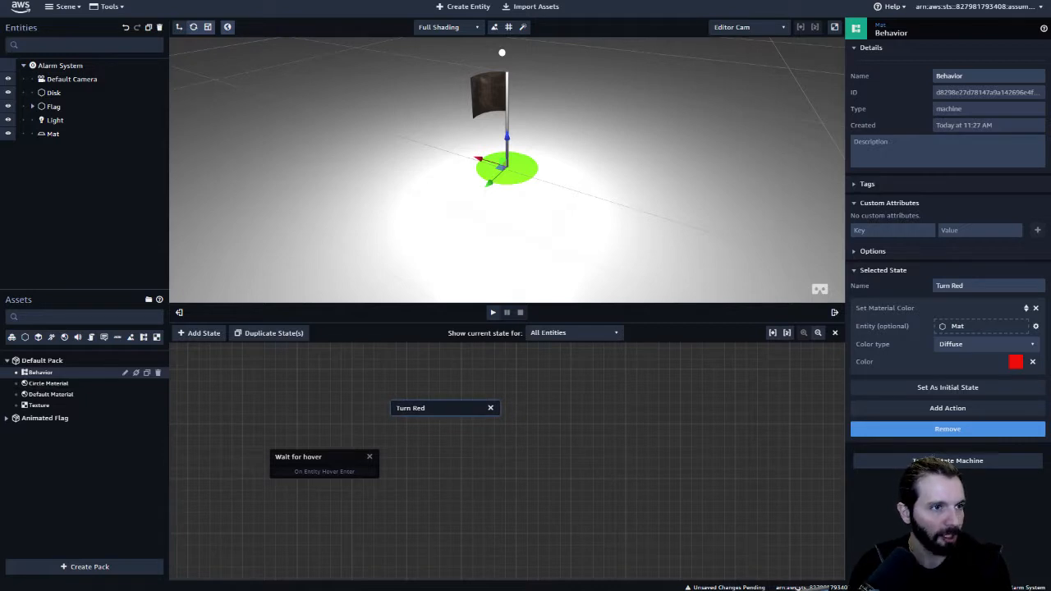
double_click(949, 76)
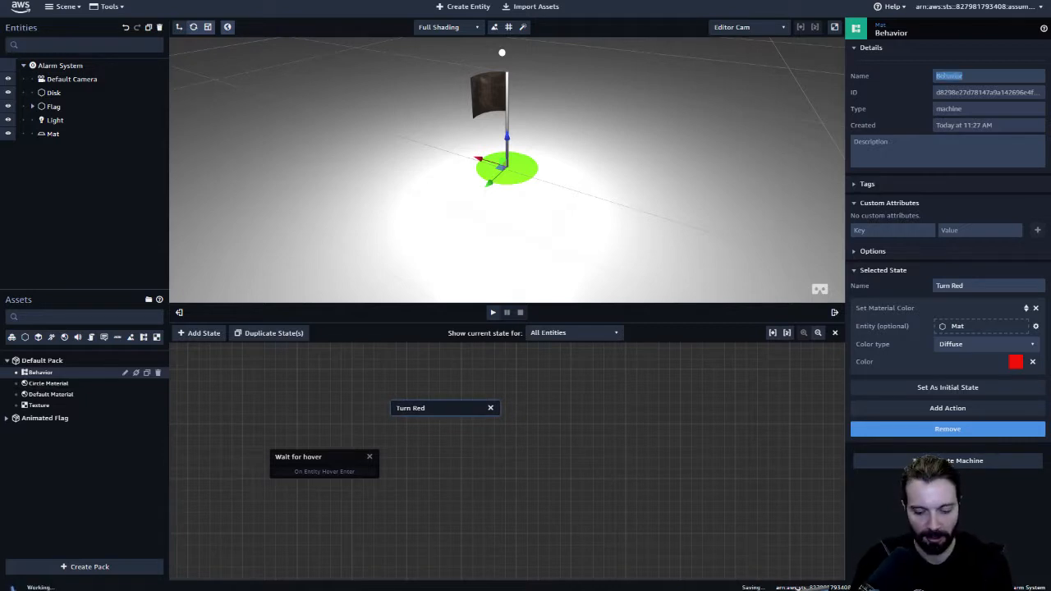
type("Hover")
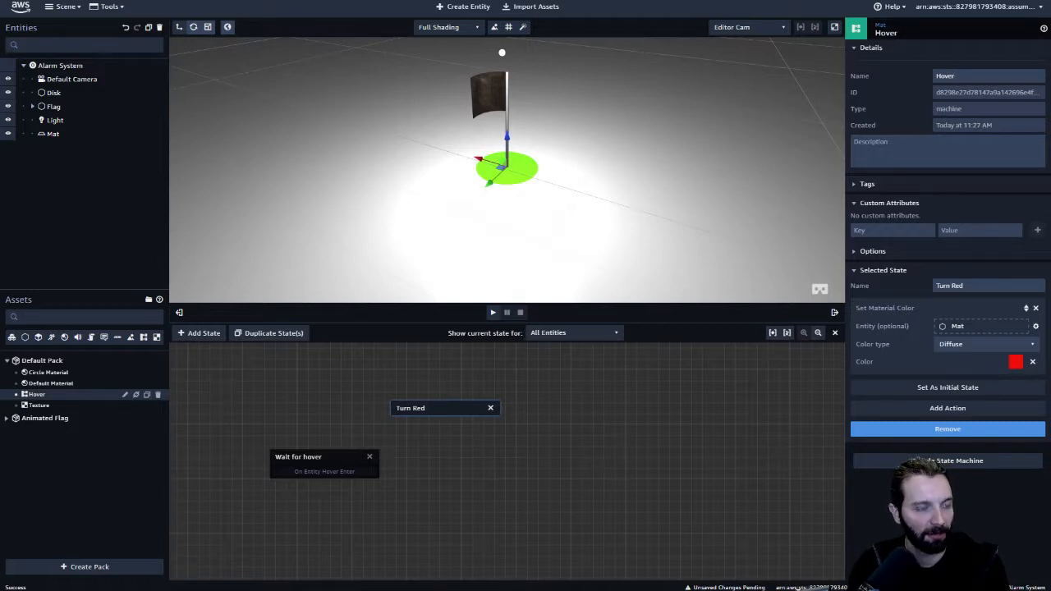
left_click_drag(427, 408, 430, 402)
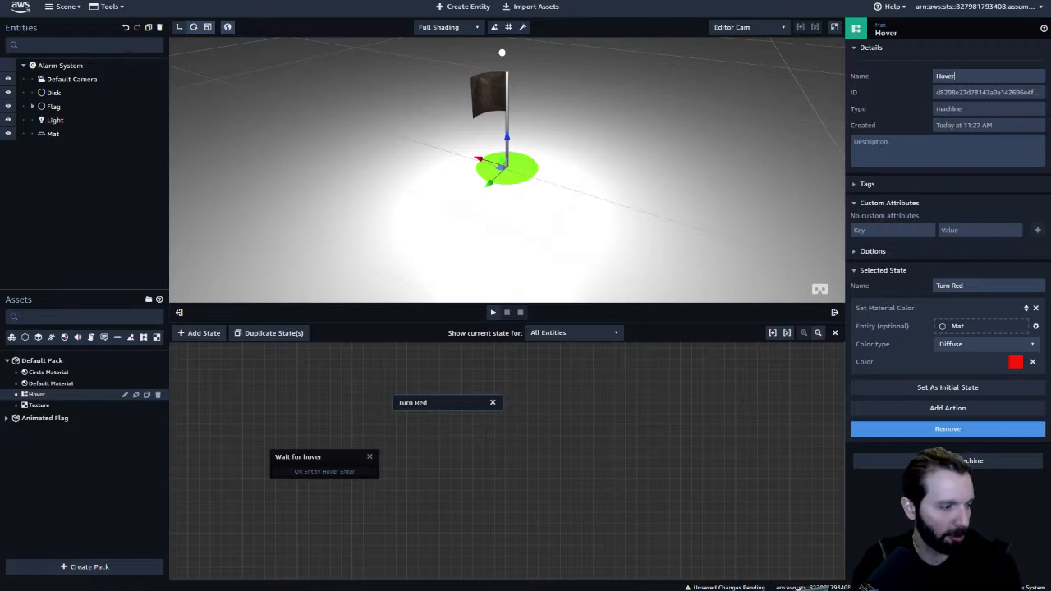
left_click_drag(430, 403, 423, 397)
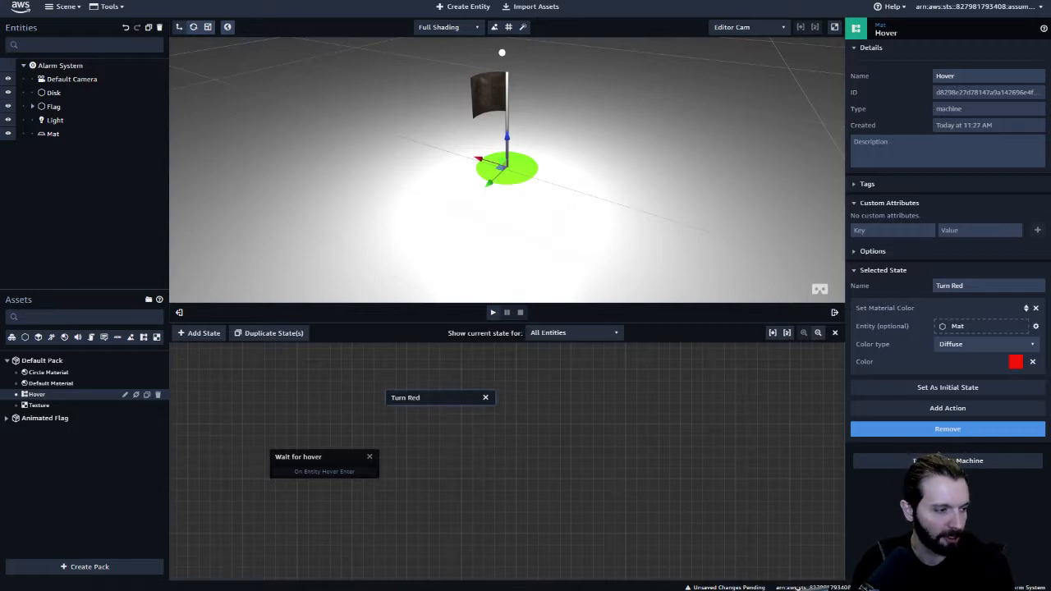
left_click_drag(312, 457, 307, 454)
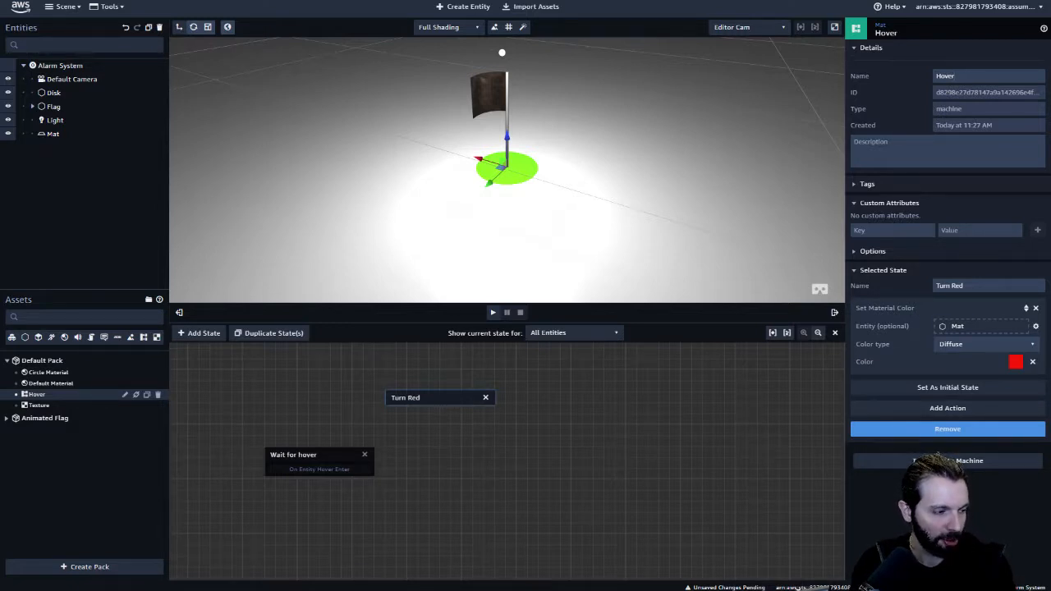
left_click_drag(411, 397, 454, 399)
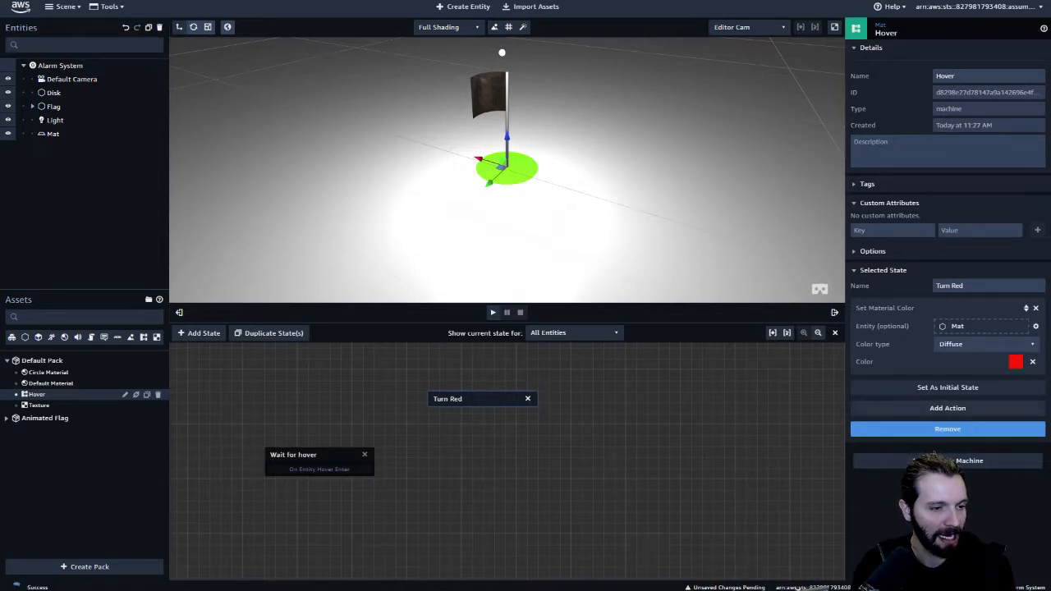
left_click(947, 408)
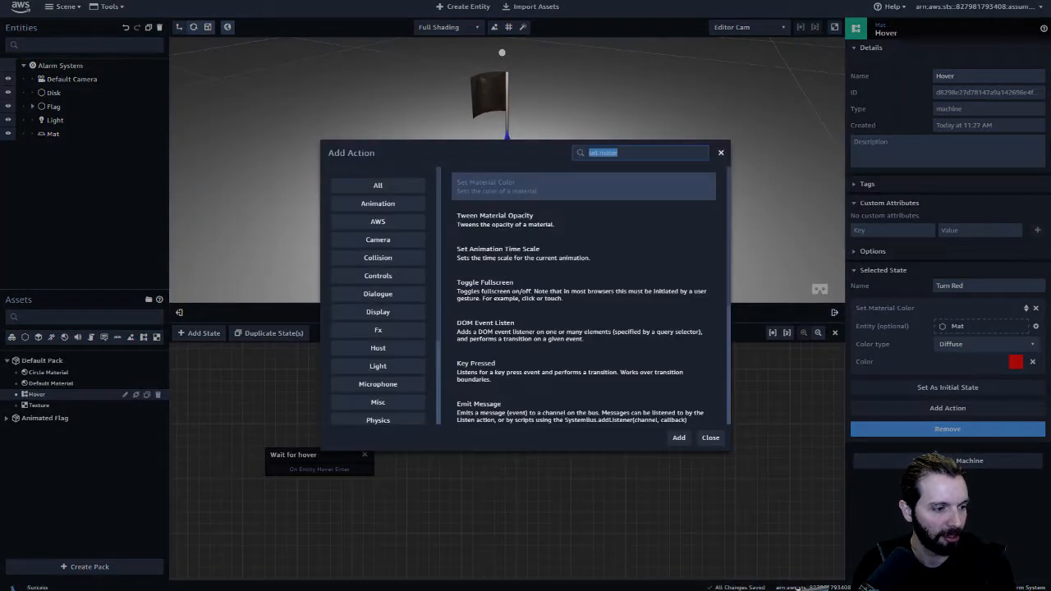
left_click(711, 438)
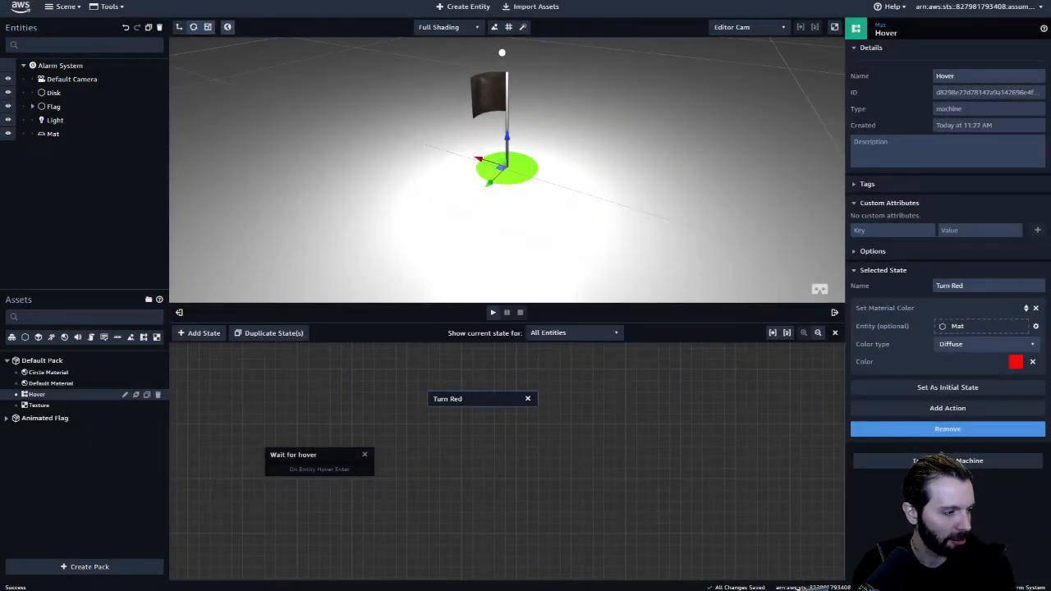
Try linking the Wait for hover state's On Entity Hover Enter transition to Turn Red, and remove the link again
left_click_drag(328, 469, 489, 393)
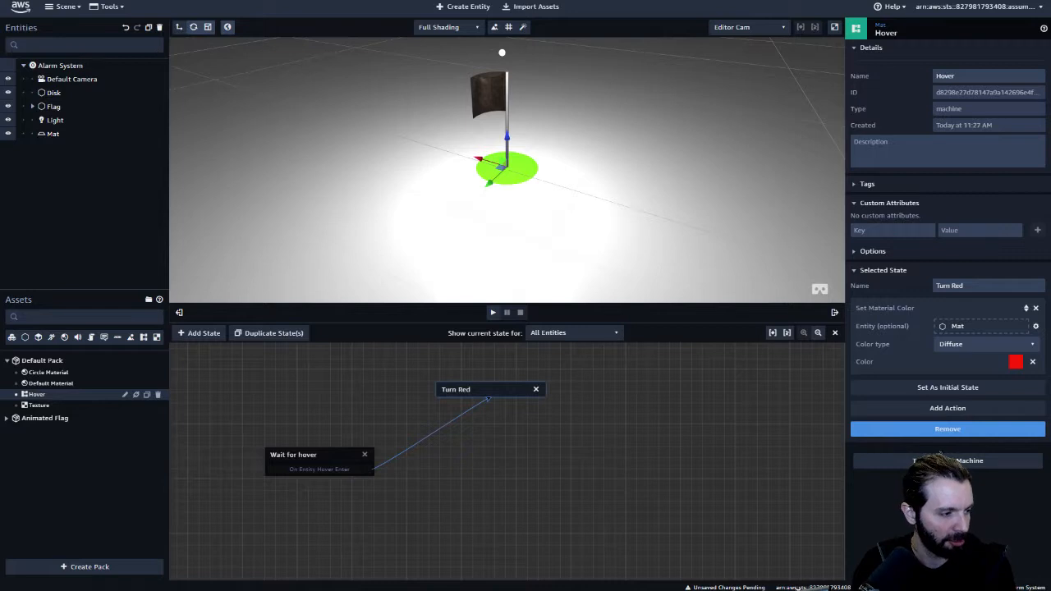
left_click(488, 400)
left_click_drag(485, 389, 464, 394)
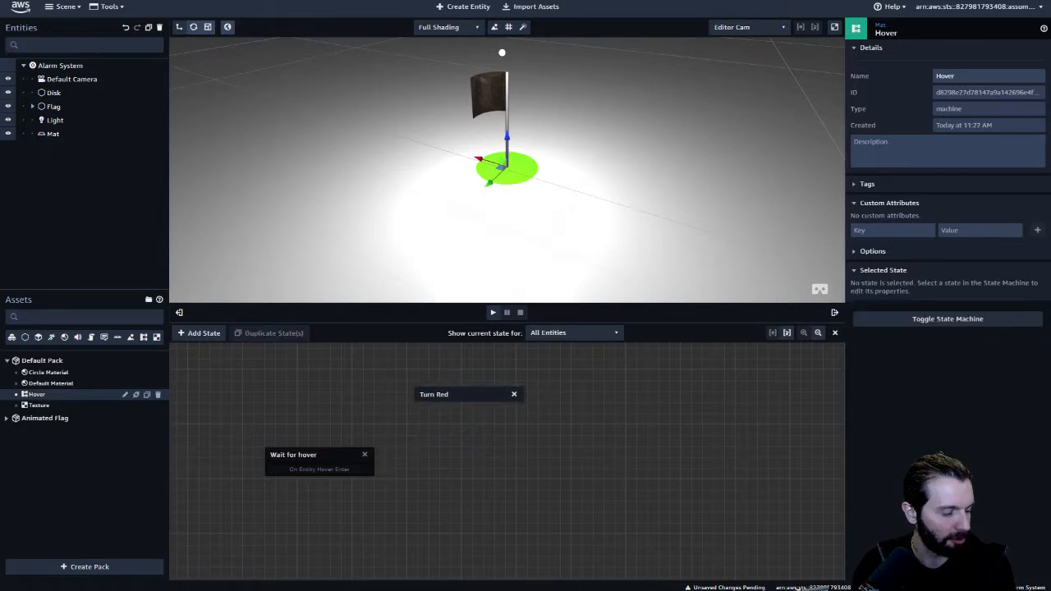
Add a Transition on next frame action to Turn Red and link Wait for hover's On Entity Hover Enter transition to that state
left_click(459, 394)
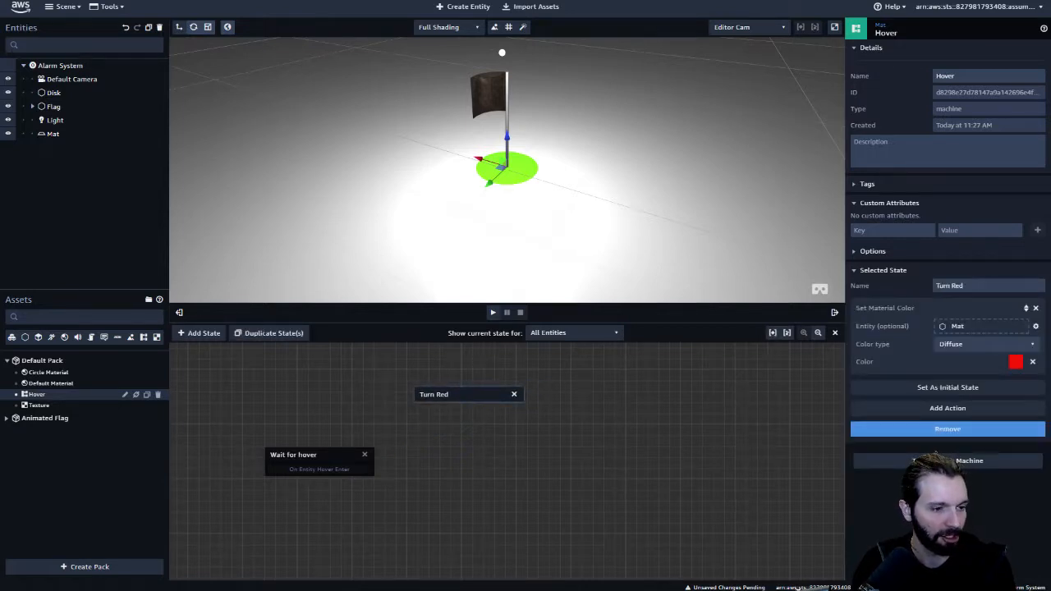
left_click(948, 408)
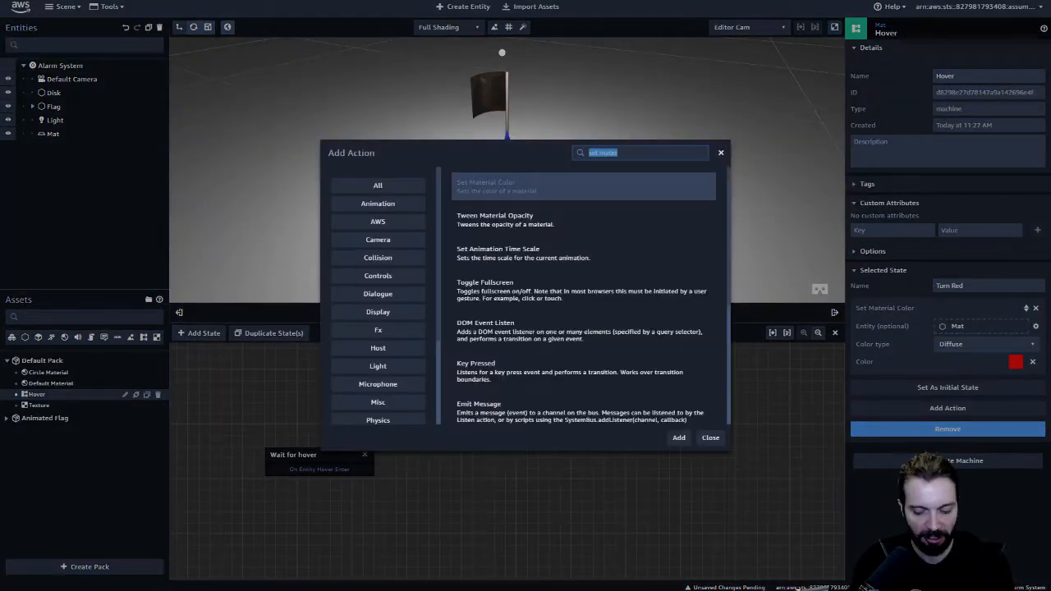
type("next")
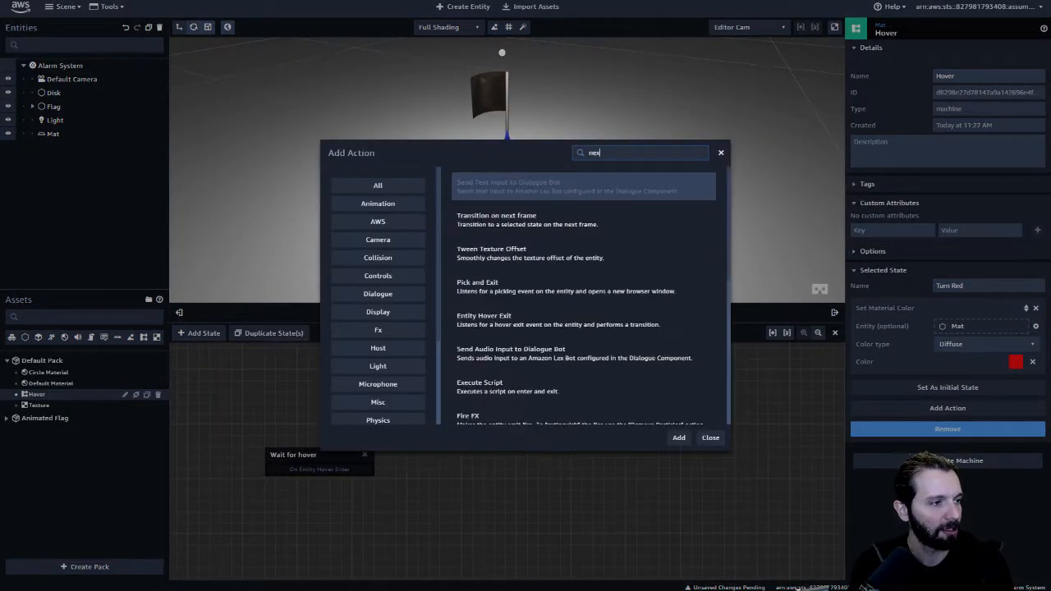
key("BackSpace")
key("BackSpace")
key("BackSpace")
key("BackSpace")
type("transition")
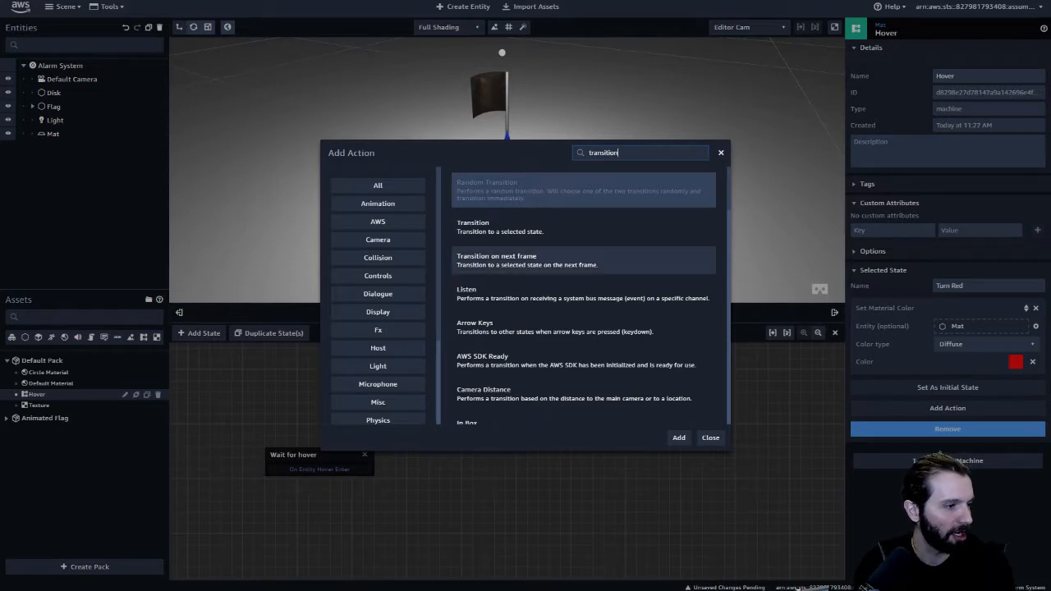
left_click(526, 261)
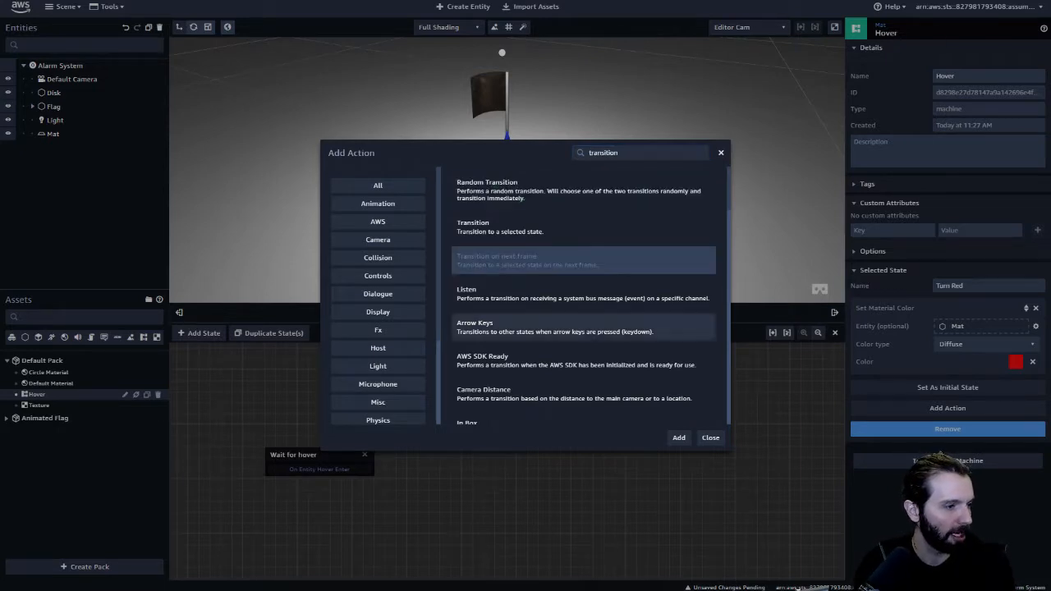
left_click(679, 437)
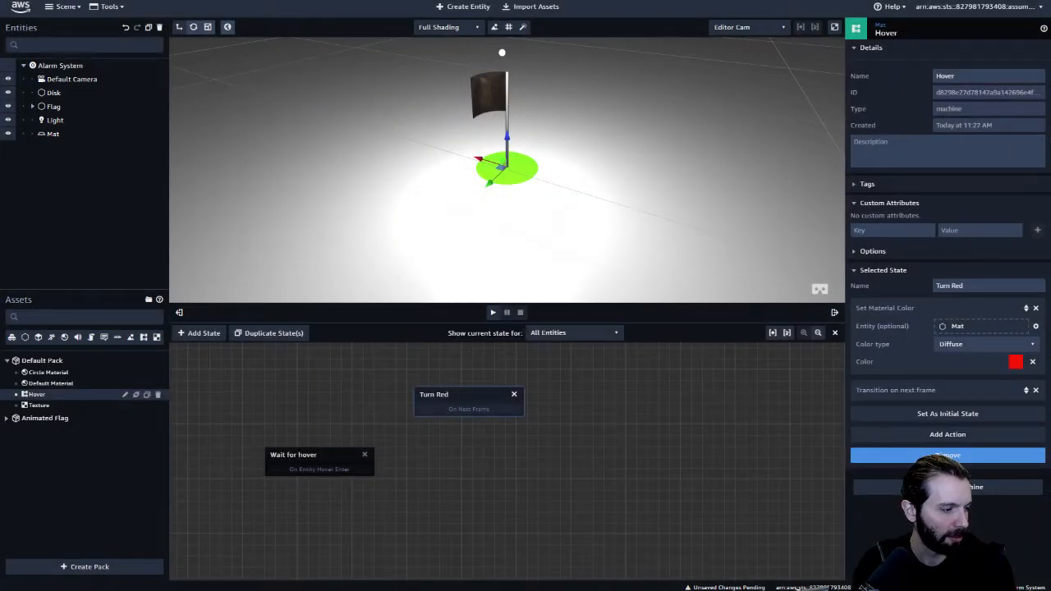
left_click_drag(347, 469, 455, 389)
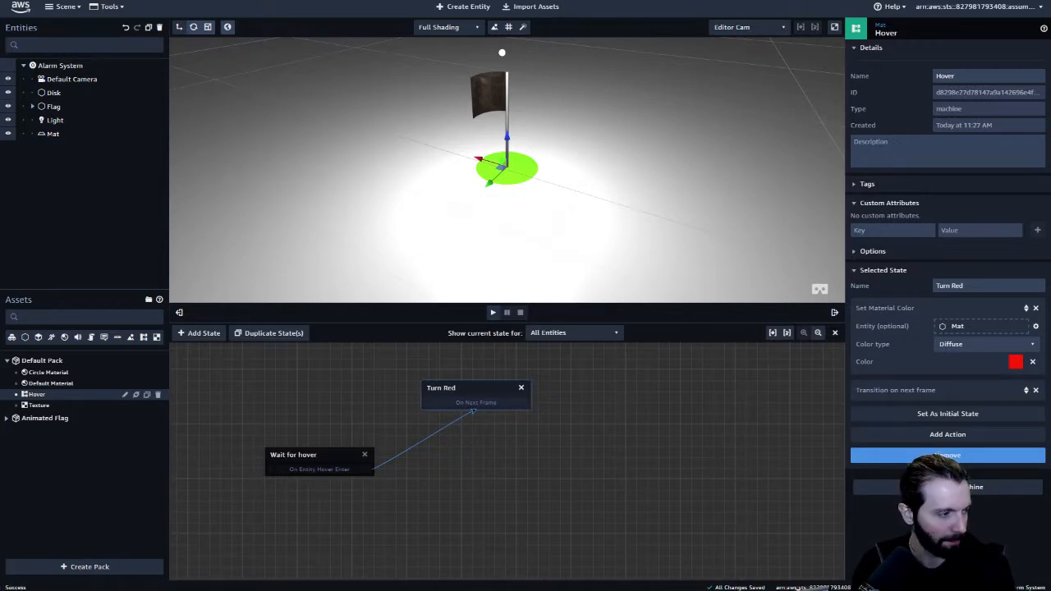
Add a state beside Turn Red in the Hover behavior and name it Wait to stop hover
left_click(199, 333)
left_click_drag(510, 460, 650, 424)
left_click_drag(961, 286, 935, 285)
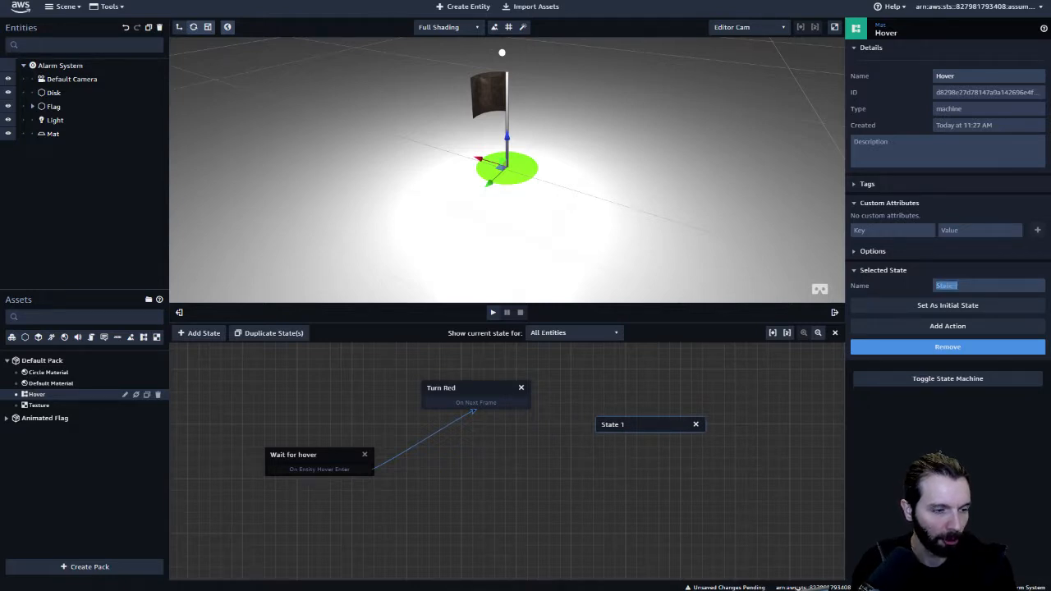
type("Wait for")
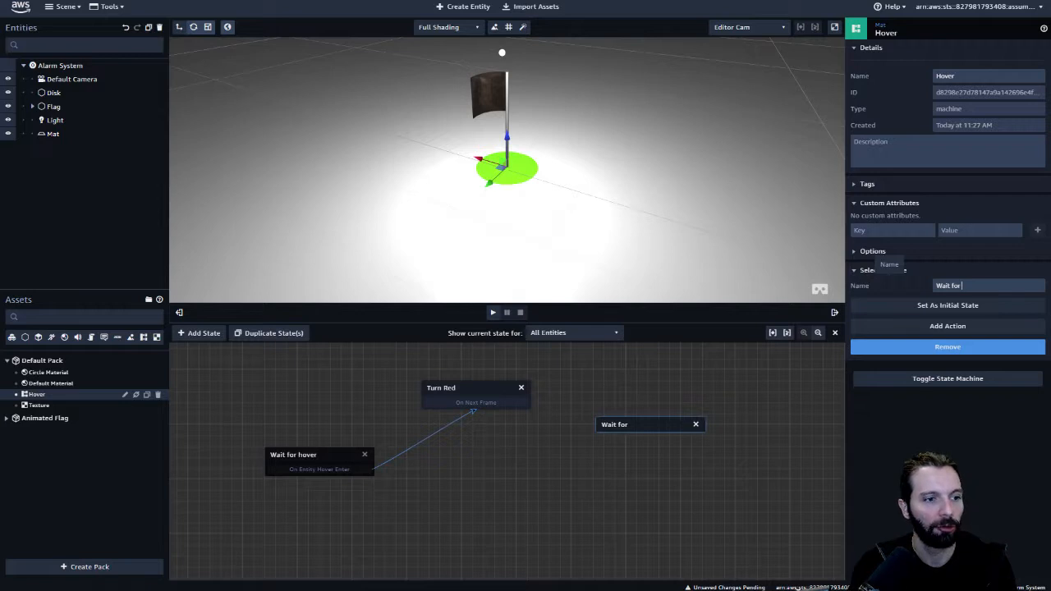
type(" hover e")
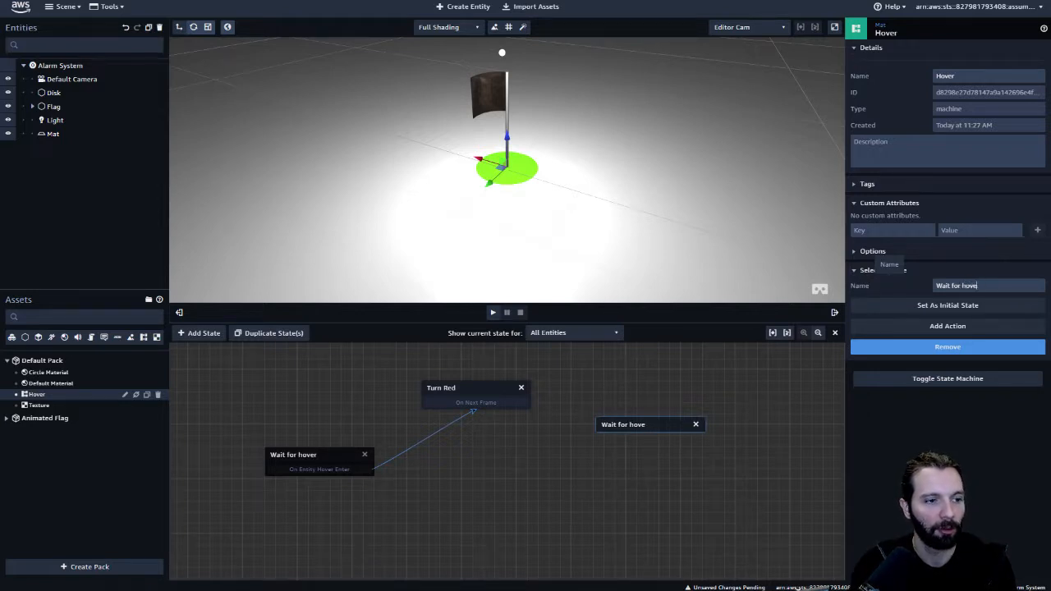
key("BackSpace")
key("BackSpace")
key("BackSpace")
key("BackSpace")
type("to stop hover")
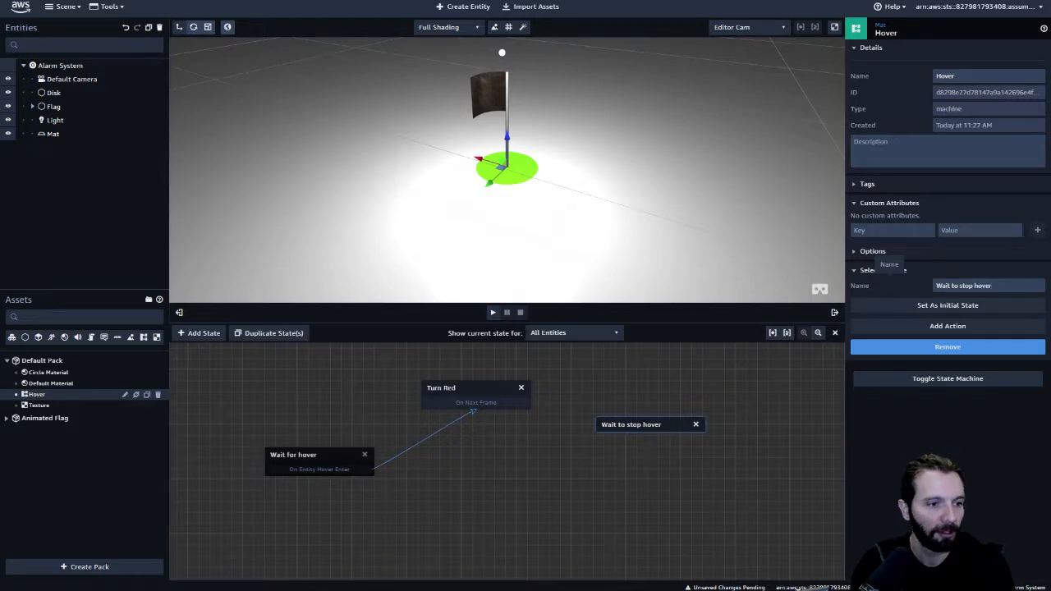
Add an Entity Hover Exit action to the Wait to stop hover state and reposition that state and Turn Red
left_click(948, 326)
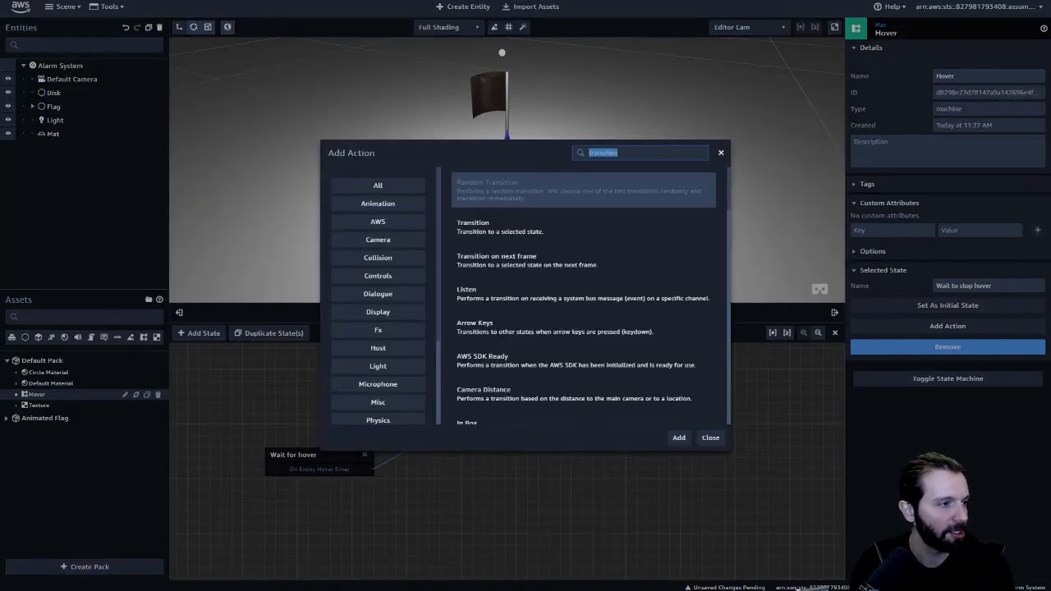
type("hover")
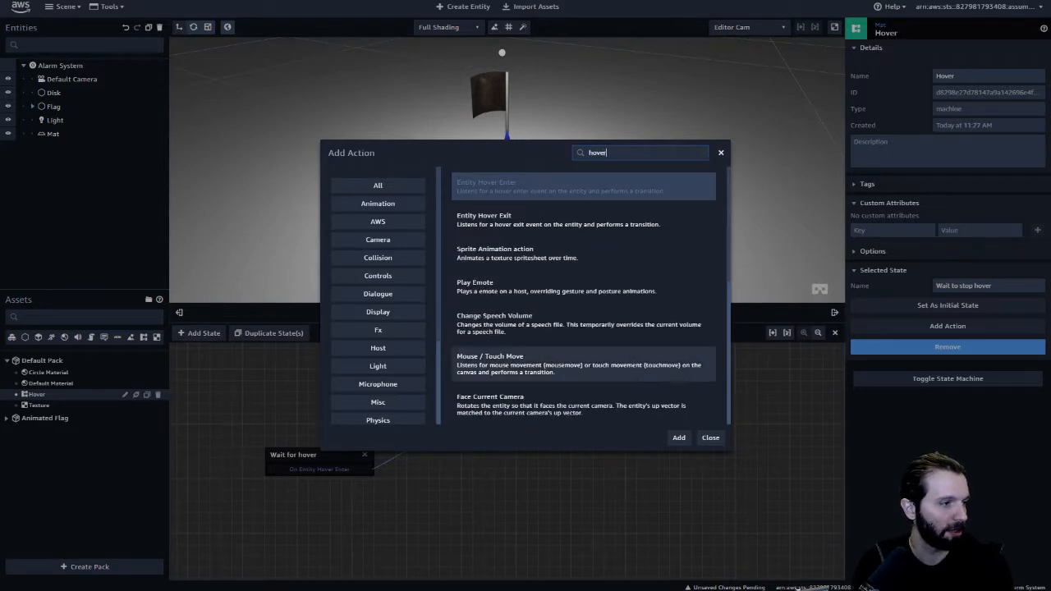
left_click(558, 219)
left_click(679, 438)
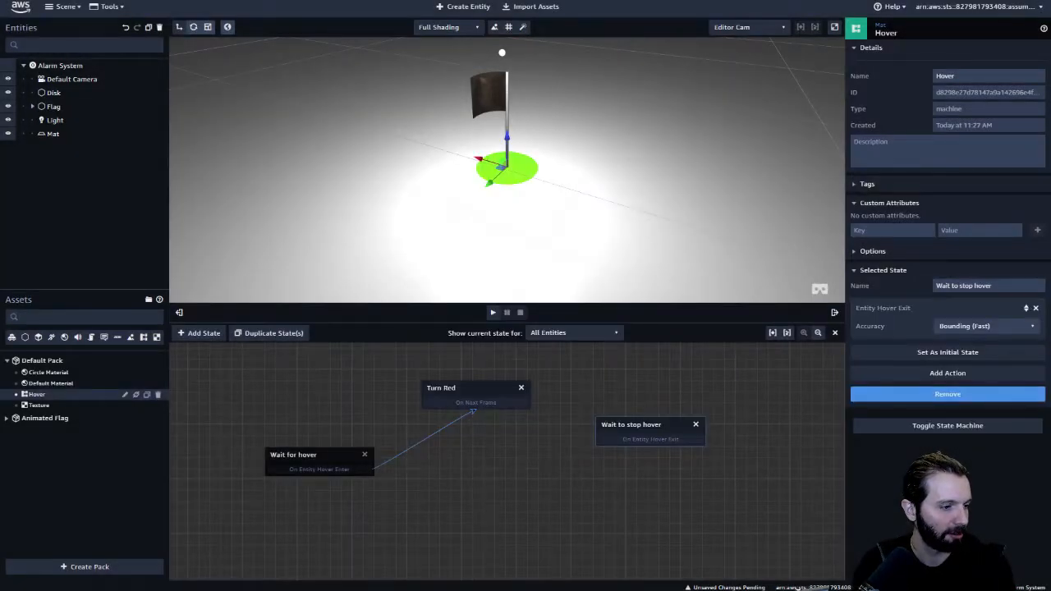
left_click_drag(657, 425, 647, 452)
left_click_drag(473, 393, 513, 401)
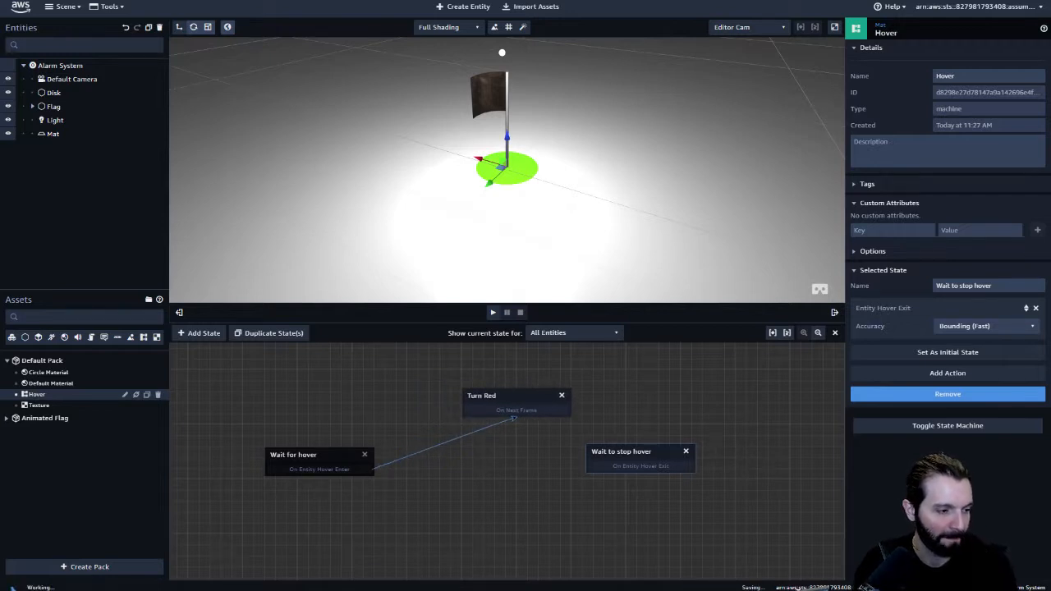
left_click_drag(633, 453, 634, 444)
Add another state below Turn Red and give it a Set Material Color action
left_click(199, 333)
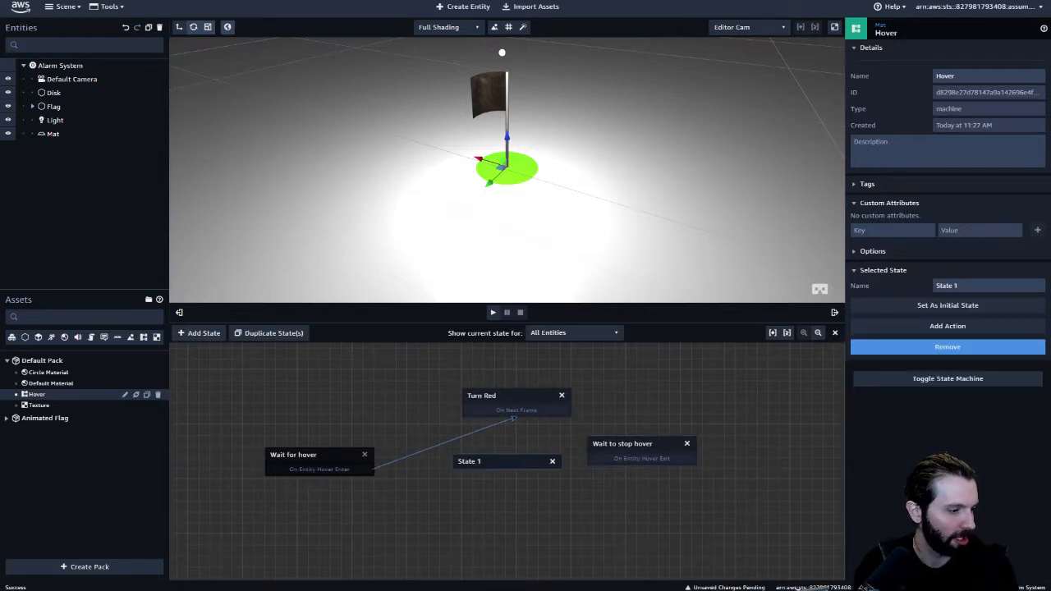
left_click_drag(484, 461, 489, 507)
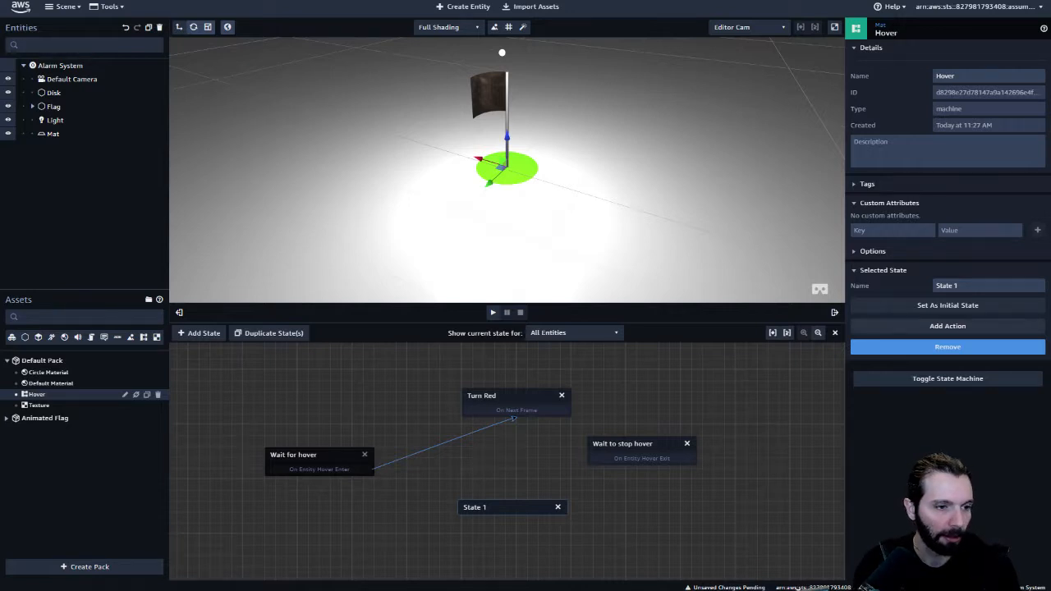
left_click(948, 326)
type("s")
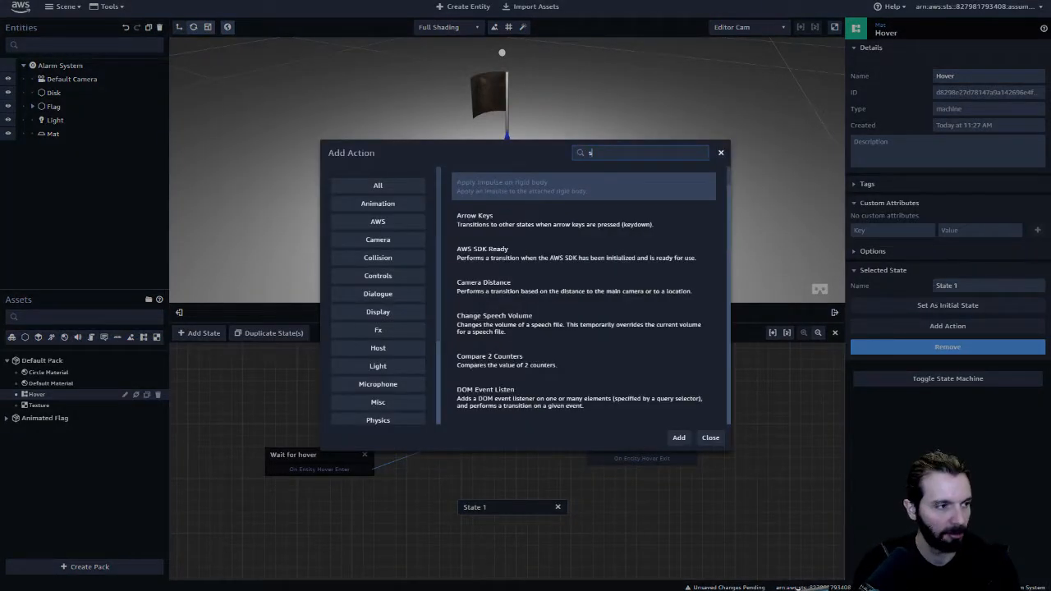
type("et material")
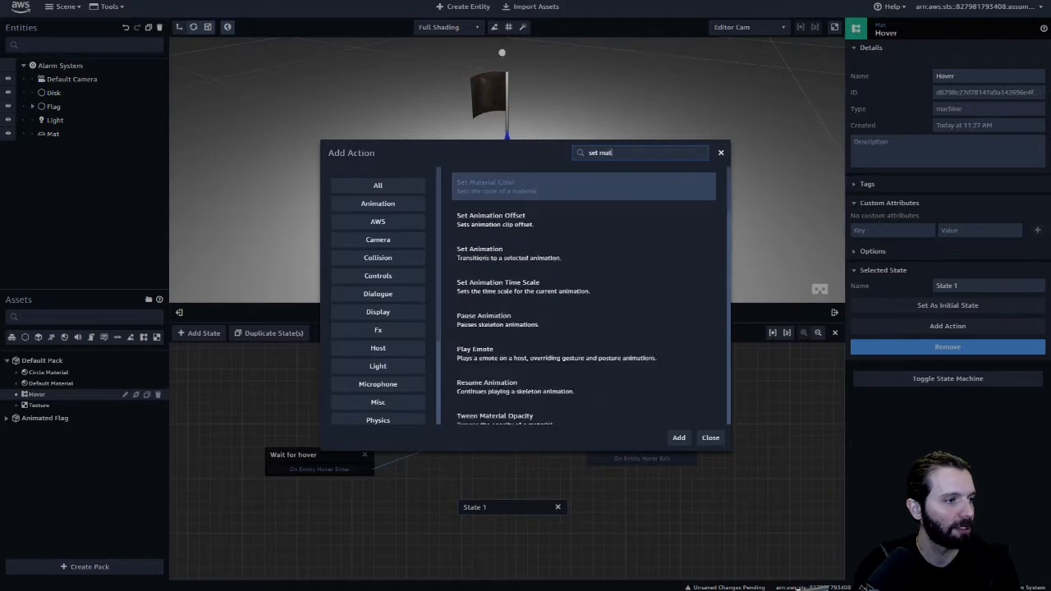
key("Return")
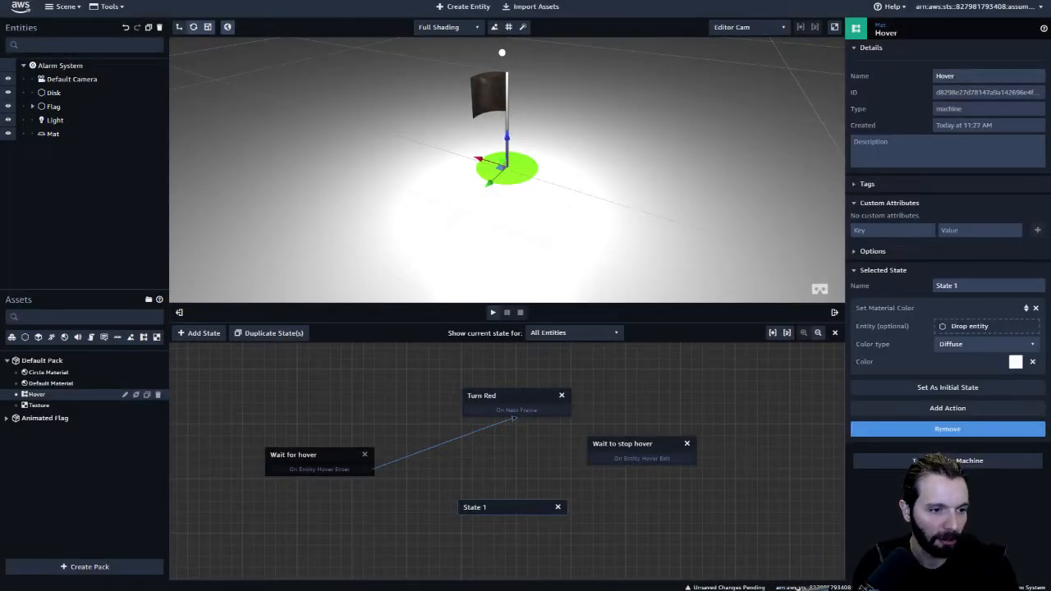
Set the new state's diffuse material color to green, 66f606
left_click(1016, 362)
left_click(988, 324)
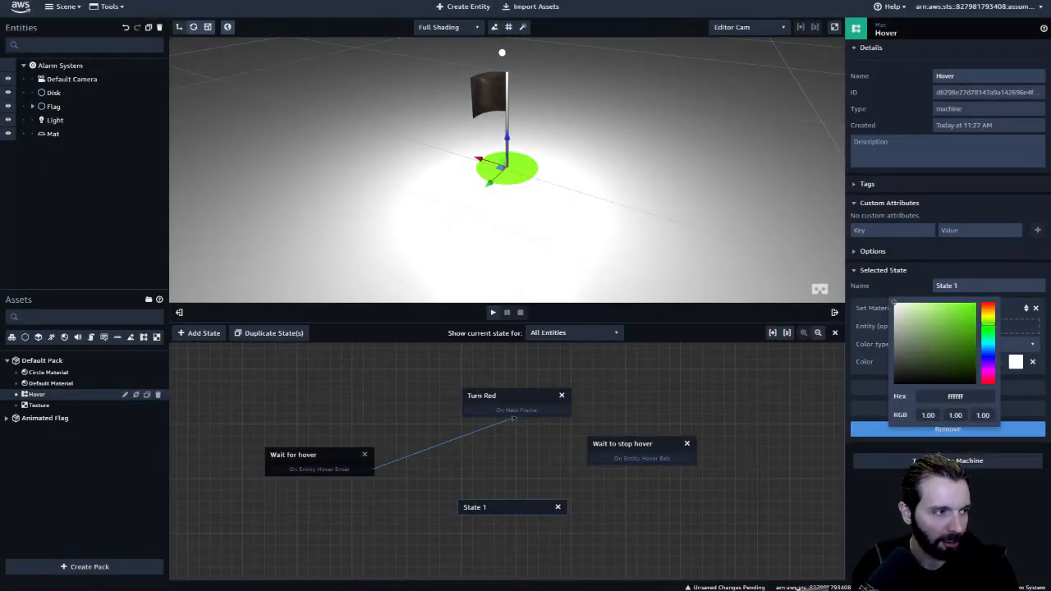
left_click(974, 306)
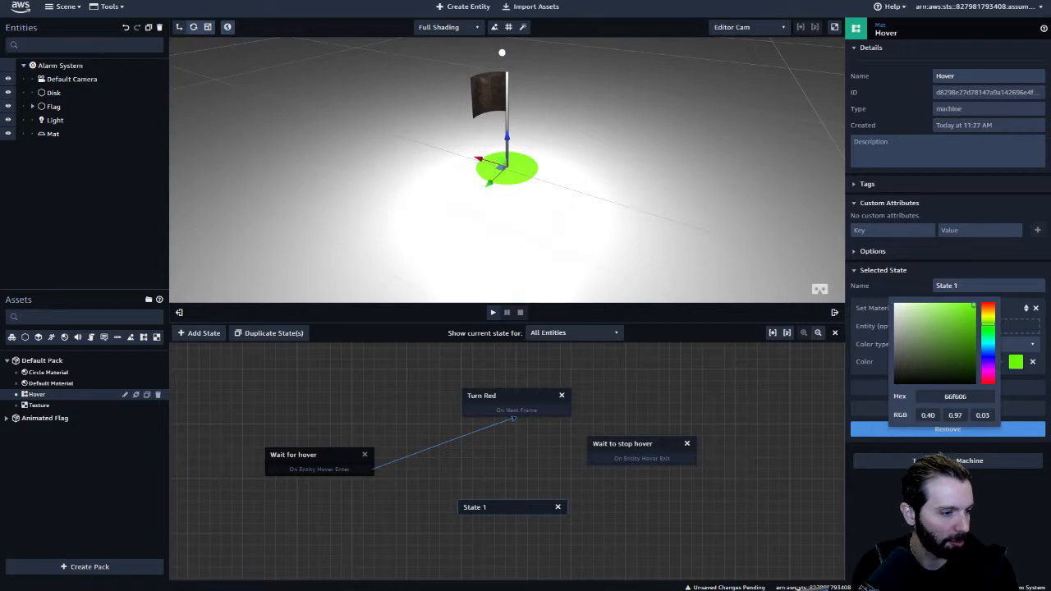
left_click(1016, 361)
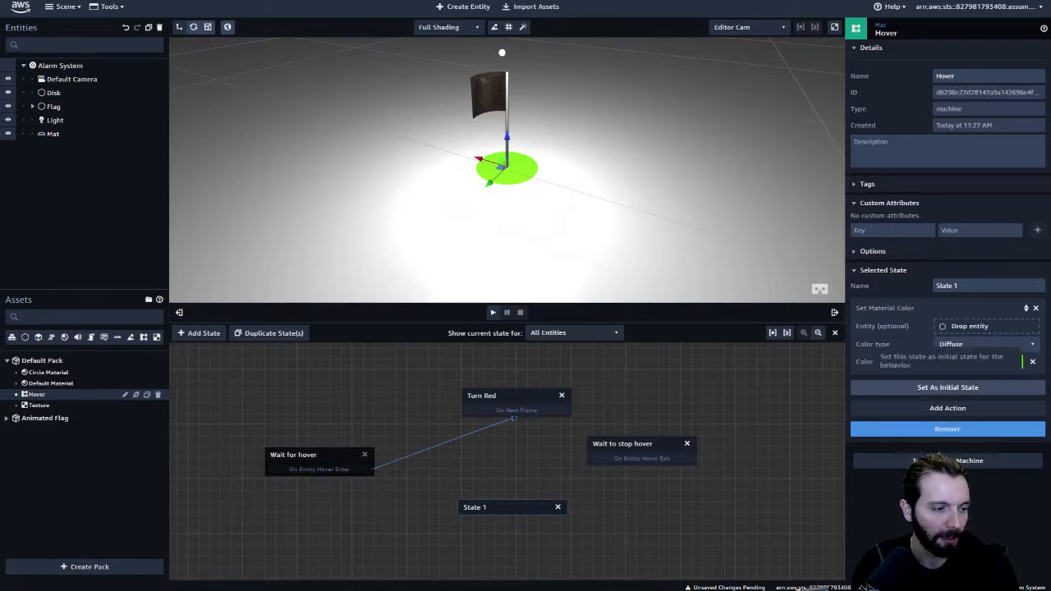
Nudge the new green-color state up slightly and rename it Turn back to green
left_click_drag(489, 508, 489, 501)
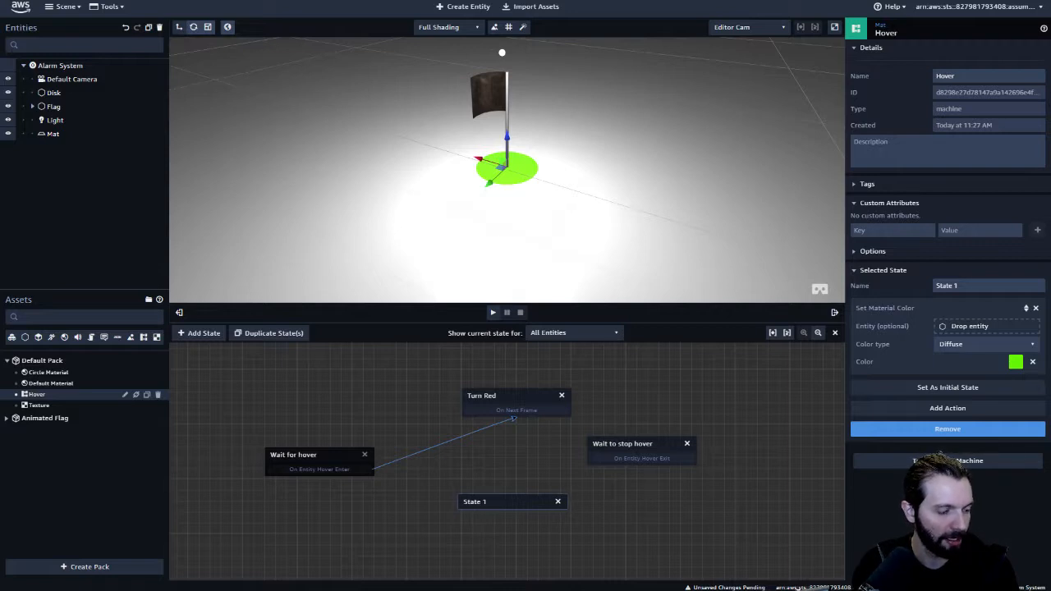
key("ctrl+a")
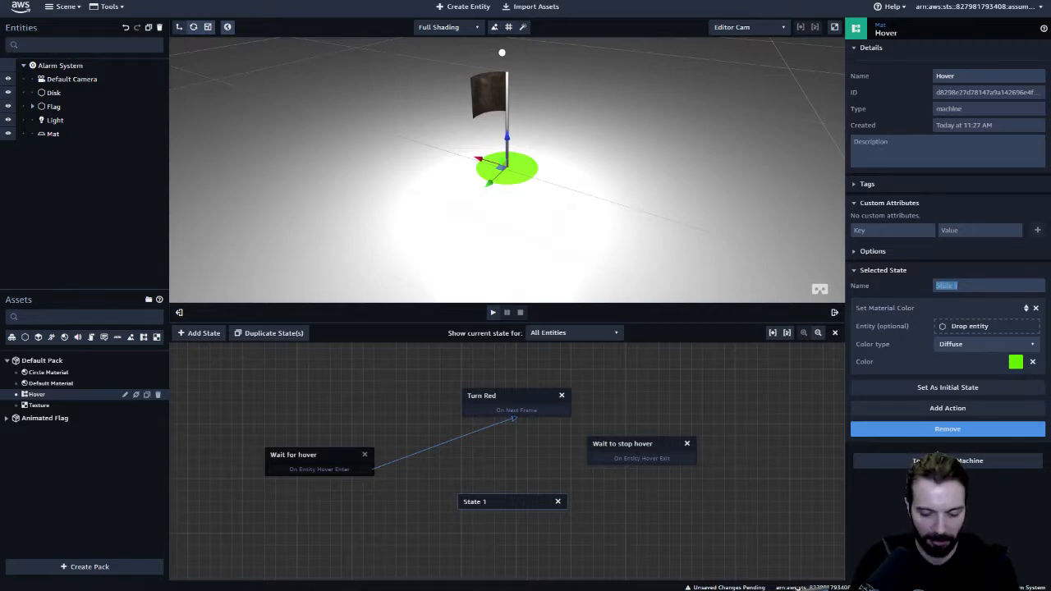
key("BackSpace")
type("Turn back to green")
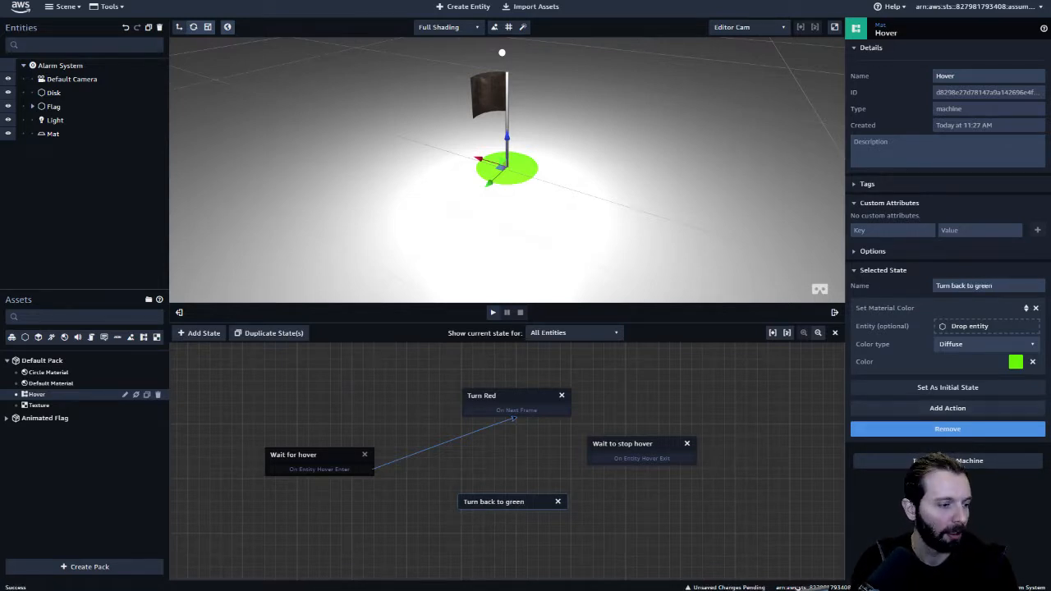
Add a Transition on next frame action to the Turn back to green state
left_click(948, 409)
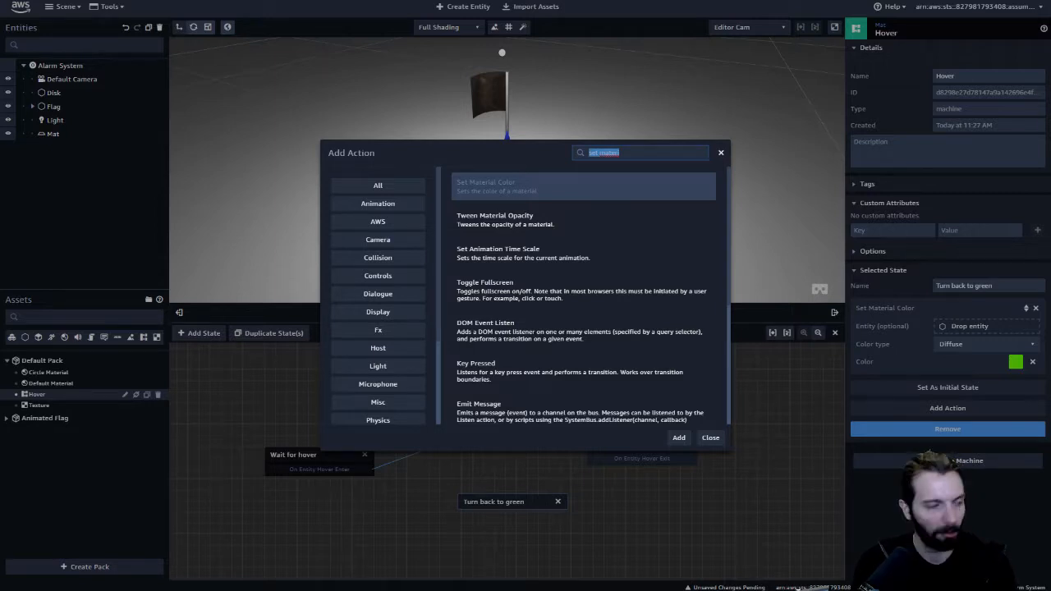
type("transi")
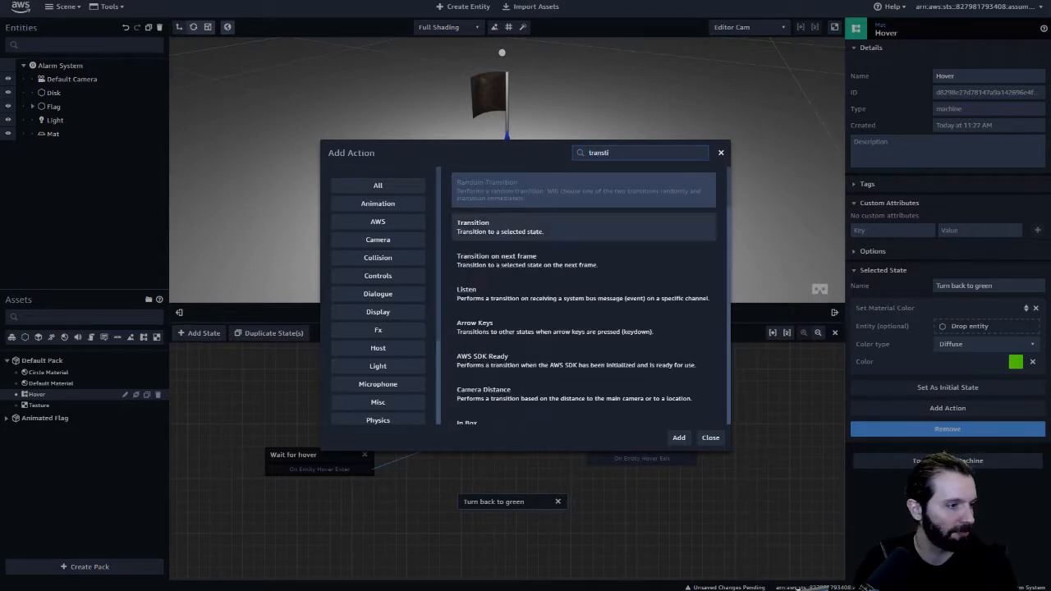
left_click(583, 261)
key("Return")
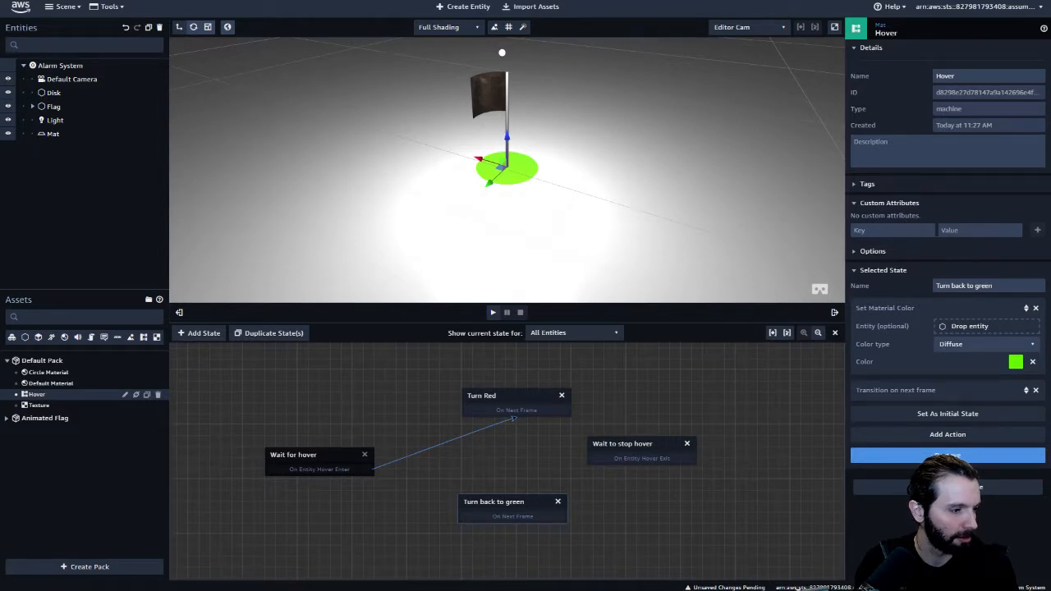
Link Turn Red to Wait to stop hover, that to Turn back to green, and that to Wait for hover, spacing the states apart
left_click_drag(516, 410, 524, 514)
left_click_drag(511, 517, 377, 456)
left_click_drag(493, 396, 476, 386)
left_click_drag(493, 502, 487, 502)
left_click_drag(622, 444, 642, 463)
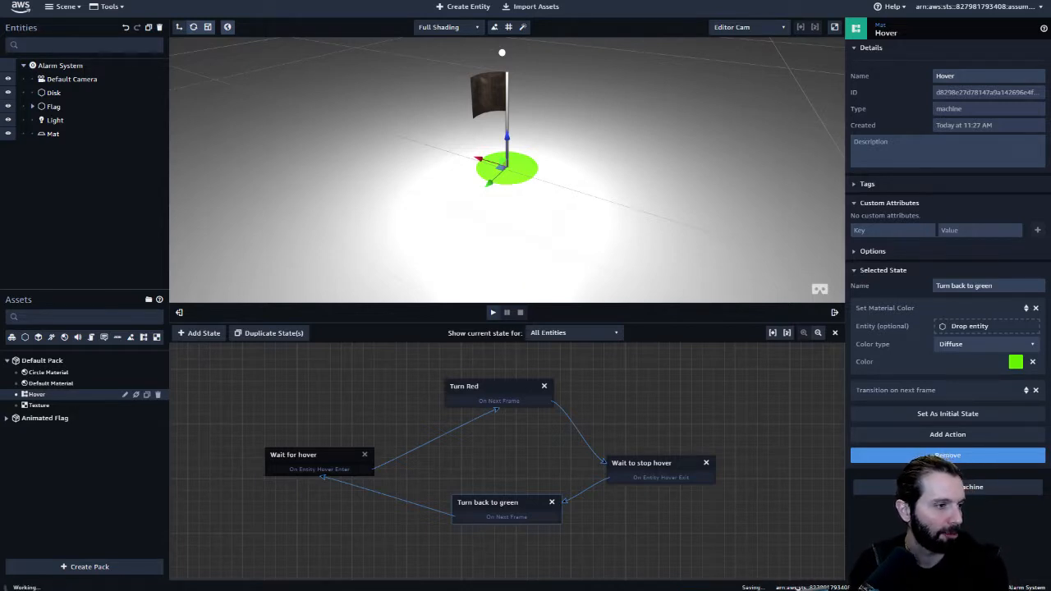
Play the scene to test the mat's hover color change, and stop playback
left_click(493, 312)
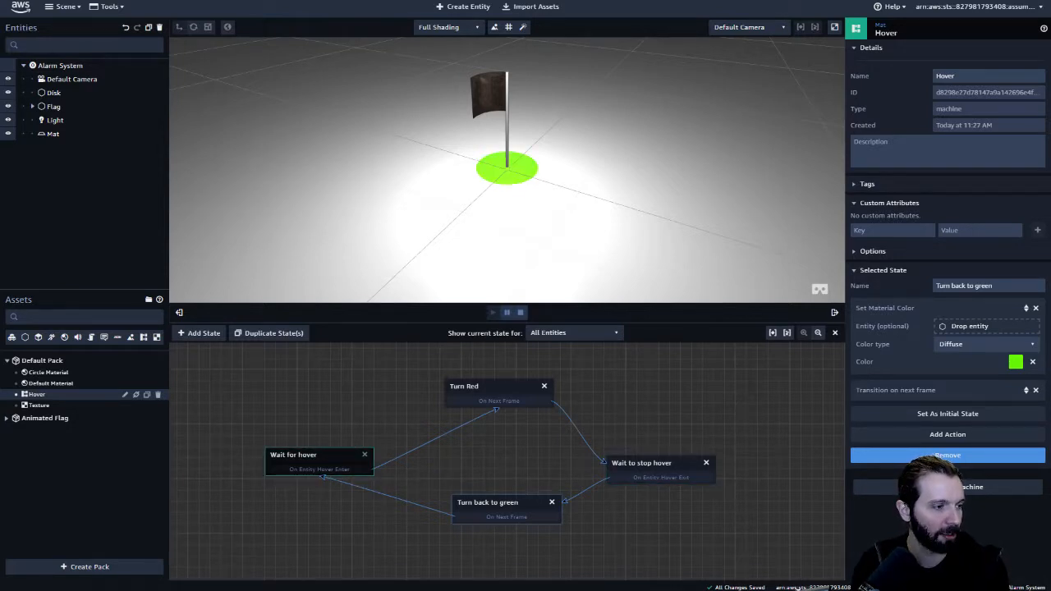
left_click(520, 312)
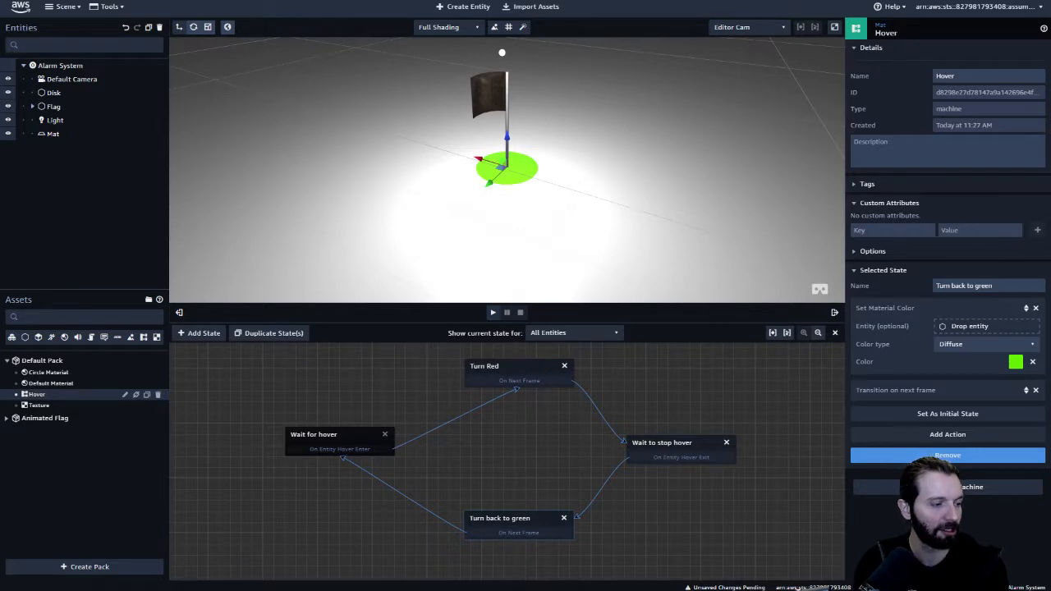
Remove the transition links between the four states and add a state named Emit Message between Wait for hover and Turn Red
left_click(948, 455)
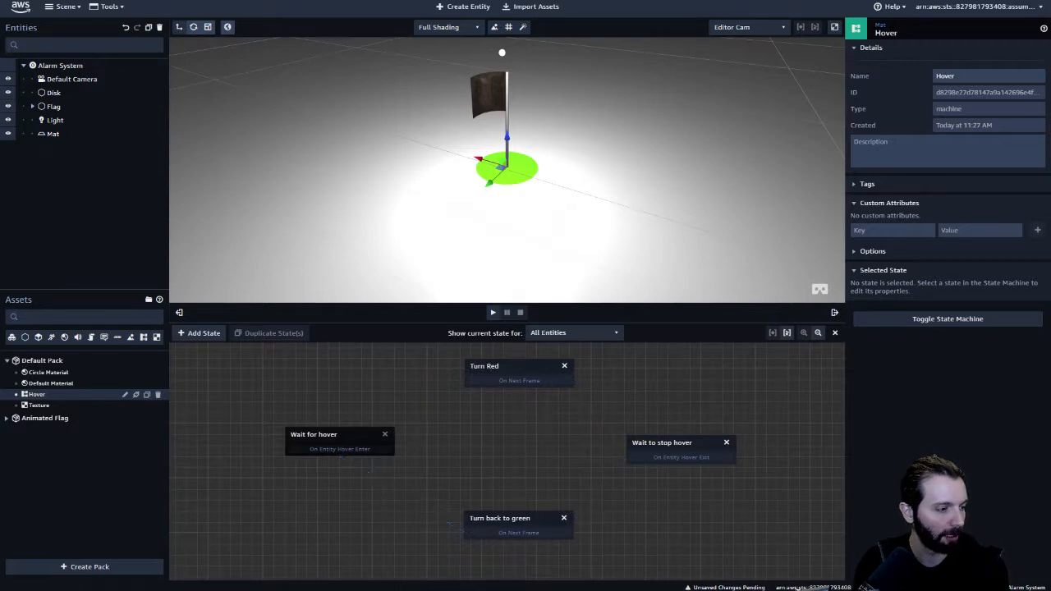
key("ctrl+z")
key("ctrl+z")
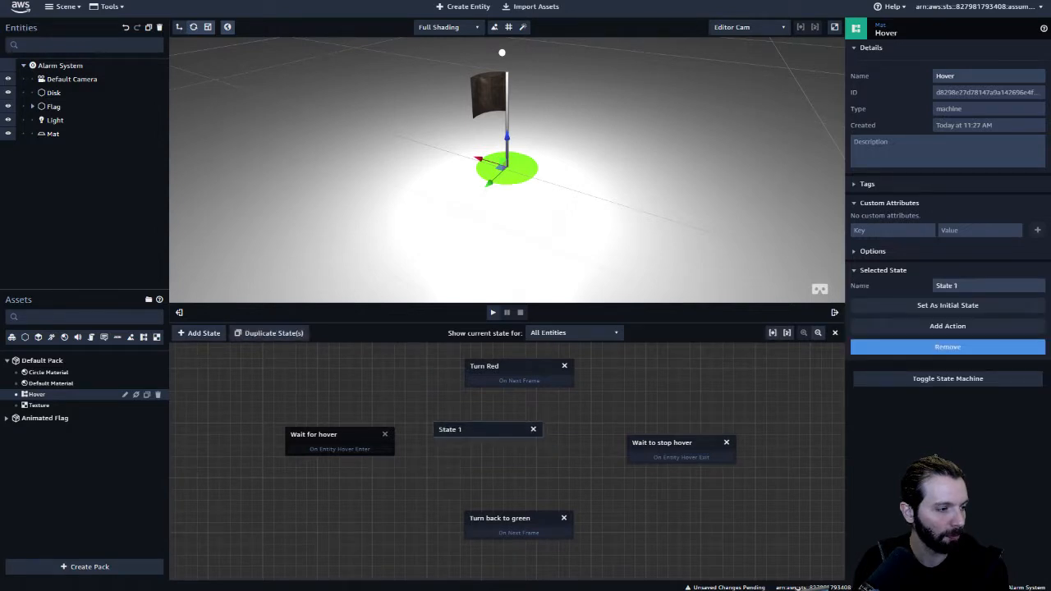
key("ctrl+z")
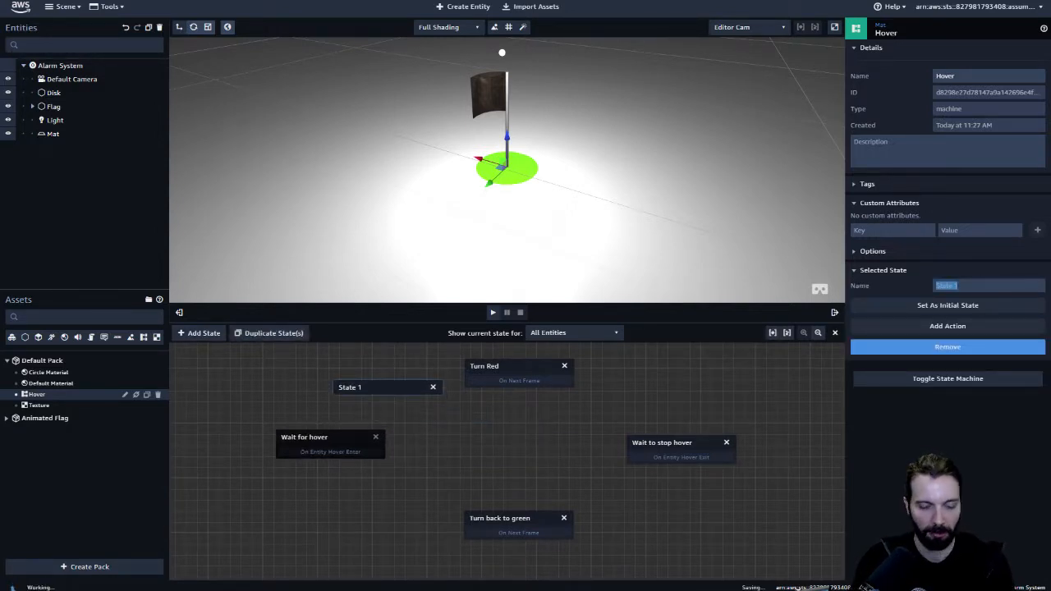
type("Emit Mes")
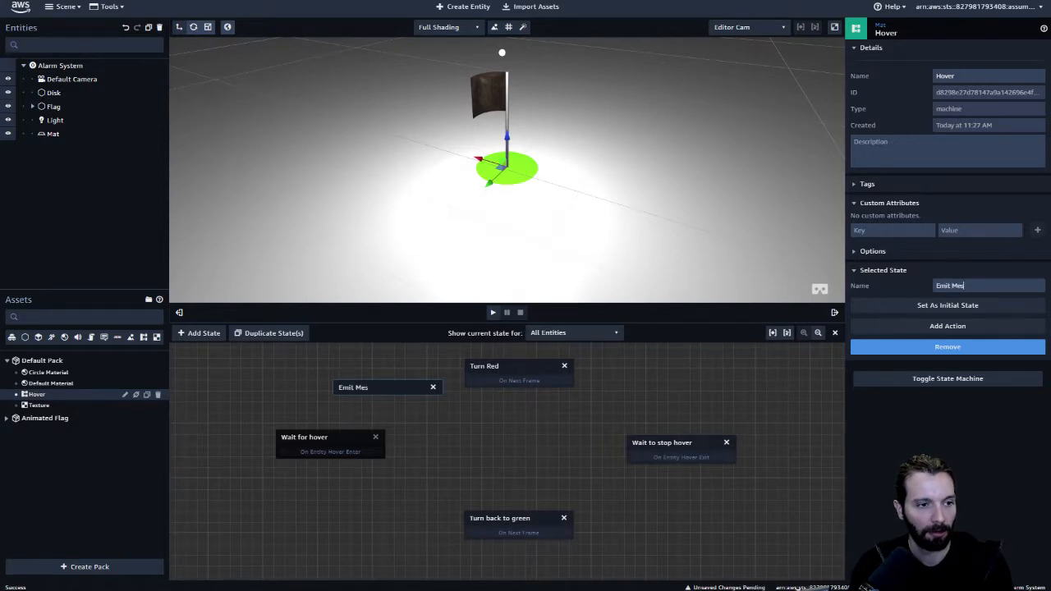
type("sage")
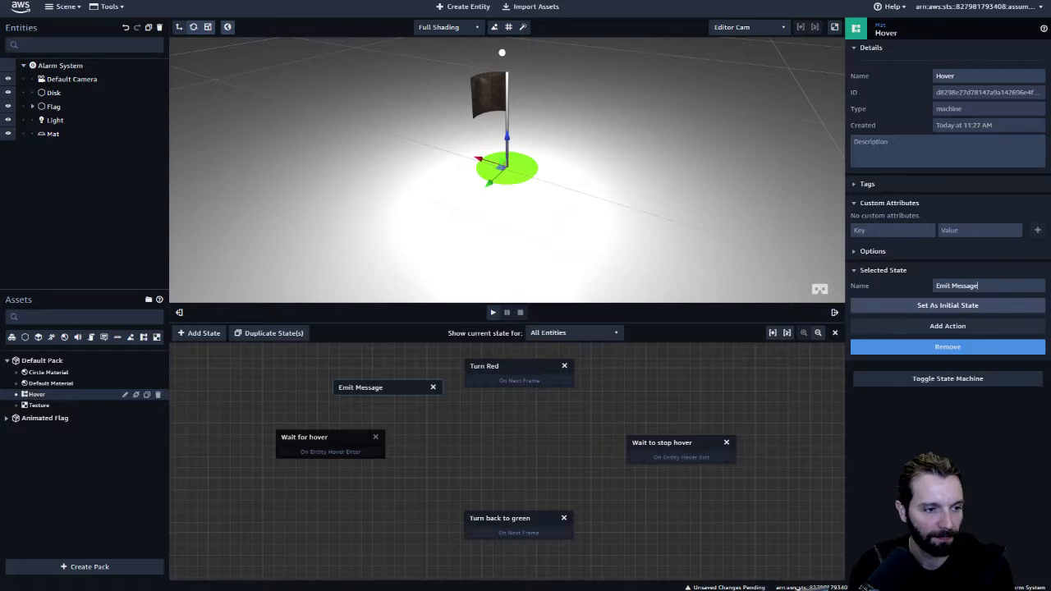
Add an Emit Message action to the Emit Message state and set its channel to ALERT!
left_click(948, 327)
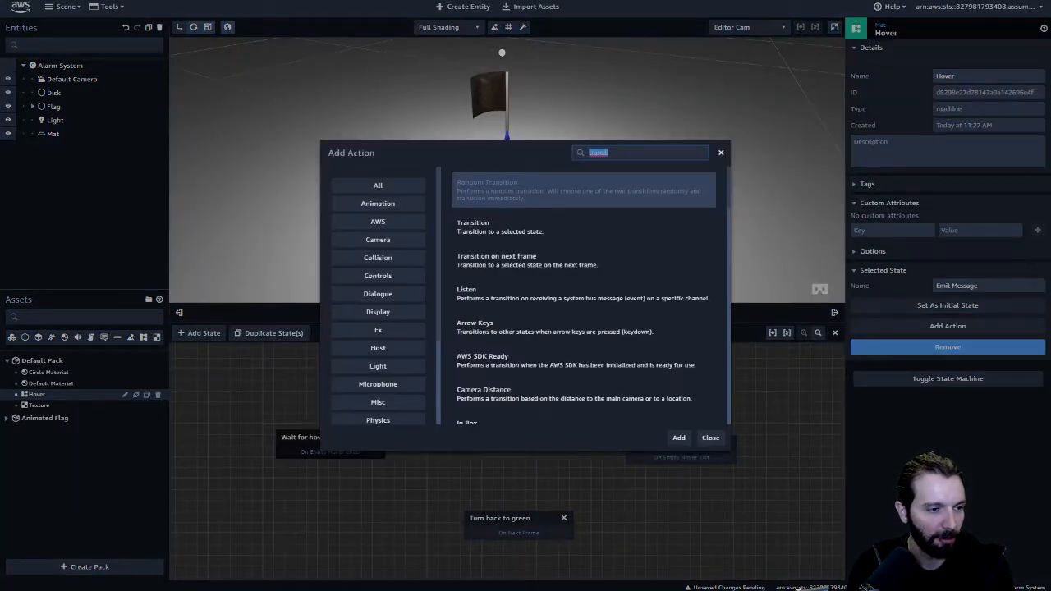
type("emit m")
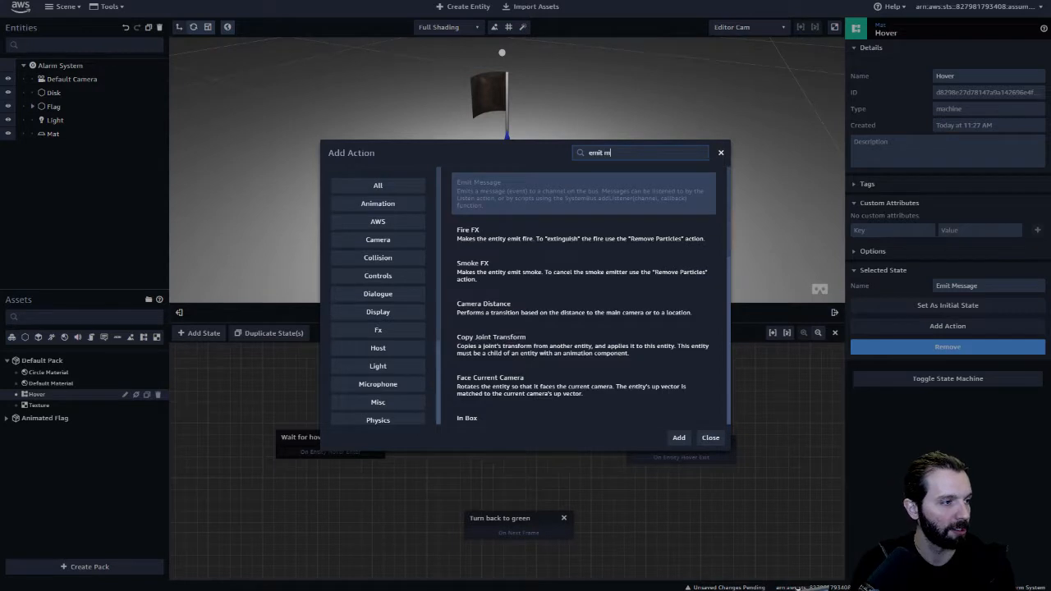
key("Return")
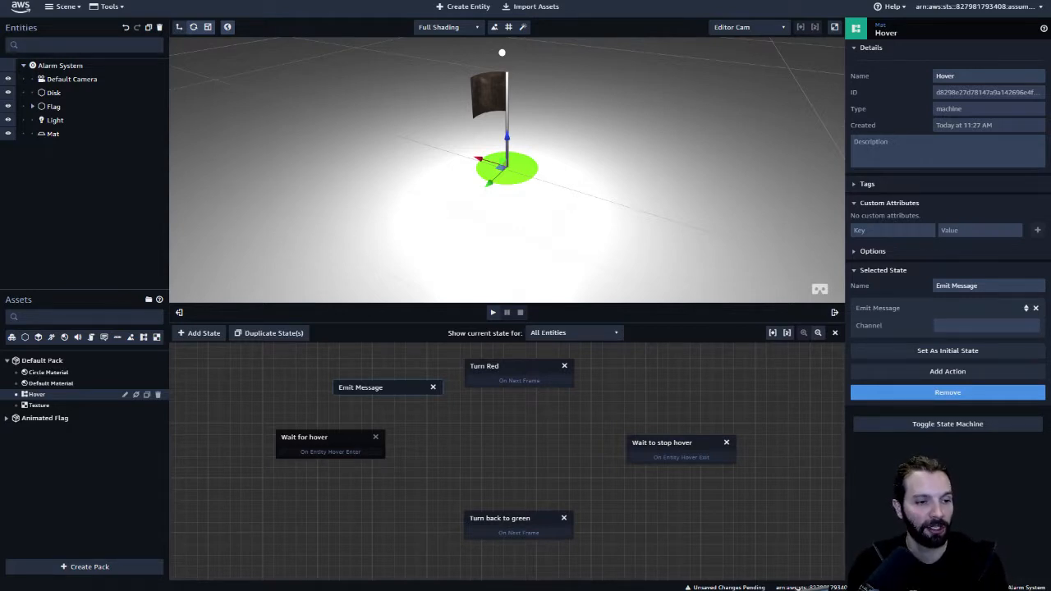
type("ALERT!")
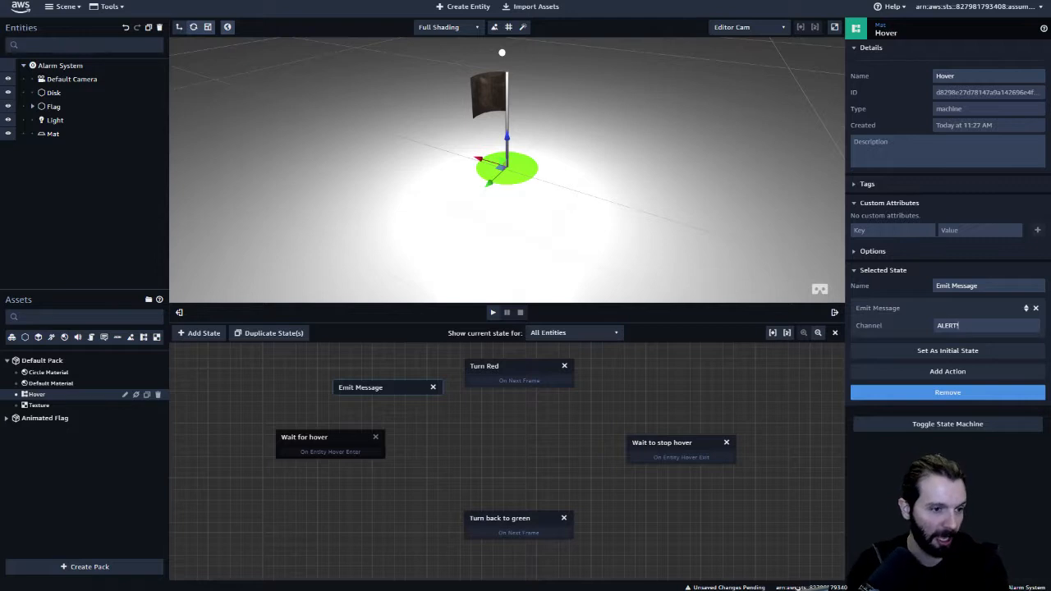
key("ctrl+a")
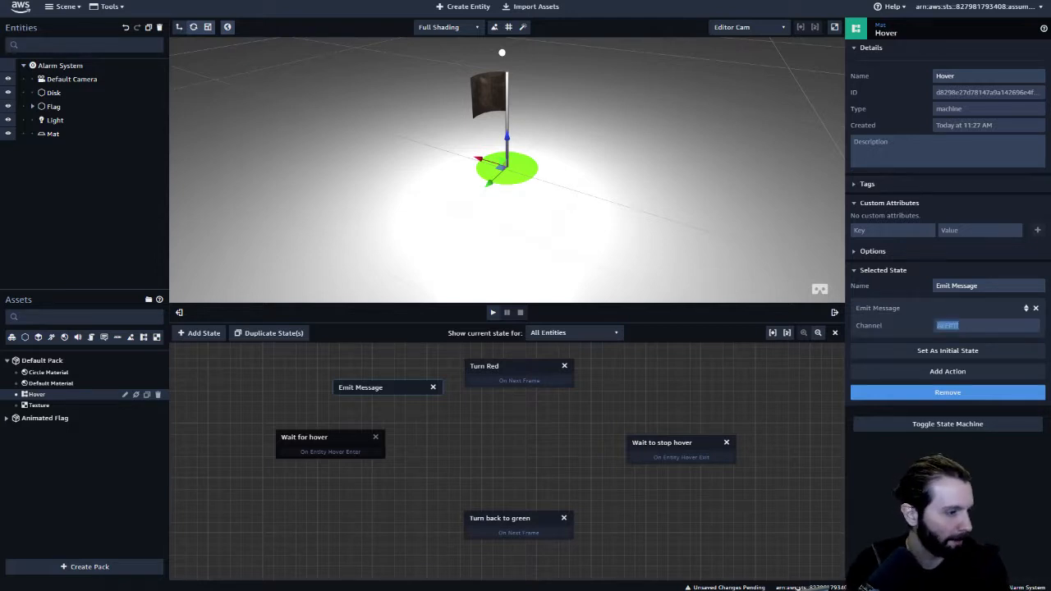
Add a Transition on next frame action to the Emit Message state
left_click(948, 372)
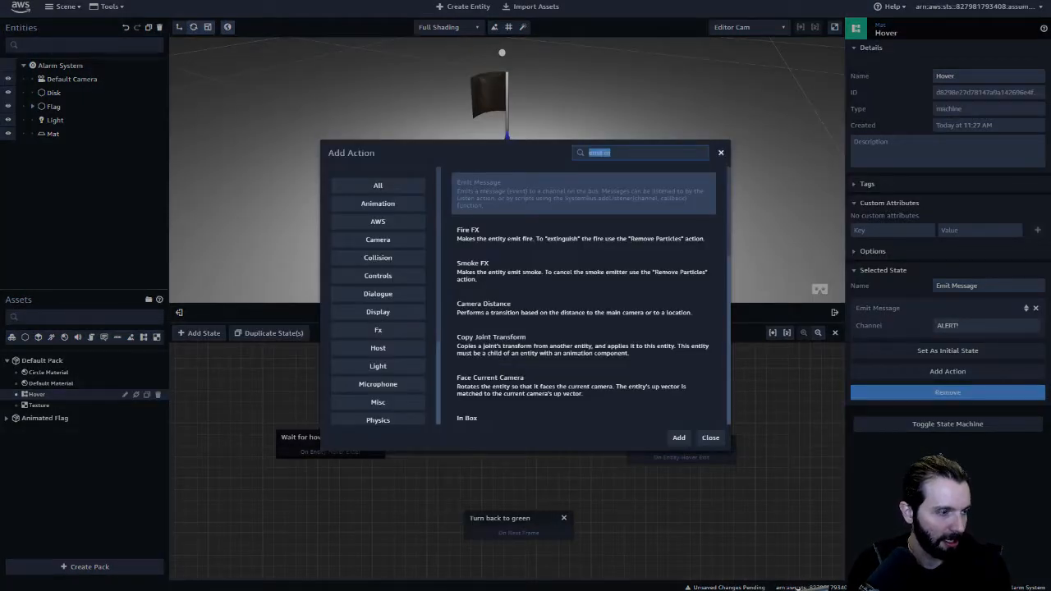
type("trans")
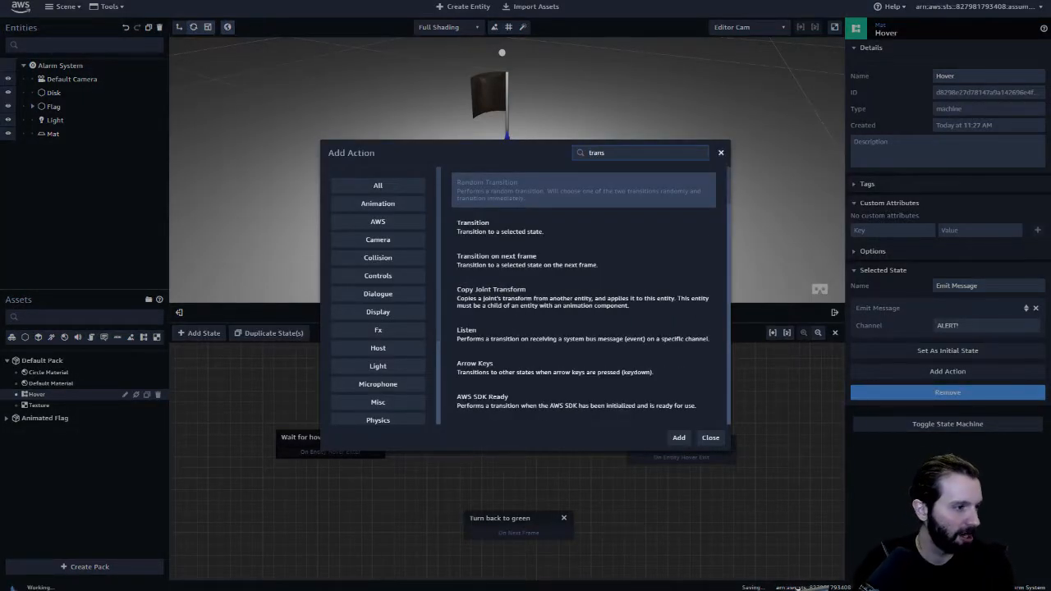
left_click(525, 260)
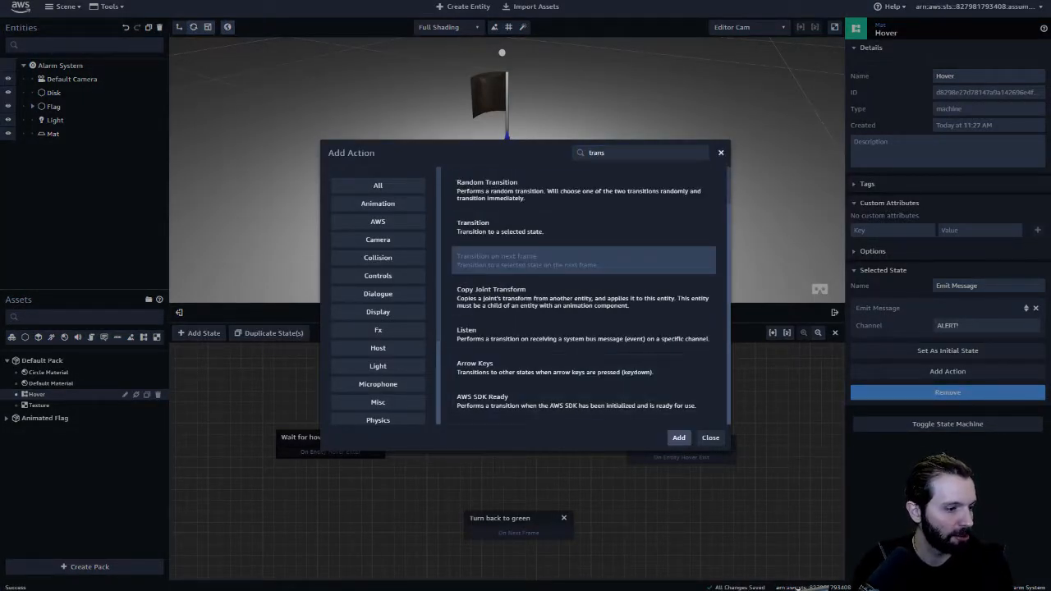
left_click(680, 438)
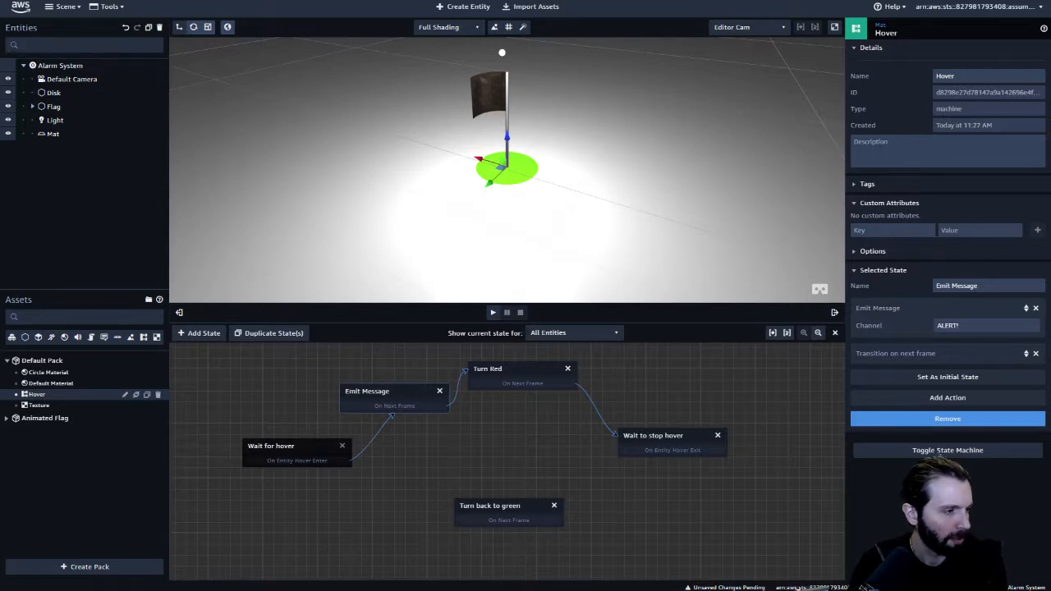
Add a state below Wait to stop hover, giving it an Emit Message action on the channel flagup, and shift Turn back to green away from it
left_click(200, 334)
left_click_drag(510, 462, 655, 512)
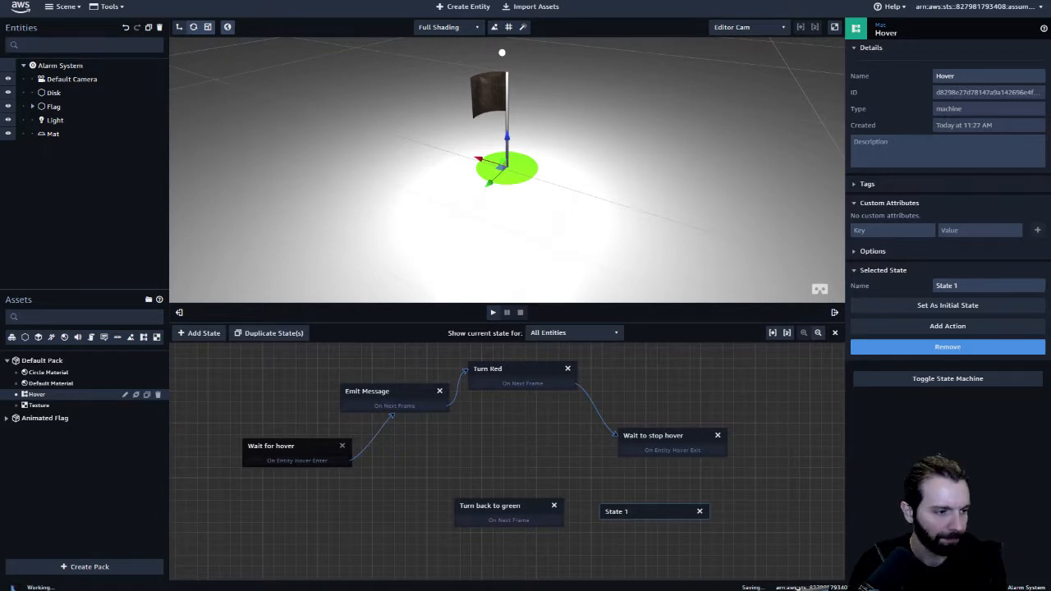
left_click(948, 326)
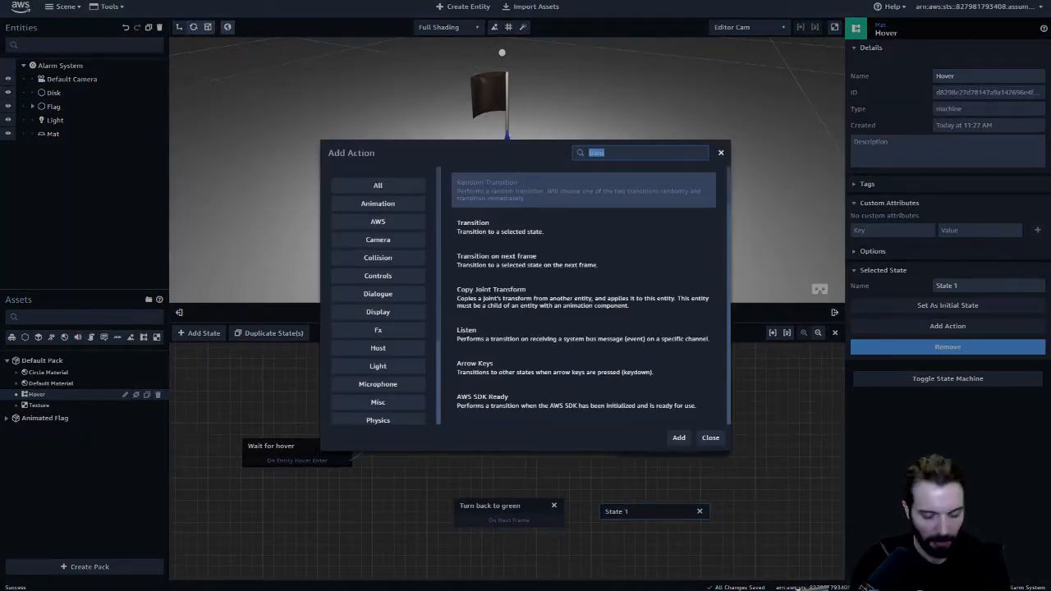
type("emit")
key("Return")
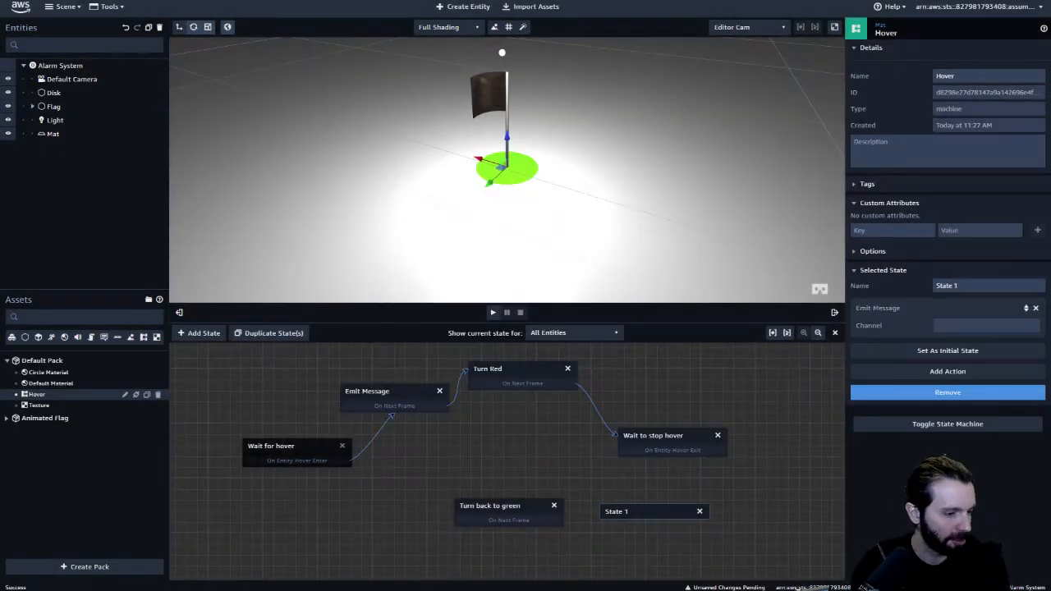
left_click_drag(509, 507, 488, 511)
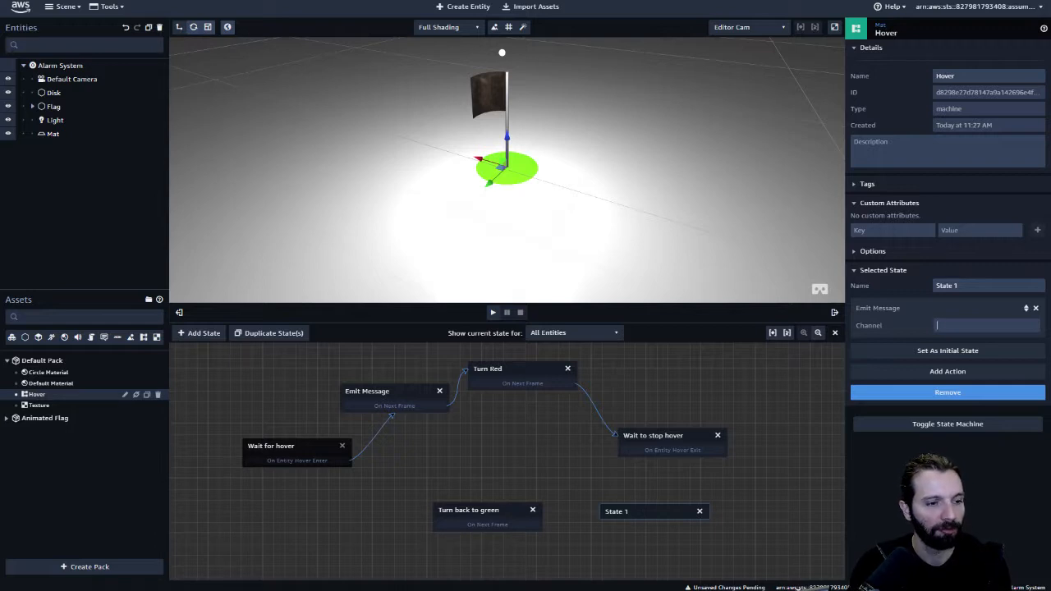
type("flagup")
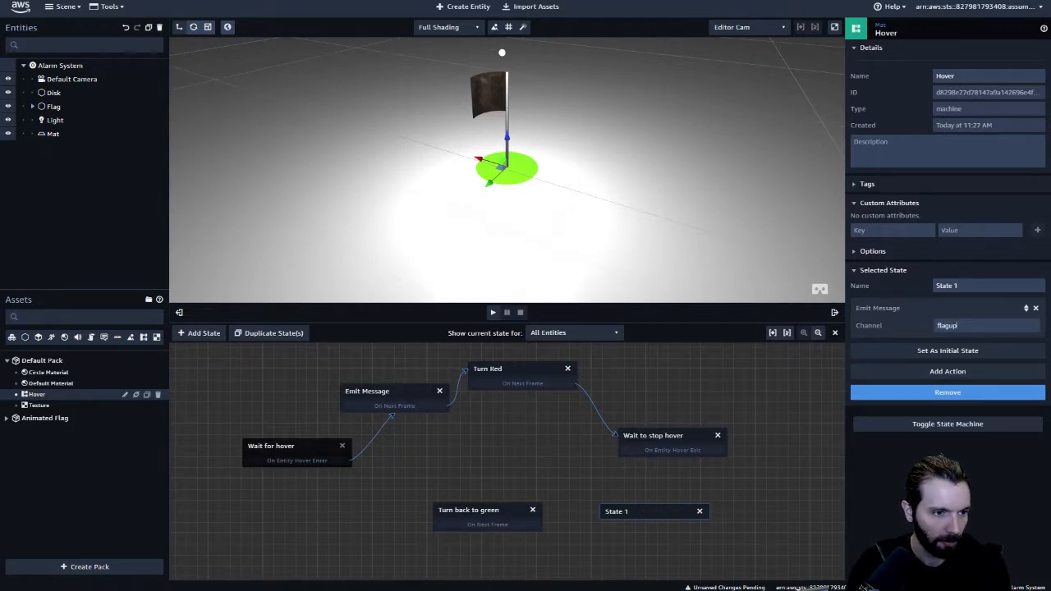
Name the new state beside Turn back to green emit message
left_click_drag(959, 286, 935, 286)
type("emit mes")
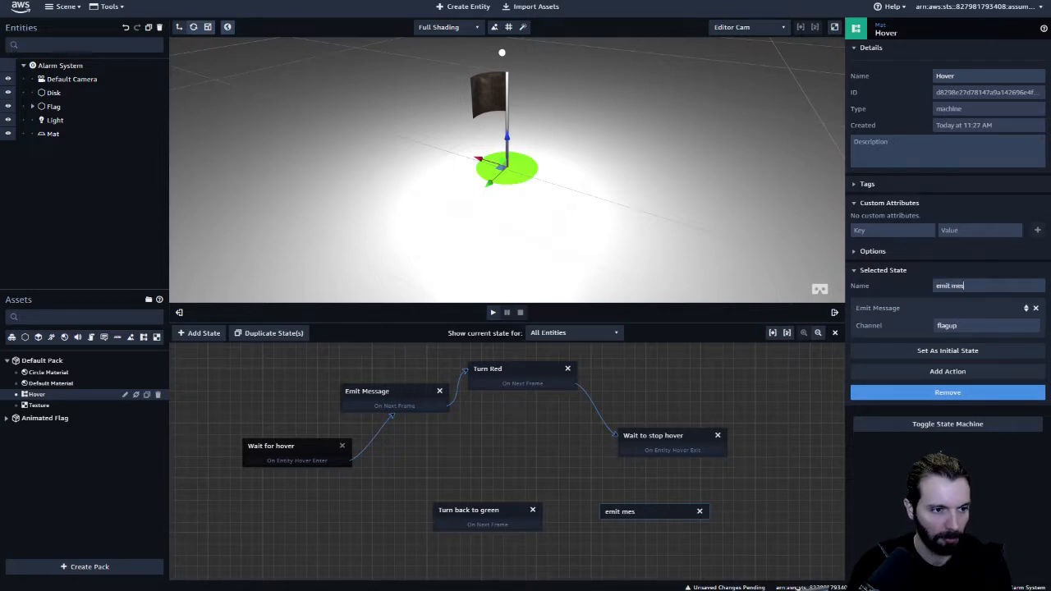
type("sage")
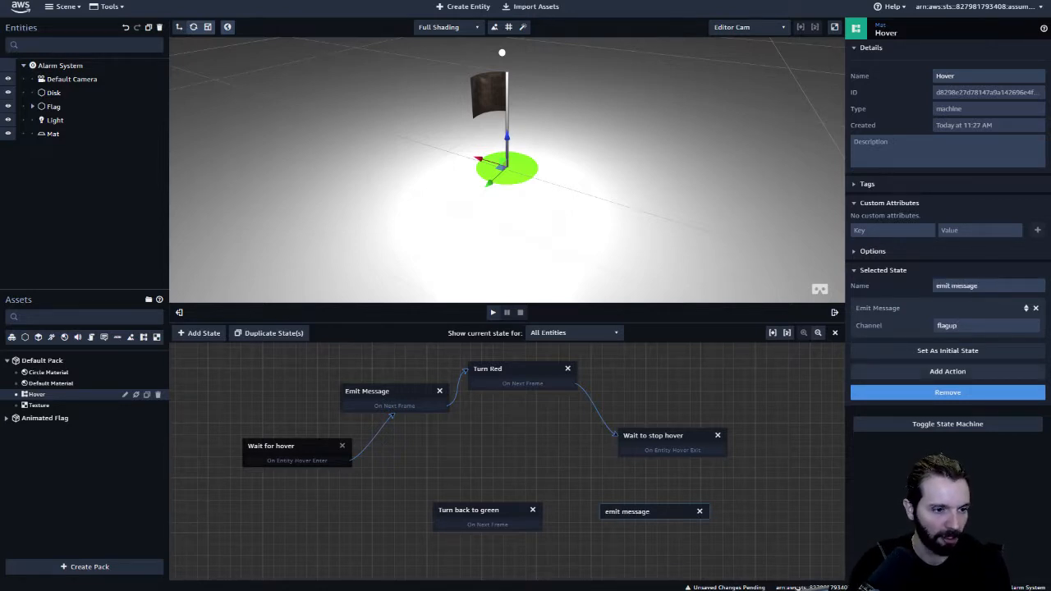
Add a Transition on next frame action to the lower emit message state and move Turn back to green closer to it
left_click(948, 372)
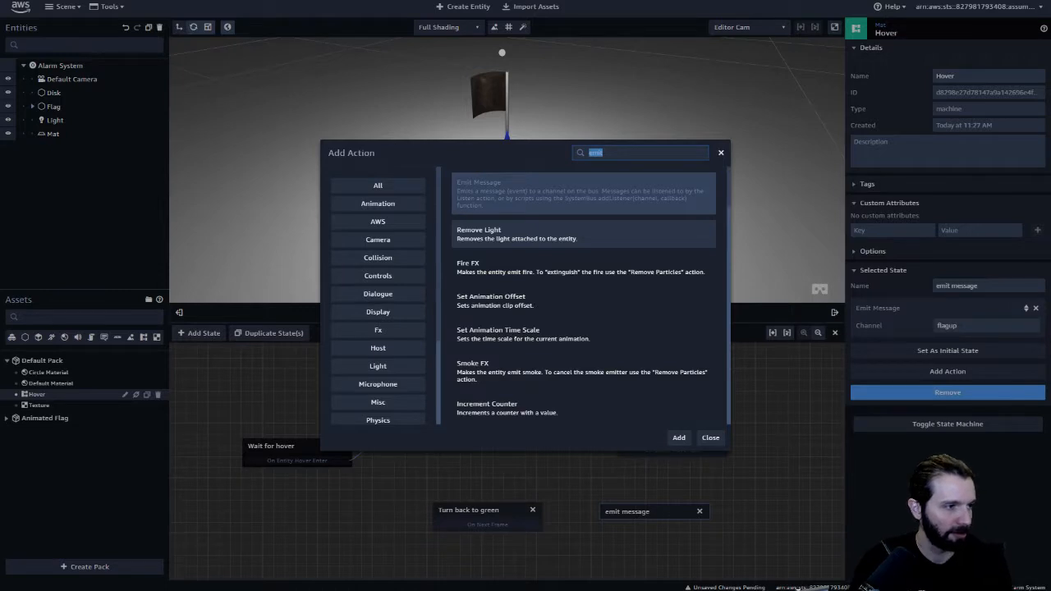
type("transition")
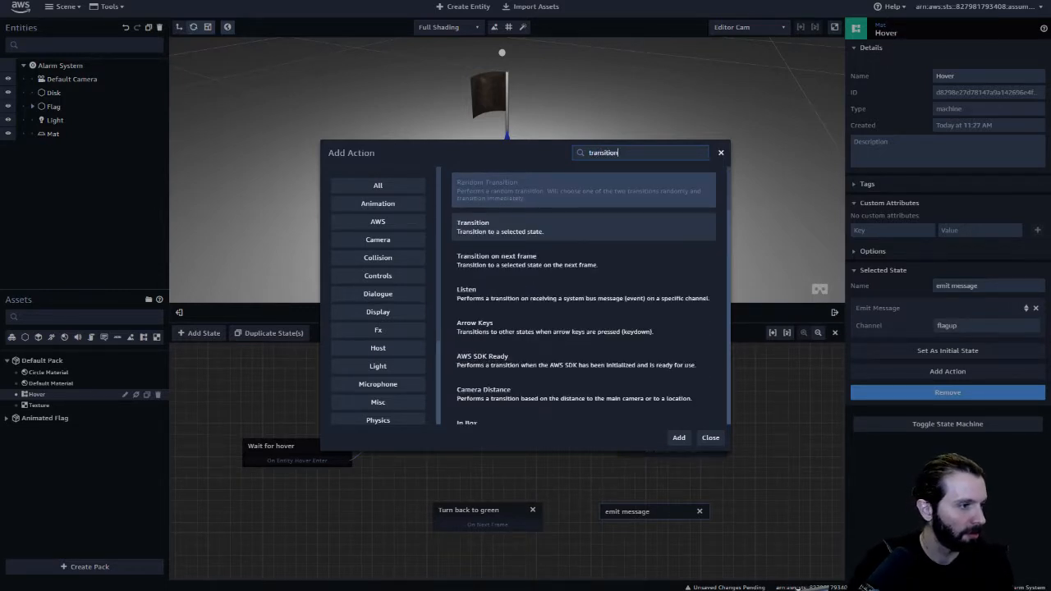
left_click(497, 260)
left_click(678, 438)
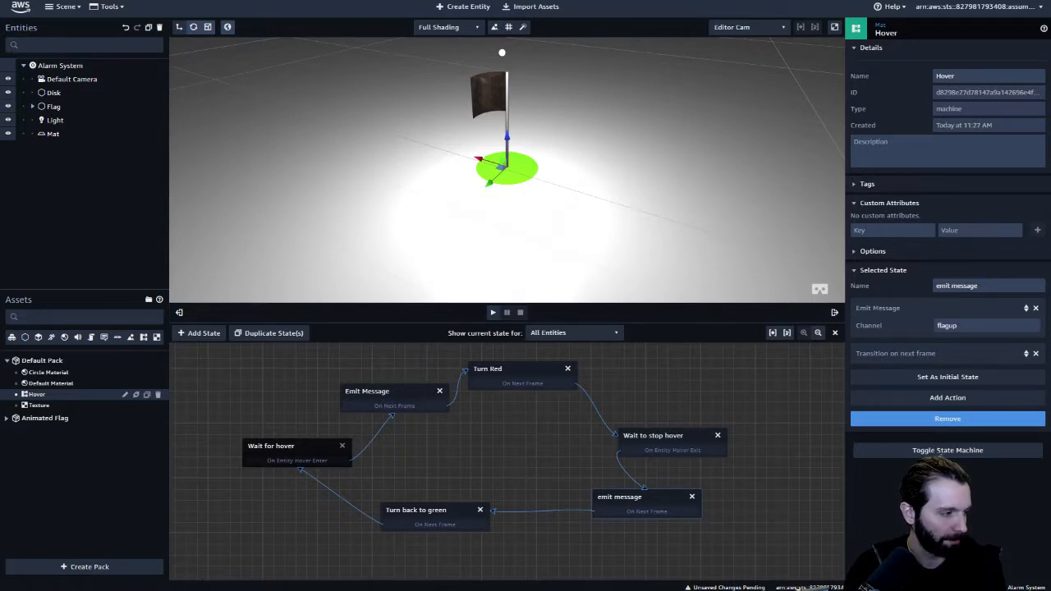
left_click_drag(416, 510, 457, 503)
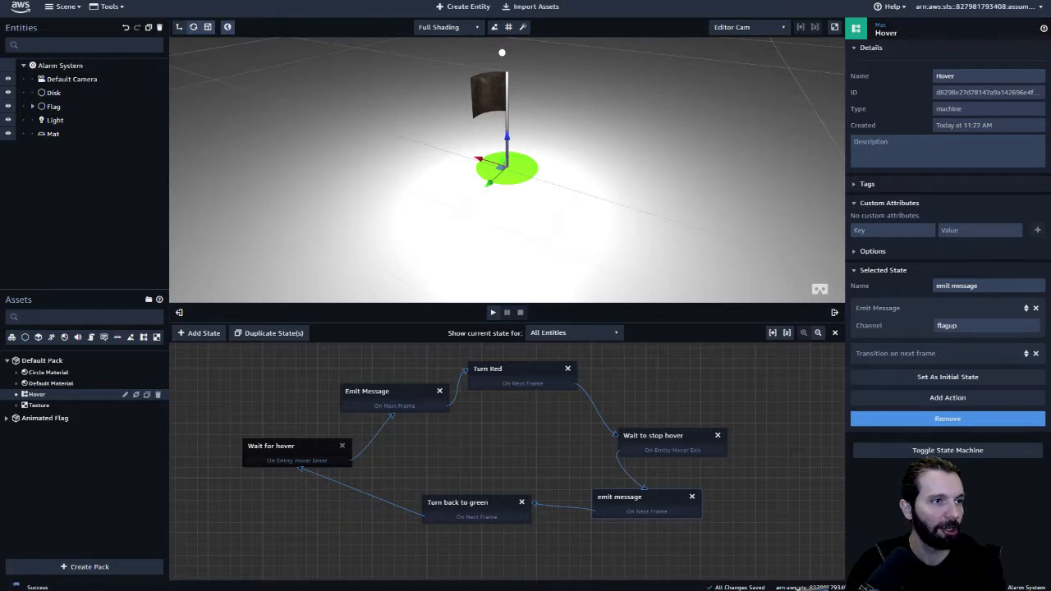
Add a State machine component with a new behavior to the Flag entity nested inside the Flag group
left_click(53, 133)
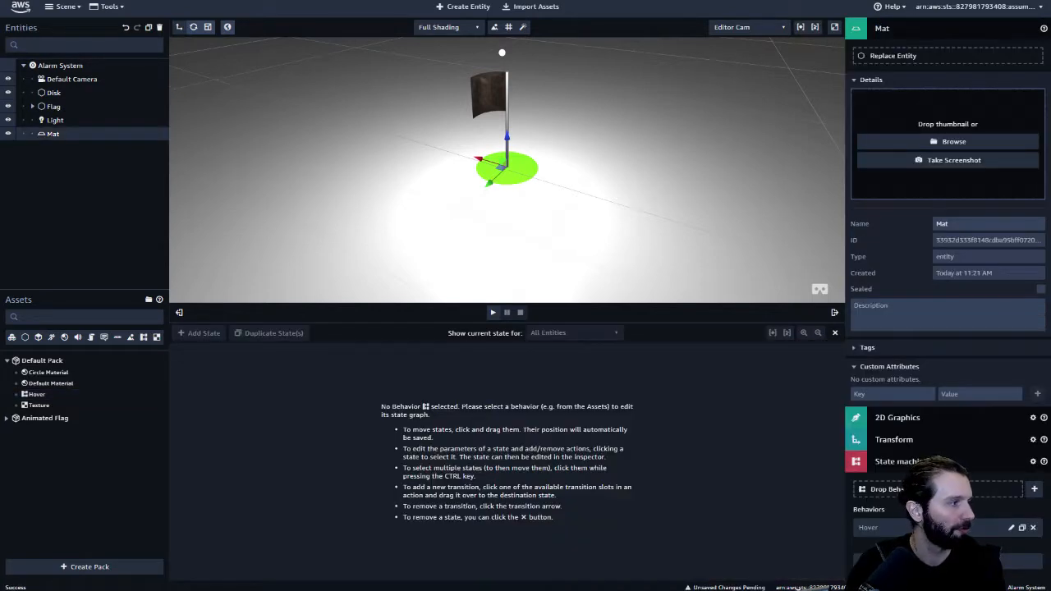
left_click(32, 107)
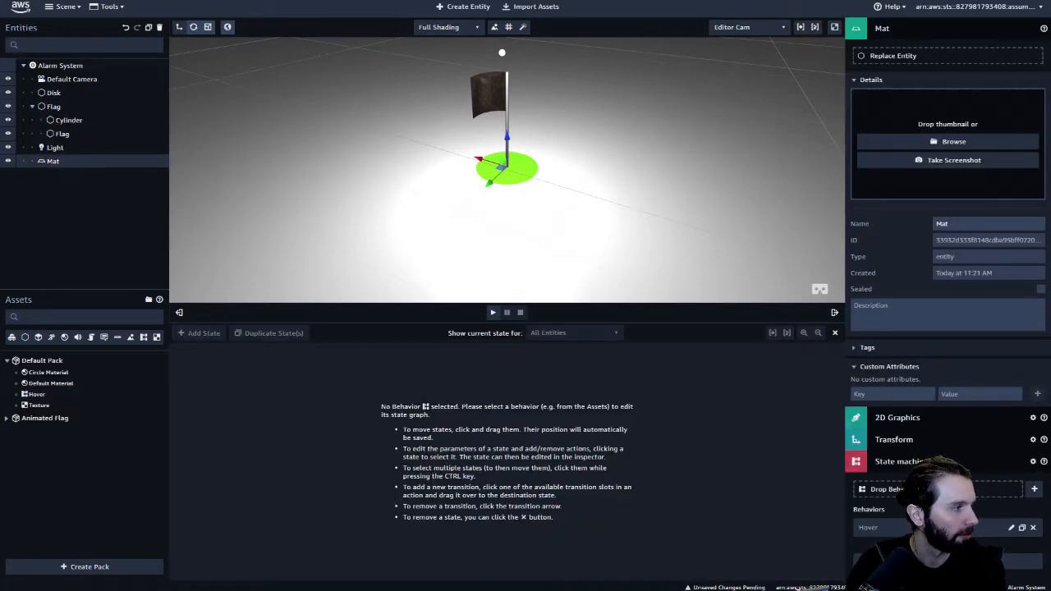
left_click(63, 134)
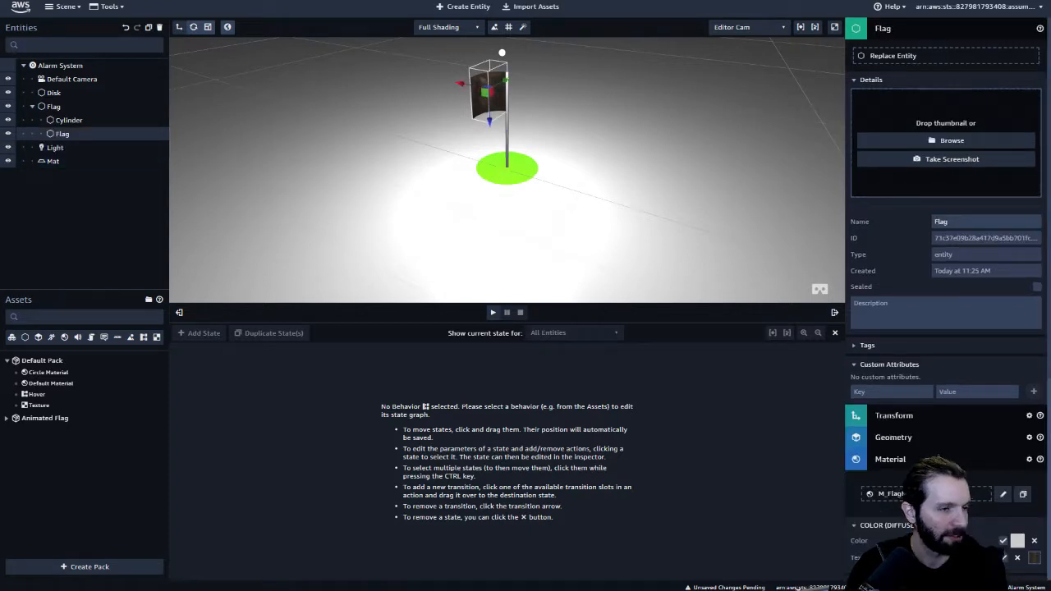
left_click(912, 29)
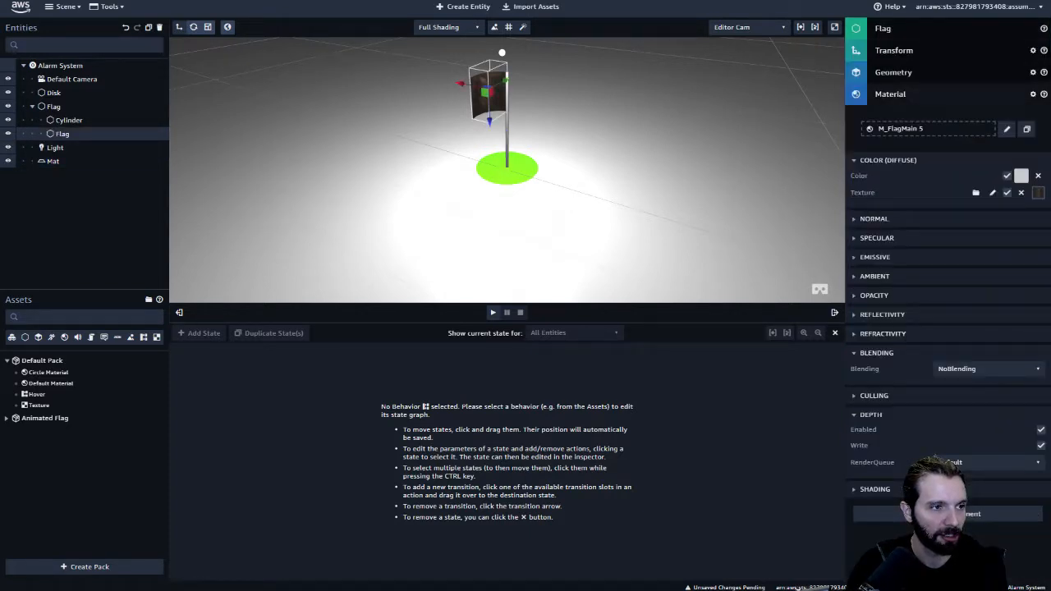
left_click(912, 94)
left_click(955, 121)
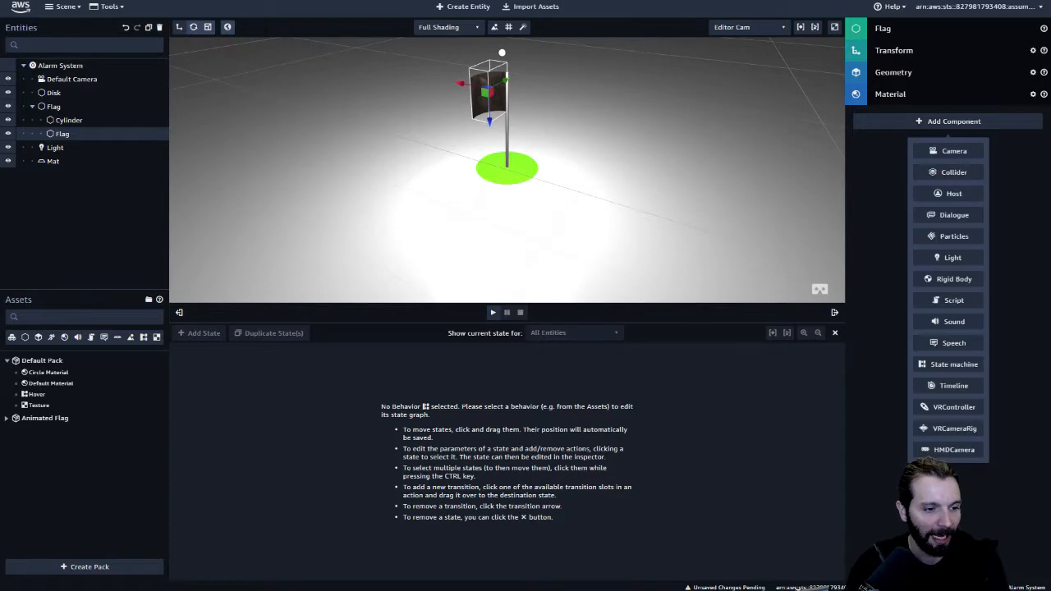
left_click(945, 365)
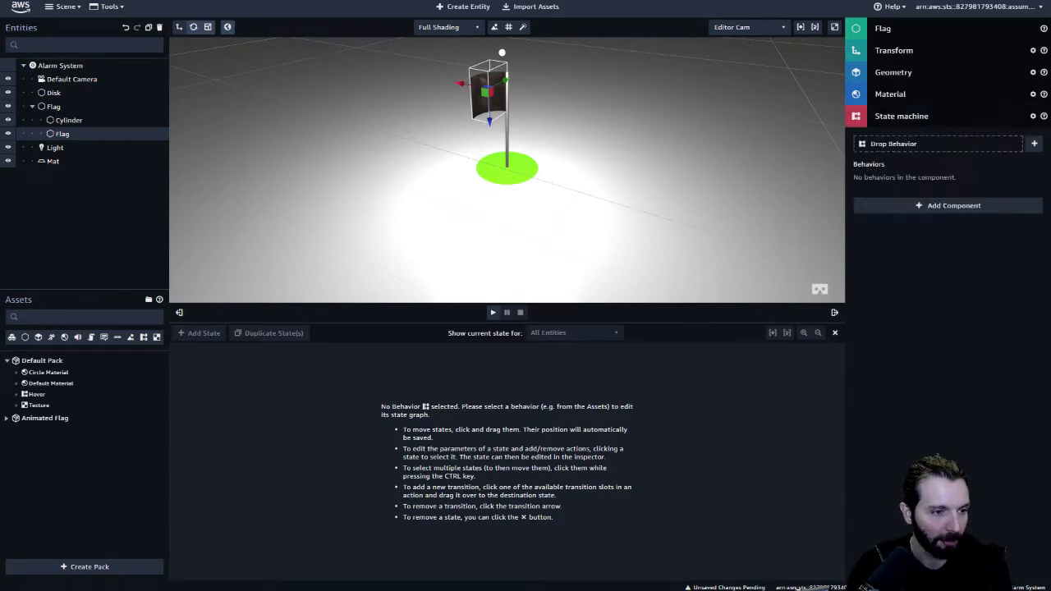
left_click(1035, 143)
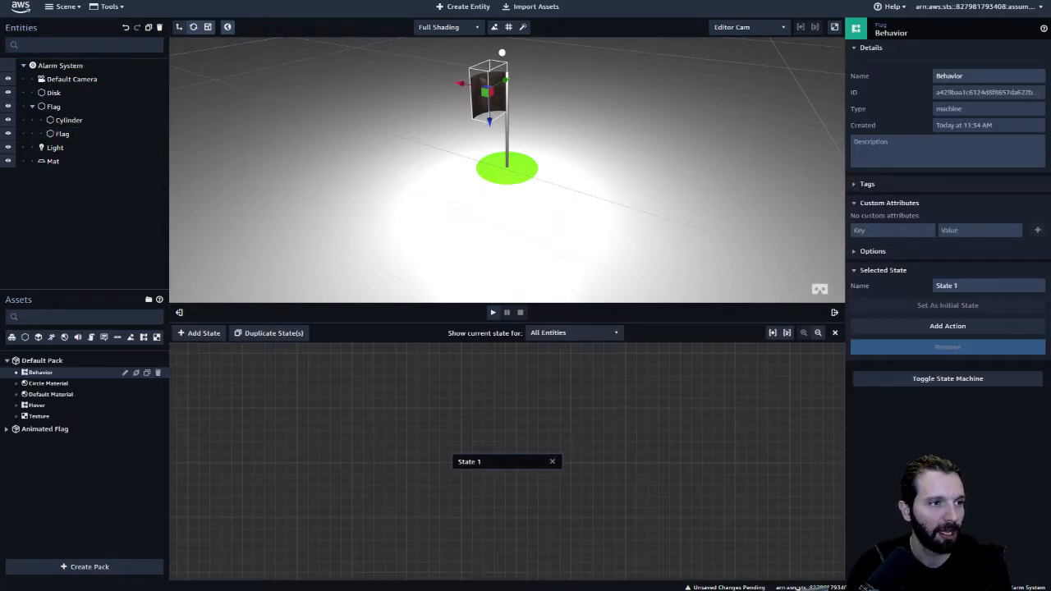
left_click_drag(493, 461, 376, 458)
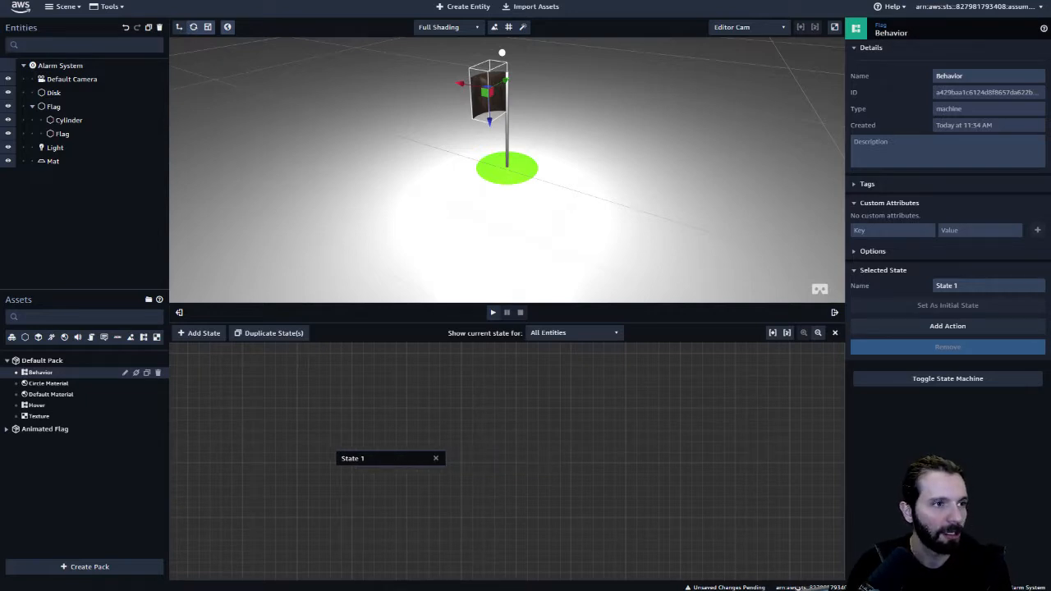
Create another behavior on the nested Flag entity and name it Flag up and down
left_click(62, 133)
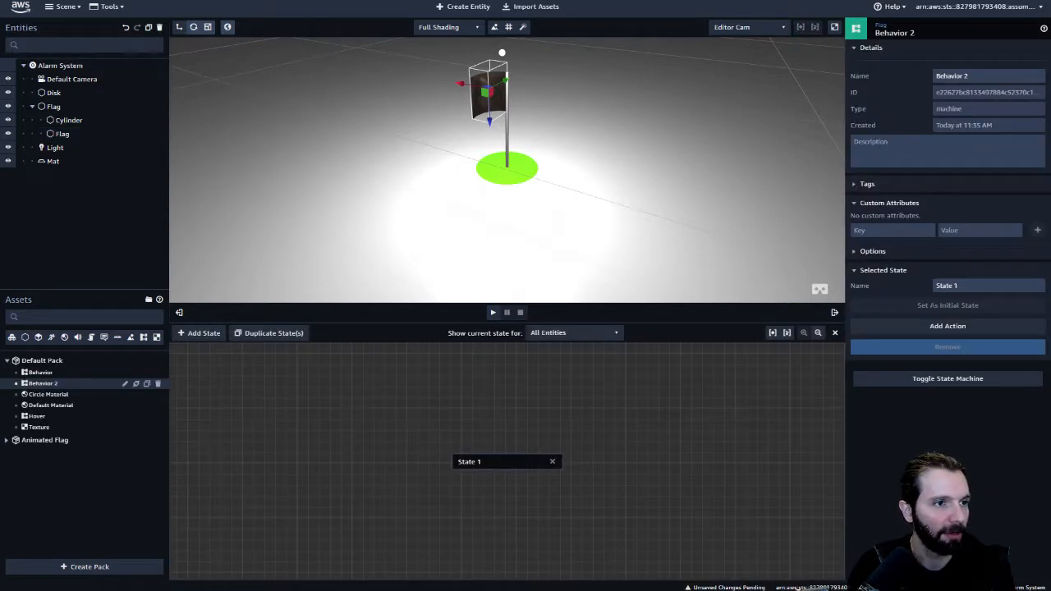
key("BackSpace")
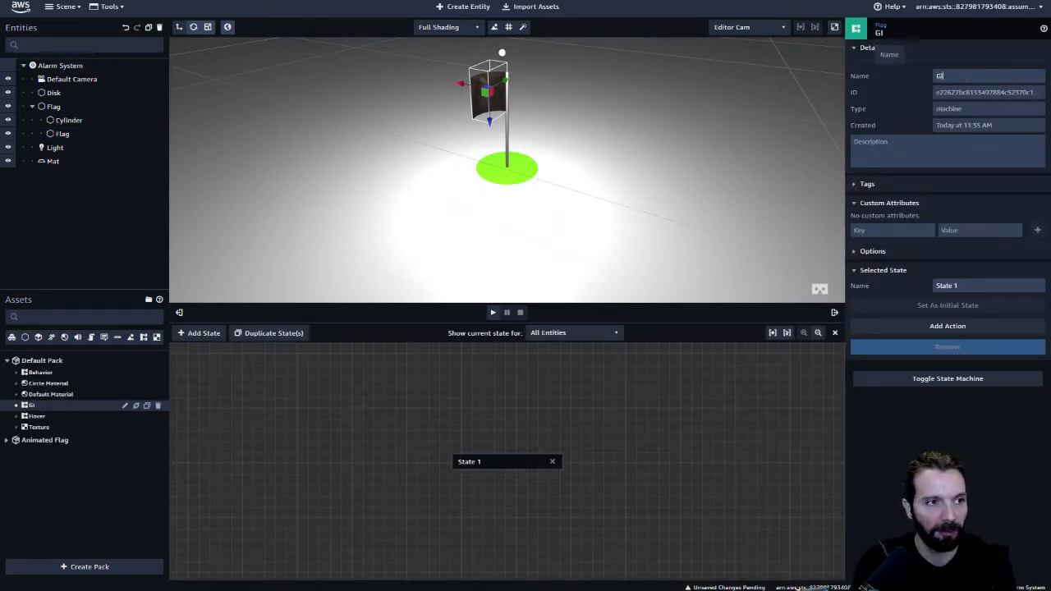
type("Fla")
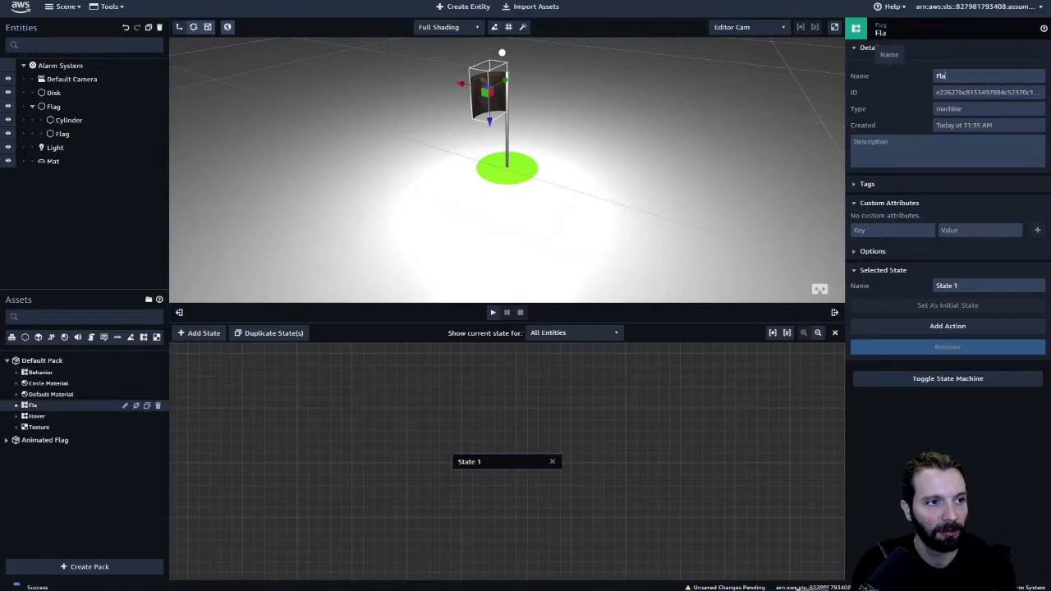
type("g up and down")
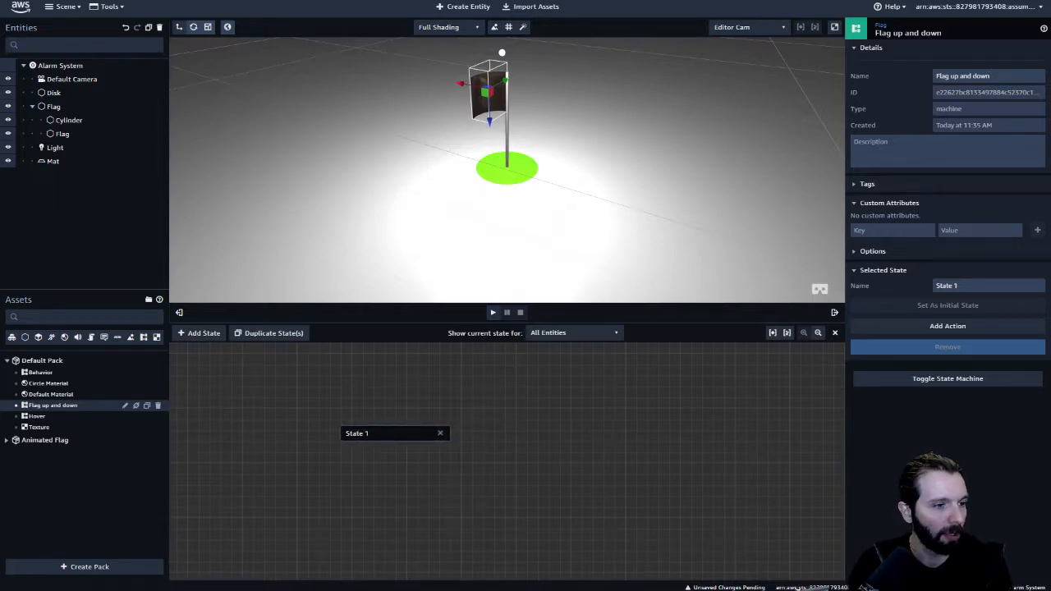
Rename the initial state of the Flag up and down behavior to Listen
left_click(948, 326)
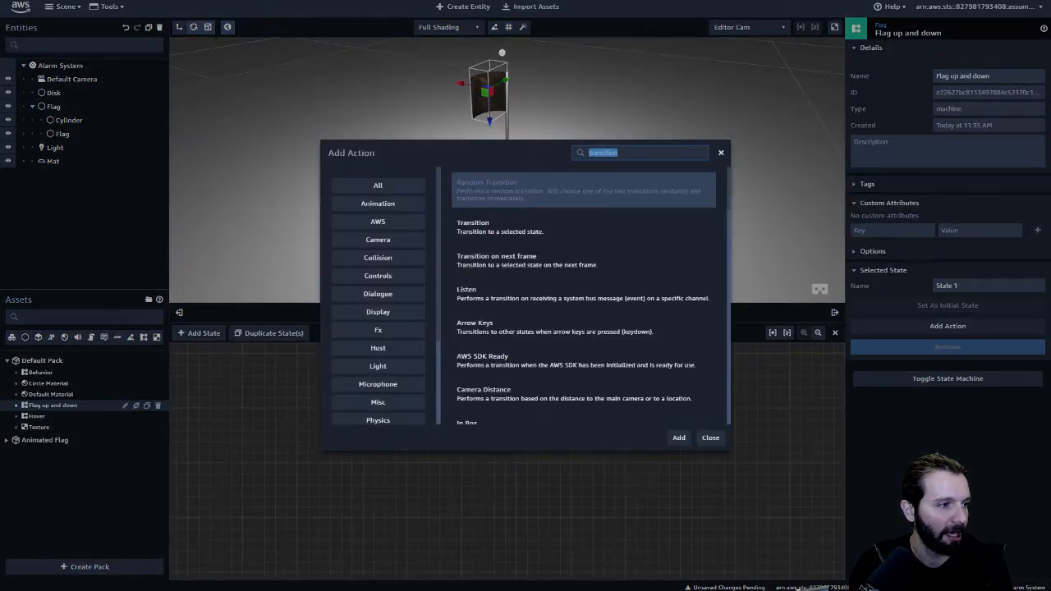
key("Escape")
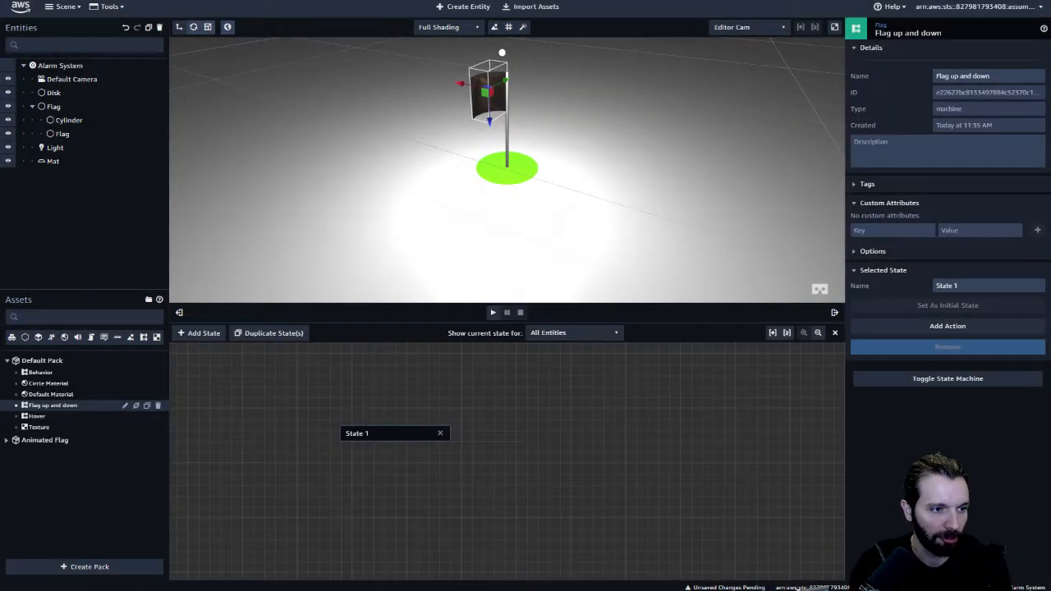
left_click_drag(959, 286, 937, 286)
type("Listen")
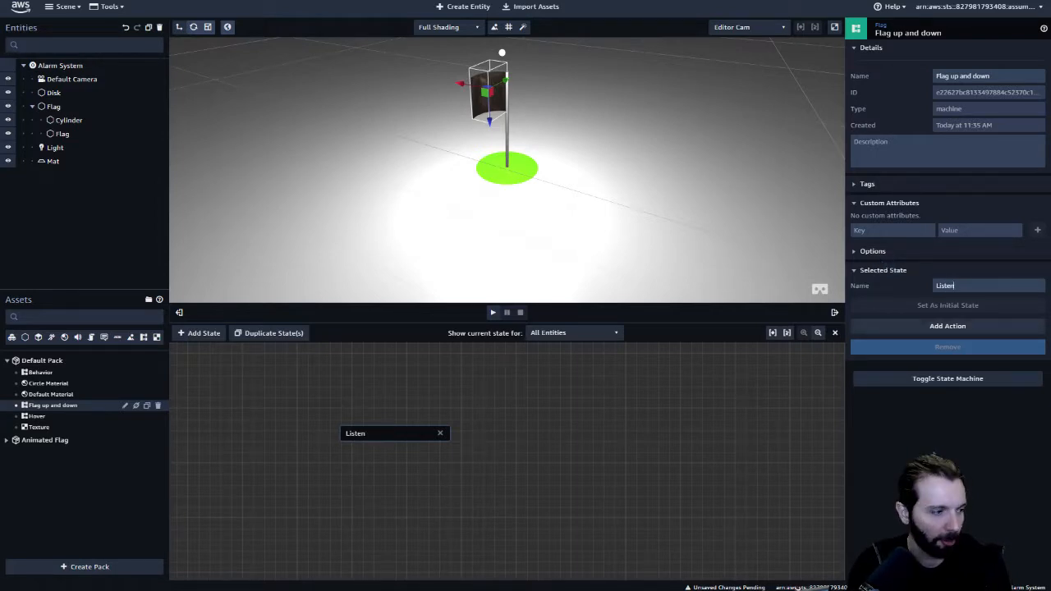
Add a Listen action with message channel ALERT! to the Listen state and reposition the state in the graph
left_click(948, 326)
type("listen")
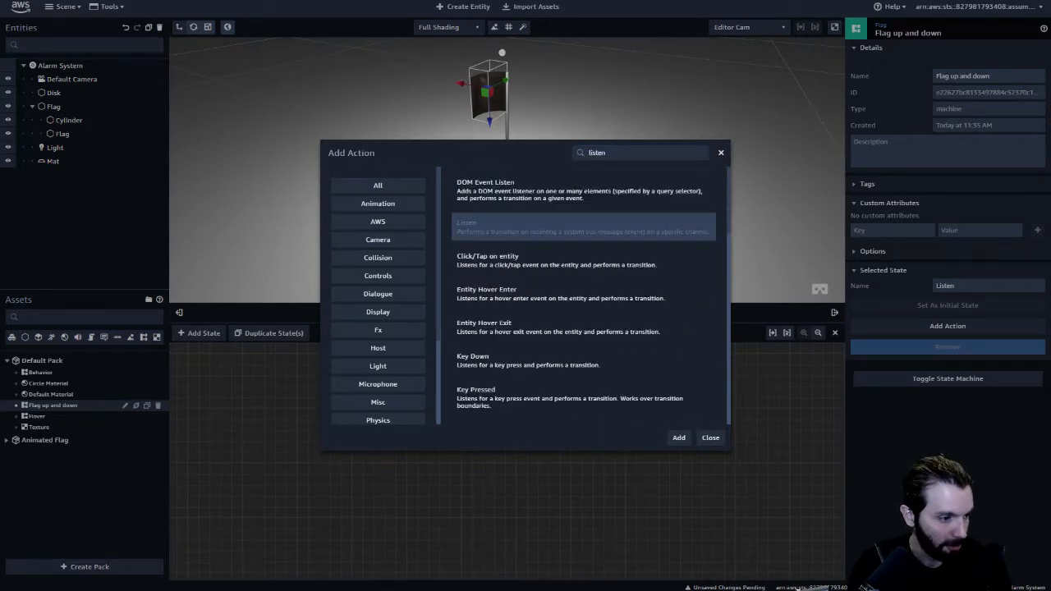
key("Return")
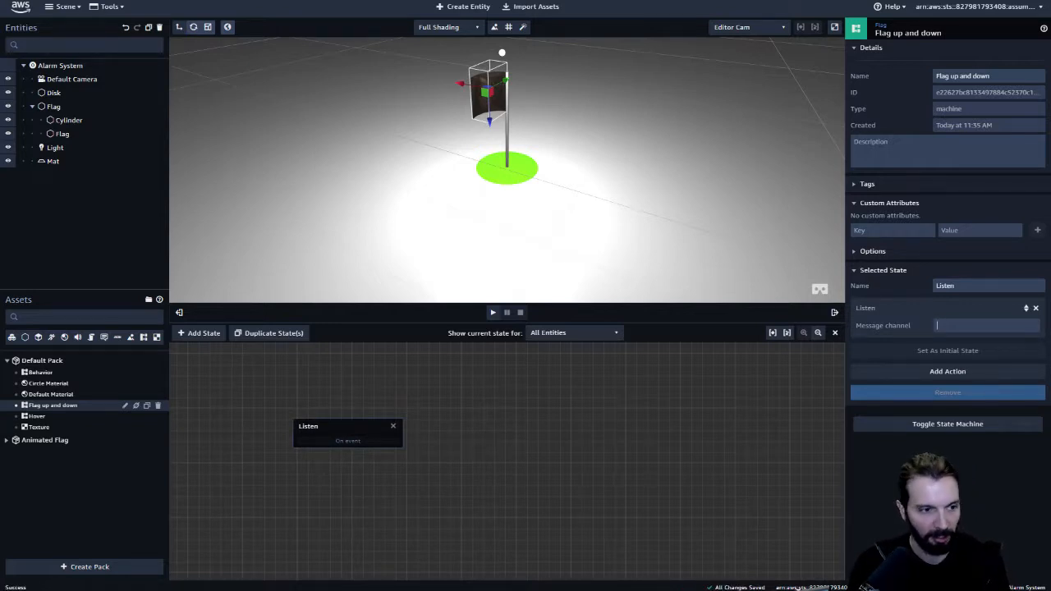
type("ALERT!")
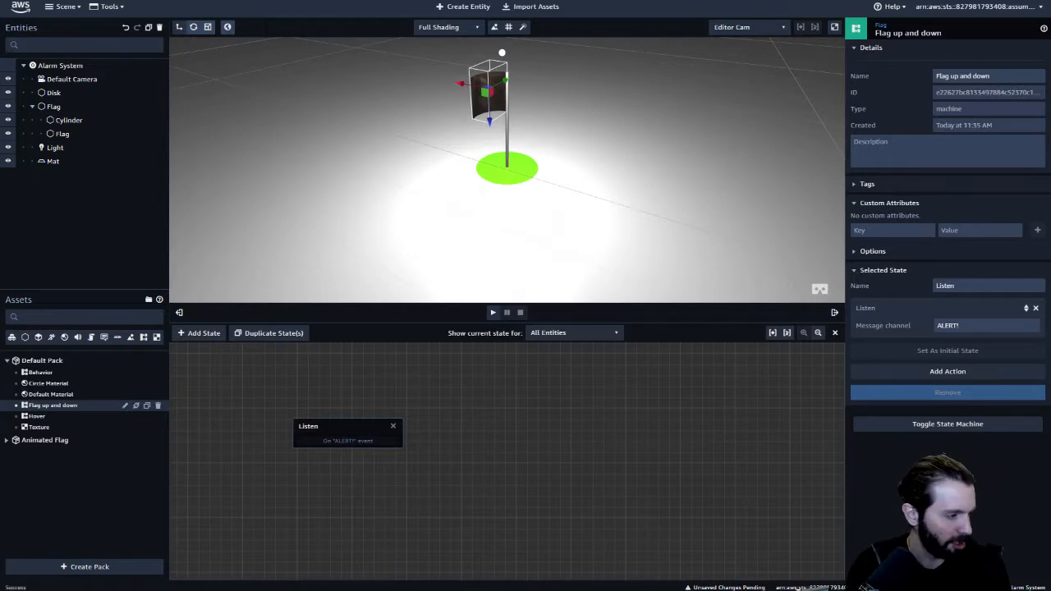
left_click_drag(340, 428, 328, 446)
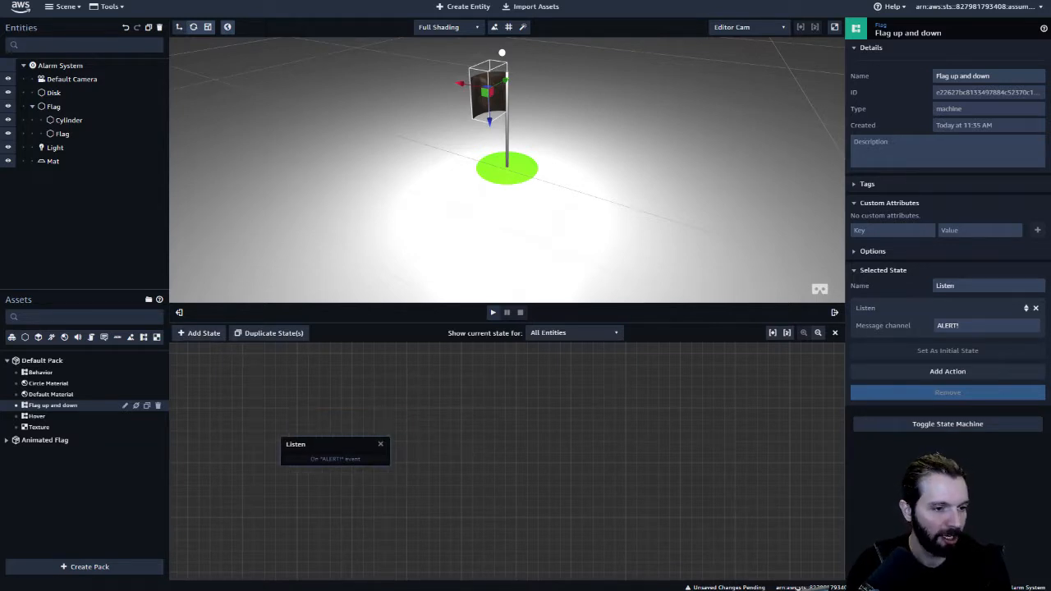
Add a state named Flag Down to the Flag up and down behavior, placed above and to the right of the Listen state
left_click(199, 334)
left_click_drag(469, 461, 451, 398)
triple_click(955, 286)
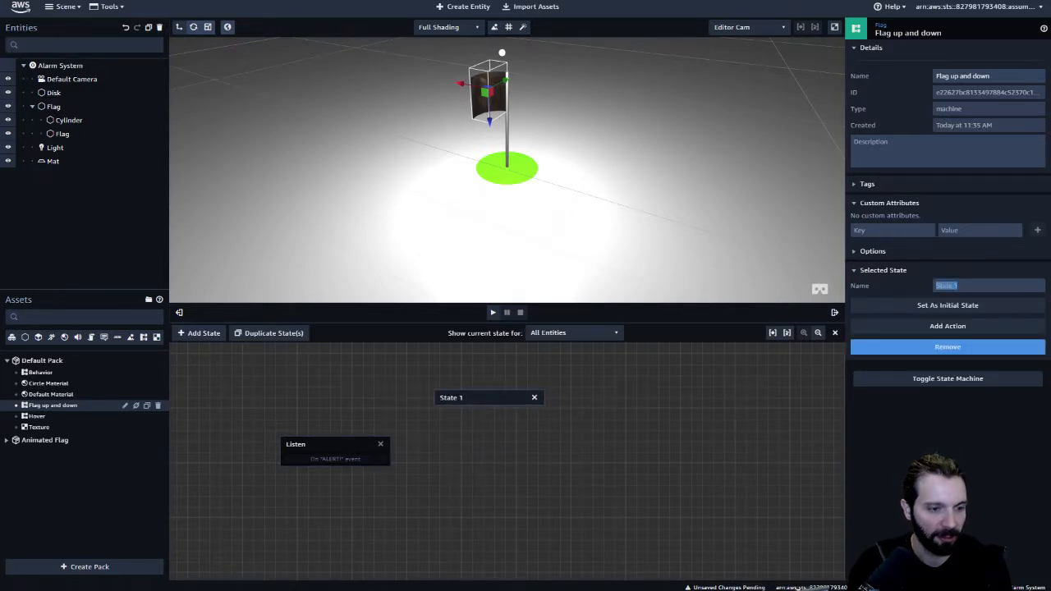
type("fla")
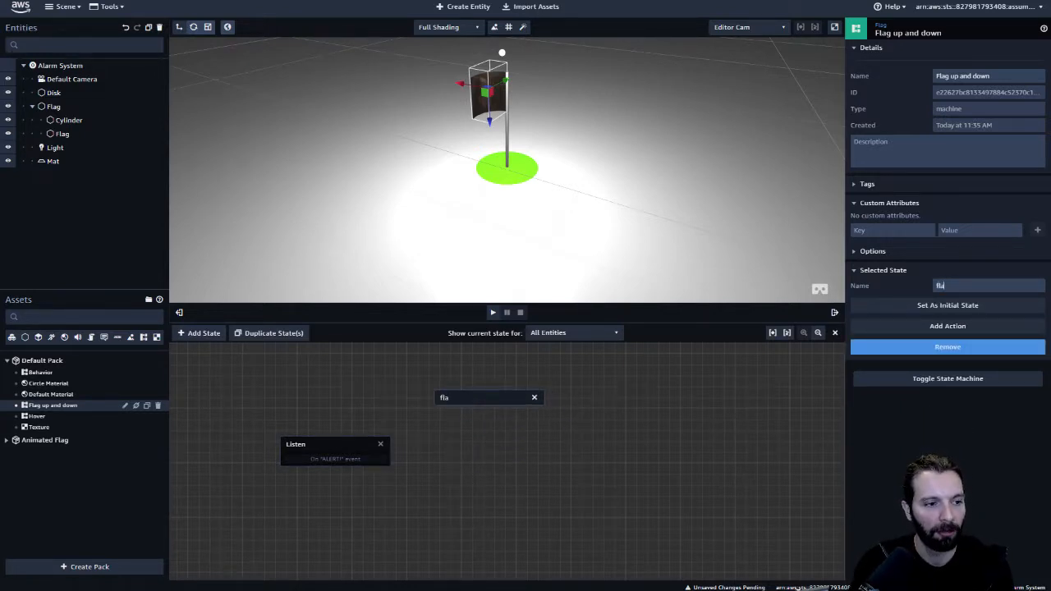
type("gdown")
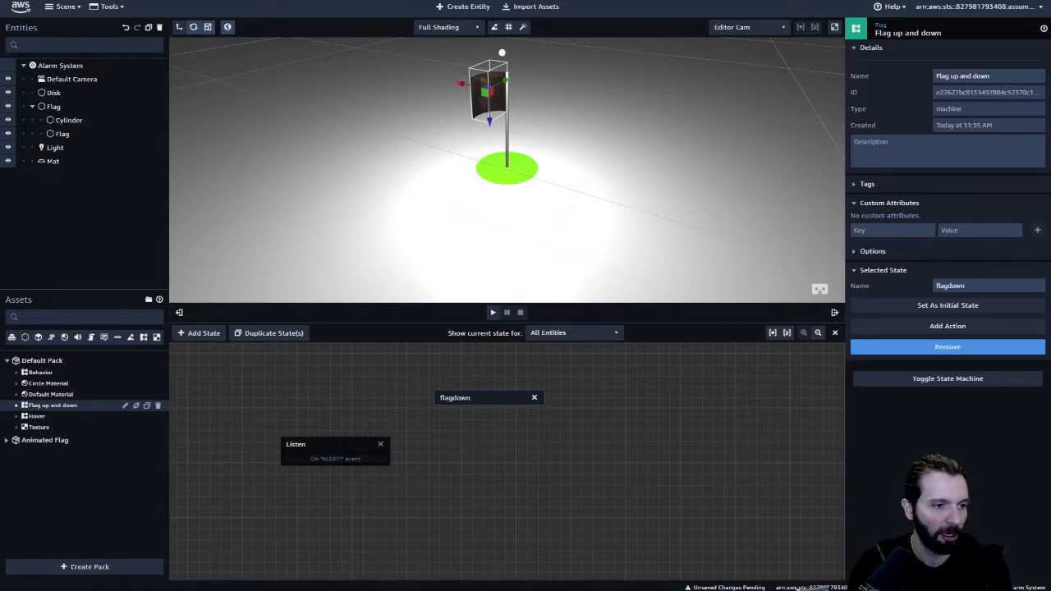
key("ctrl+a")
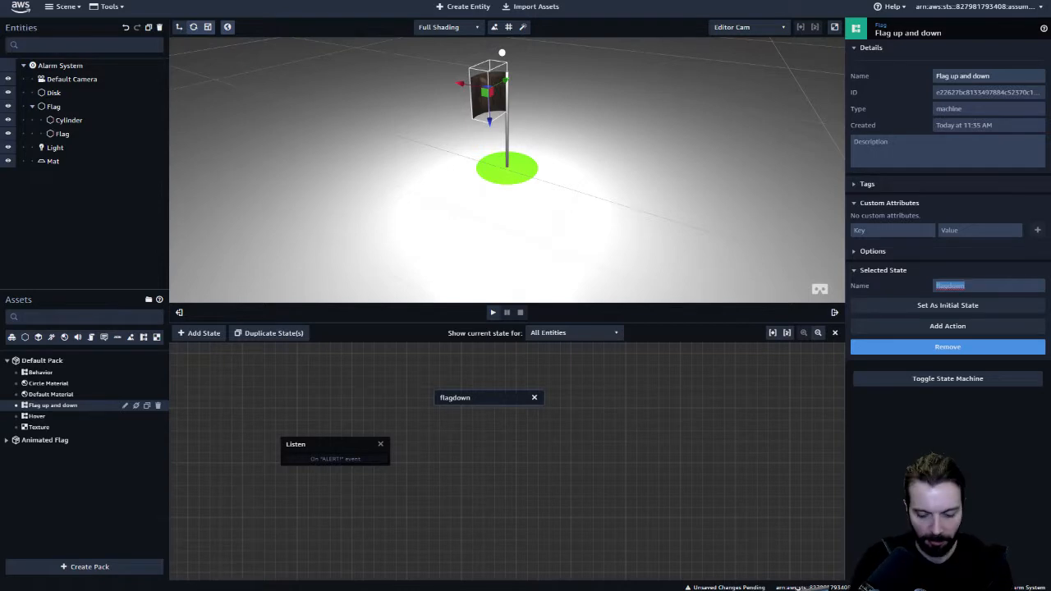
type("Flag")
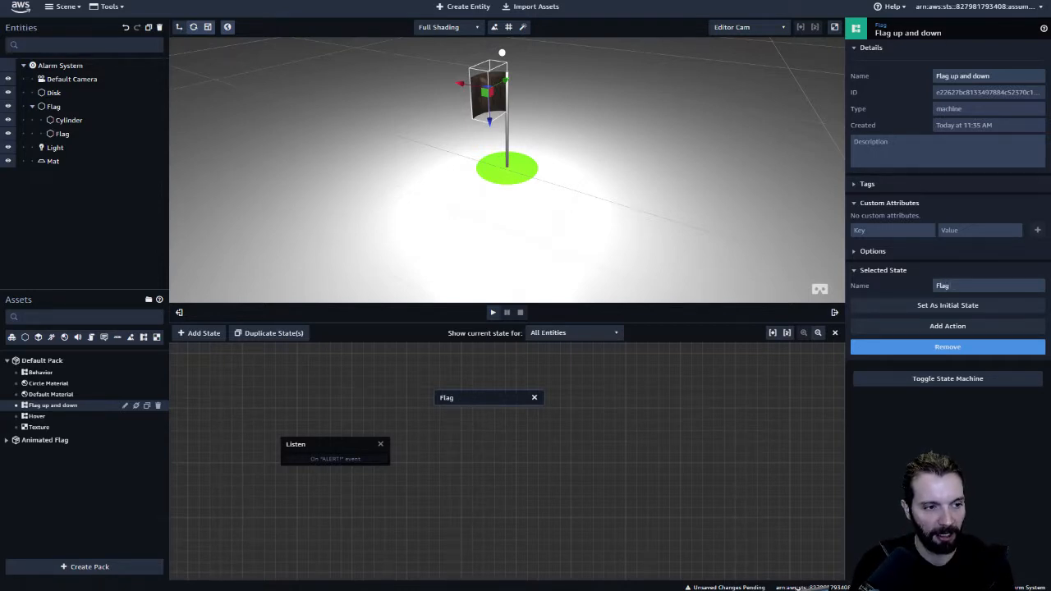
type(" Down")
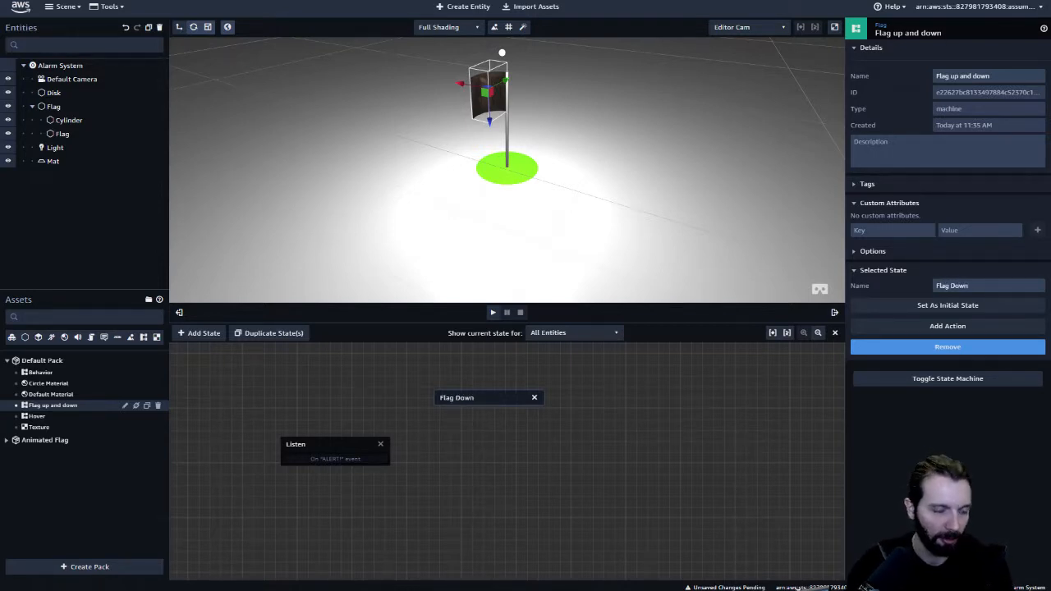
Add a Tween Move action to the Flag Down state
left_click(948, 326)
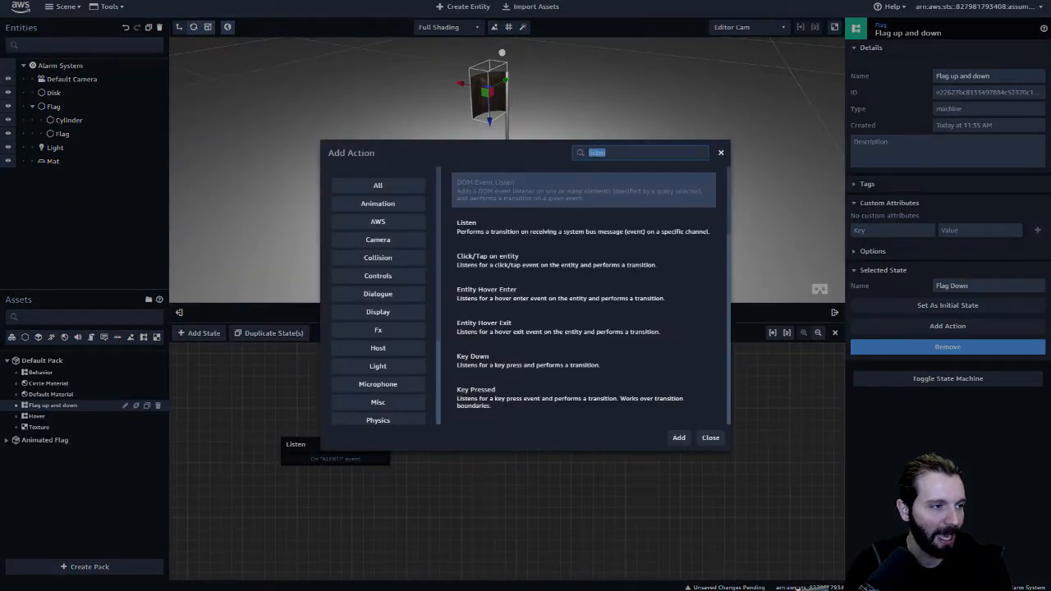
type("tween")
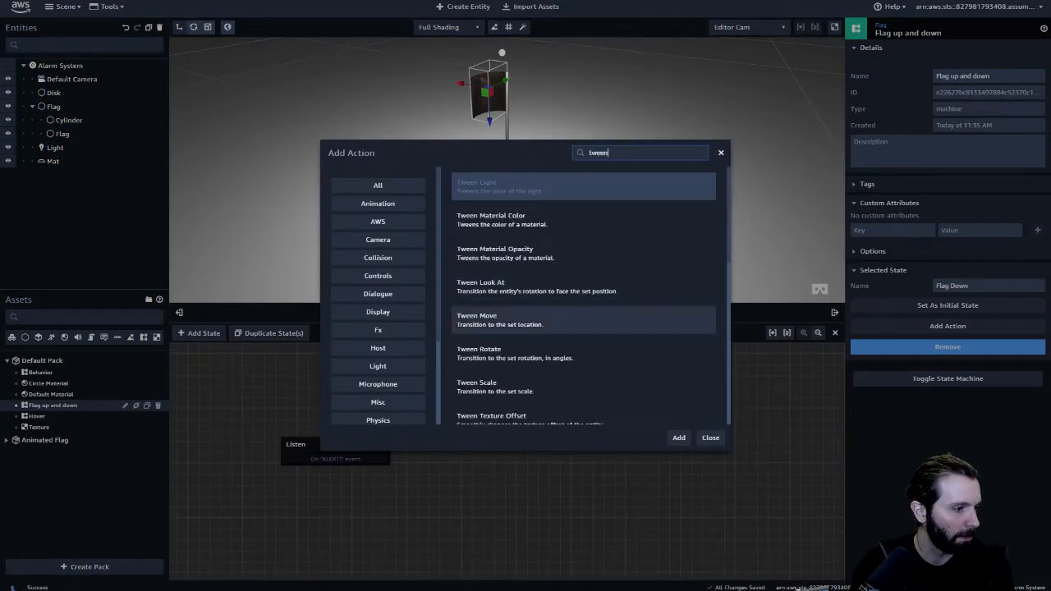
left_click(525, 321)
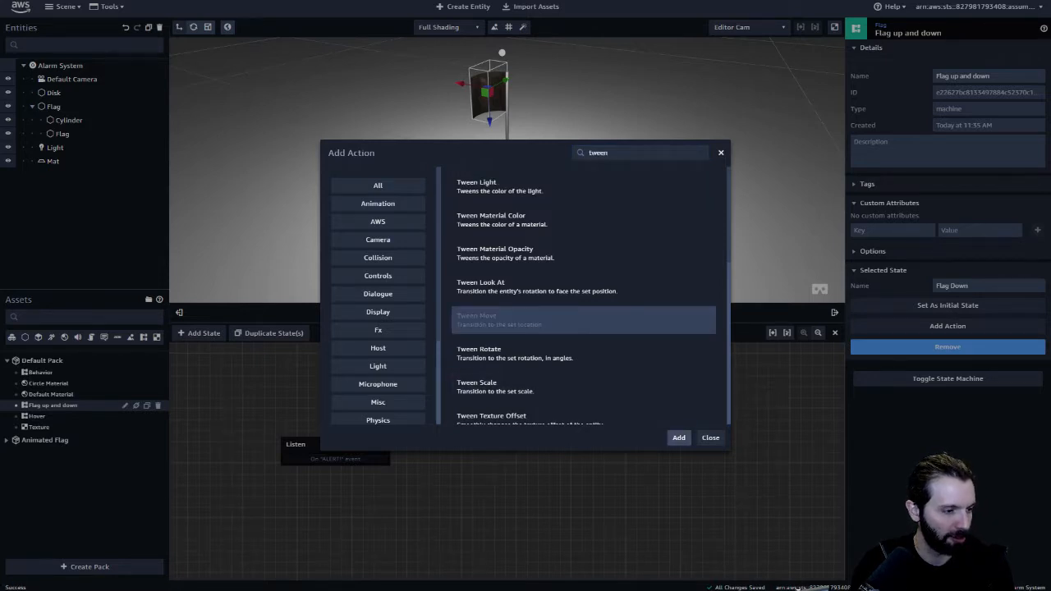
left_click(679, 438)
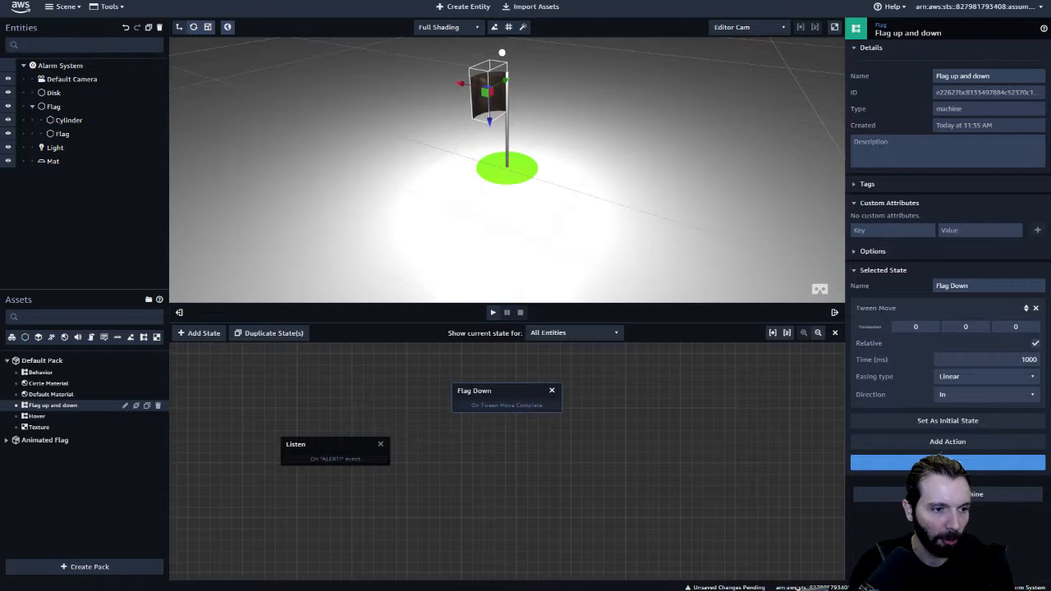
Set Flag Down's Tween Move to Y translation -2, Elastic easing and InOut direction, and shift the state slightly in the graph
left_click(966, 327)
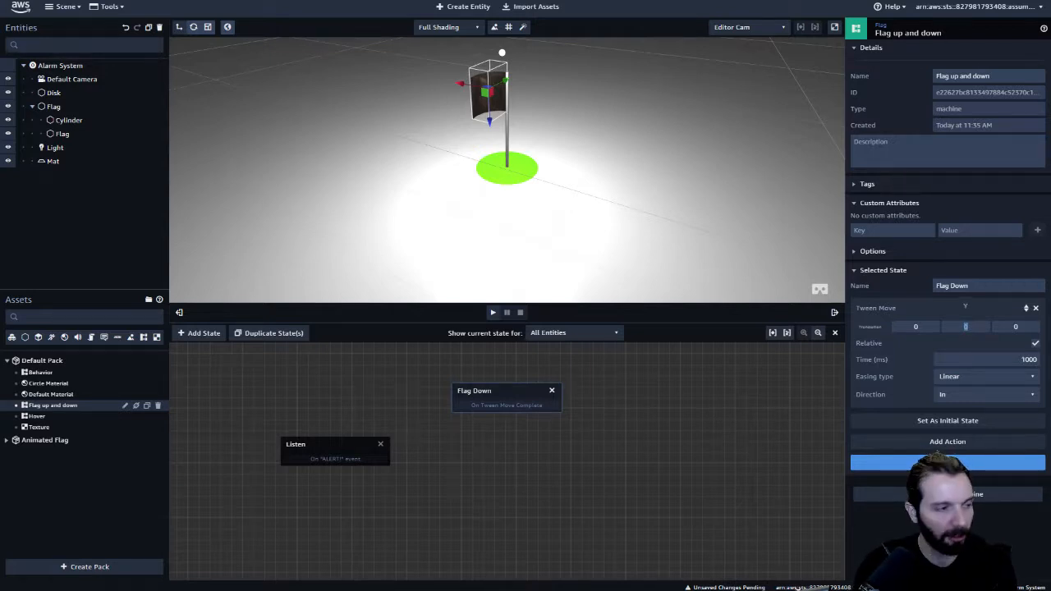
type("-2")
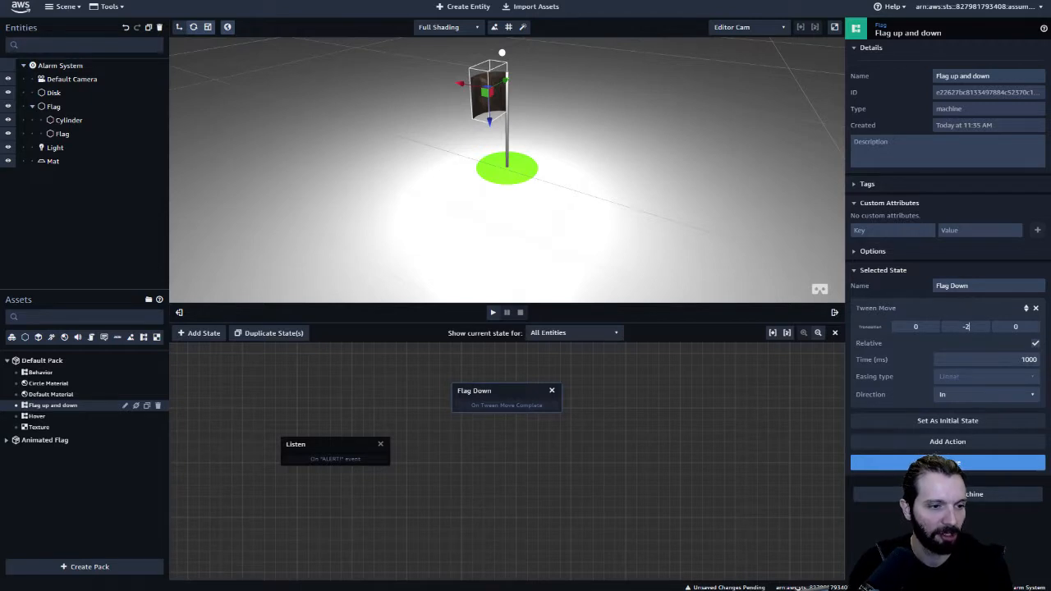
left_click(986, 376)
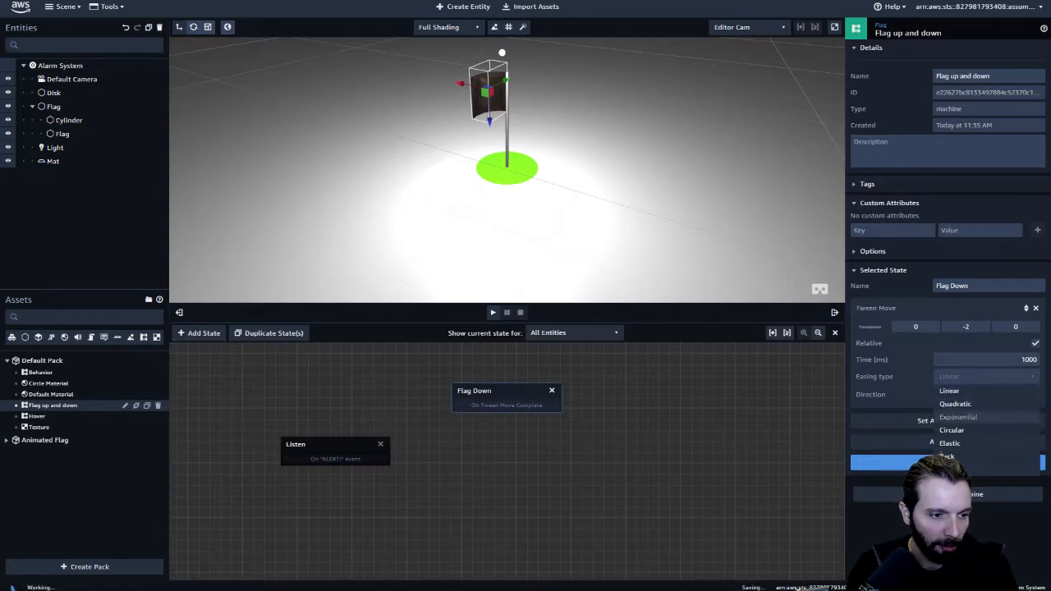
left_click(950, 443)
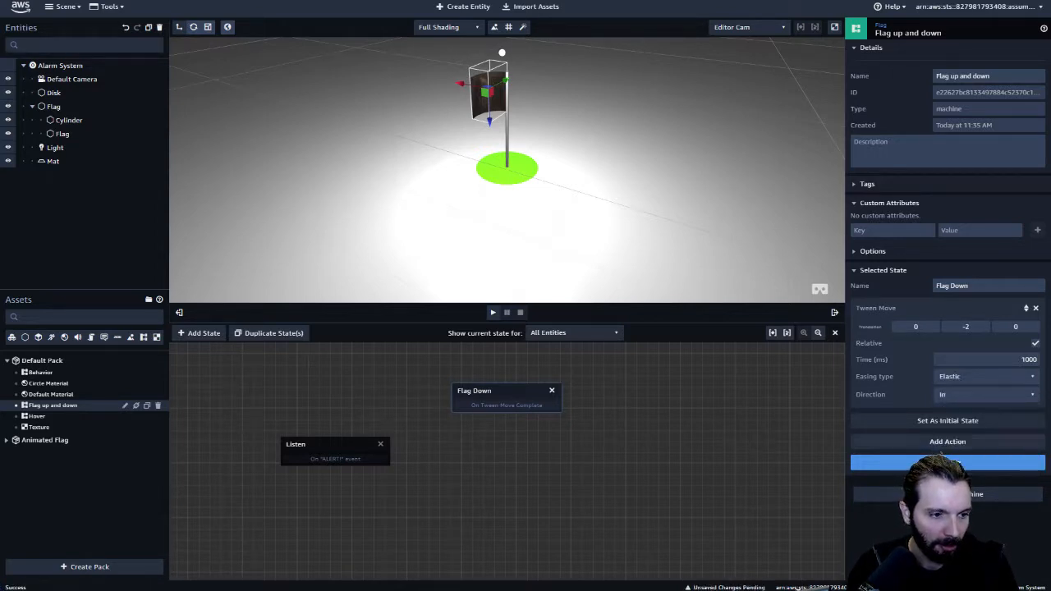
left_click(986, 394)
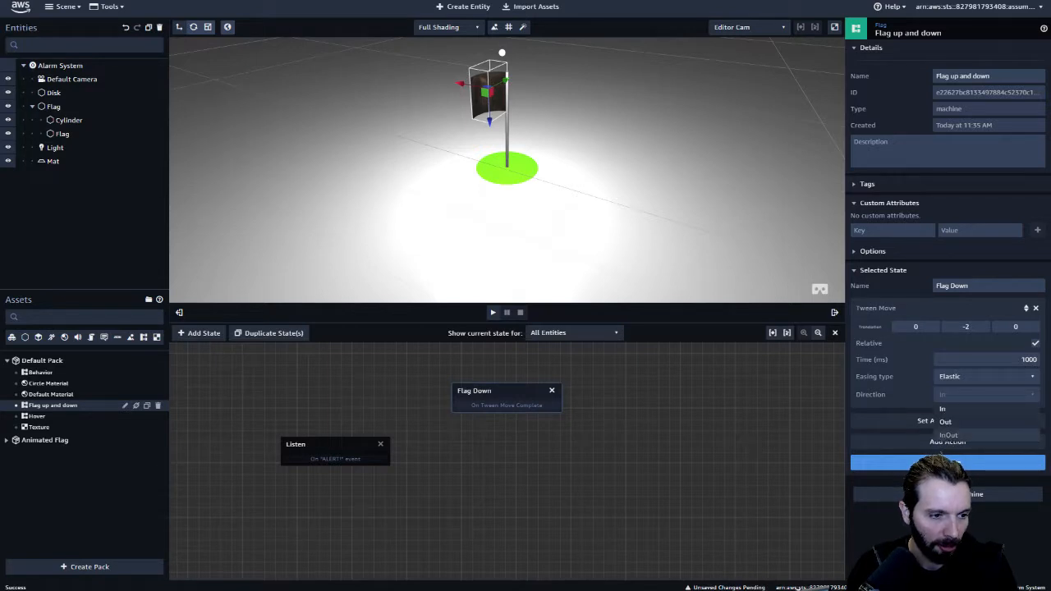
left_click(986, 435)
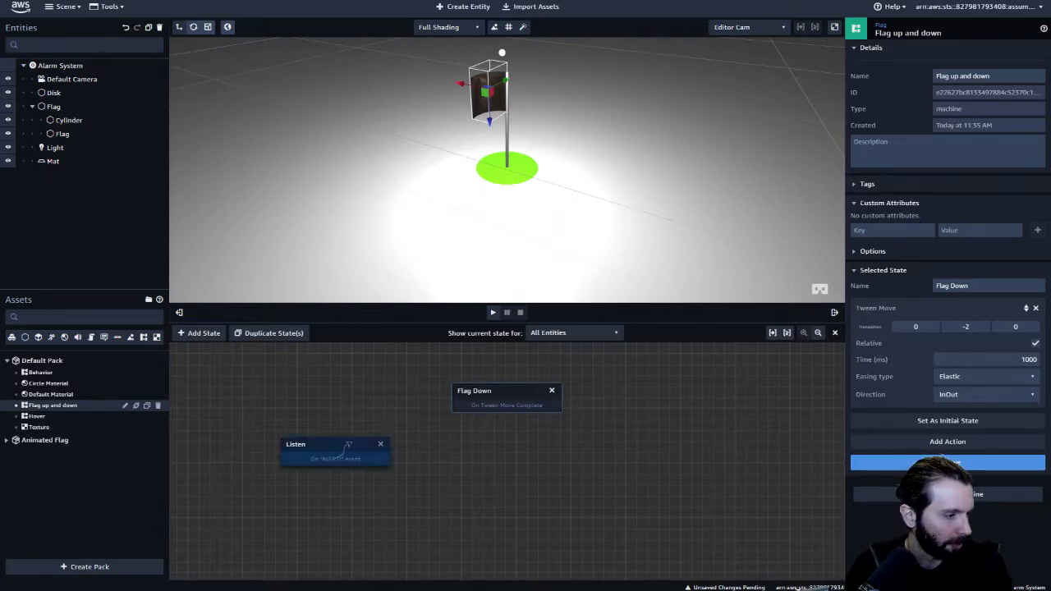
left_click_drag(502, 394, 482, 392)
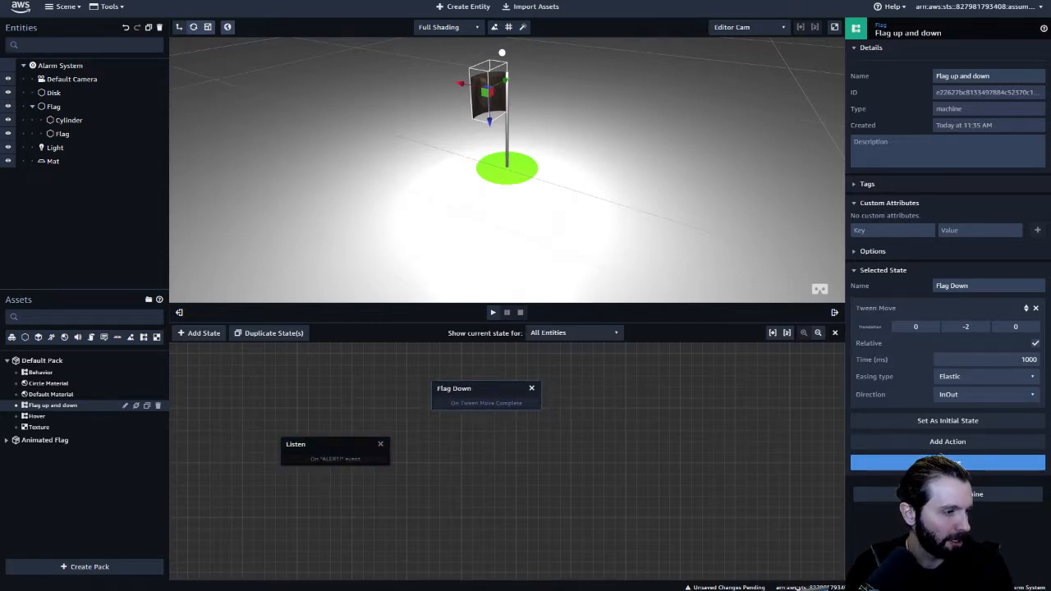
Add another state named Listen and place it below and to the right of the Flag Down state
left_click(199, 334)
left_click_drag(493, 462, 645, 445)
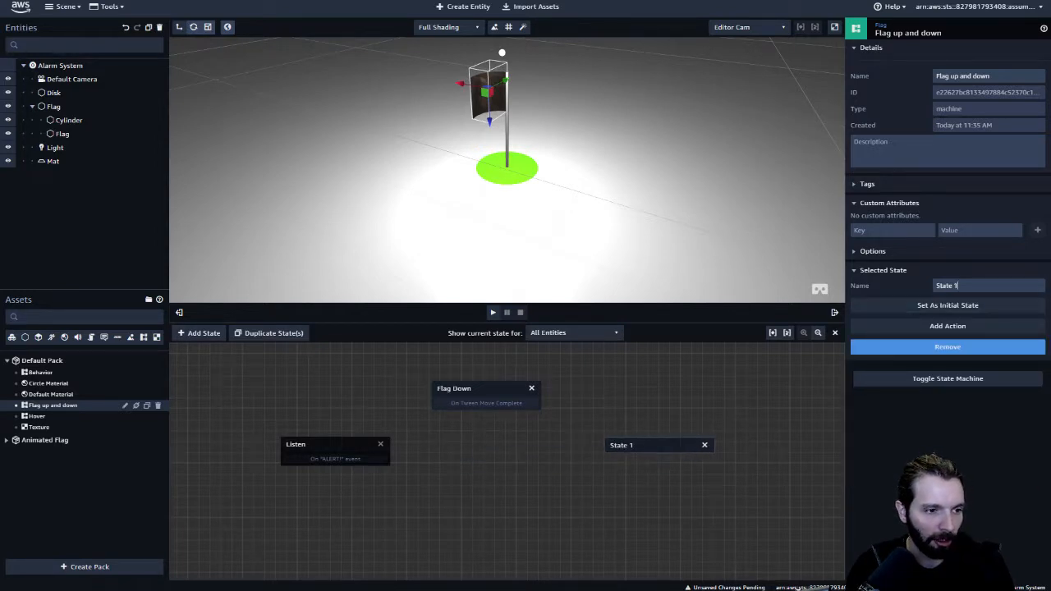
key("ctrl+a")
type("Listen")
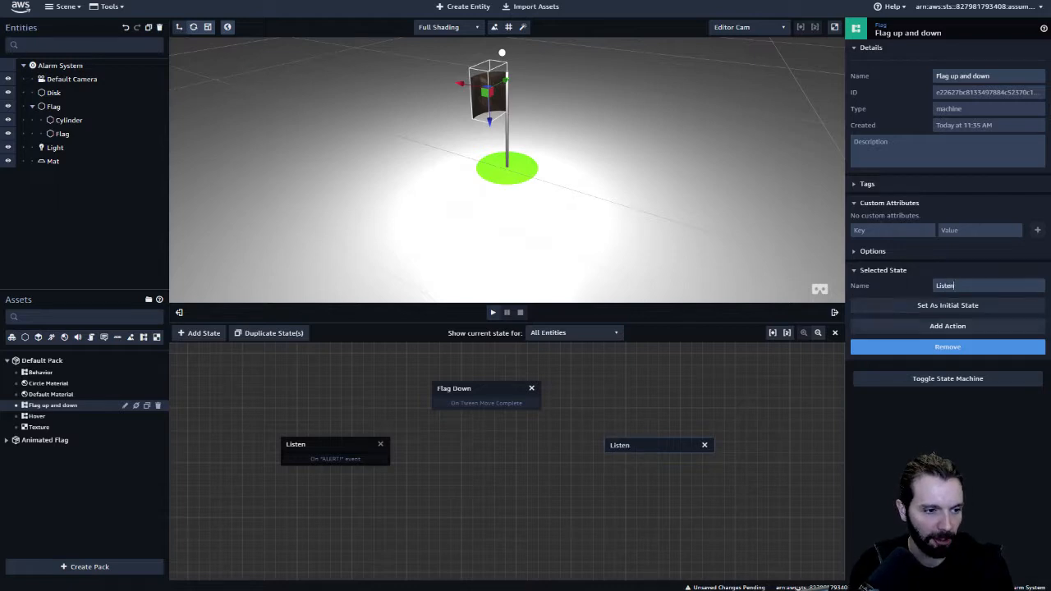
Add a Listen action to the second Listen state
type("listne")
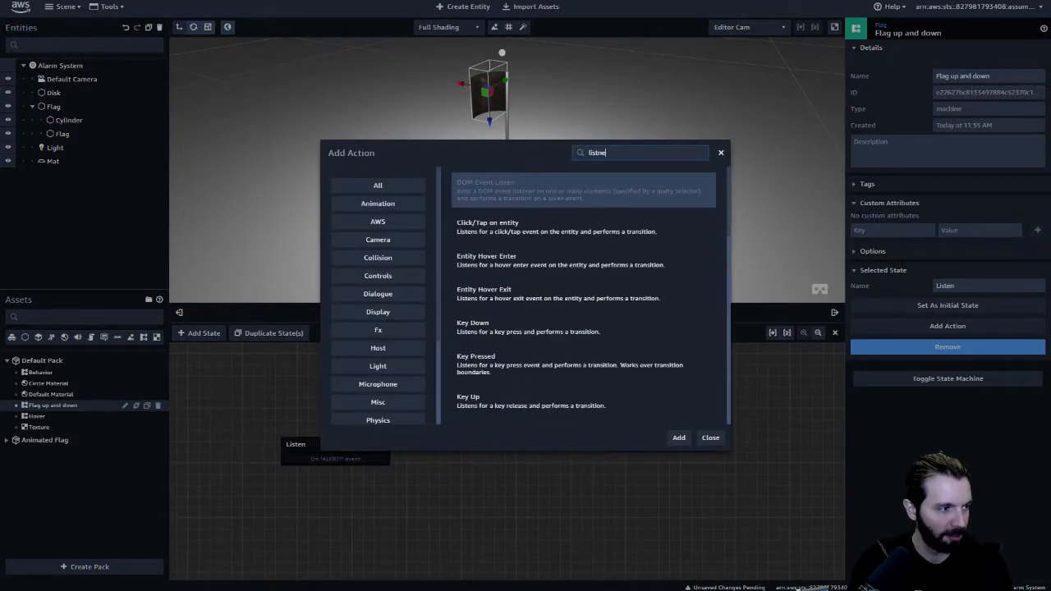
key("BackSpace")
key("BackSpace")
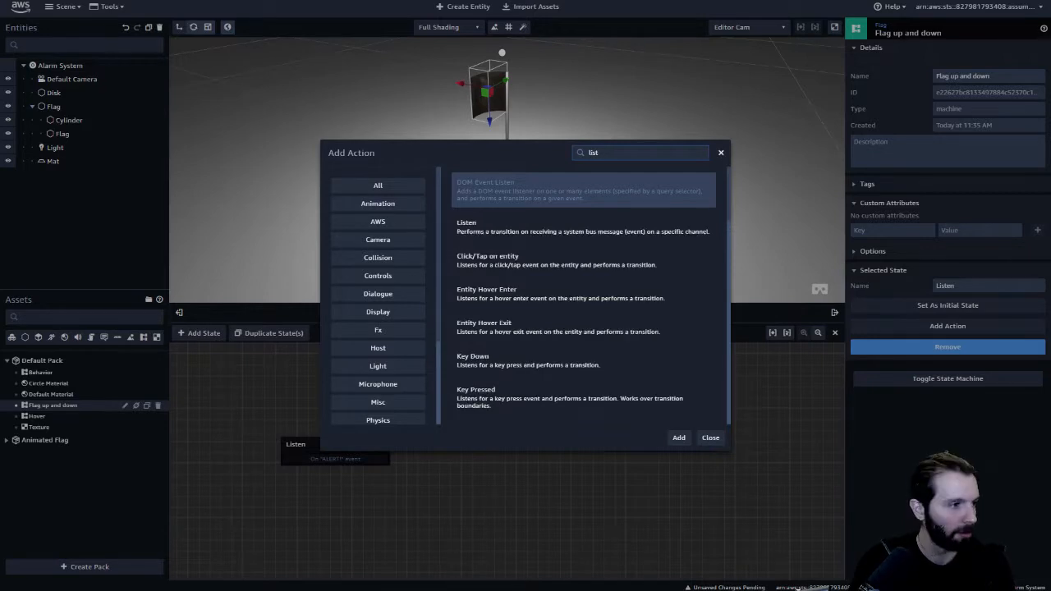
left_click(575, 226)
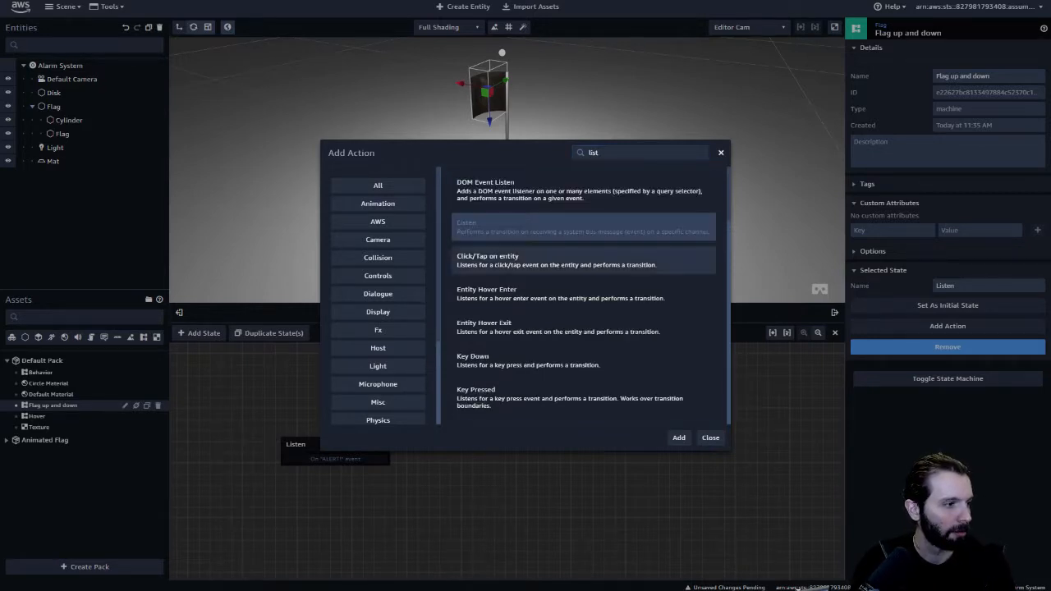
left_click(679, 438)
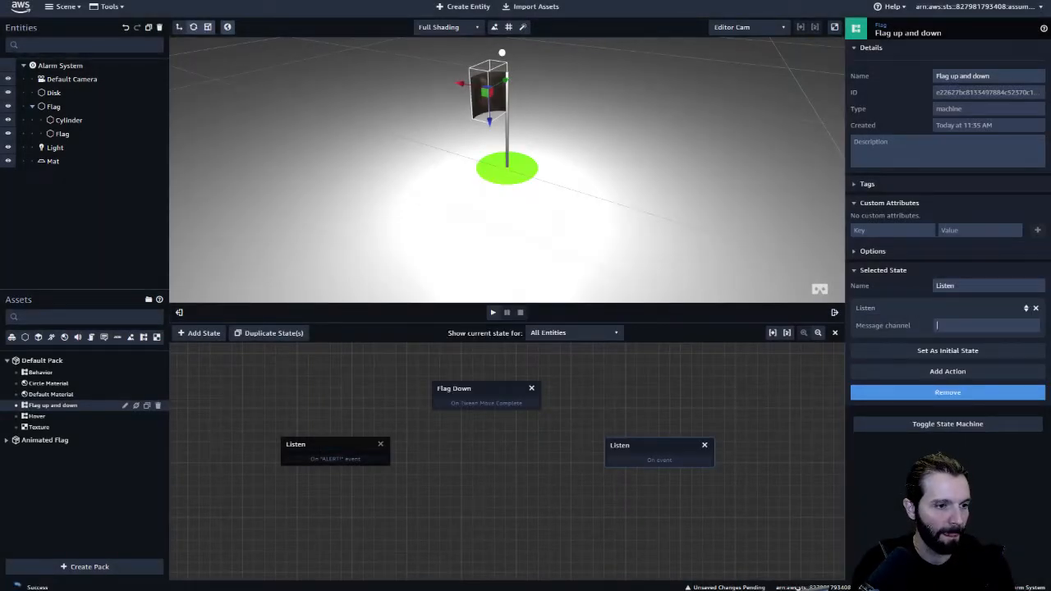
Set the second Listen state's message channel to flagup and adjust the positions of both Listen states in the graph
type("flagdow")
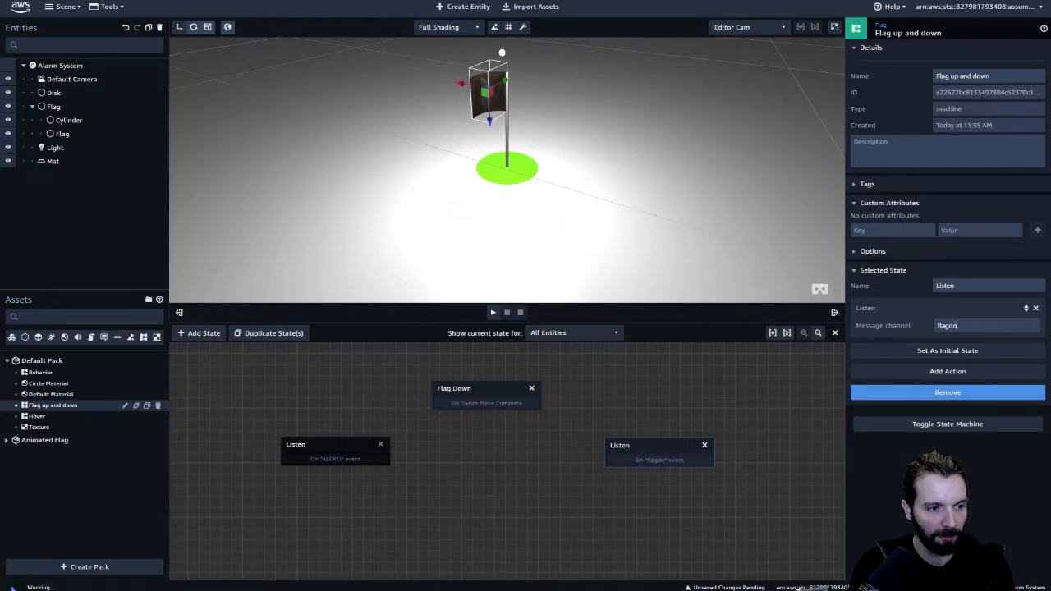
type("p")
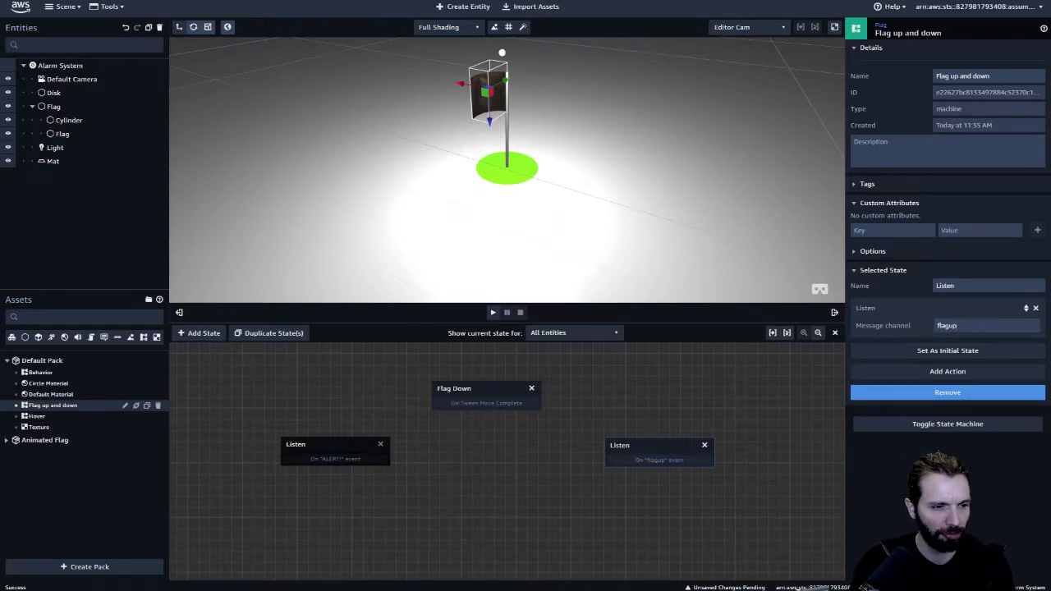
key("BackSpace")
key("BackSpace")
type("up")
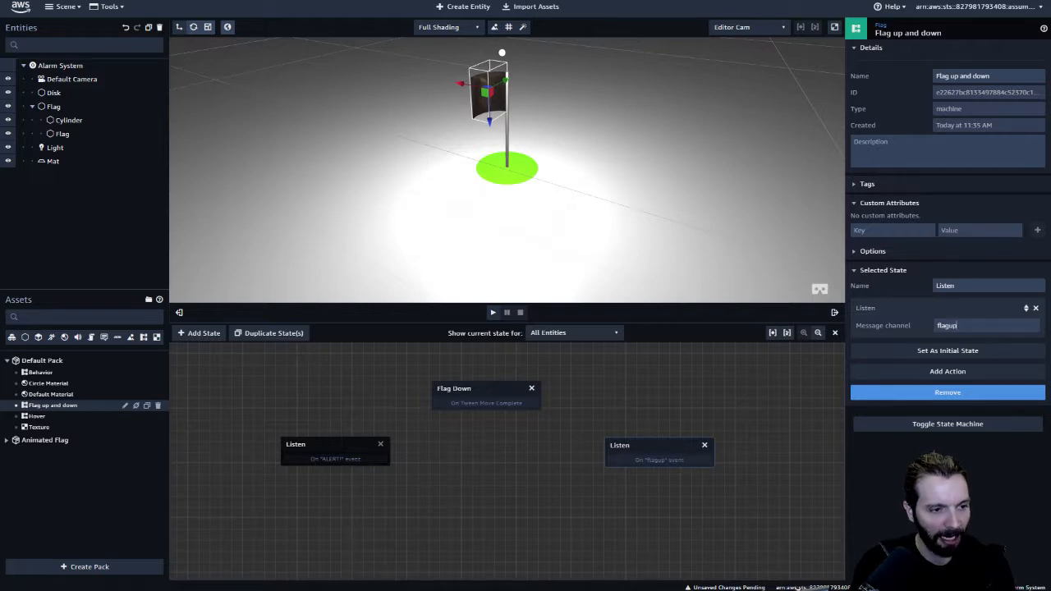
left_click_drag(657, 445, 628, 441)
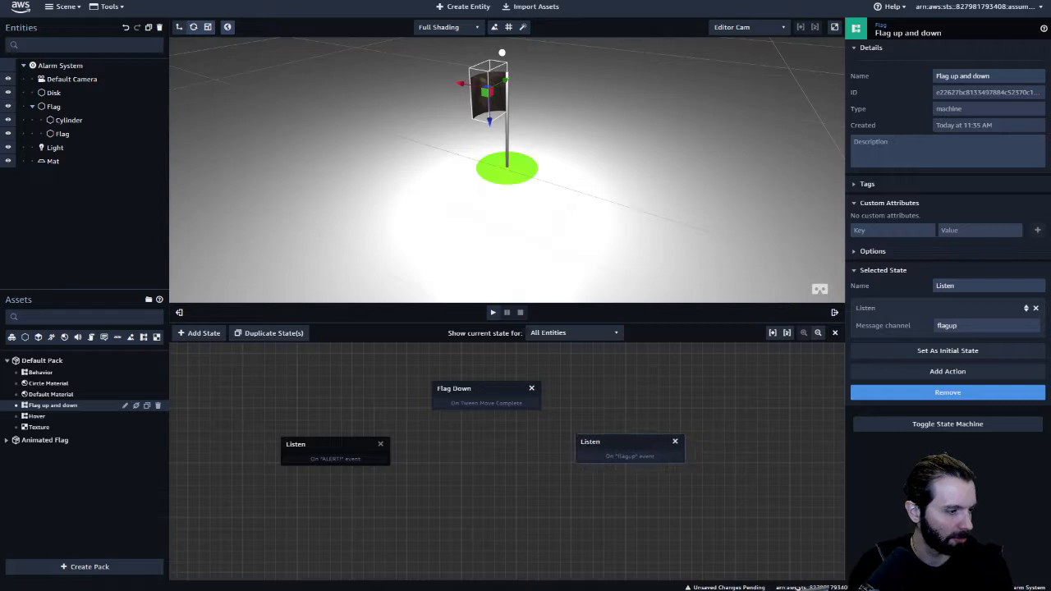
left_click_drag(328, 444, 333, 445)
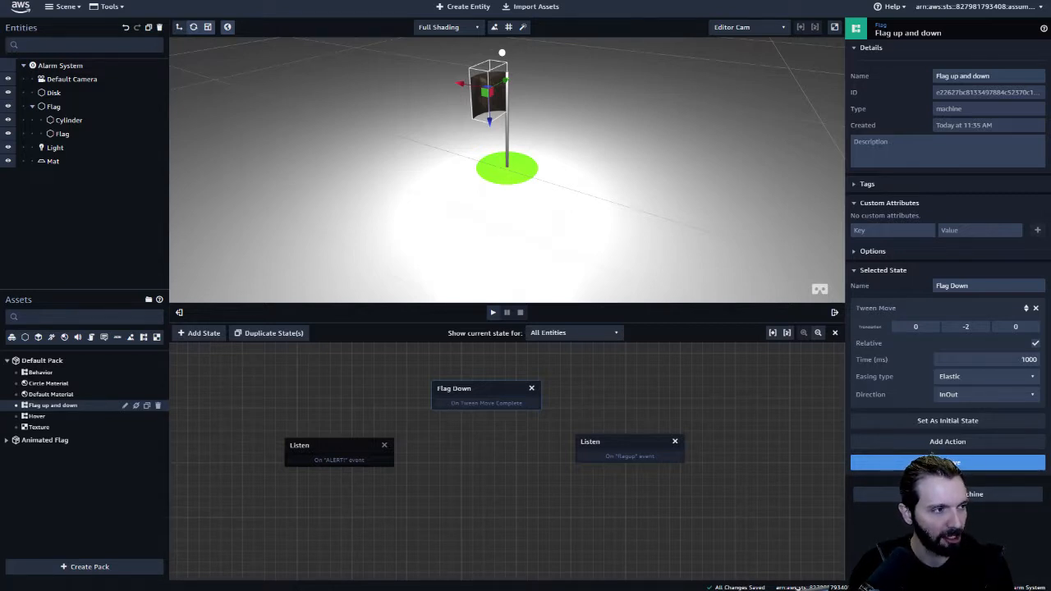
Add a state named Flag Up and place it below Flag Down, between the two Listen states
left_click(200, 333)
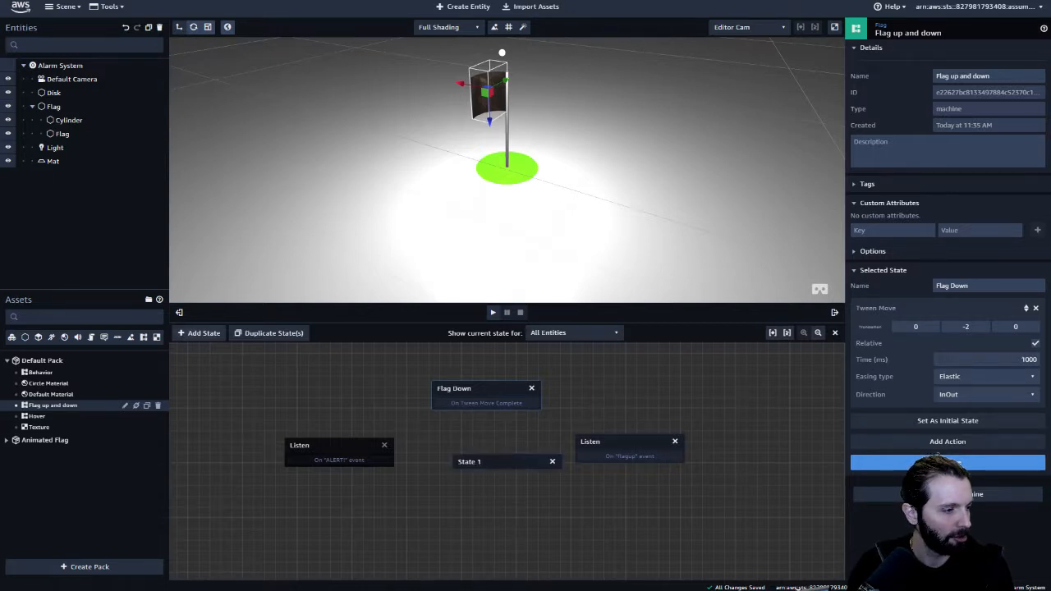
left_click_drag(501, 461, 478, 466)
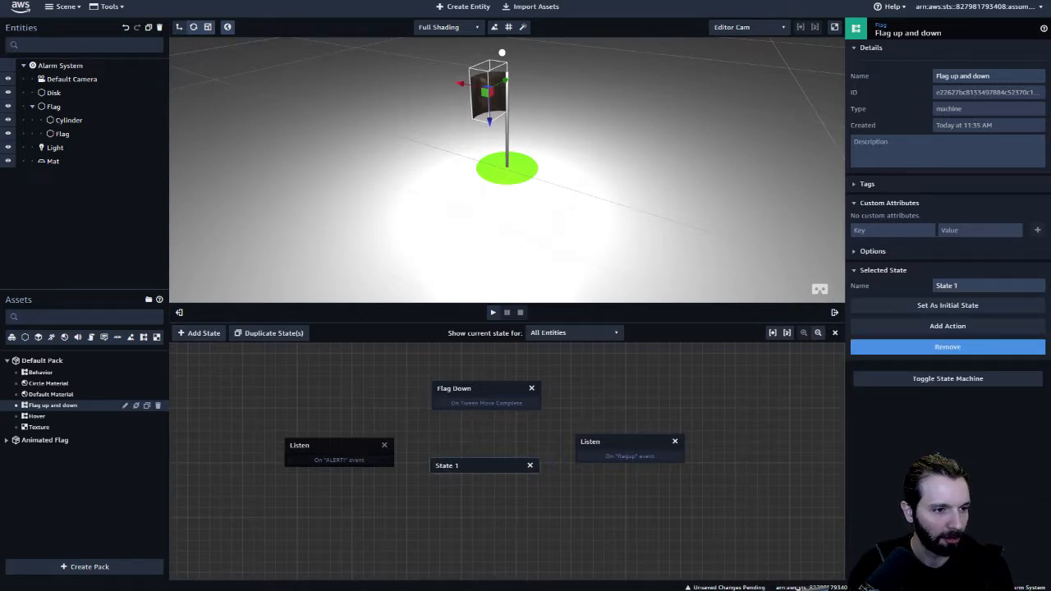
triple_click(947, 285)
type("Fl")
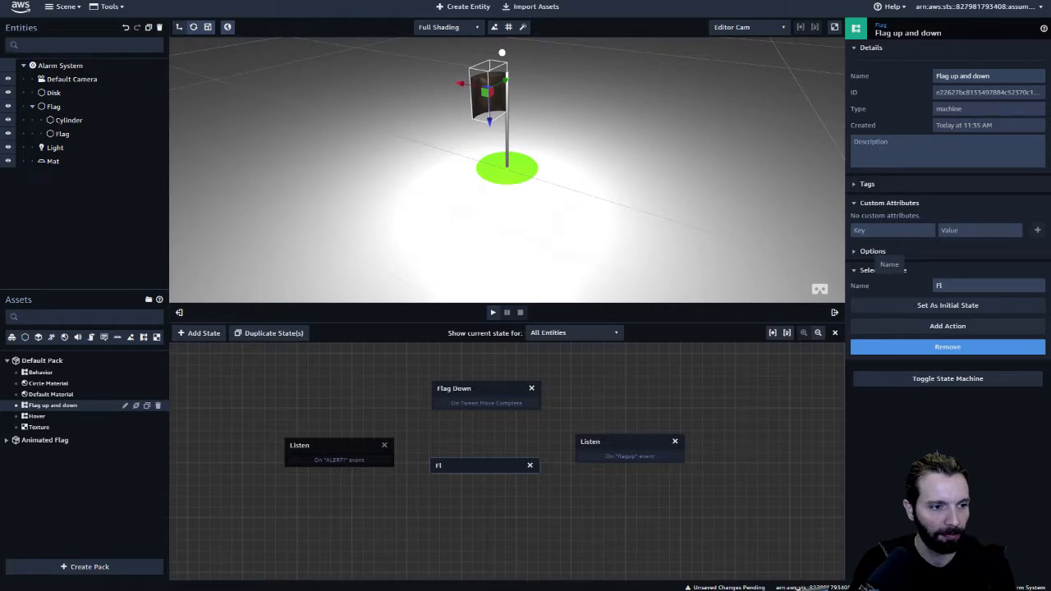
type("ag Up")
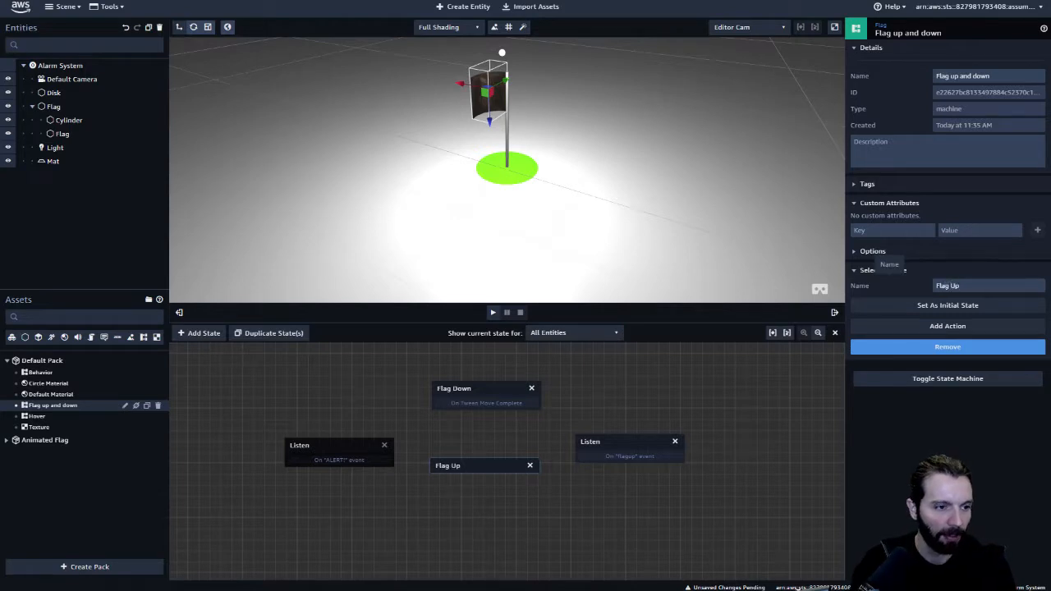
Add a Tween Move action to the Flag Up state
left_click(948, 327)
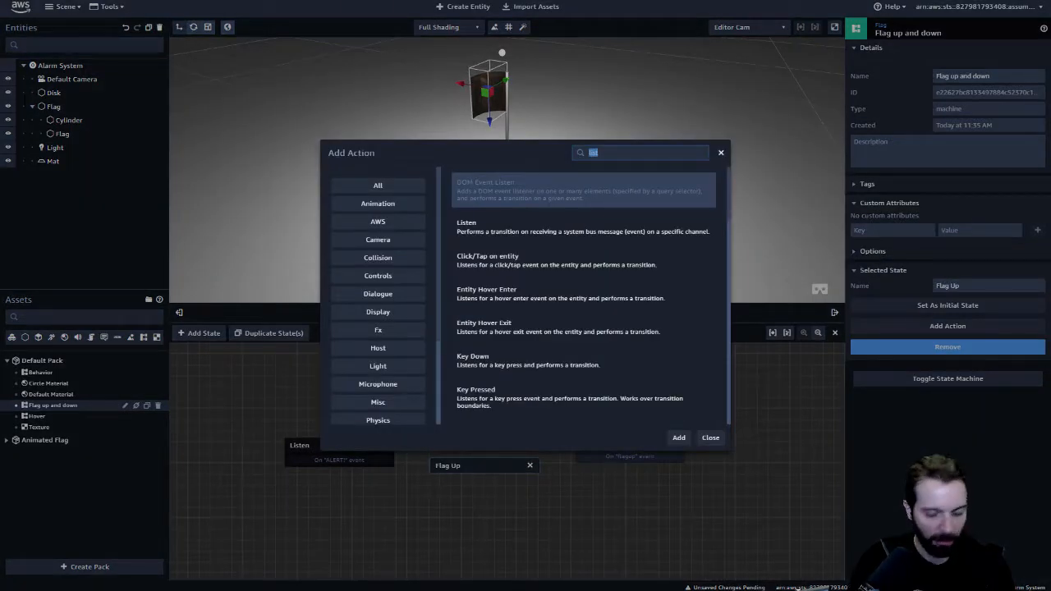
type("tween")
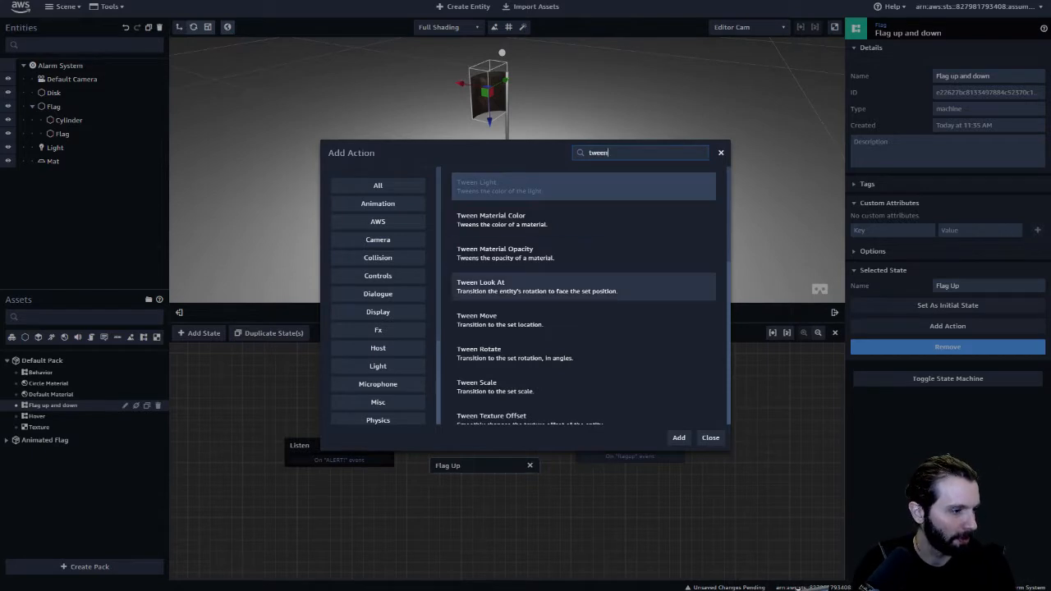
left_click(534, 320)
left_click(680, 438)
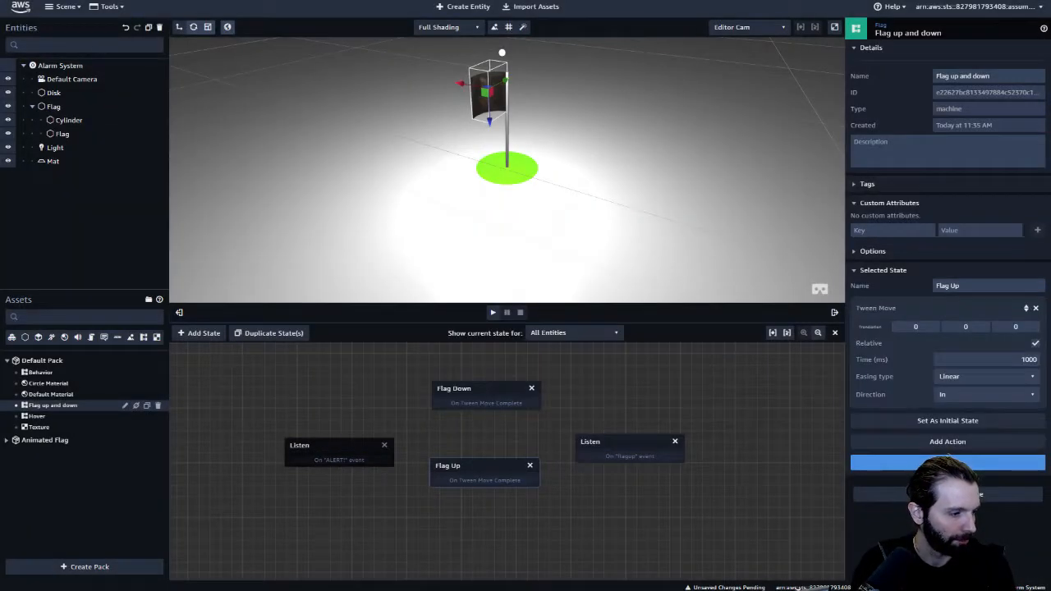
Lower the Flag Up state in the graph and set its Tween Move to Y translation 2, Bounce easing and InOut direction
left_click_drag(460, 466, 466, 482)
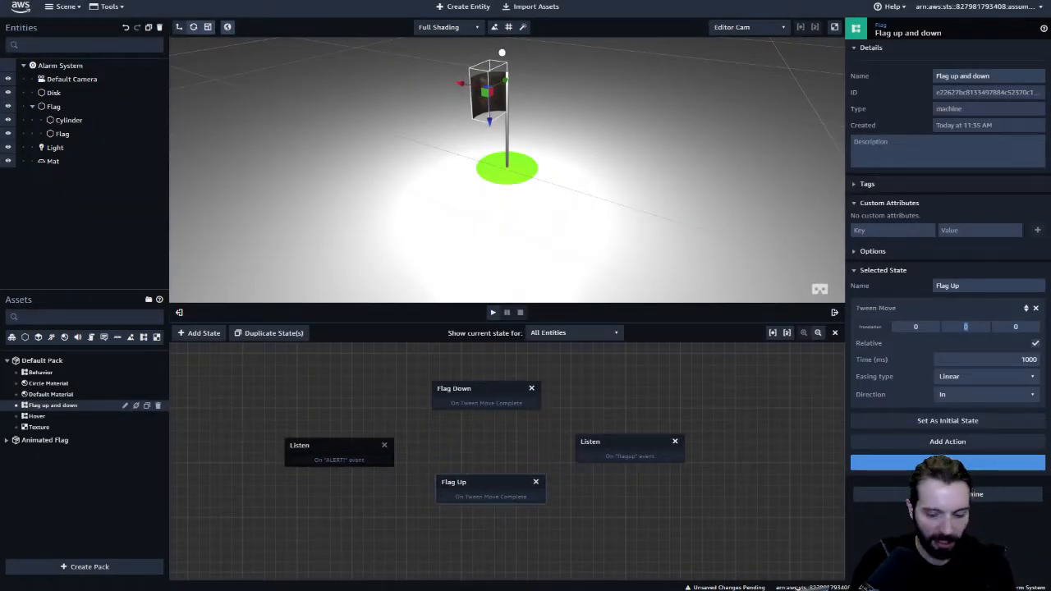
type("2")
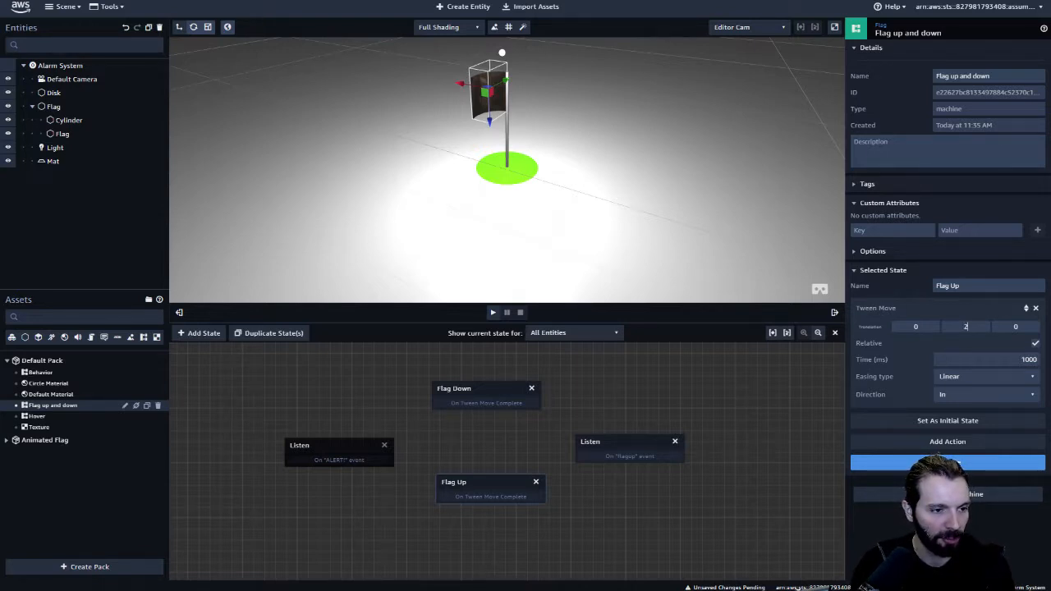
key("Return")
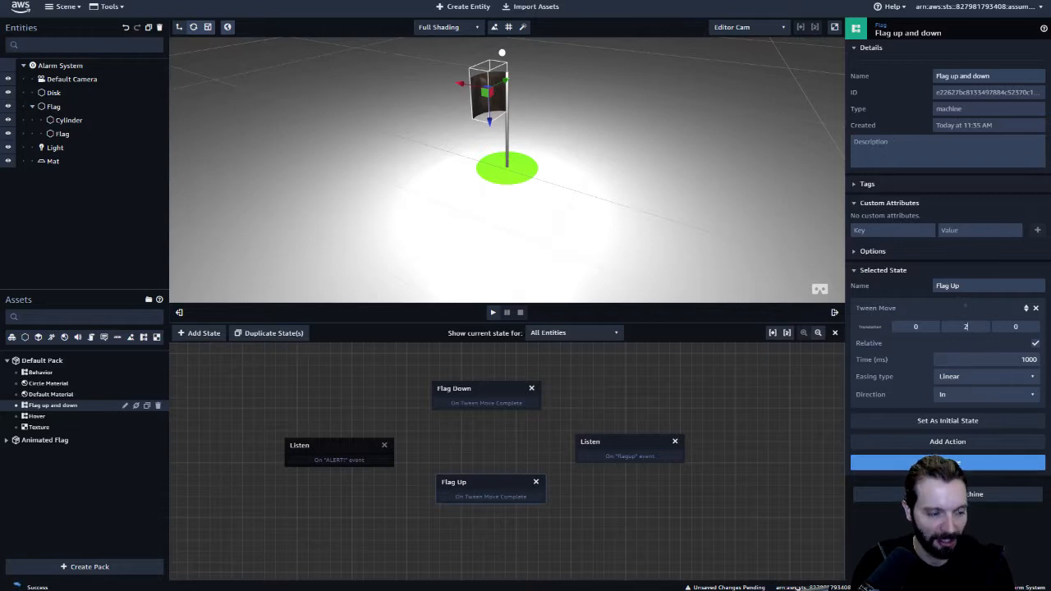
left_click(953, 376)
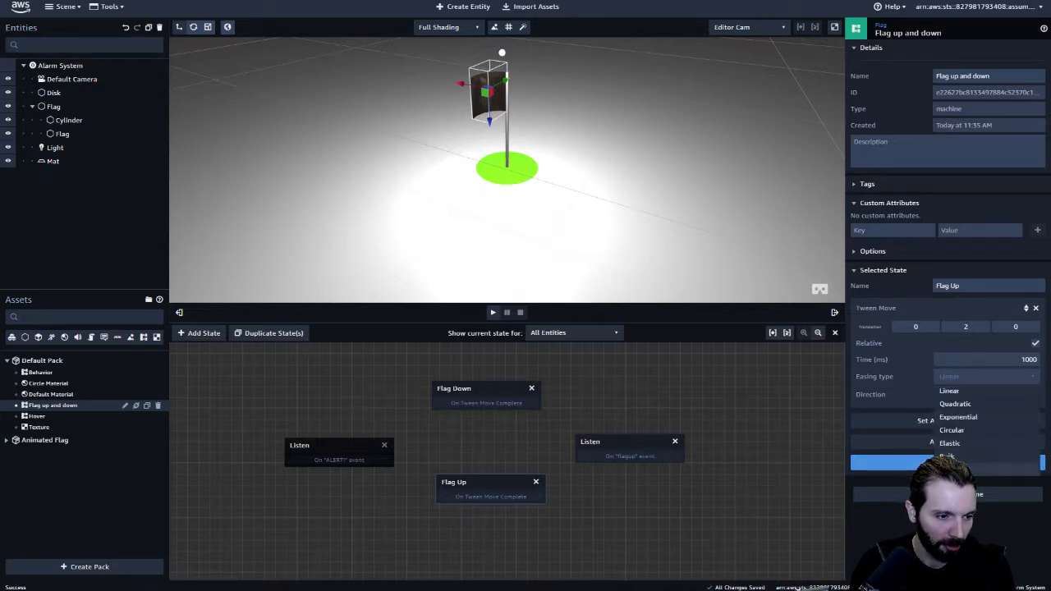
left_click(953, 470)
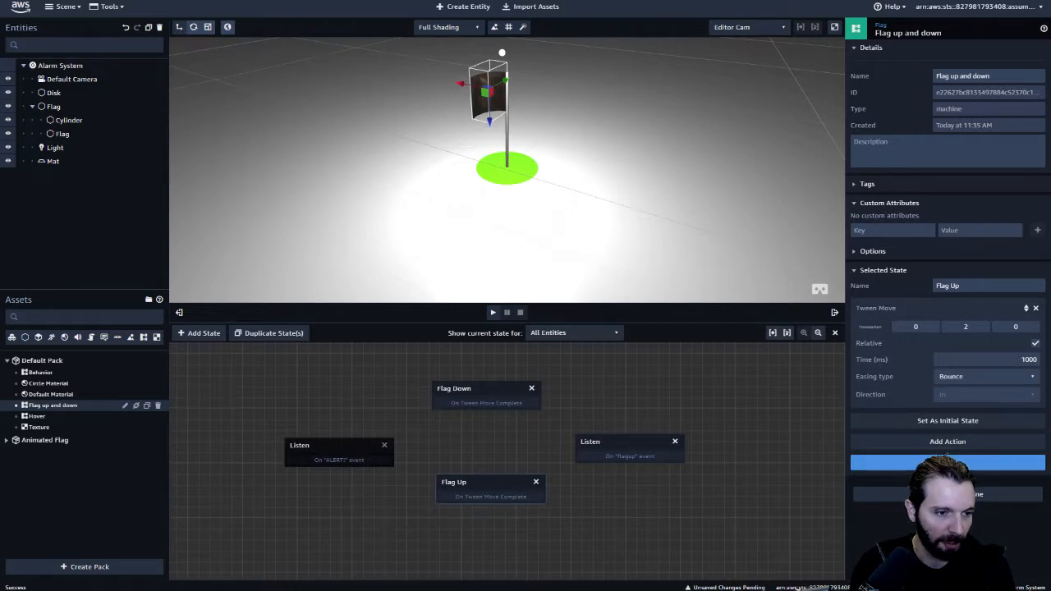
left_click(986, 395)
left_click(961, 436)
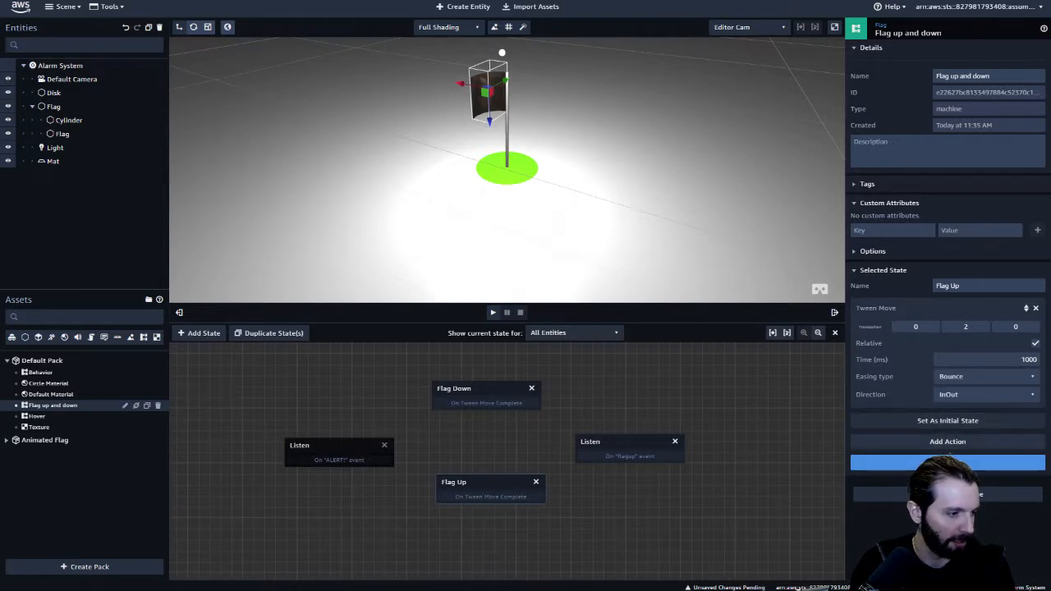
Link ALERT! Listen, Flag Down, flagup Listen and Flag Up in a loop with transitions, and space out the two Listen states
mouse_move(338, 460)
left_mouse_down()
mouse_move(487, 396)
mouse_move(595, 449)
mouse_move(491, 491)
mouse_move(414, 493)
mouse_move(306, 433)
left_mouse_up()
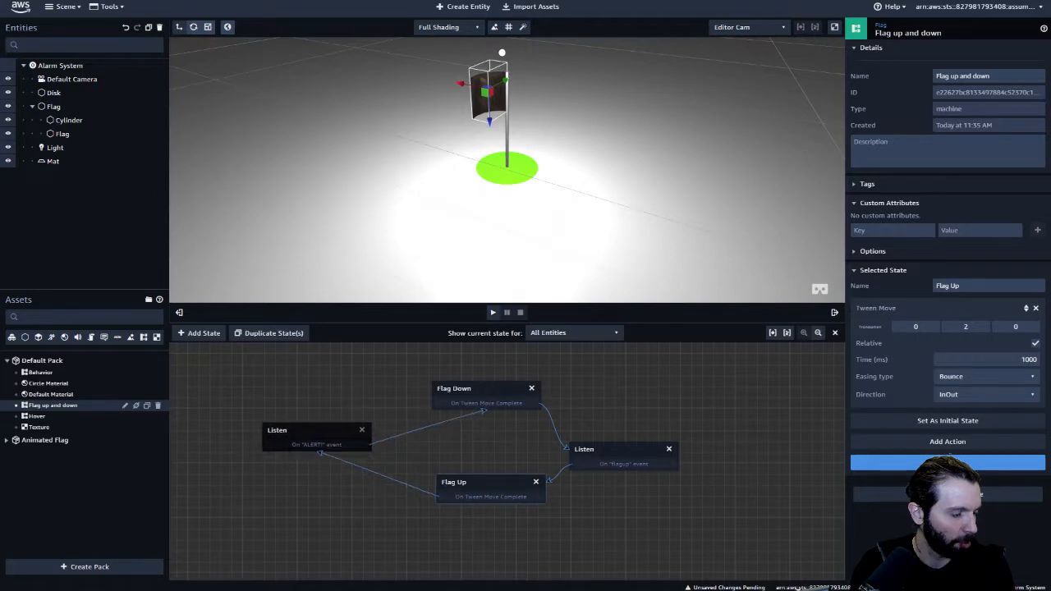
left_click_drag(612, 449, 633, 442)
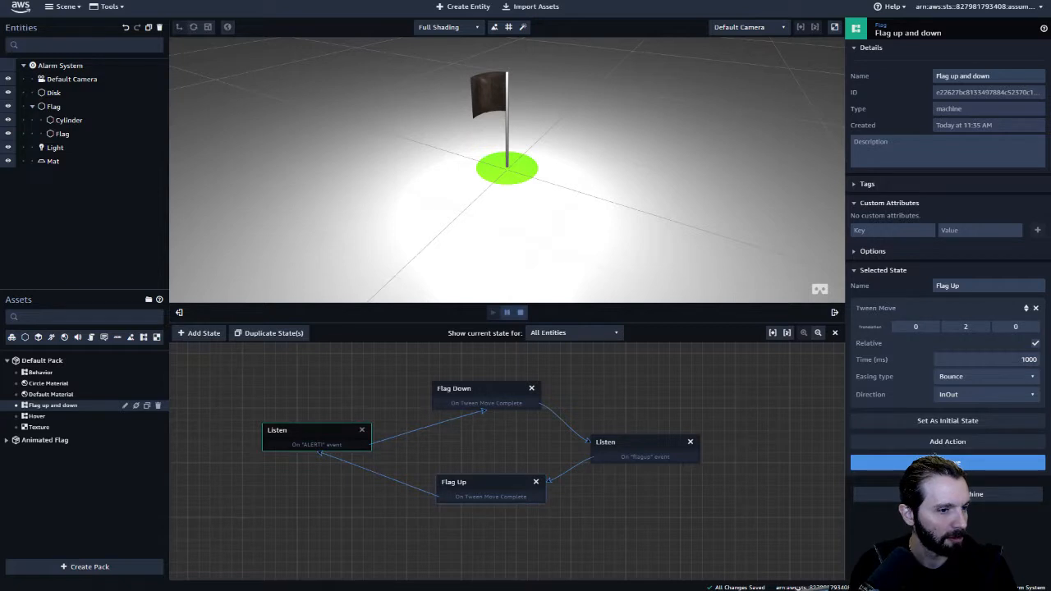
left_click(637, 445)
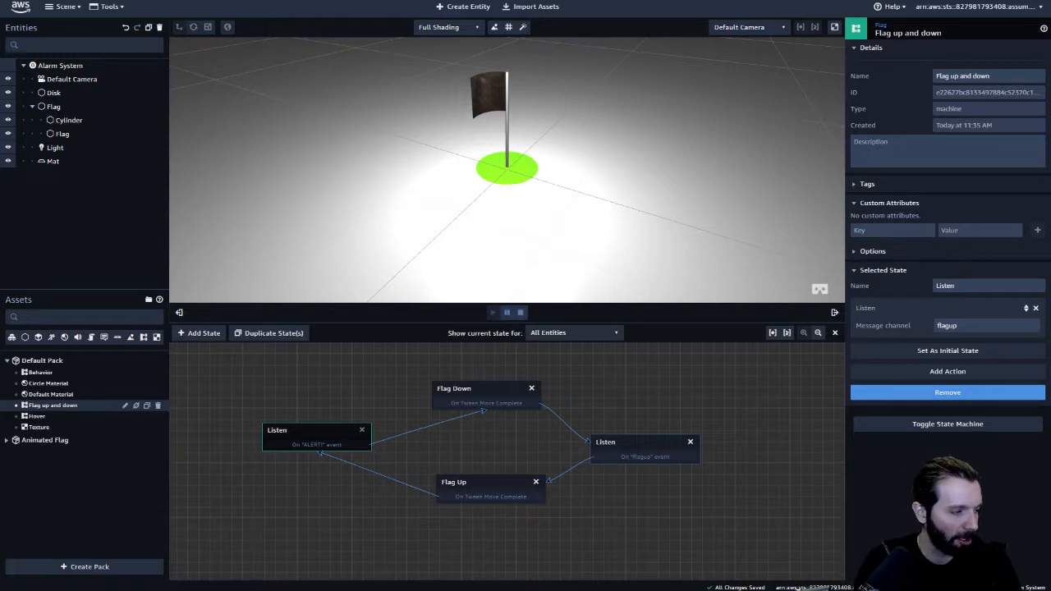
left_click_drag(319, 429, 325, 427)
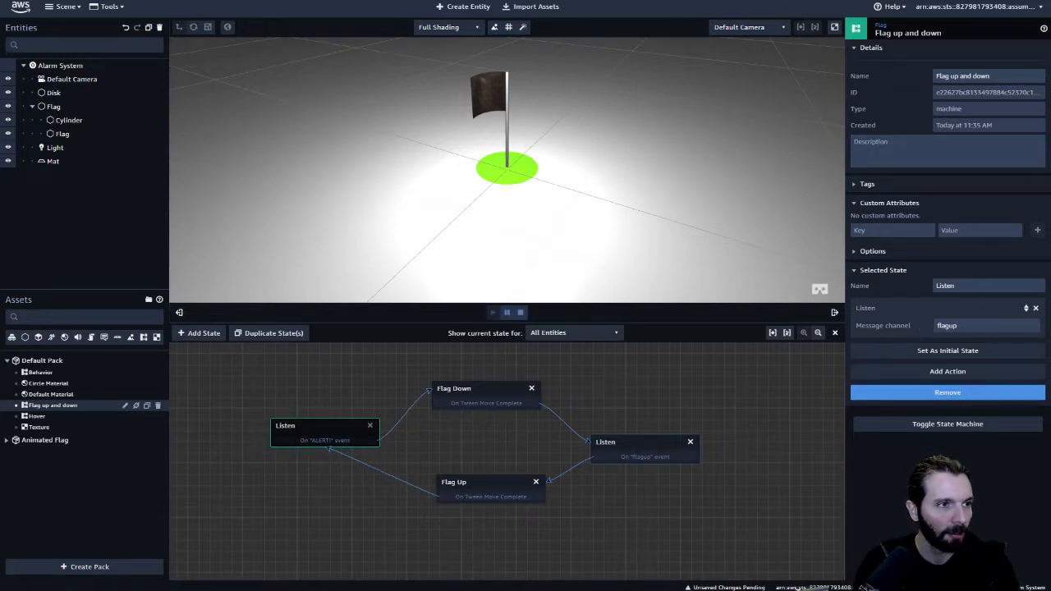
Inspect the behaviors on the inner Flag entity and replay the scene to test the flag's movement
left_click(62, 134)
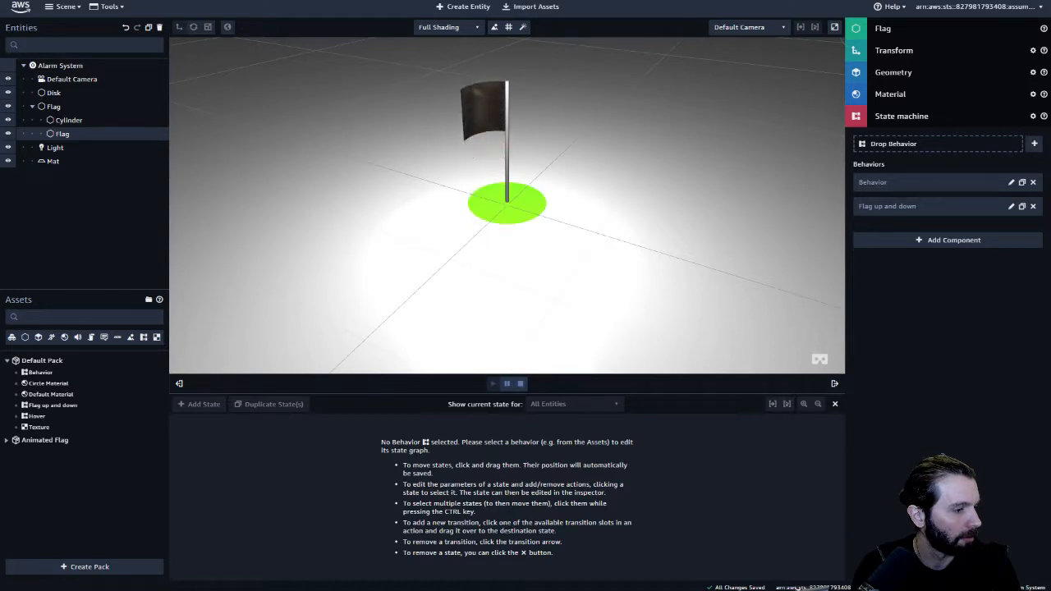
key("space")
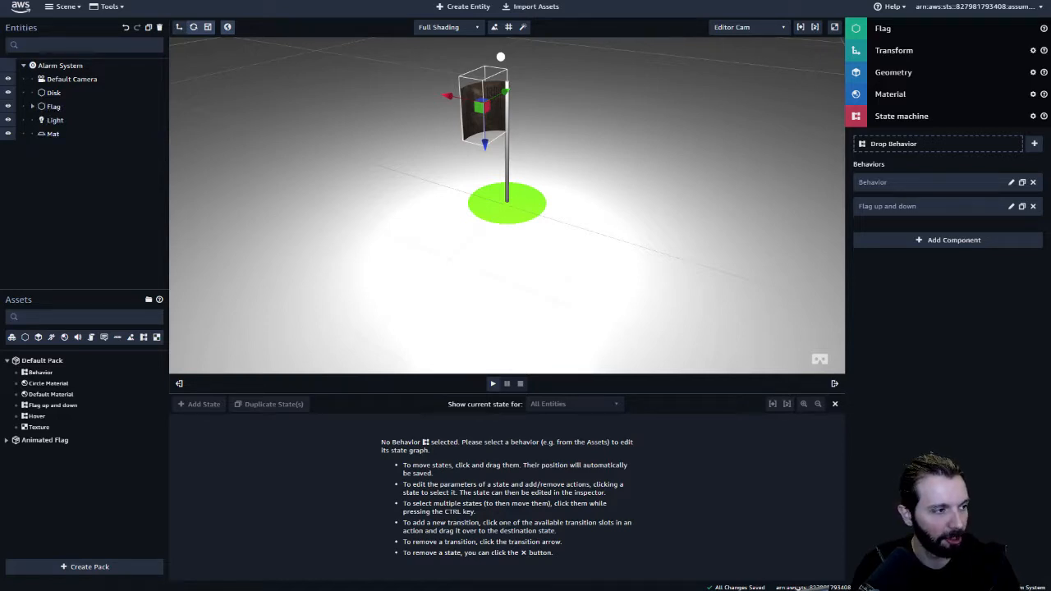
left_click(493, 383)
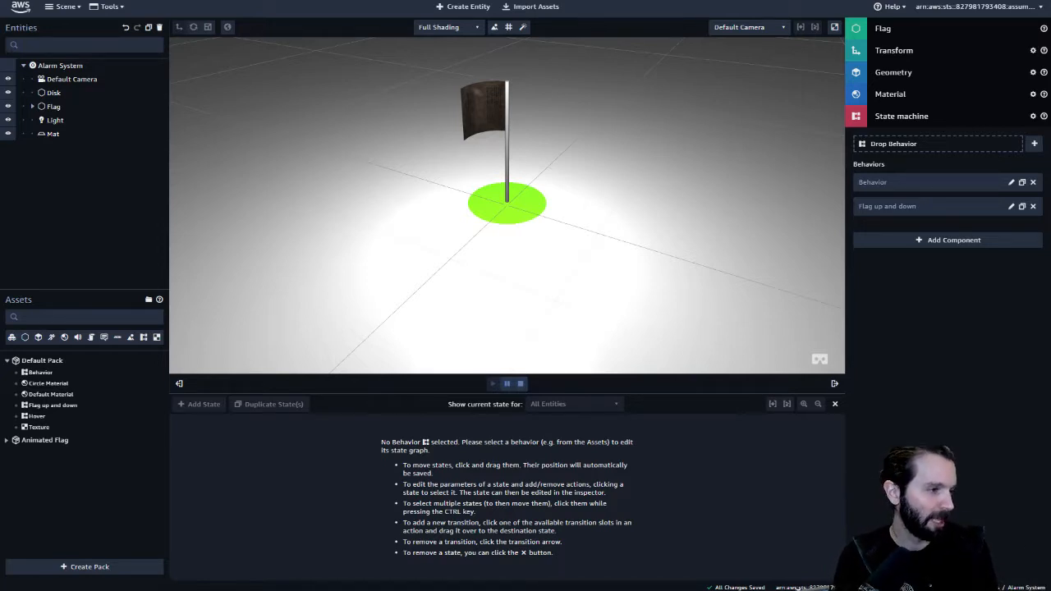
Add a State machine component to the Light entity with a new behavior named Flashing lights
left_click(55, 120)
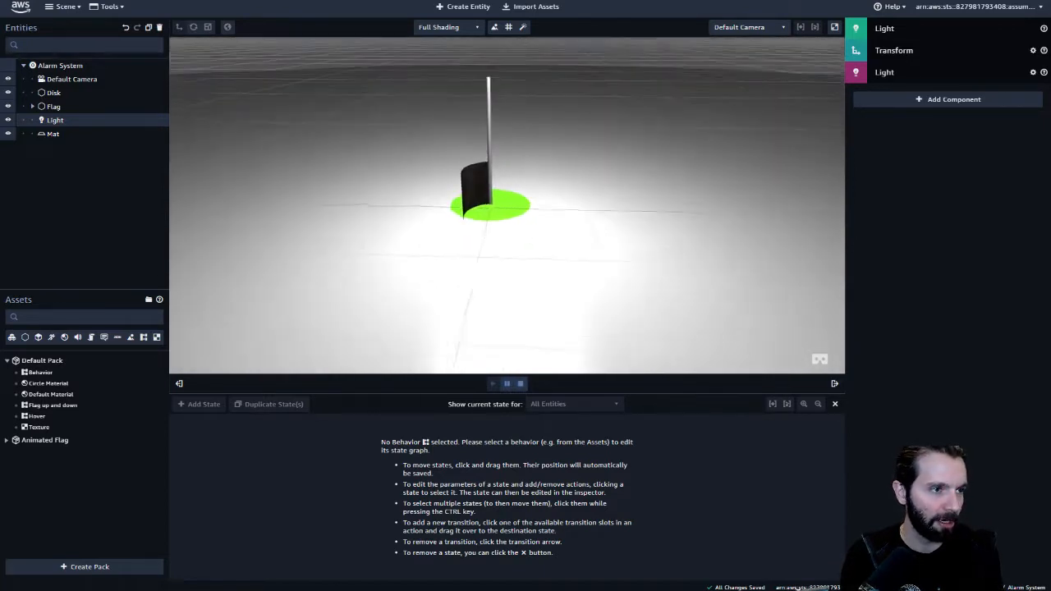
left_click(948, 99)
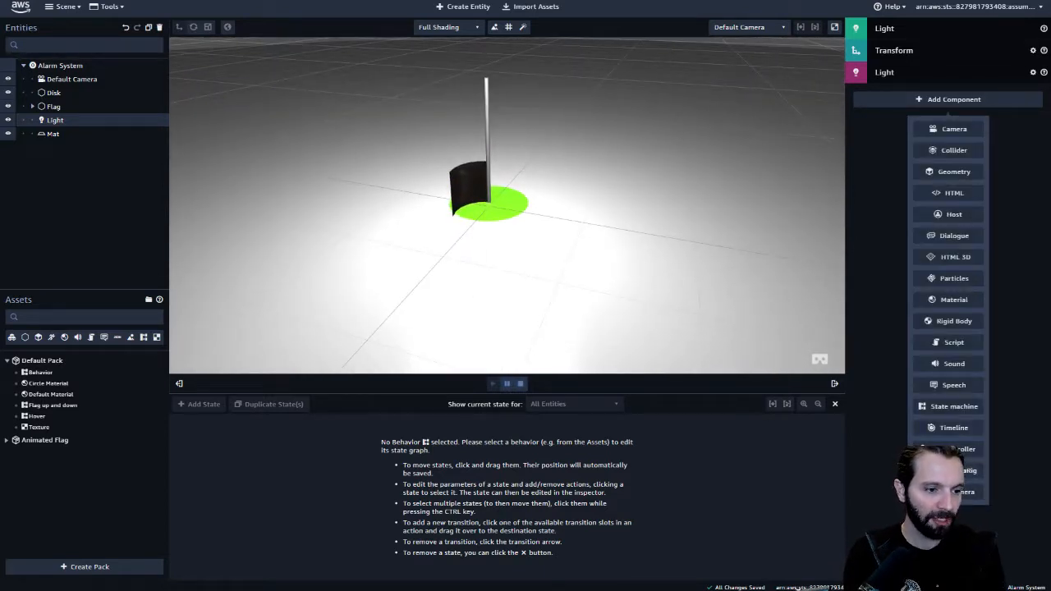
left_click(953, 407)
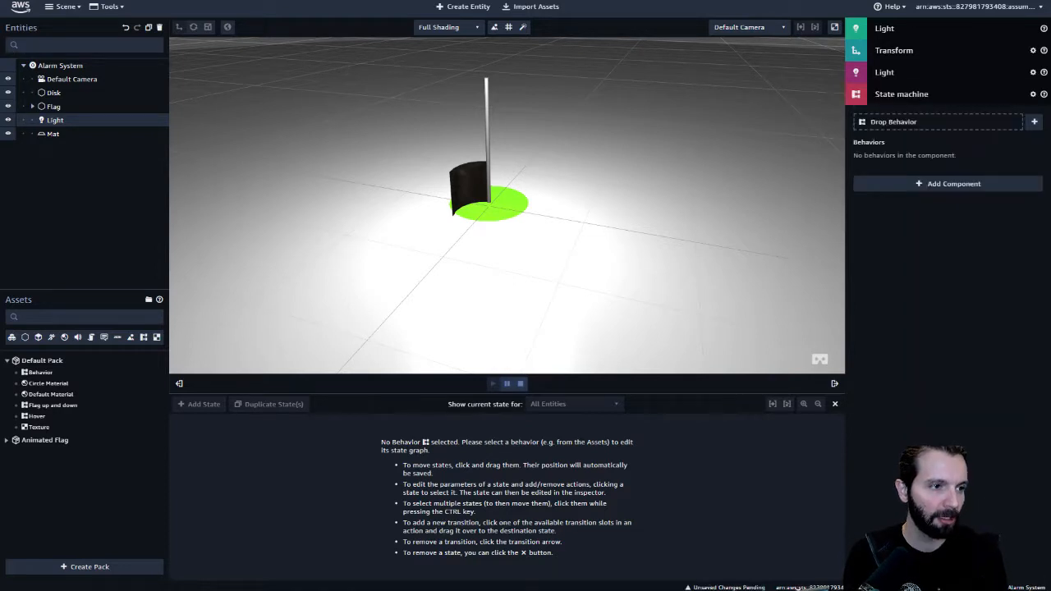
left_click(1035, 122)
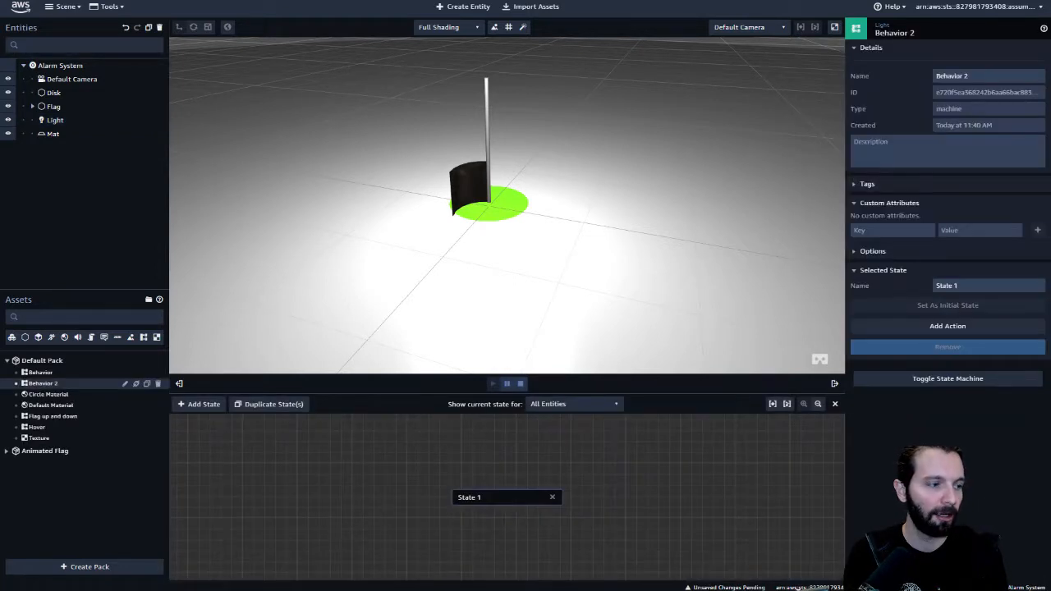
type("F")
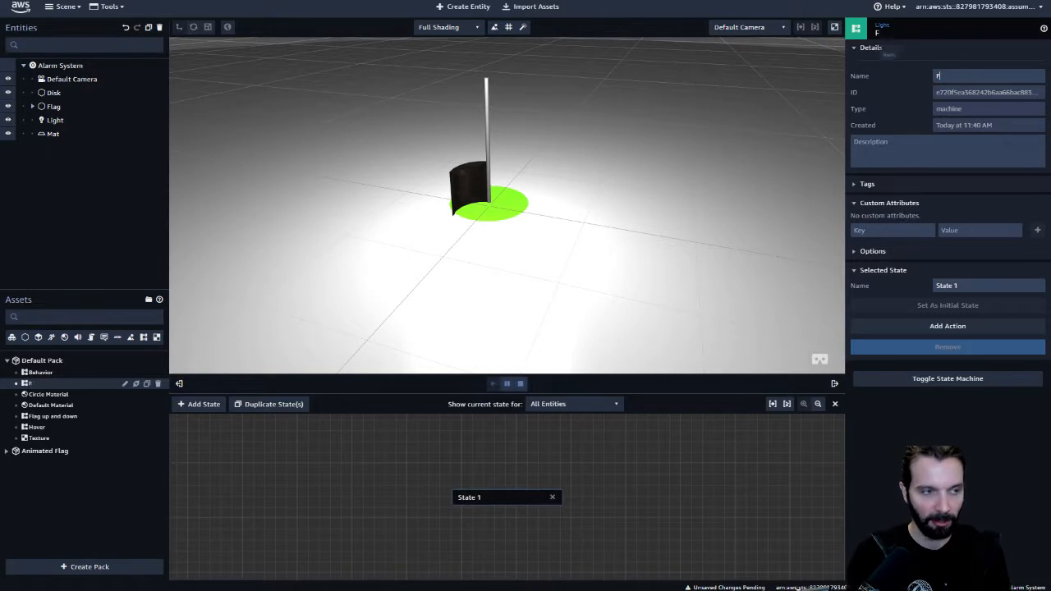
type("lashing lights")
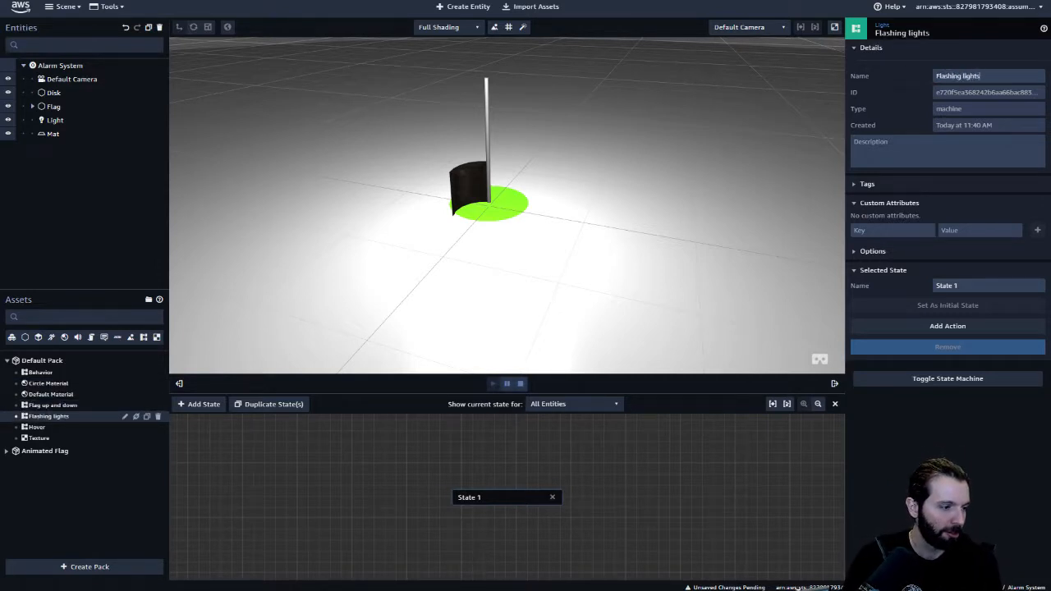
Reposition the initial state of the Flashing lights behavior in the graph and rename it Light Off
left_click_drag(507, 498, 399, 495)
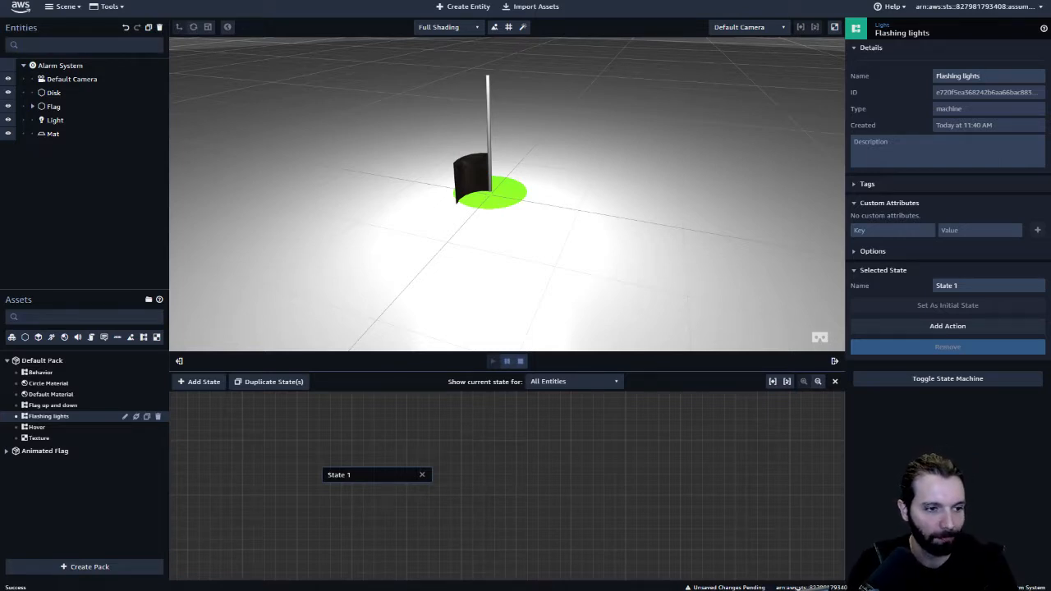
triple_click(961, 285)
type("Fl")
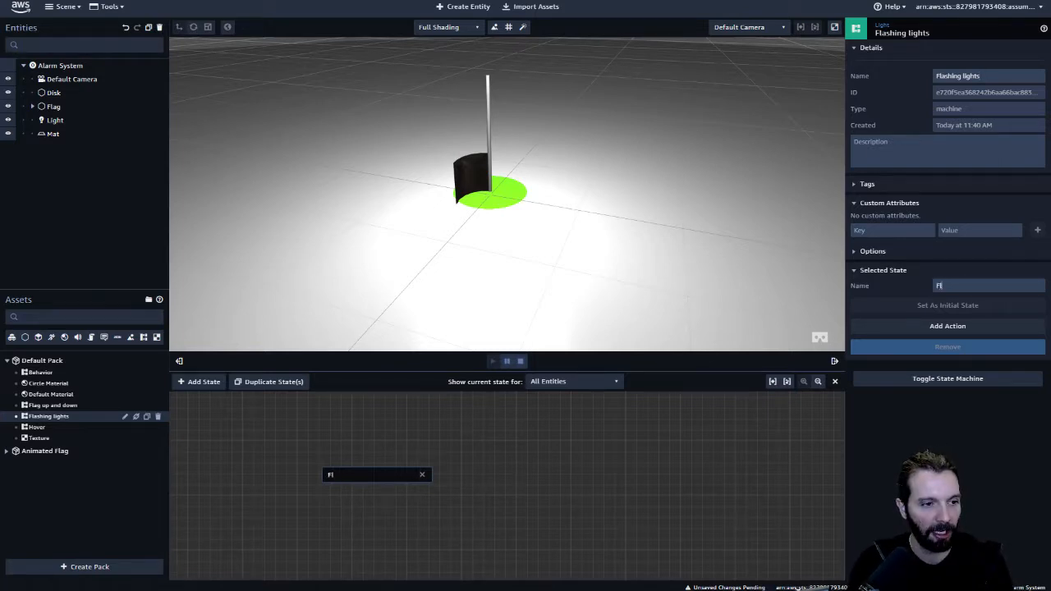
key("BackSpace")
key("BackSpace")
type("Light Off")
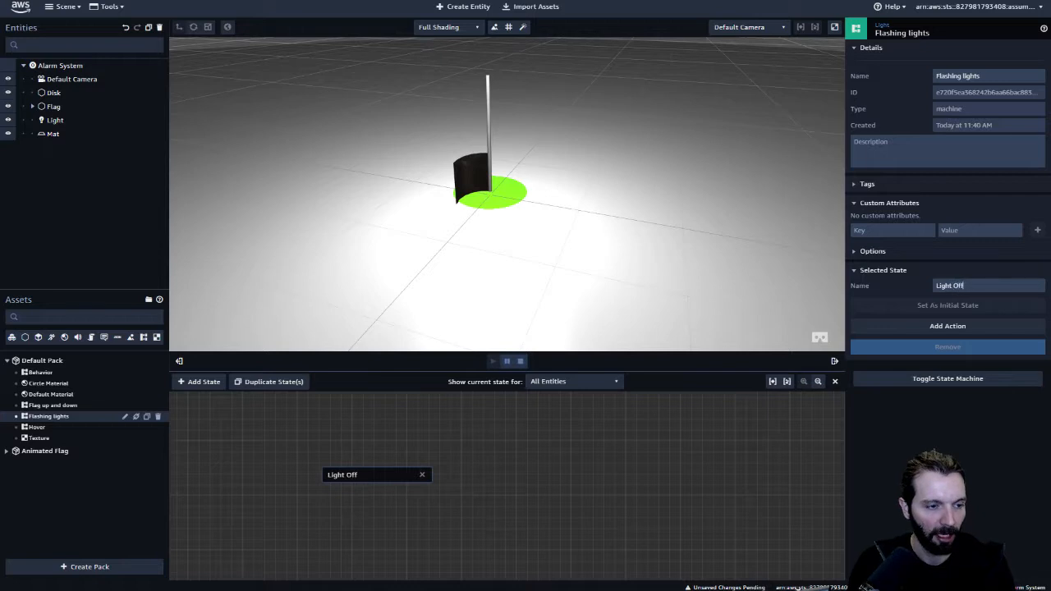
Add a Set Light Properties action to the Light Off state
left_click(948, 327)
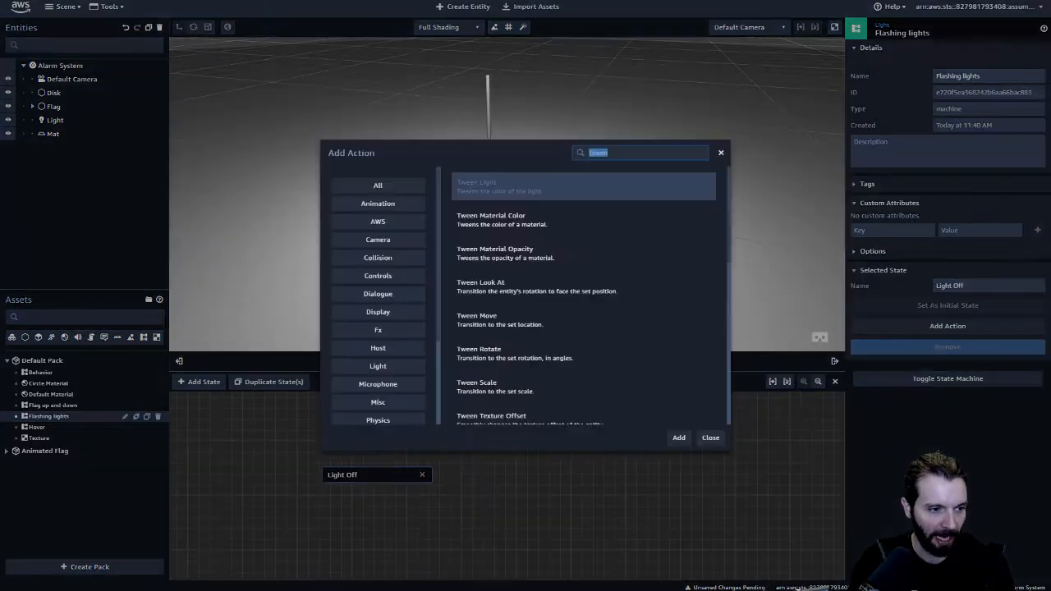
type("light")
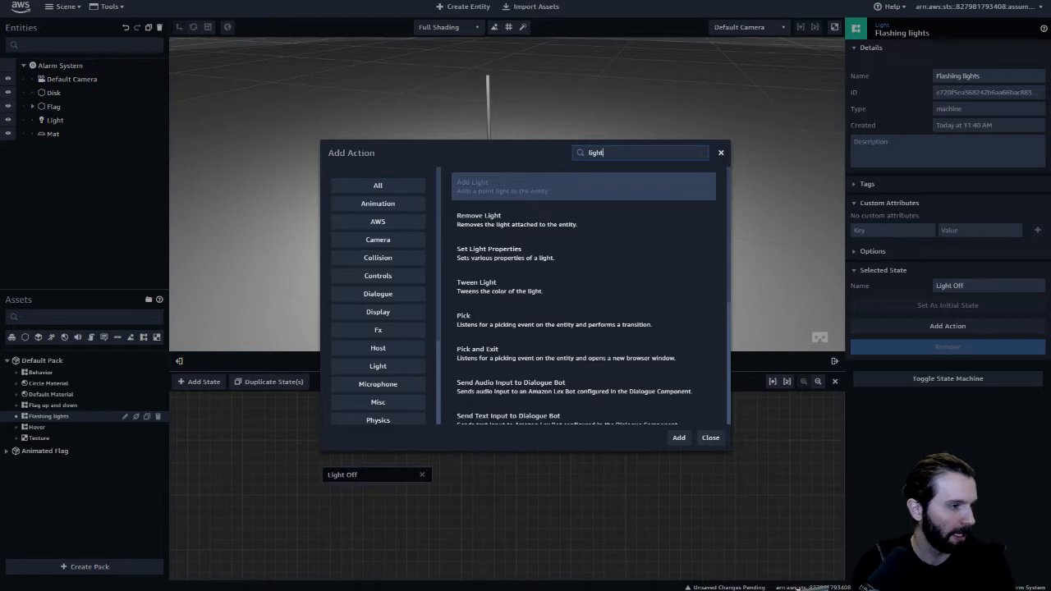
left_click(505, 252)
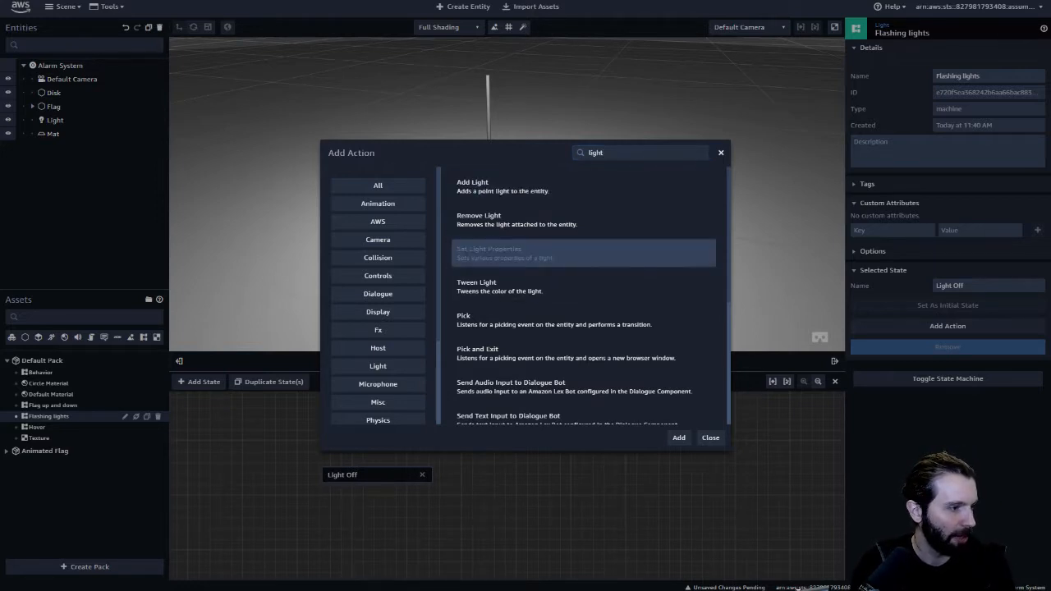
left_click(679, 438)
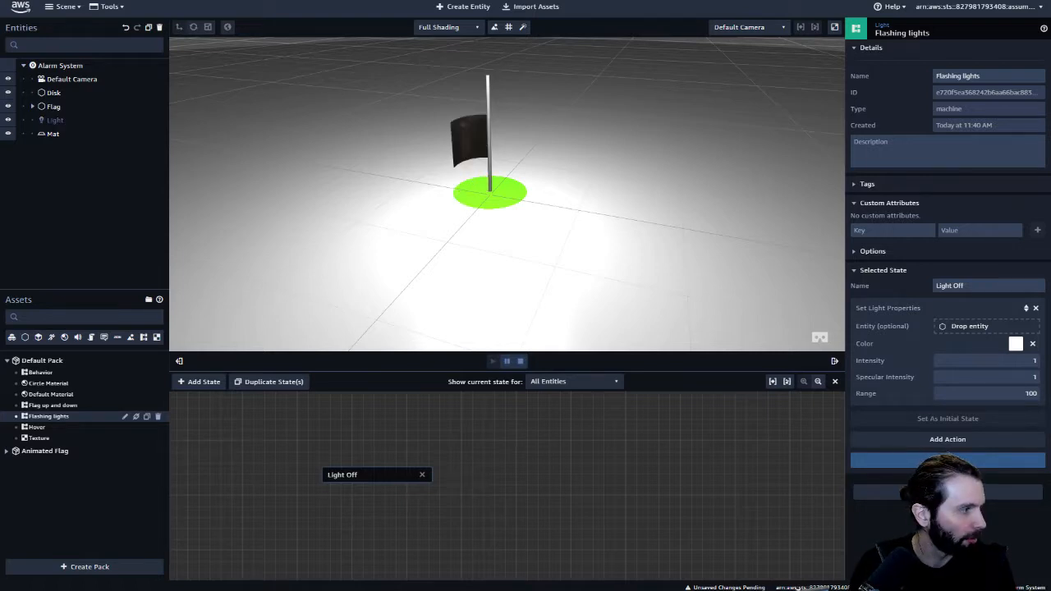
Stop the scene, assign the Light entity to Set Light Properties, and set intensity, specular intensity and range to 0
left_click(521, 362)
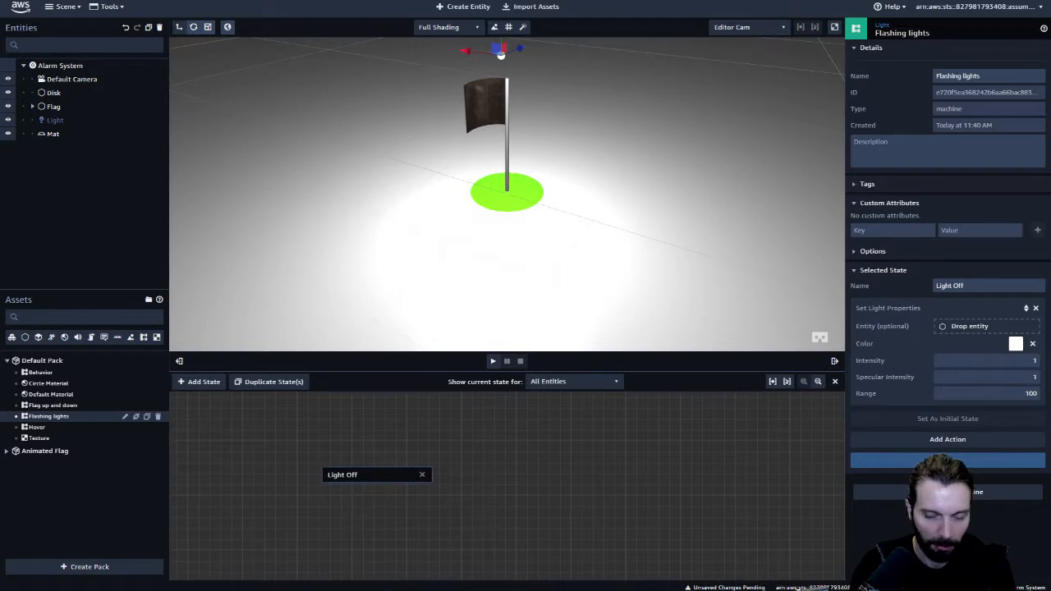
left_click_drag(55, 120, 969, 326)
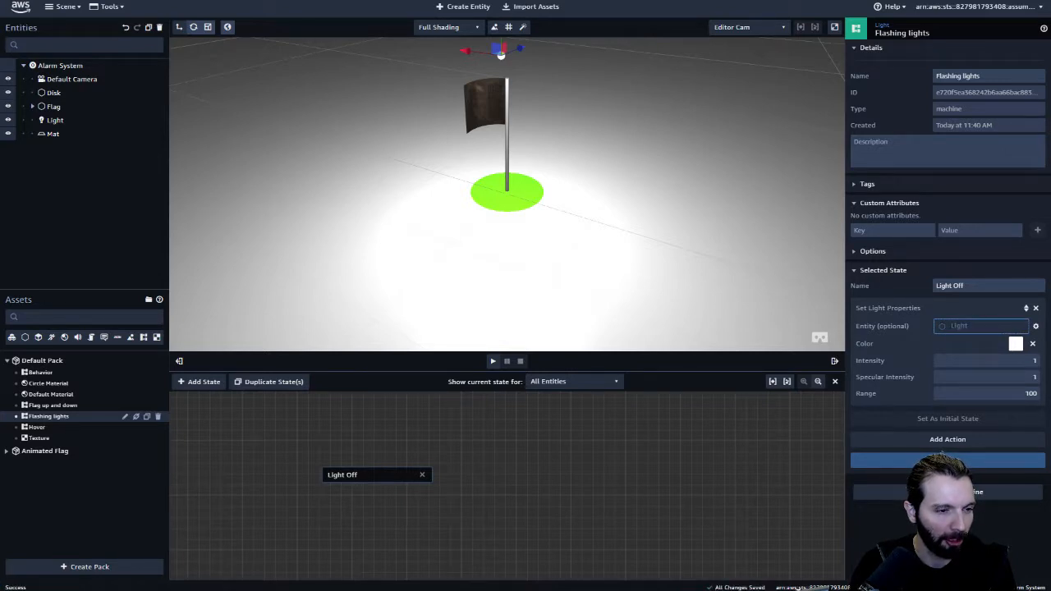
left_click(1016, 344)
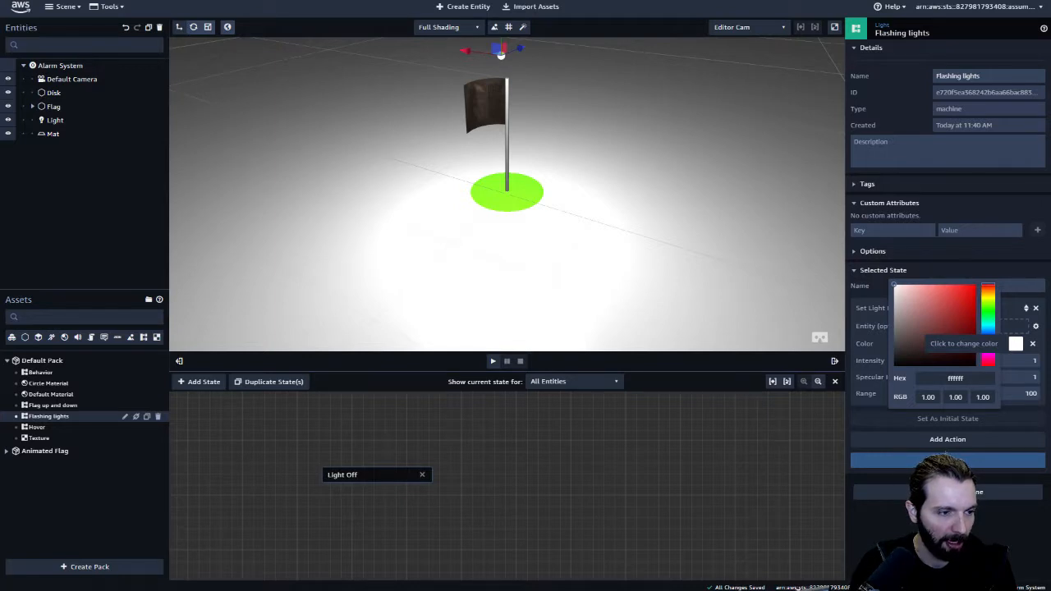
left_click(1016, 345)
type("0")
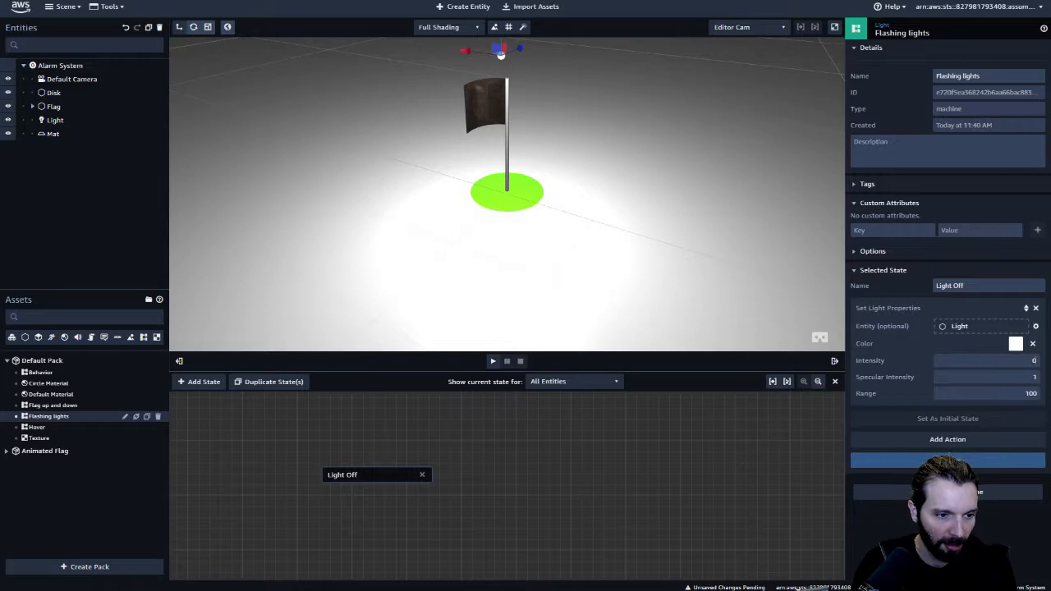
type("0")
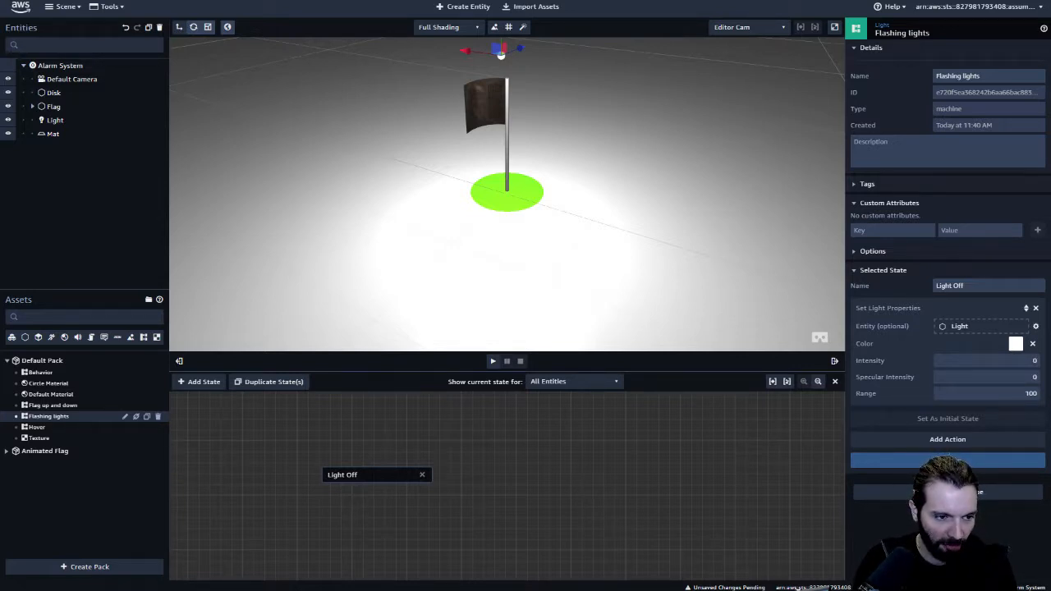
key("Tab")
type("0")
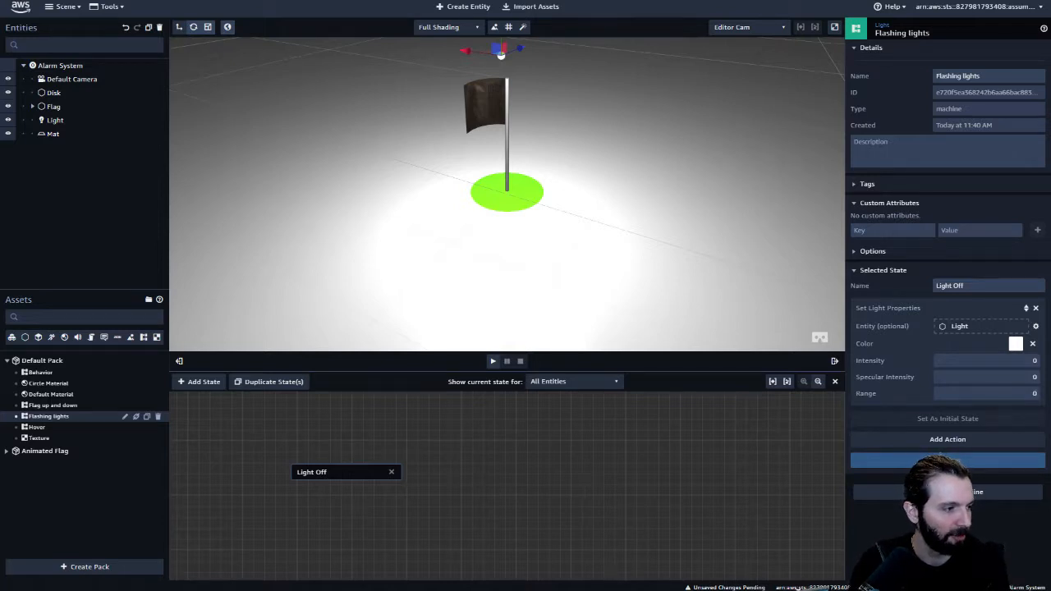
Save the scene and play it briefly to test the Light Off state
key("ctrl+s")
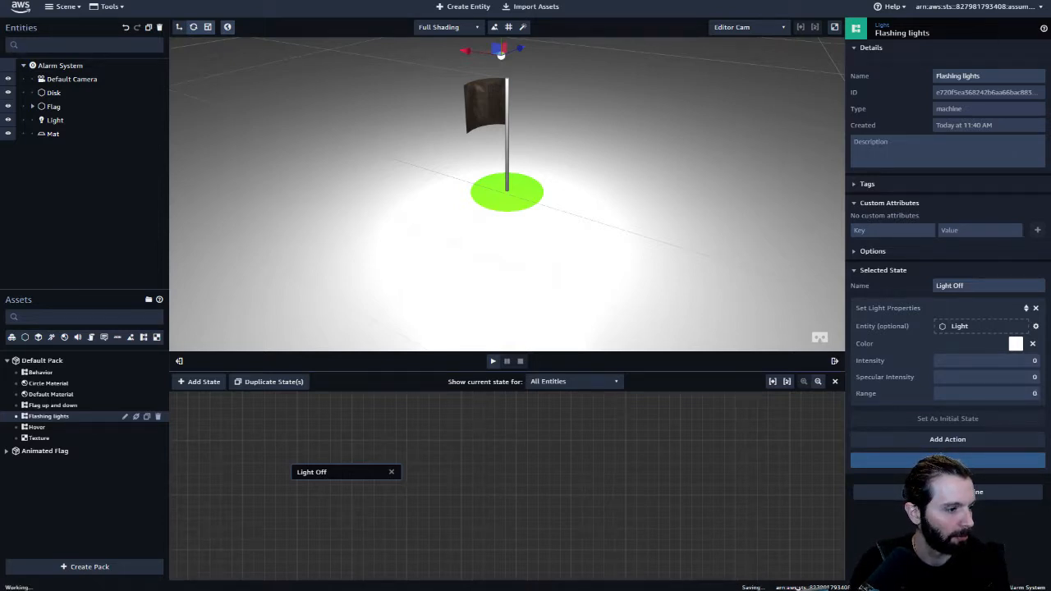
key("space")
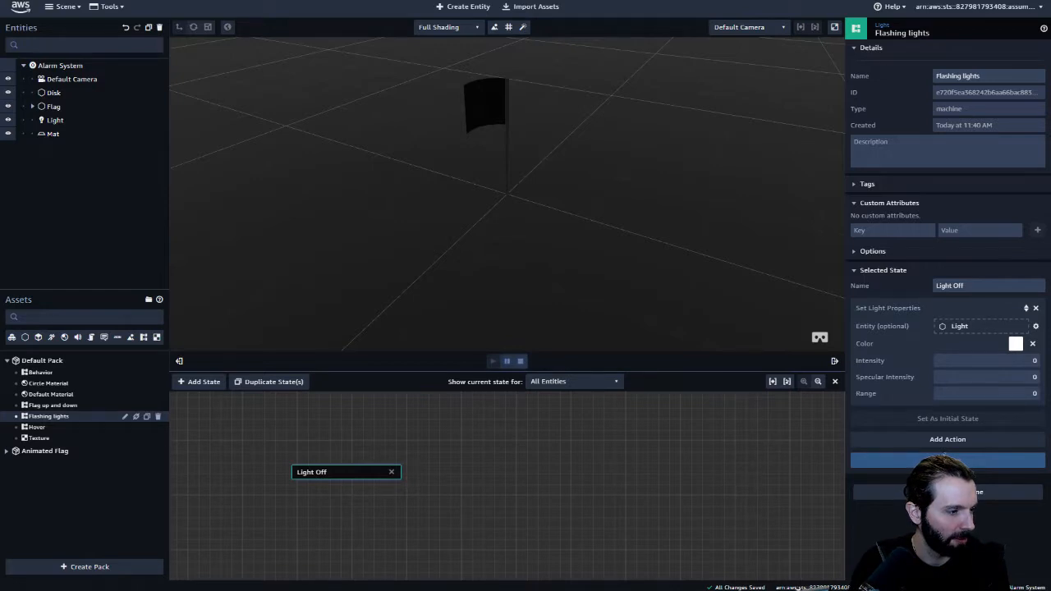
key("Escape")
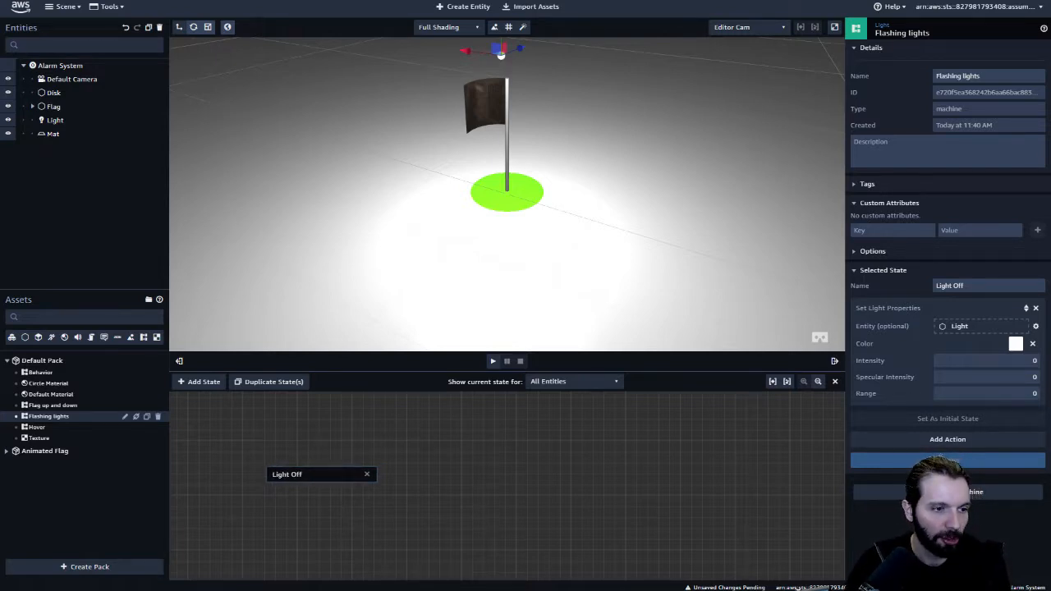
Add a Transition on next frame action to the Light Off state
left_click(948, 440)
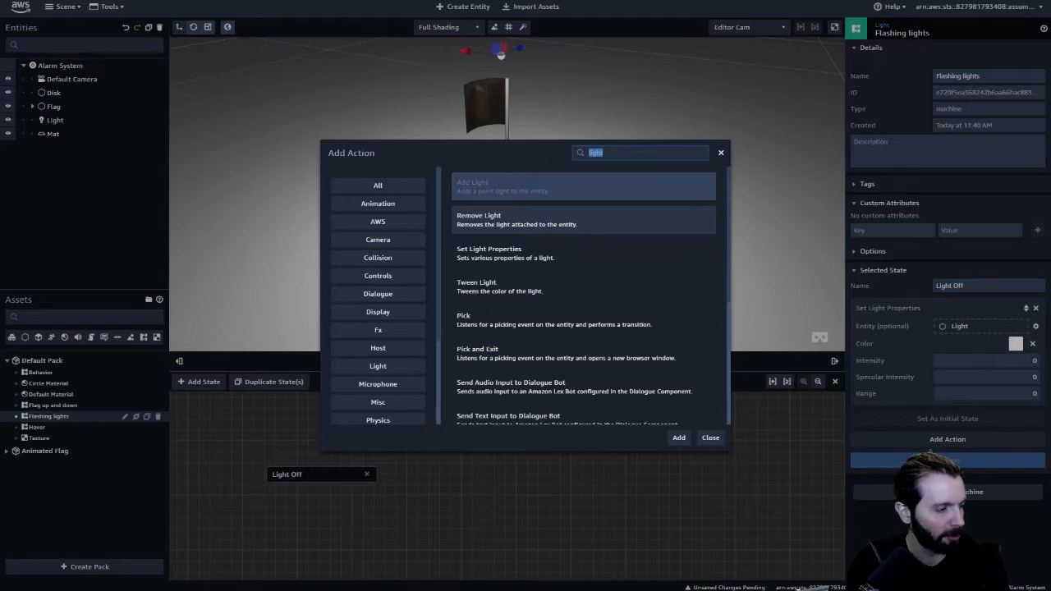
type("transi")
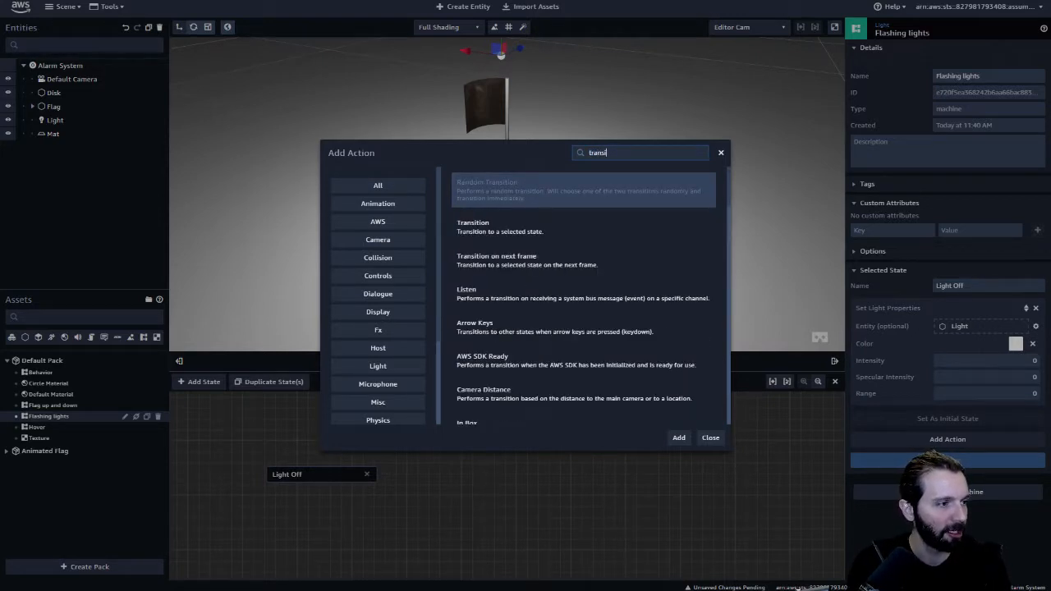
left_click(525, 260)
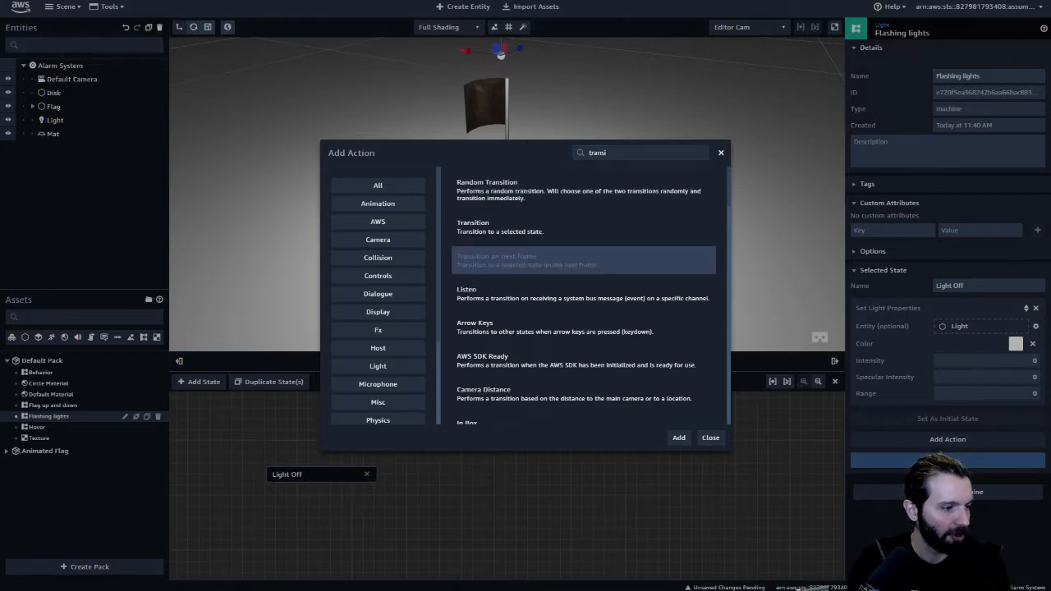
left_click(679, 438)
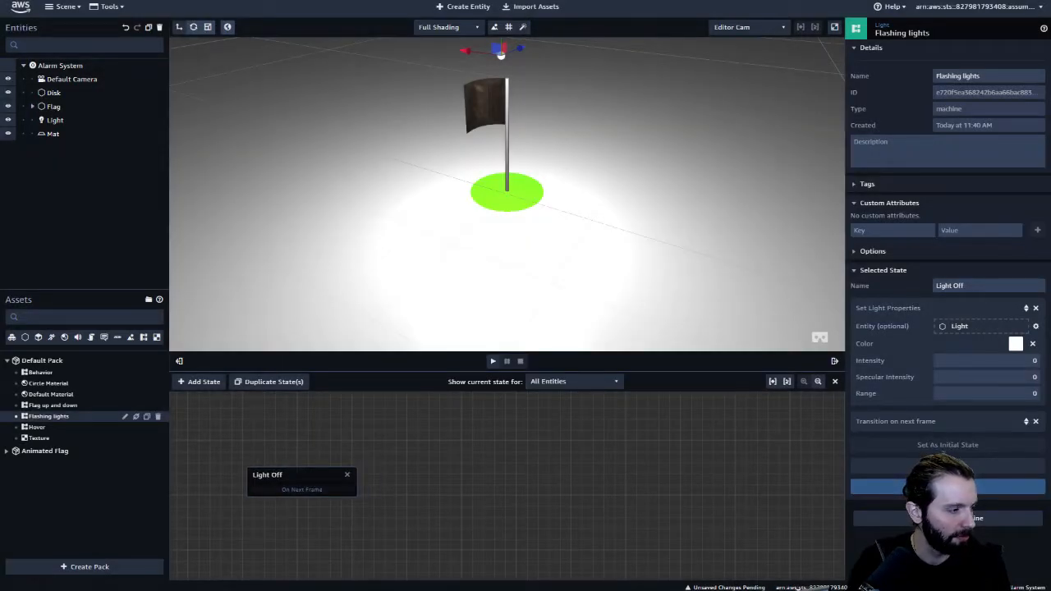
Add a new state to the Flashing lights graph, place it above and beside Light Off, and name it Listen
left_click(199, 381)
left_click_drag(501, 487, 422, 424)
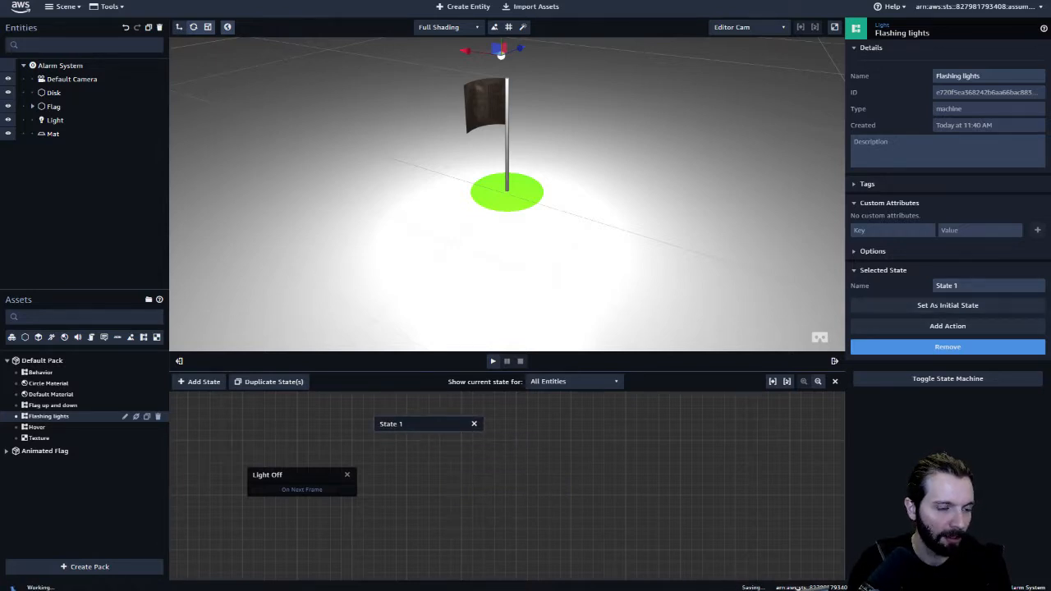
double_click(955, 285)
key("ctrl+a")
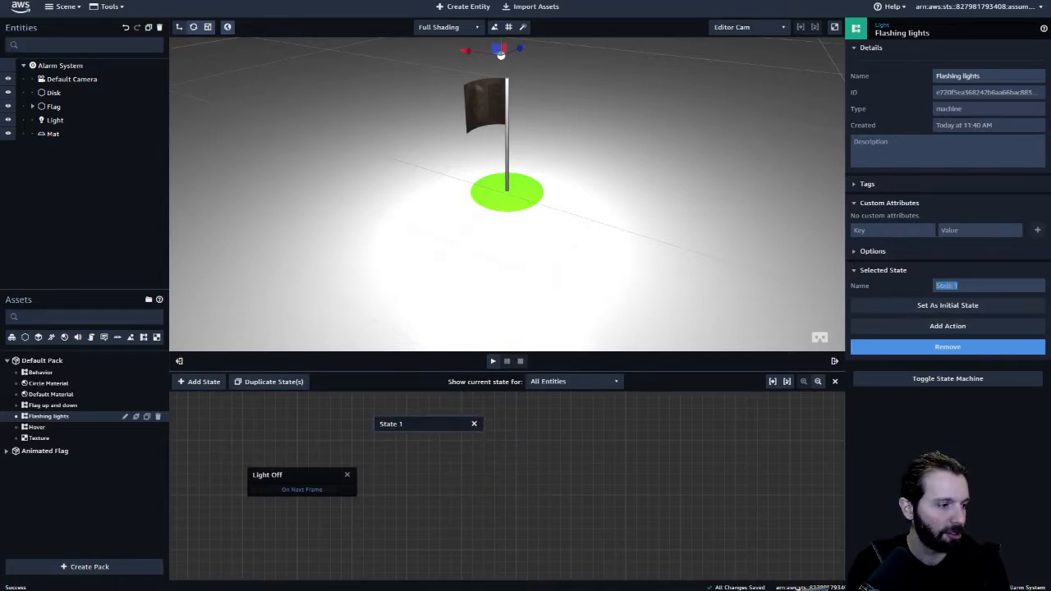
type("L")
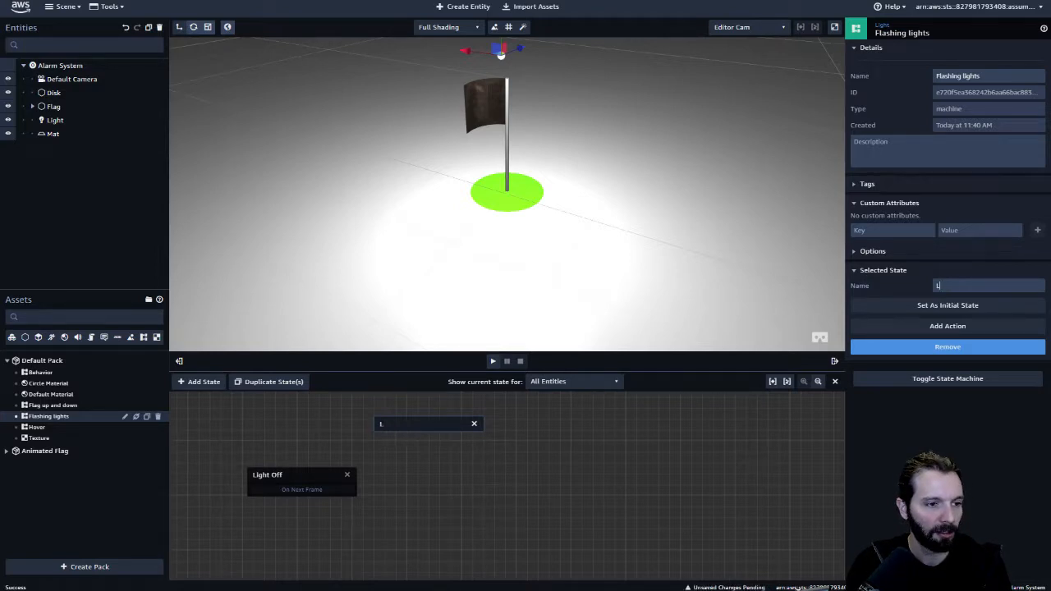
type("isten")
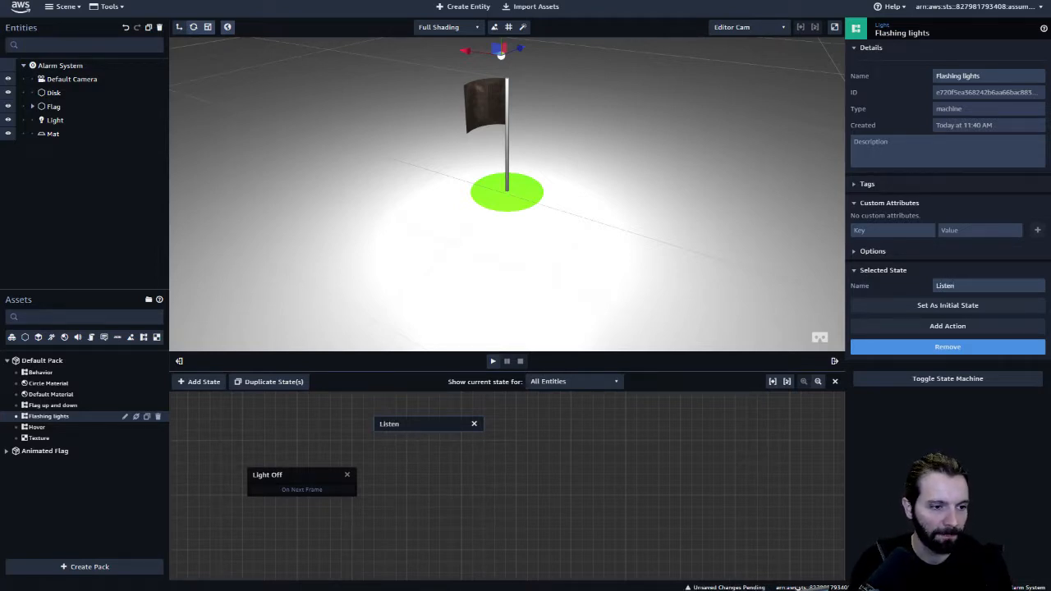
Add a Listen action to the Listen state with message channel ALERT! and move the state closer to Light Off
left_click(948, 326)
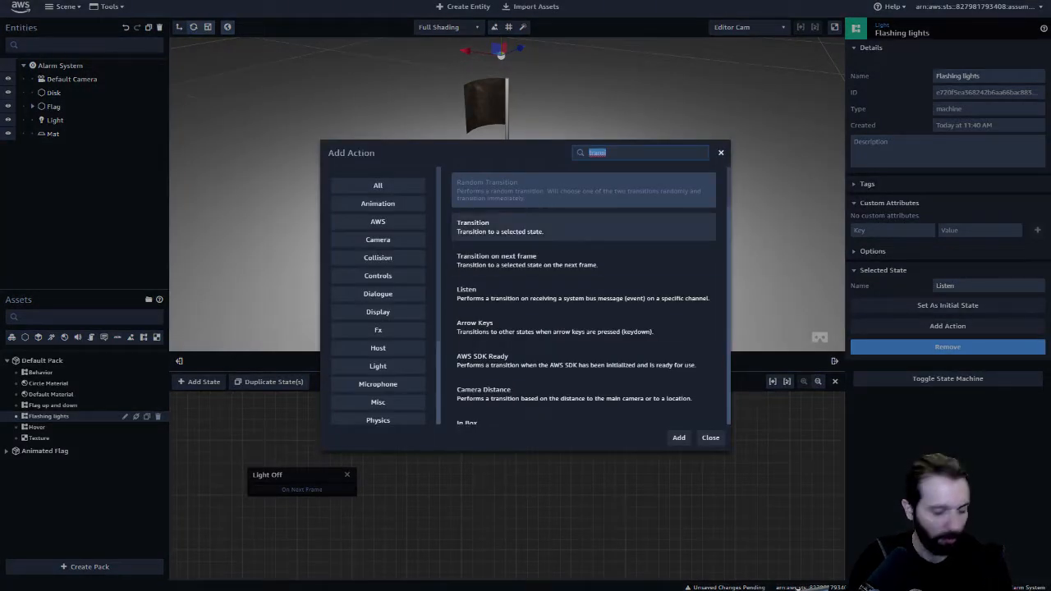
type("listen")
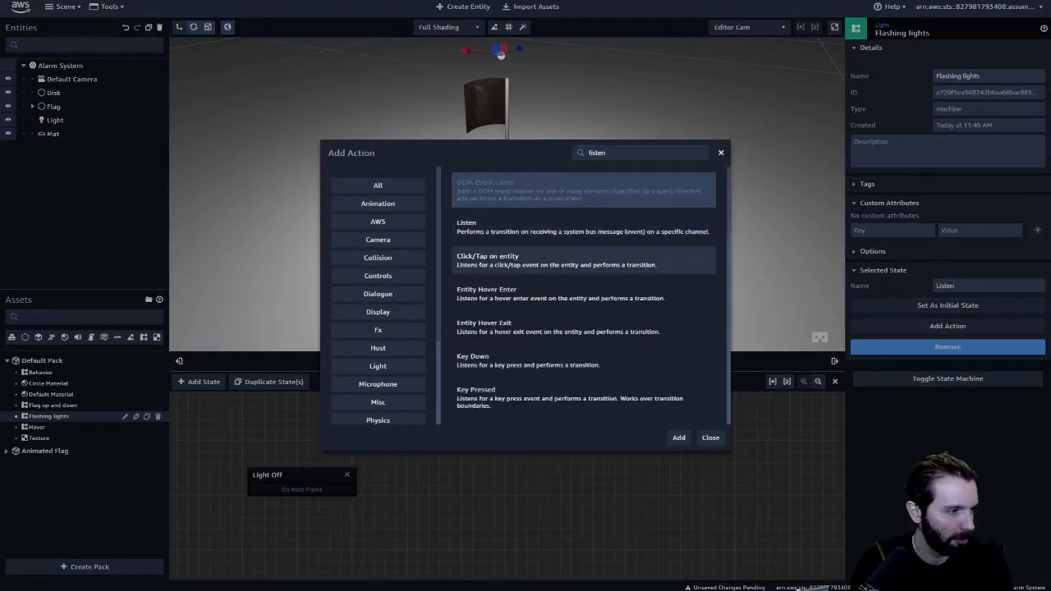
left_click(583, 226)
left_click(679, 438)
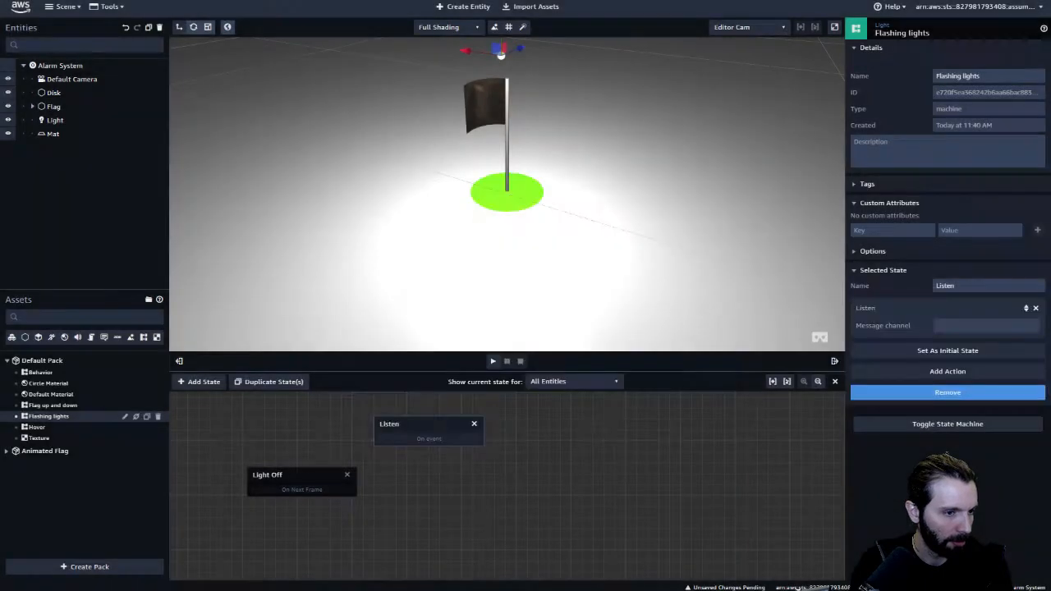
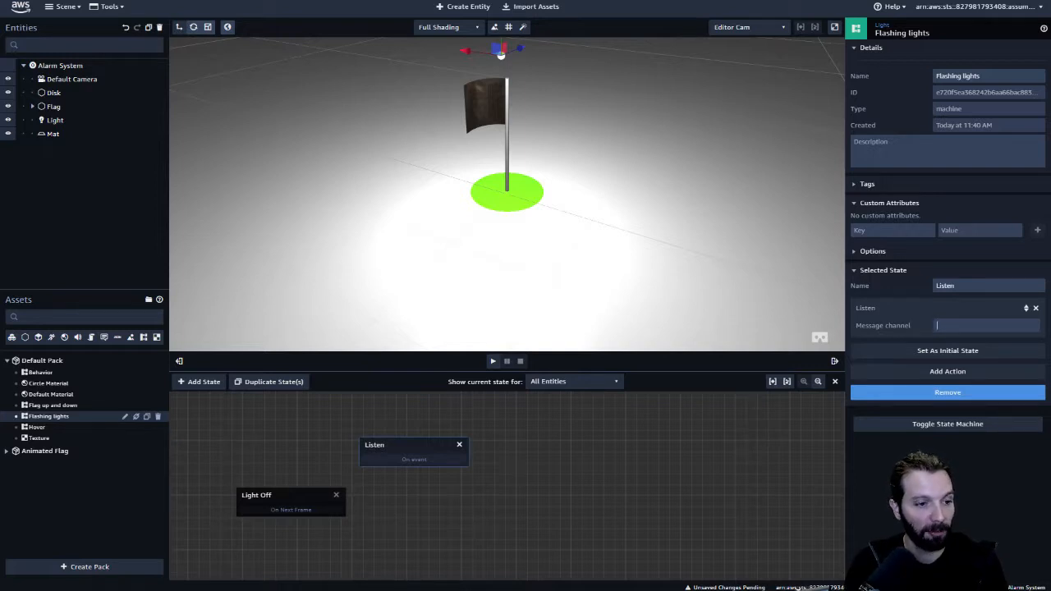
type("ALERT!")
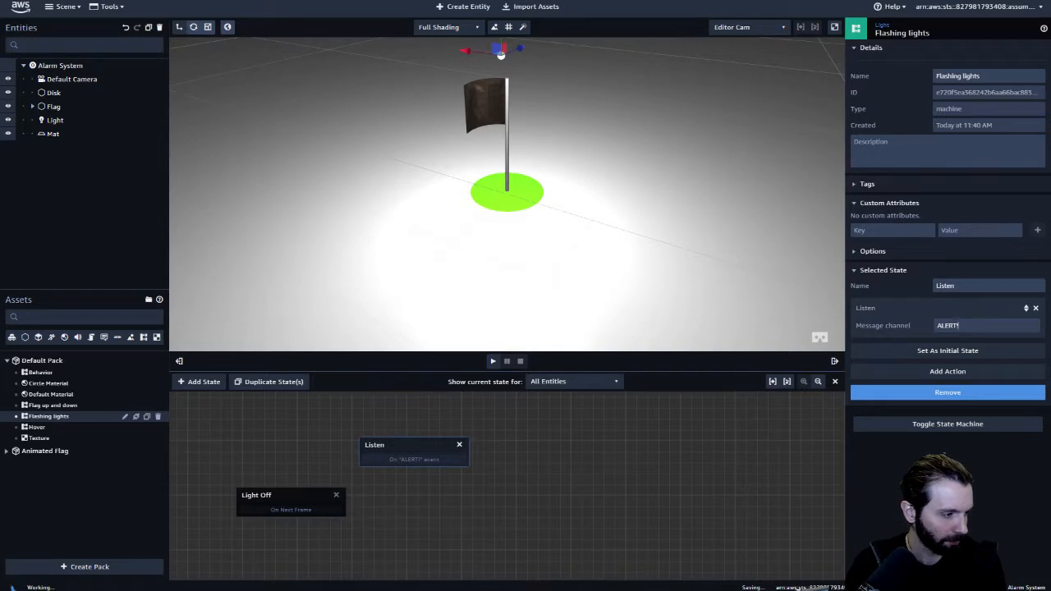
left_click_drag(394, 446, 355, 434)
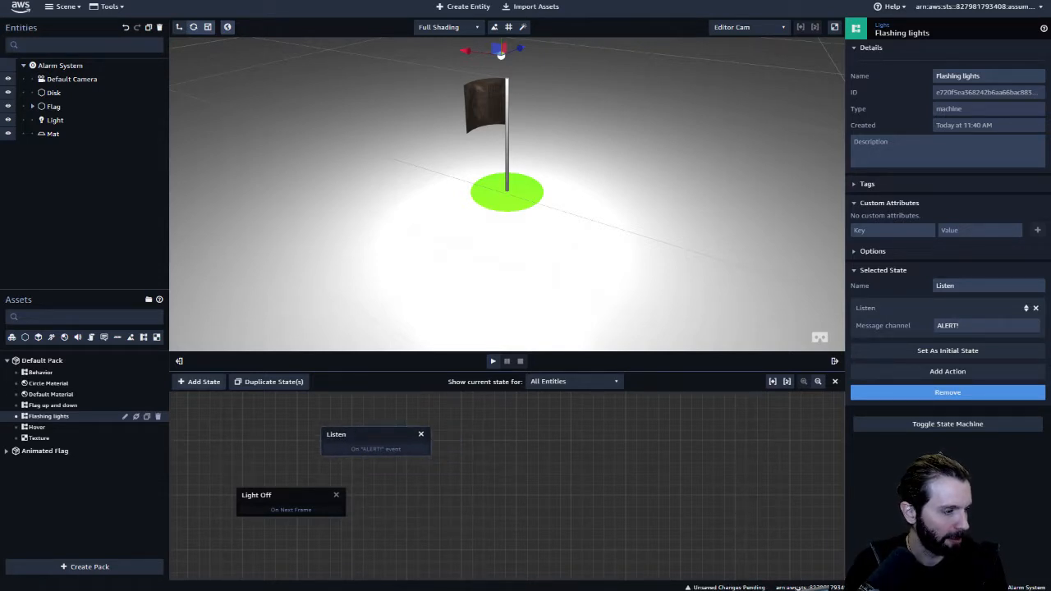
left_click(199, 381)
left_click_drag(501, 486, 519, 433)
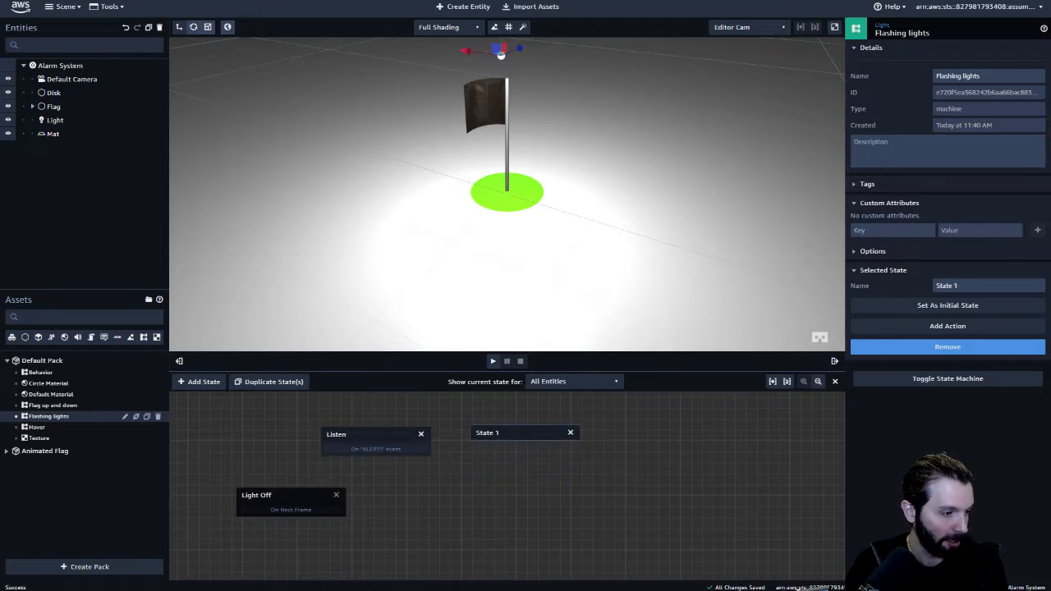
left_click(947, 347)
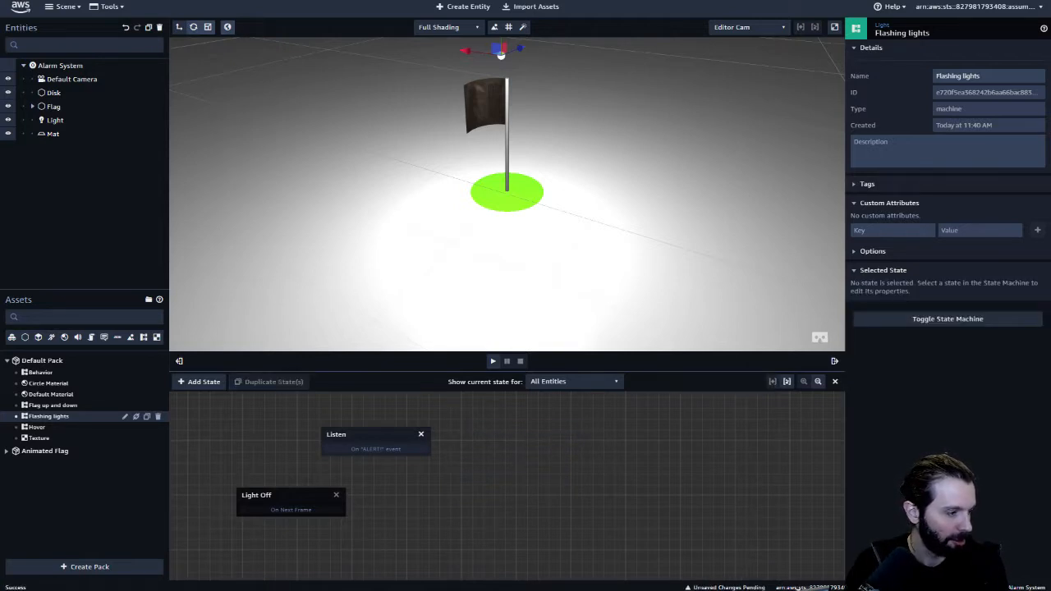
Duplicate the Light Off state, place the copy beside Listen, and rename it Red
left_click(287, 496)
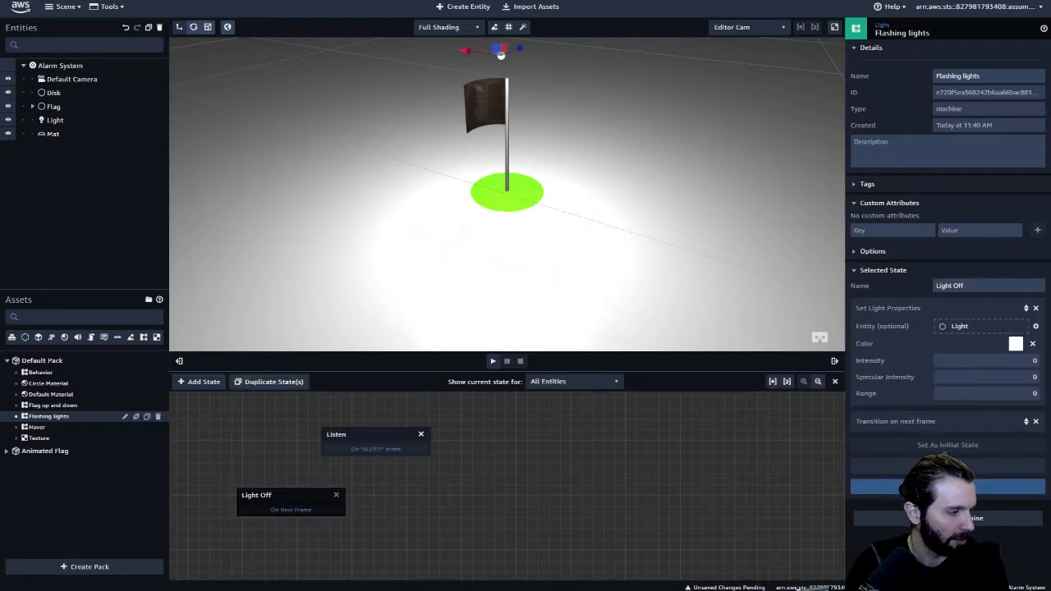
left_click(271, 382)
left_click_drag(271, 503, 509, 431)
triple_click(953, 285)
type("Tur")
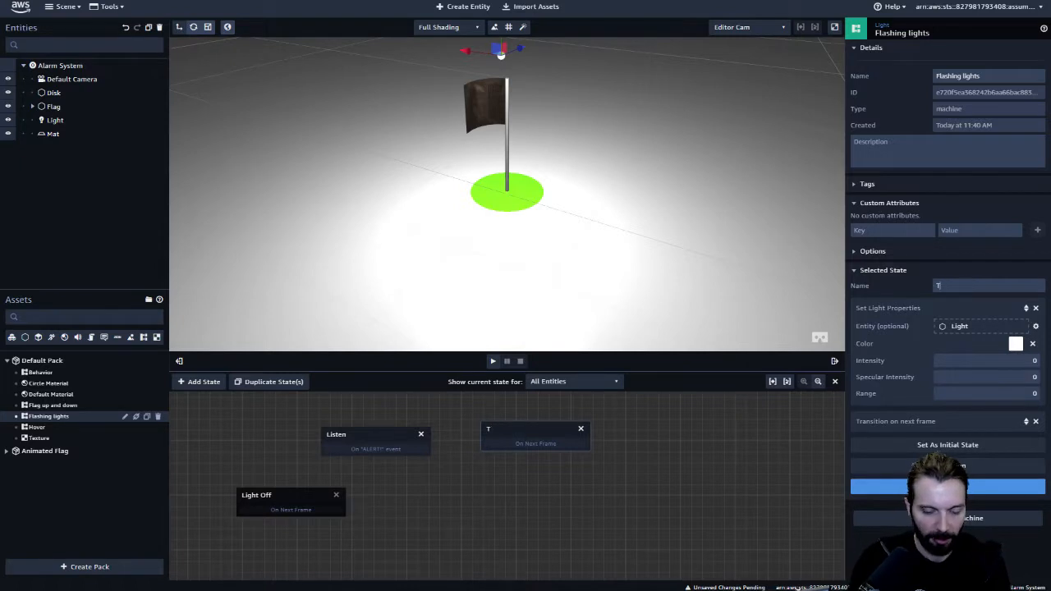
key("BackSpace")
key("BackSpace")
key("BackSpace")
type("Red")
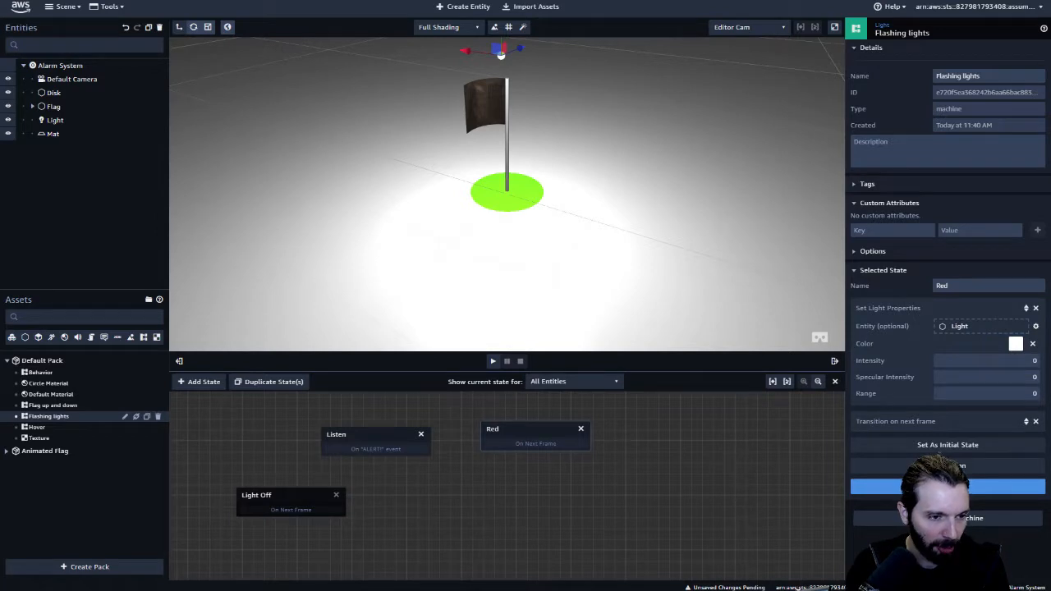
Set the Red state's light intensity to 5, specular intensity to 5 and range to 100
type("1")
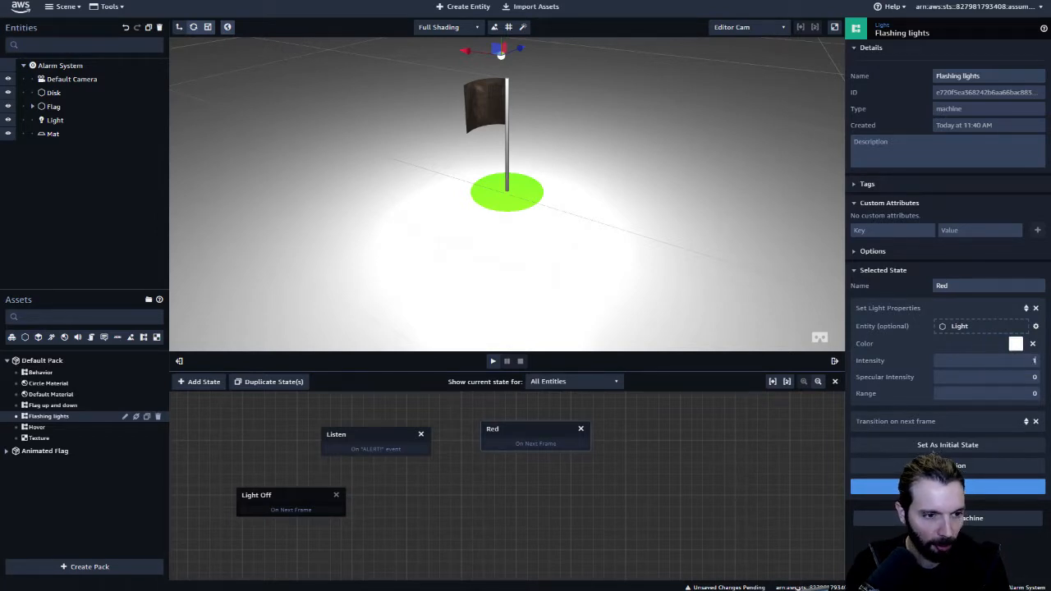
key("Tab")
type("1")
key("Tab")
type("100")
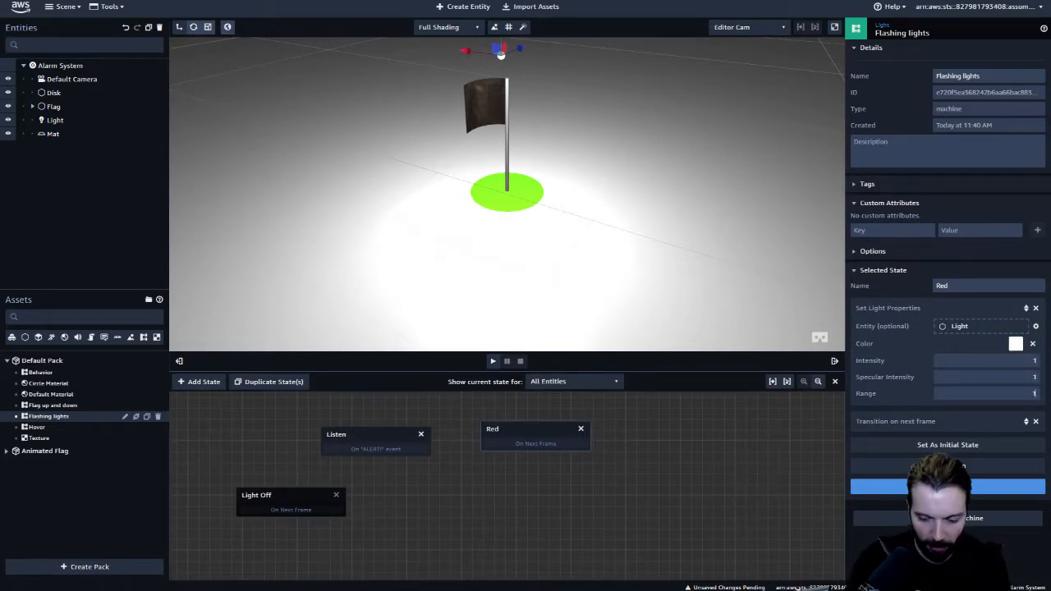
key("shift+Tab")
key("shift+Tab")
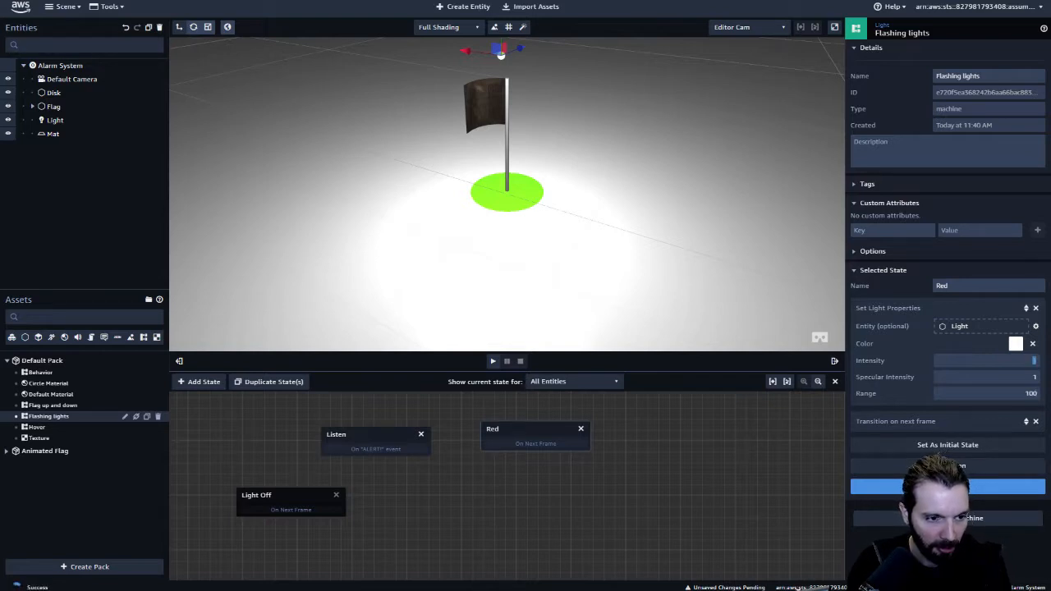
type("5")
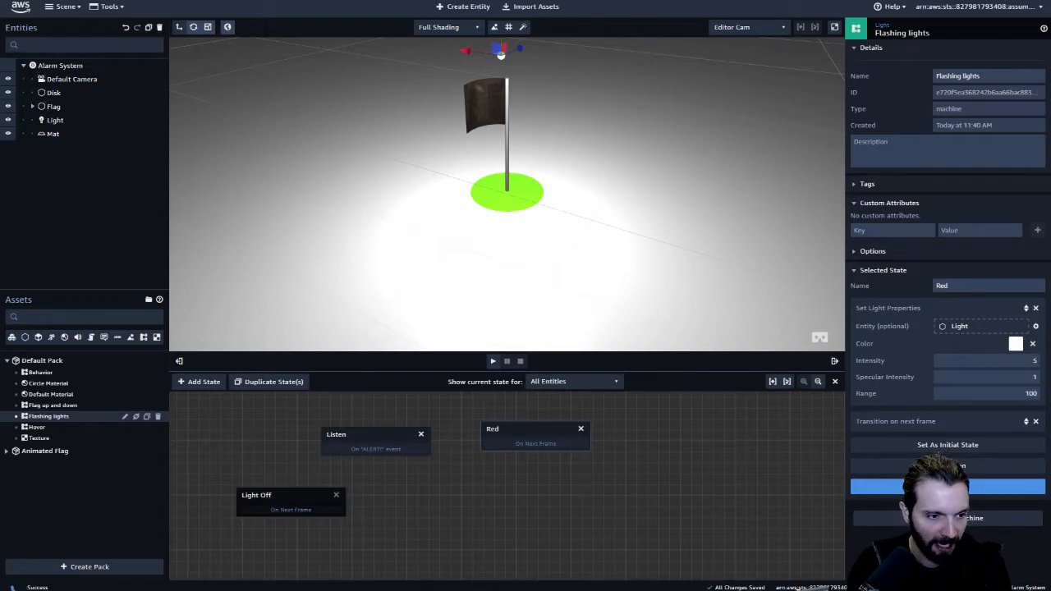
key("Tab")
type("5")
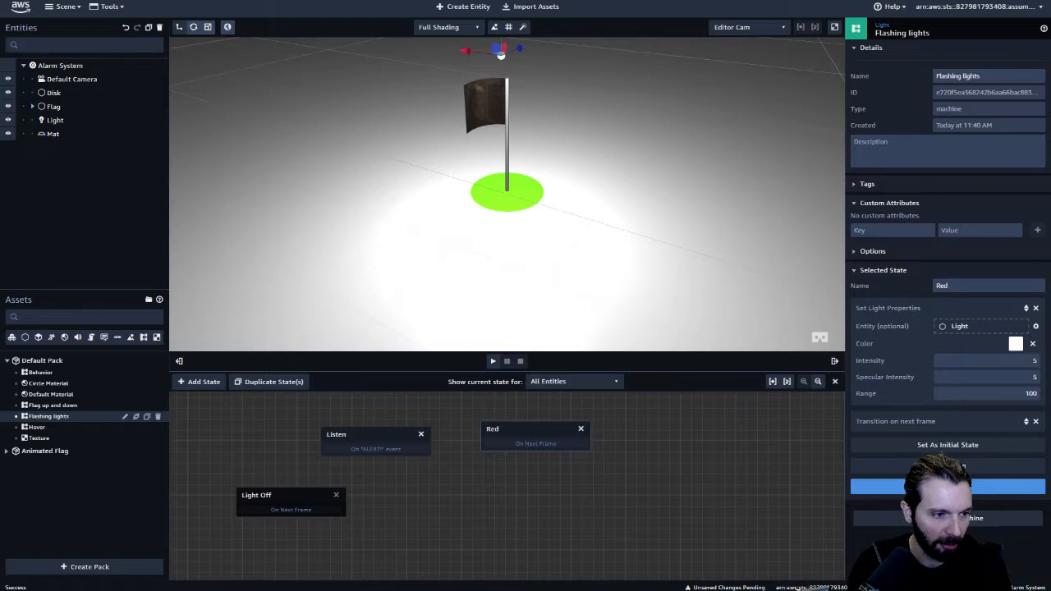
Set the Red state's light color to red (ef0f0f) and reposition the state slightly above Listen
left_click(1016, 344)
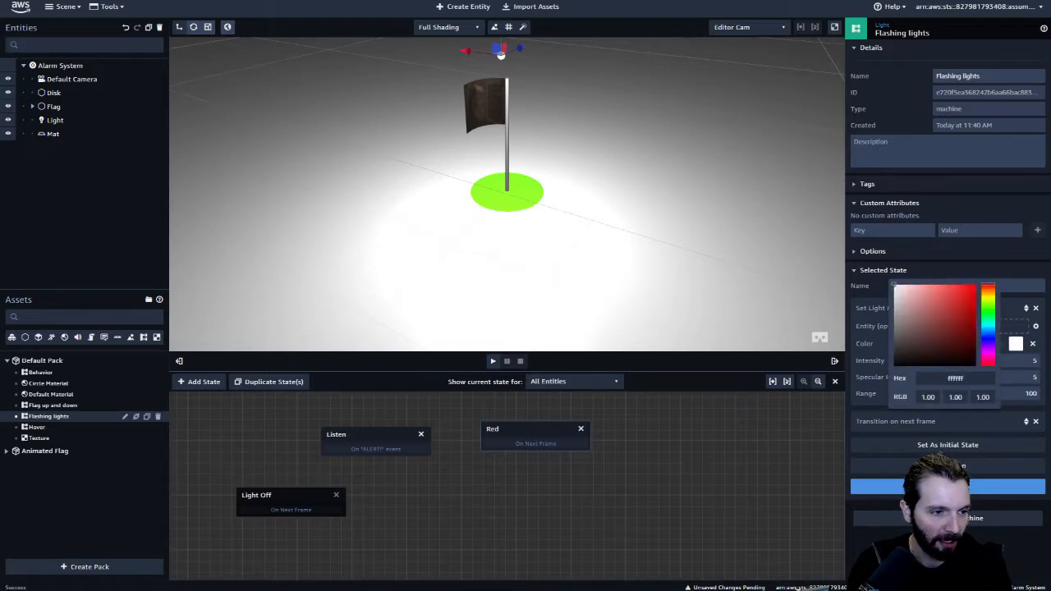
left_click(971, 289)
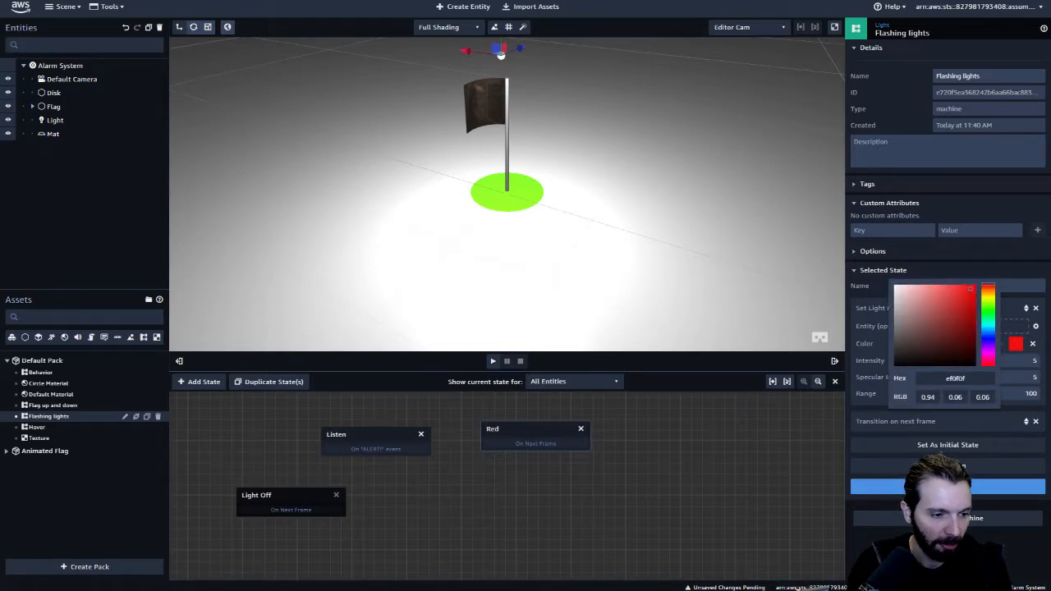
key("Escape")
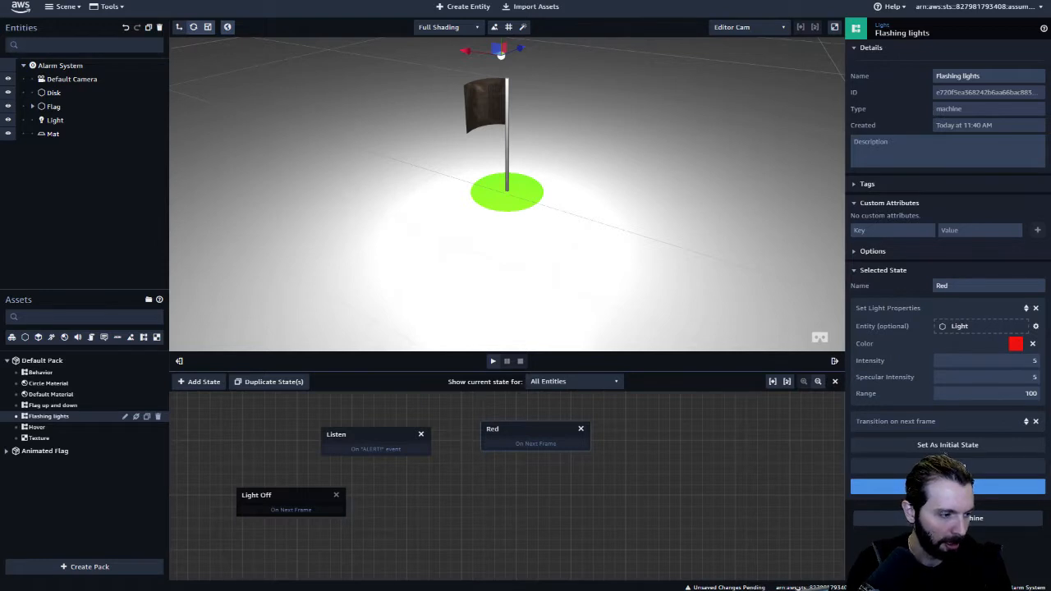
left_click_drag(529, 429, 536, 422)
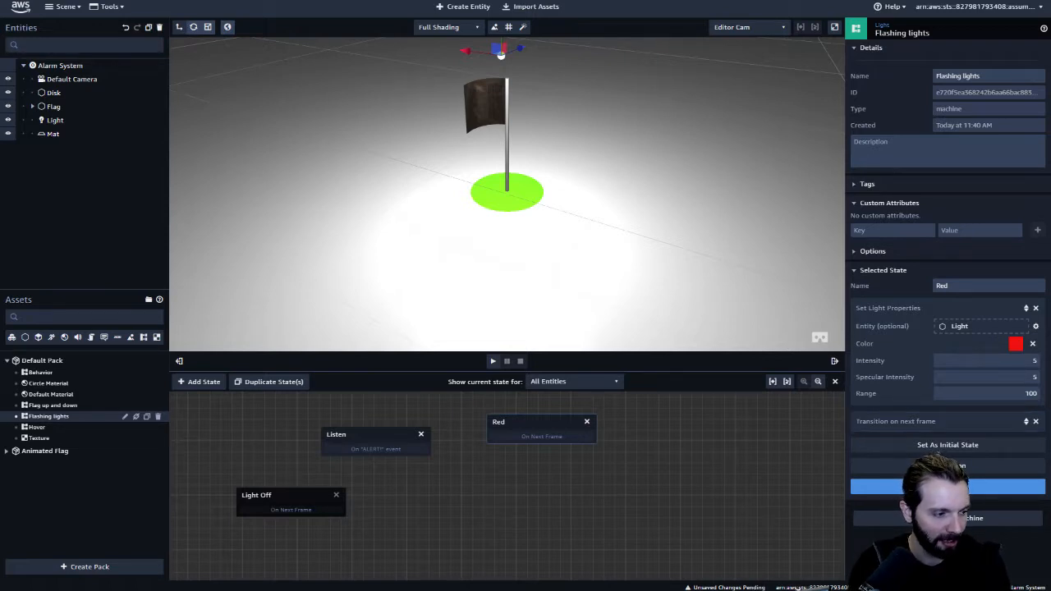
left_click_drag(536, 422, 508, 413)
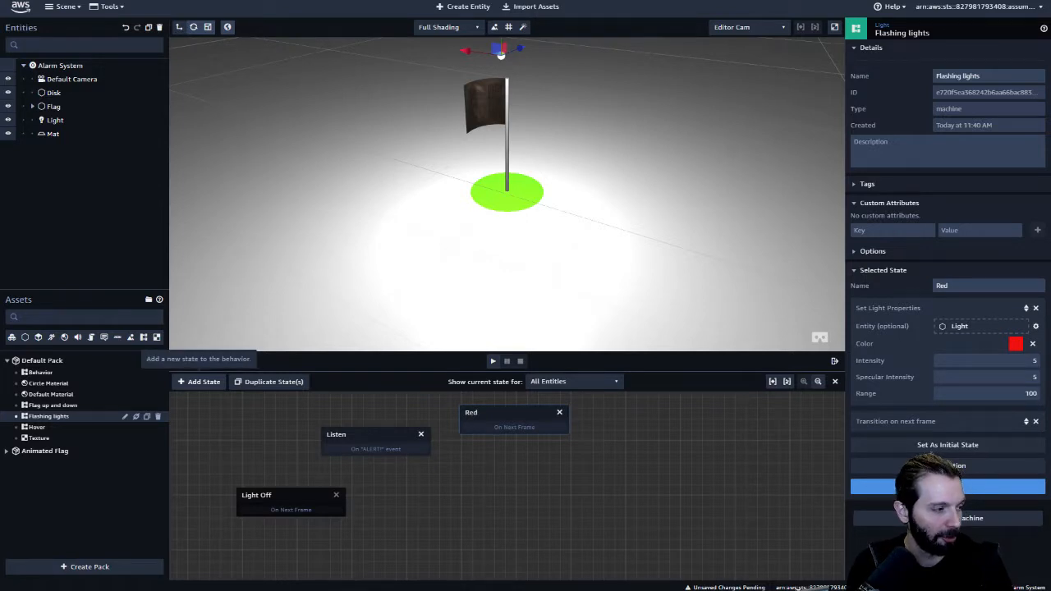
Add another state to the graph, place it beside Red, and name it wait
left_click(199, 382)
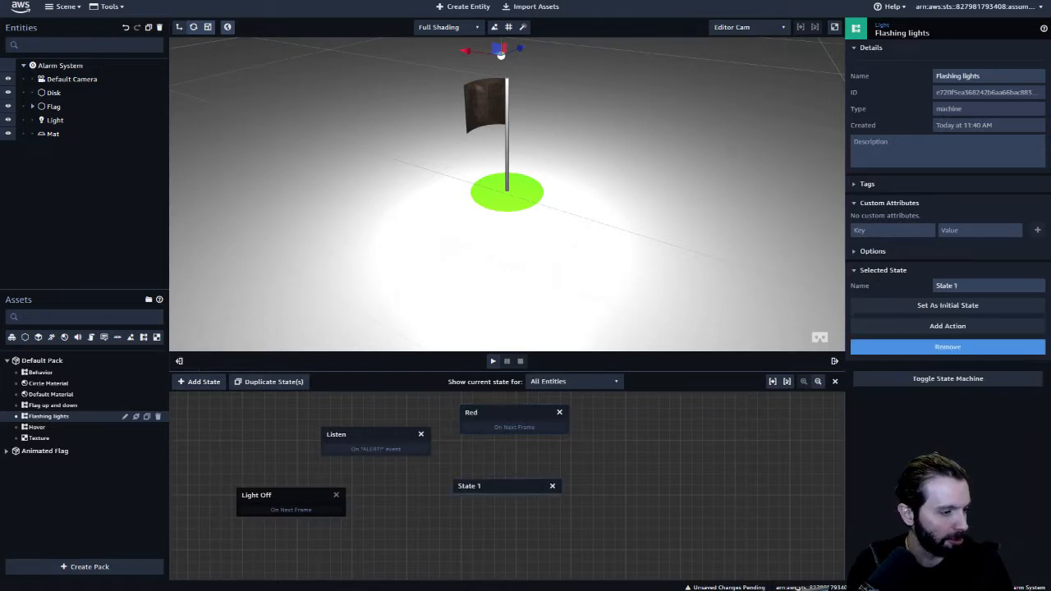
left_click_drag(492, 486, 642, 430)
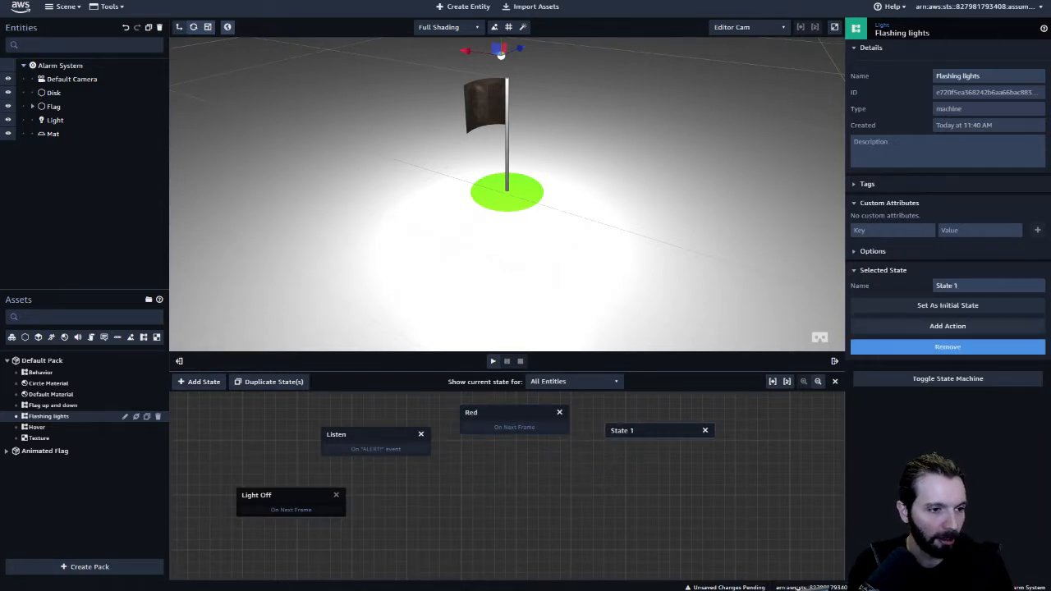
left_click_drag(964, 286, 890, 286)
type("wati")
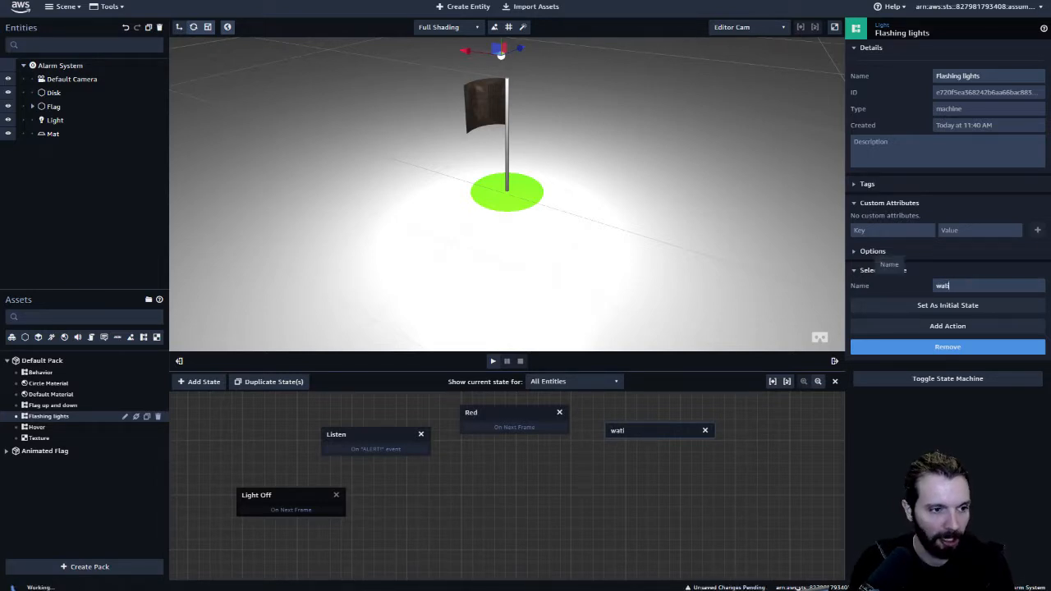
key("BackSpace")
key("BackSpace")
type("it")
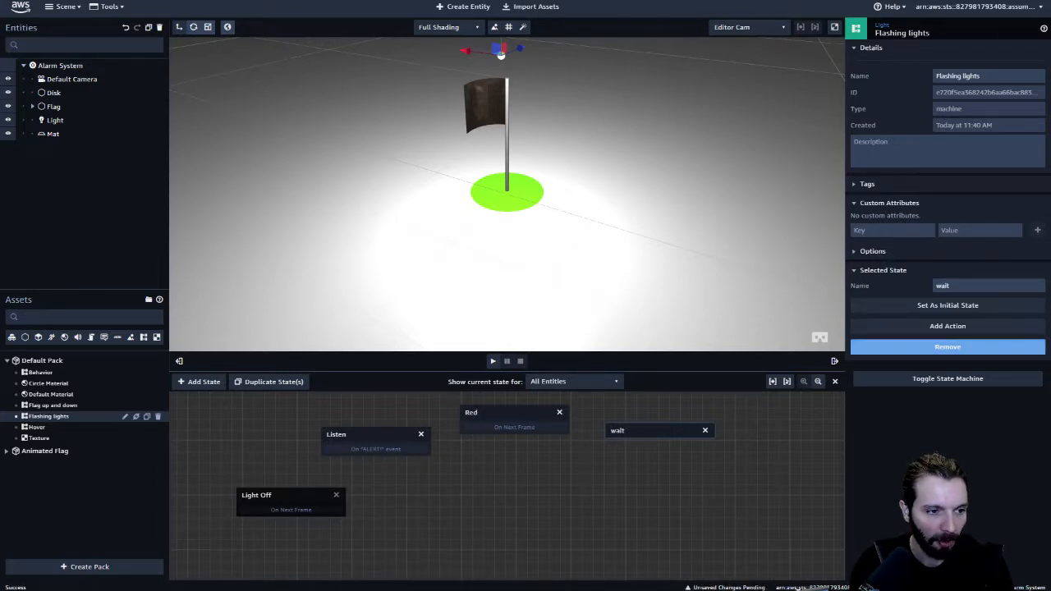
Add a Wait action to the wait state
left_click(948, 326)
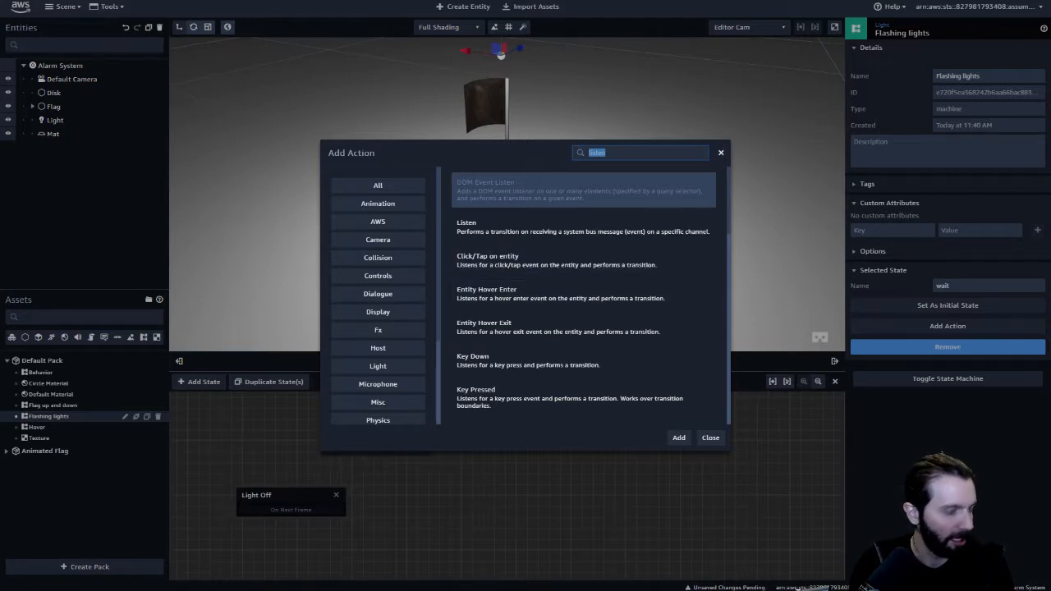
type("wait")
key("Return")
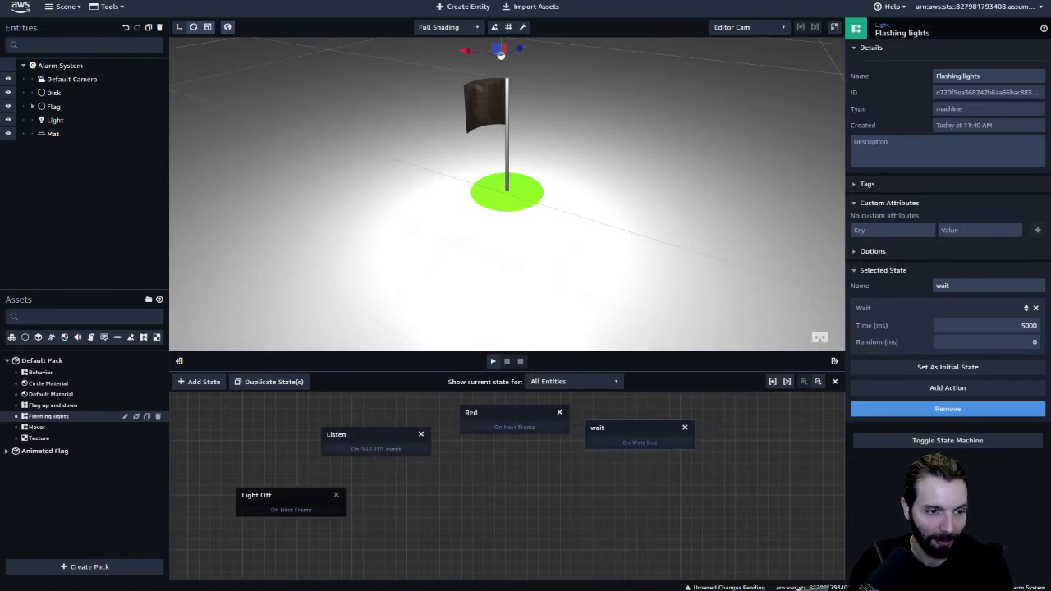
Set the wait state's time to 500 ms and shift the state slightly farther from Red
key("shift+Right")
key("shift+Right")
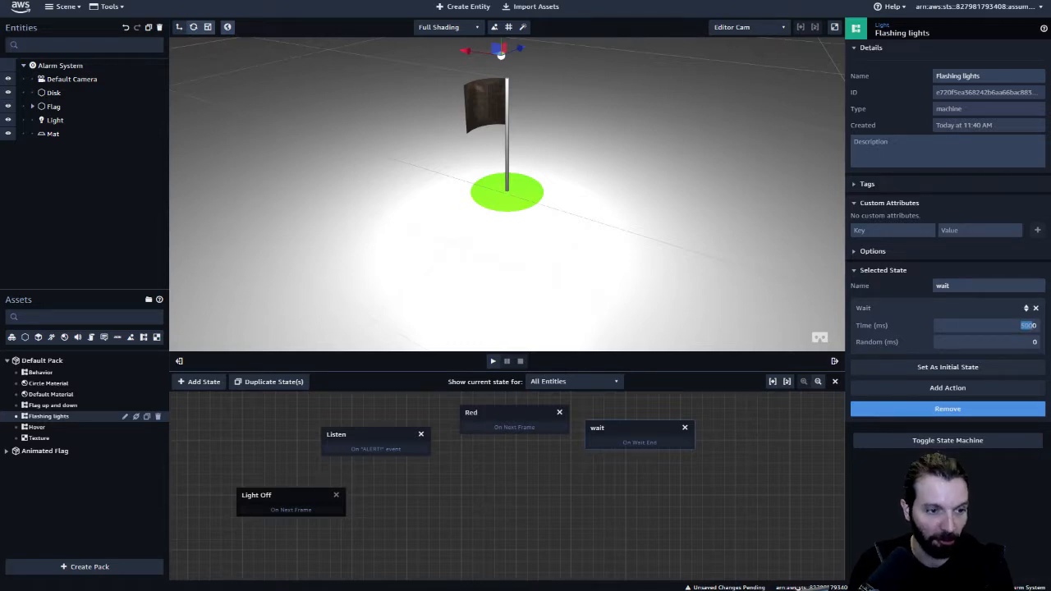
type("5")
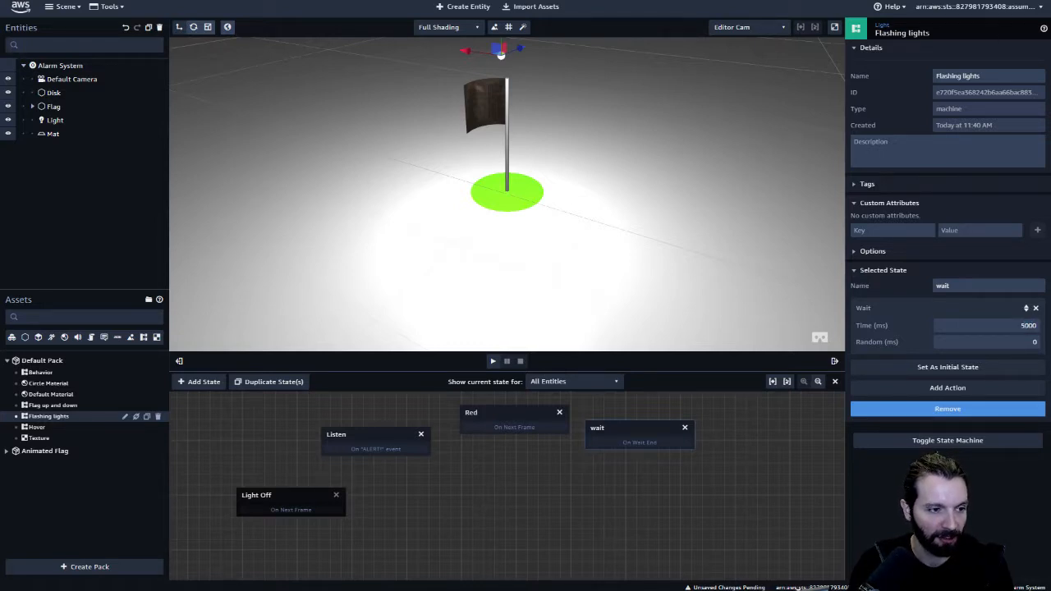
key("shift+Left")
key("shift+Left")
key("shift+Left")
key("shift+Left")
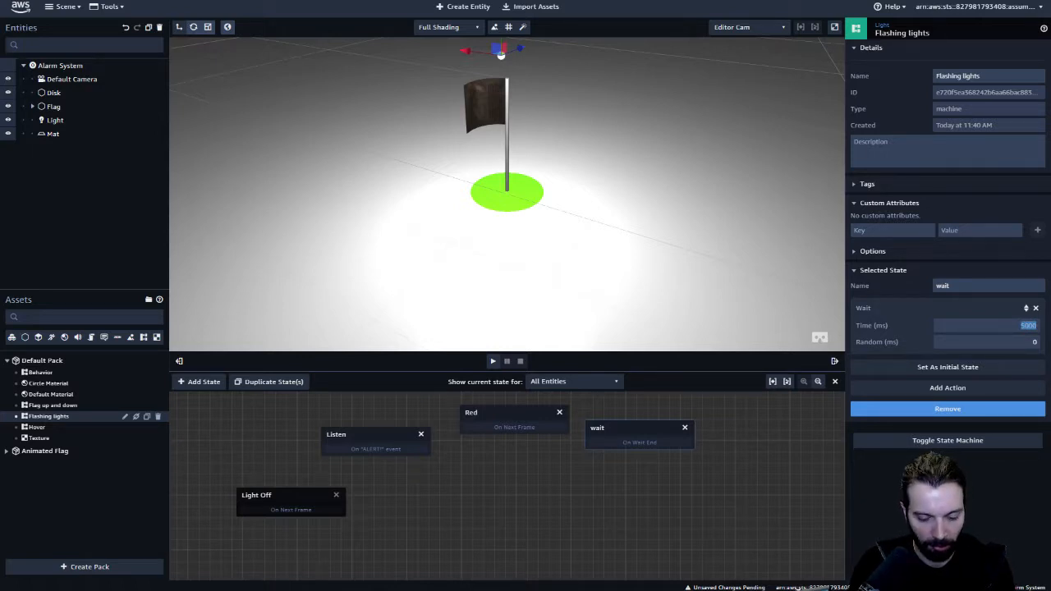
type("1500")
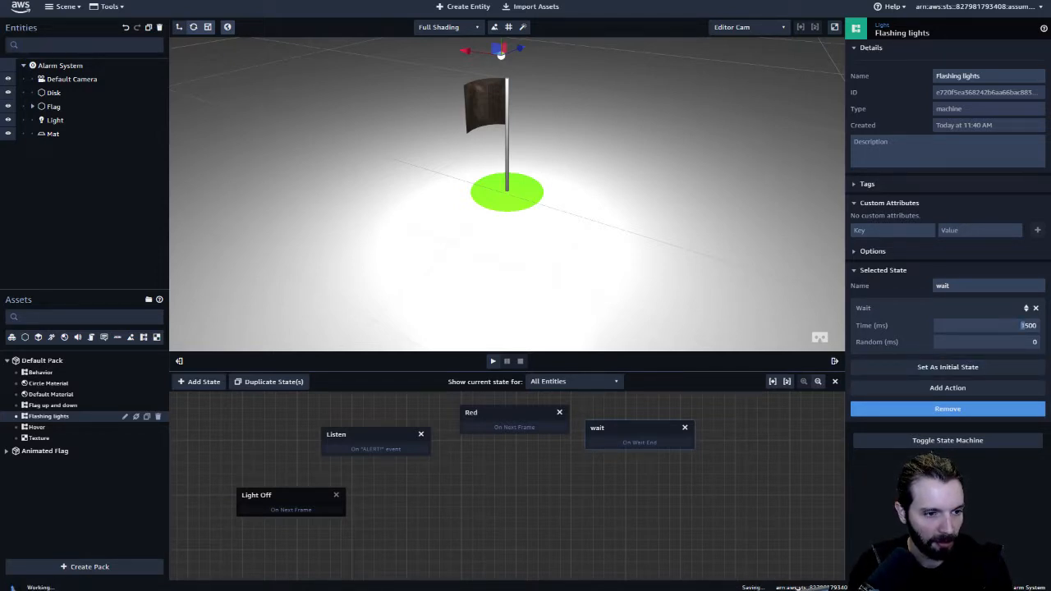
key("BackSpace")
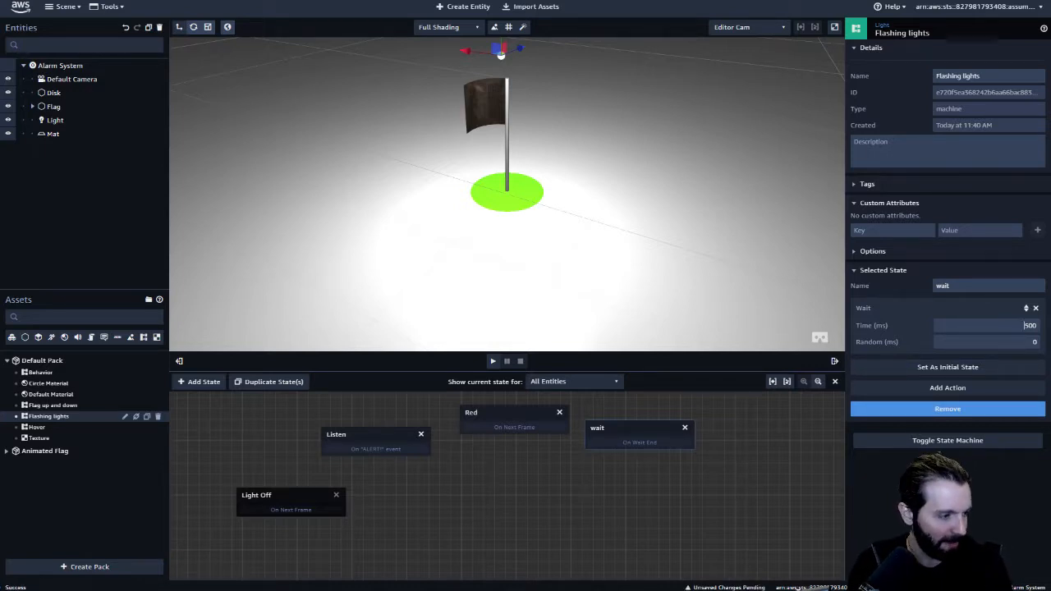
mouse_move(632, 428)
left_mouse_down()
mouse_move(657, 444)
mouse_move(646, 427)
left_mouse_up()
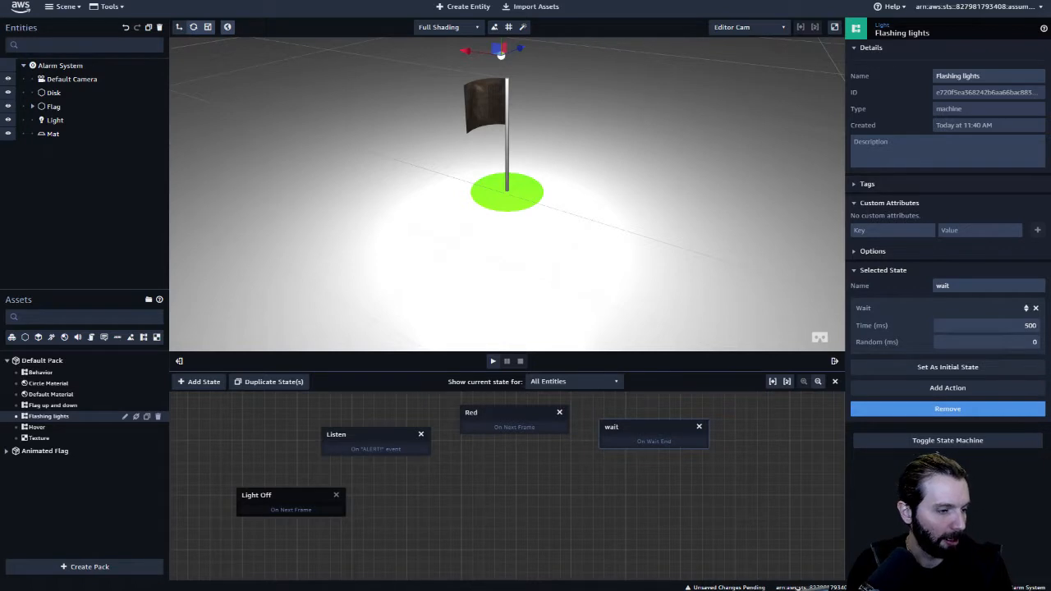
Duplicate the Red state, place the copy beyond wait in the graph, and rename it Blue
scroll(506, 487, "down", 3)
scroll(506, 477, "down", 3)
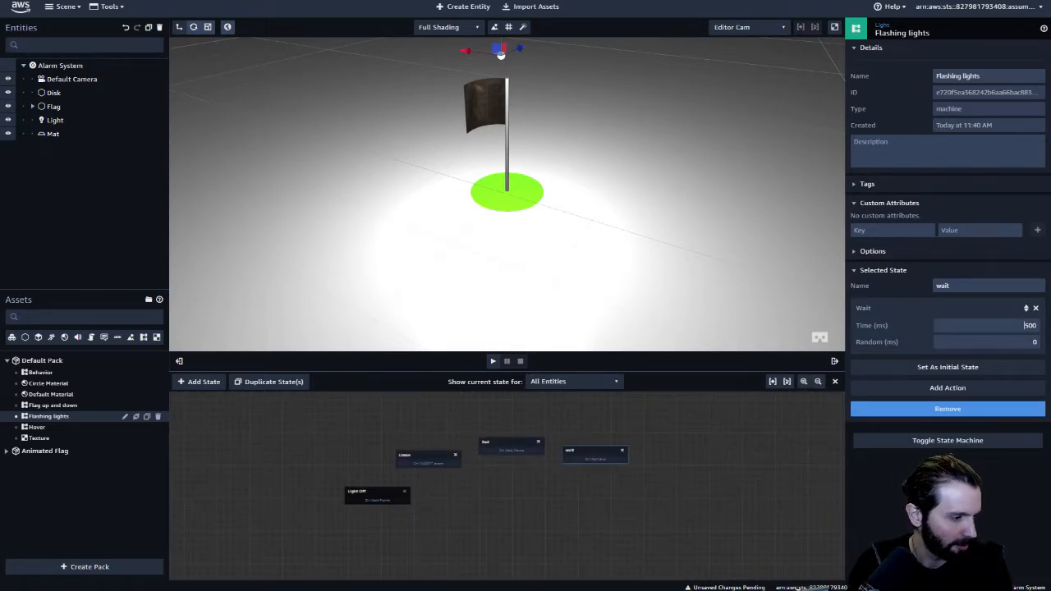
left_click(509, 444)
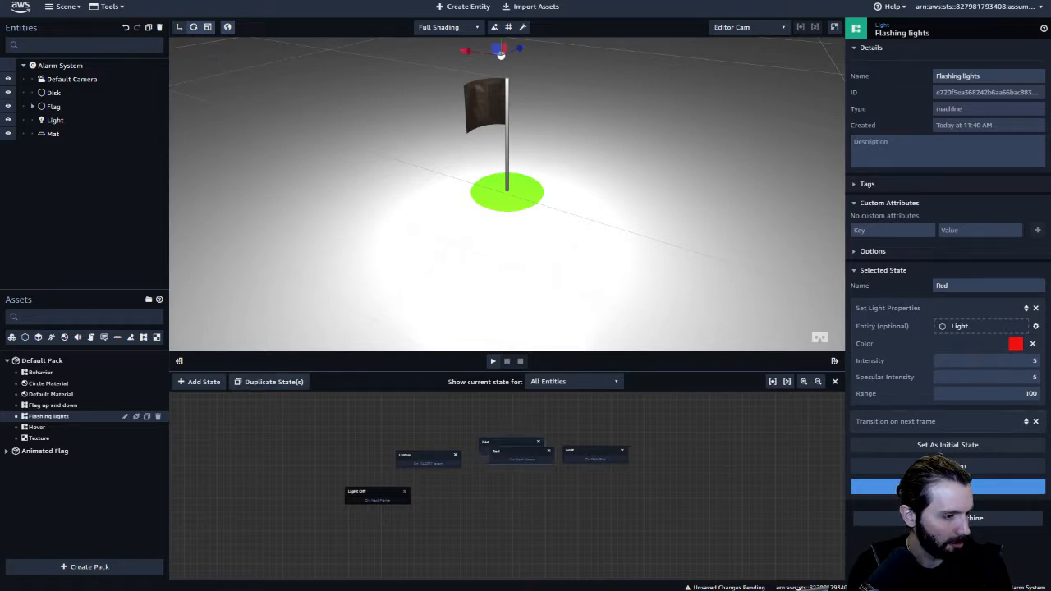
left_click(271, 381)
left_click_drag(694, 468, 679, 468)
double_click(943, 286)
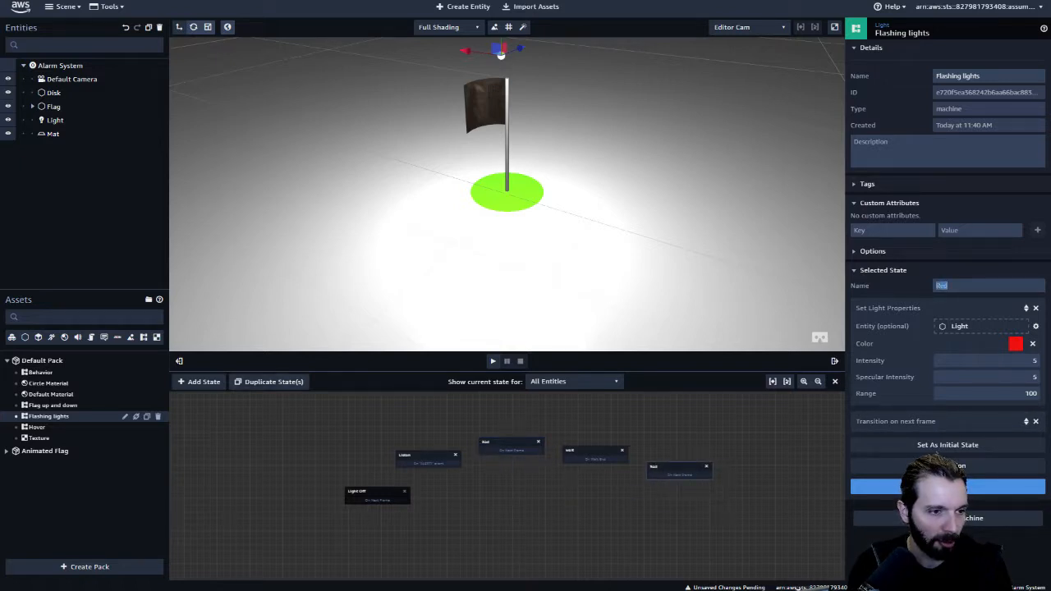
type("li")
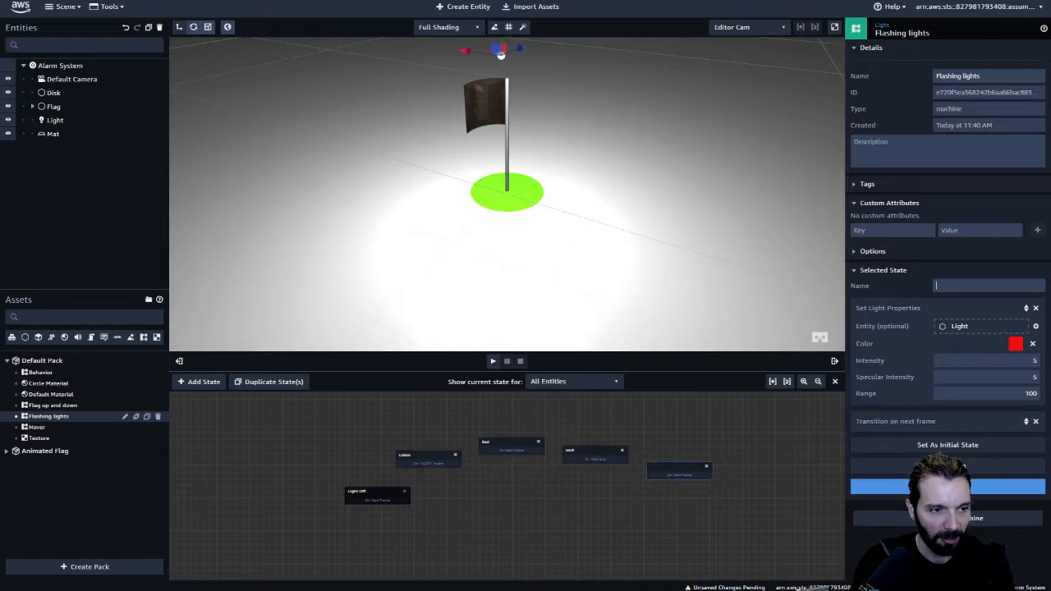
type("Blue")
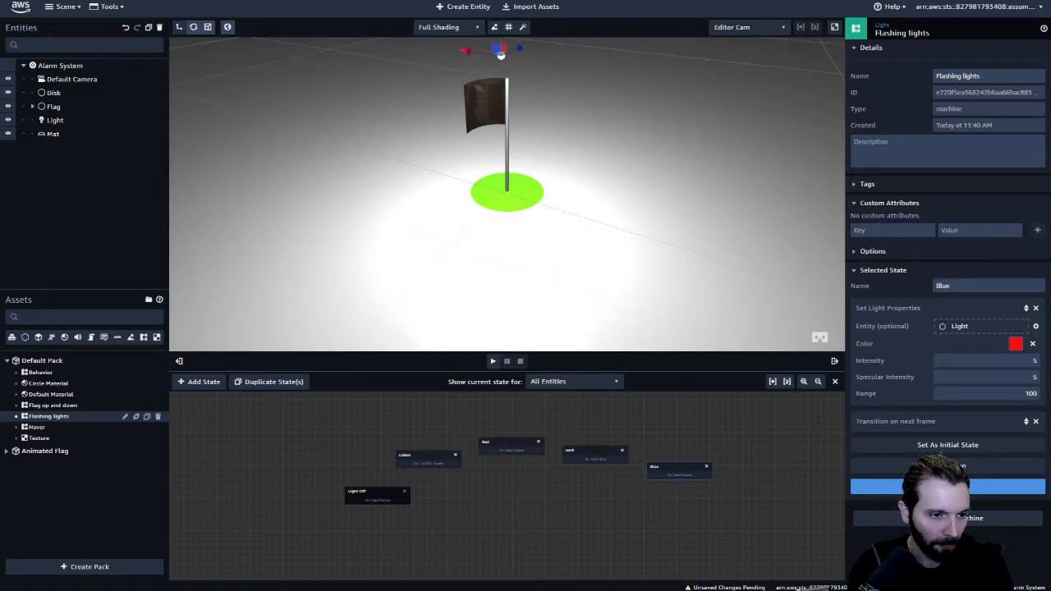
Set the Blue state's light color to blue (0f3cef)
left_click(1016, 344)
left_click(988, 336)
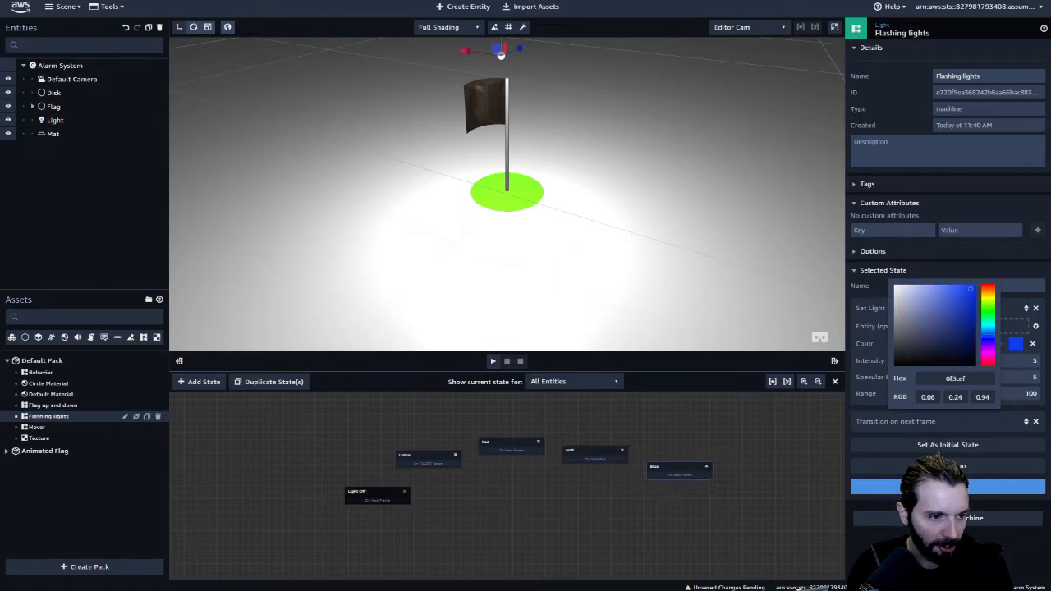
key("Escape")
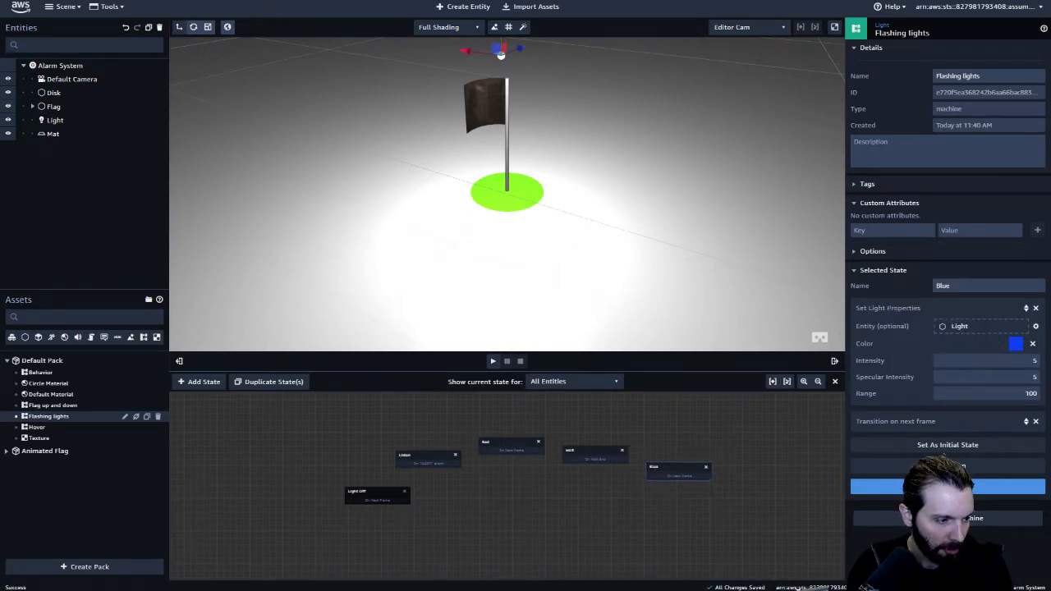
Duplicate the wait, Red and wait states in turn, arranging the copies below Blue in a row running back toward Light Off
left_click(595, 452)
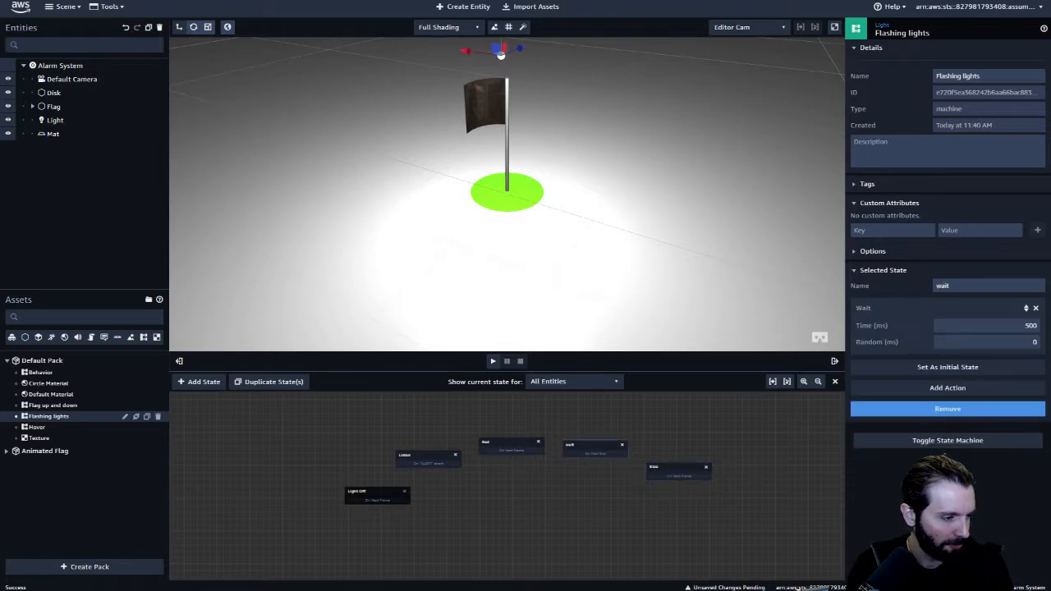
key("ctrl+c")
key("ctrl+v")
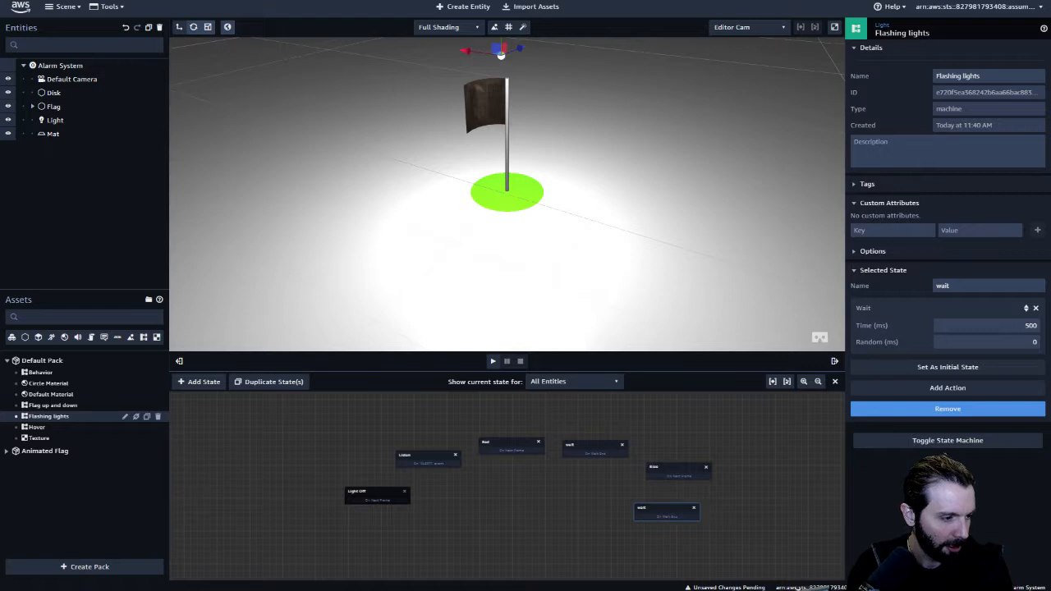
left_click(511, 448)
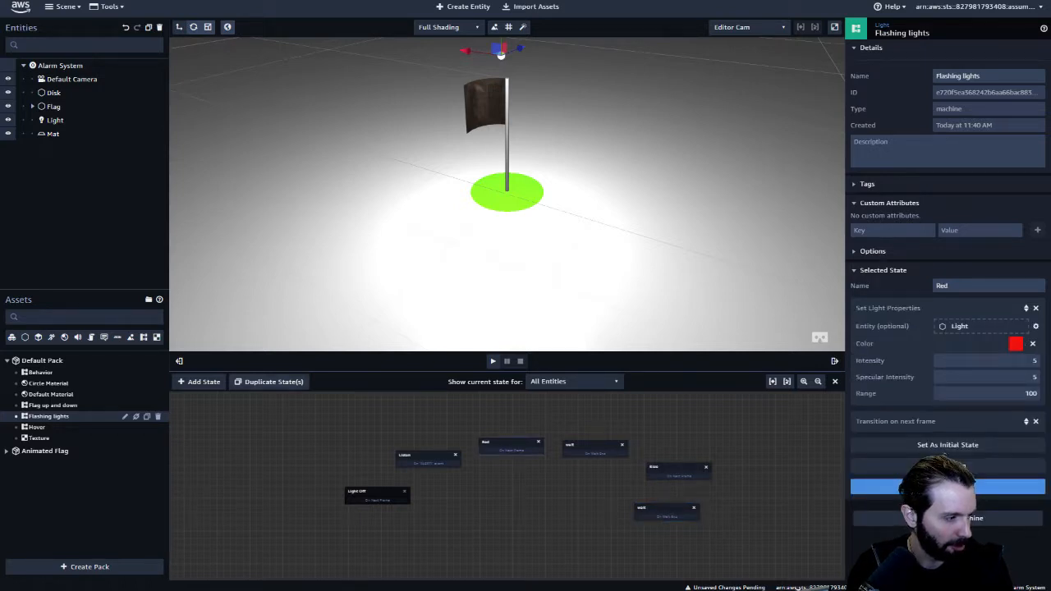
key("ctrl+c")
key("ctrl+v")
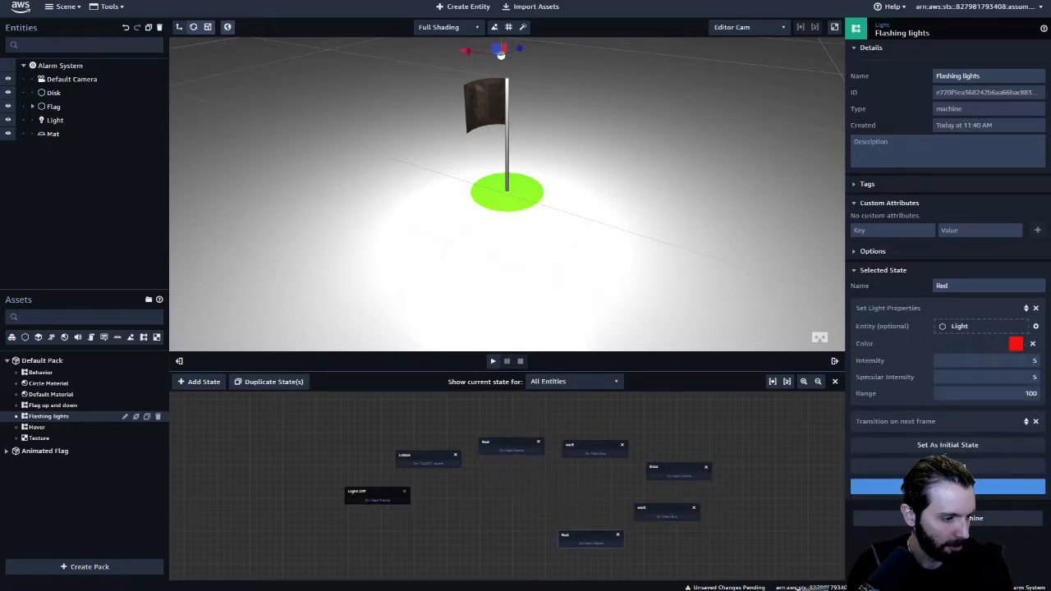
left_click(595, 448)
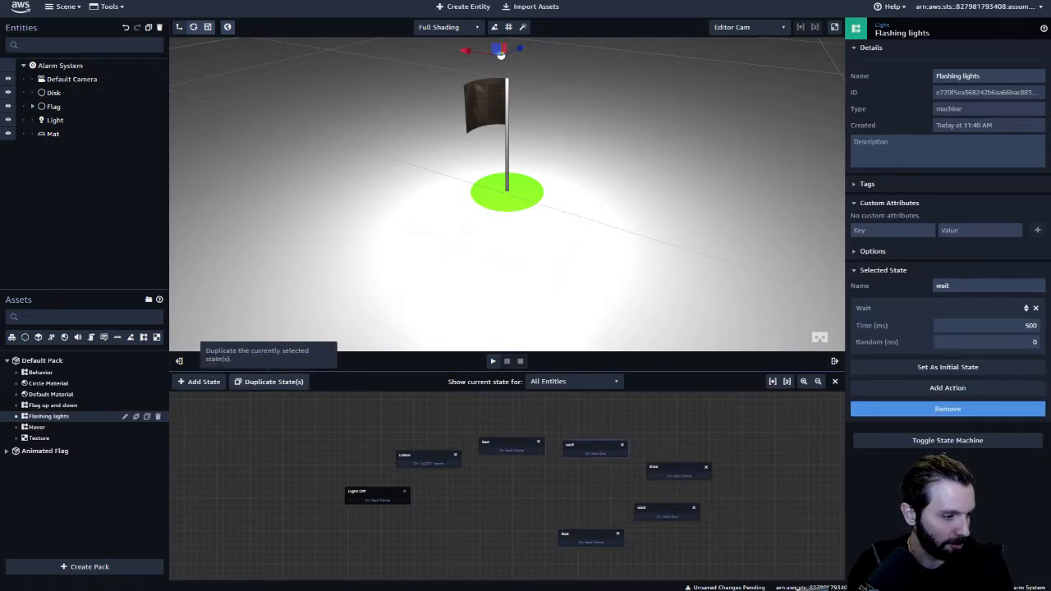
left_click(271, 381)
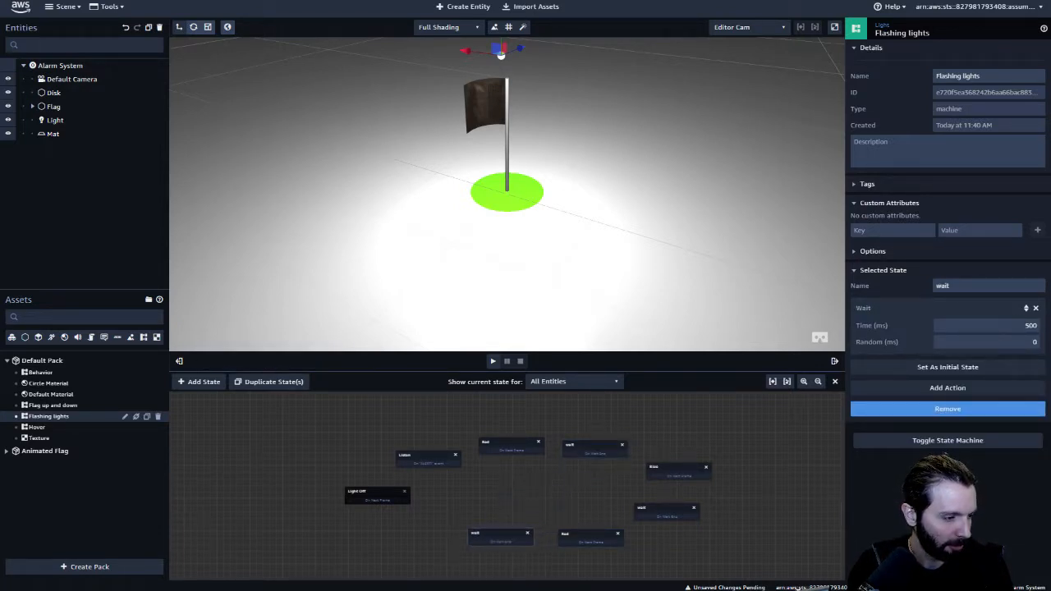
Extend the lower row with copies of Blue and wait, moving Light Off away from the other states to make room
left_click(677, 469)
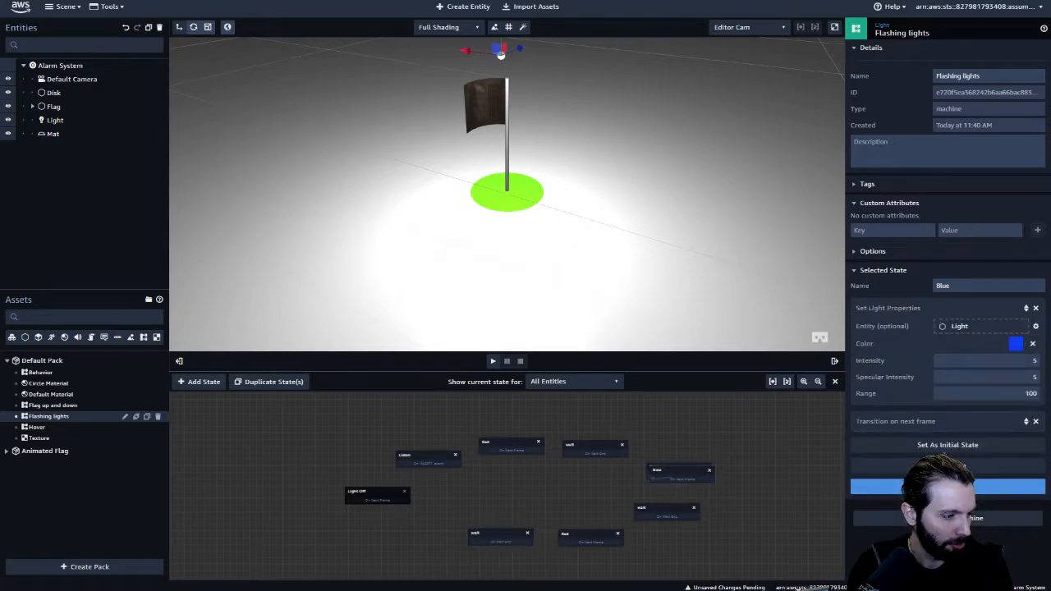
left_click_drag(673, 479, 387, 526)
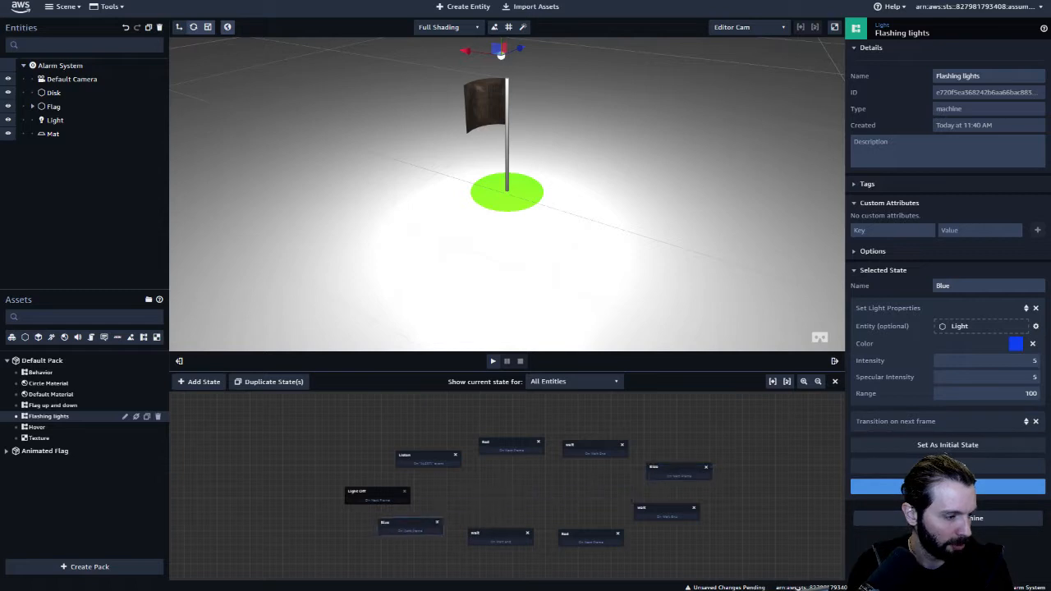
left_click_drag(362, 493, 271, 485)
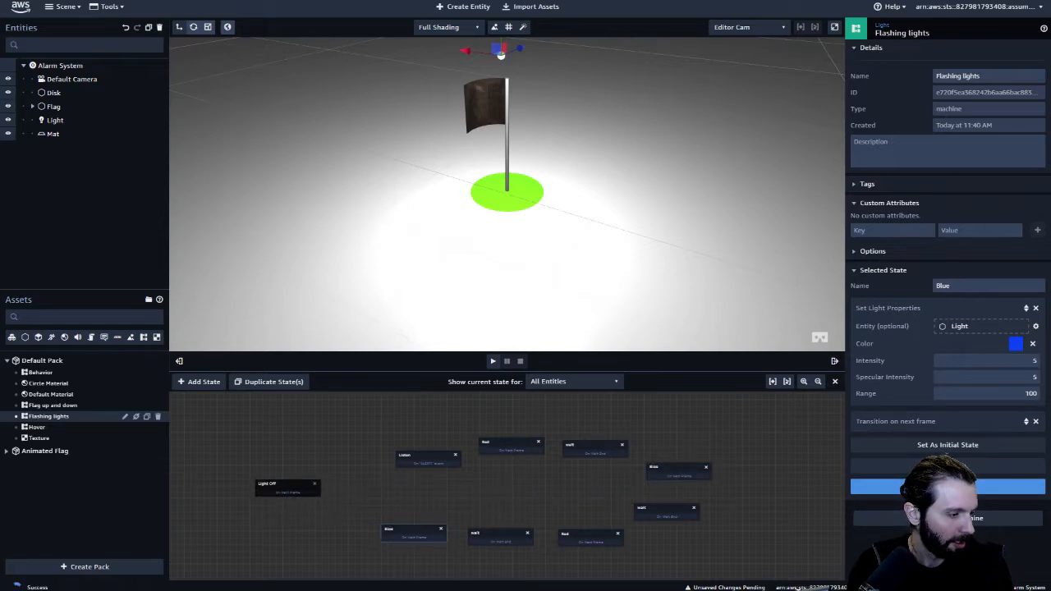
left_click_drag(499, 535, 337, 525)
left_click_drag(281, 487, 266, 455)
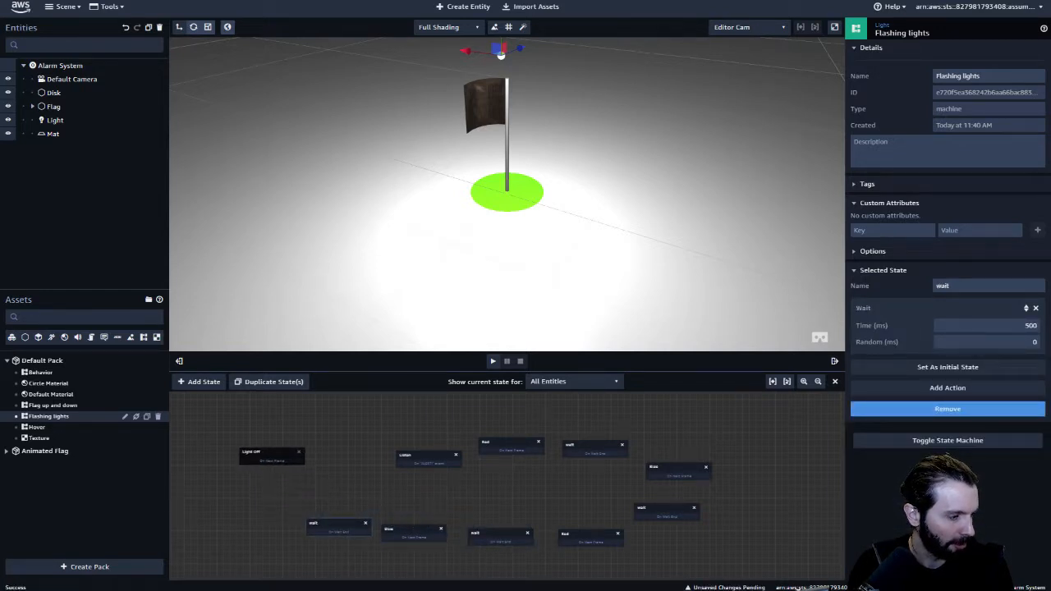
Spread the Listen, Red, wait and Blue states and the wait below Blue outward into a wider ring
left_click_drag(427, 457, 414, 425)
left_click_drag(509, 445, 517, 424)
left_click_drag(594, 448, 601, 434)
left_click_drag(674, 468, 676, 464)
left_click_drag(667, 509, 683, 507)
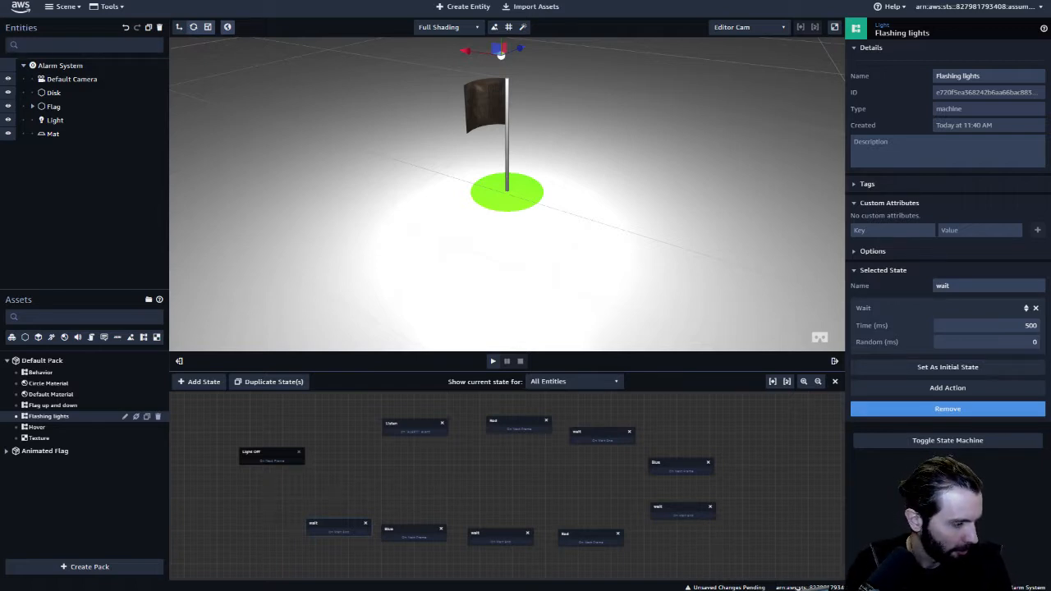
Connect all states with transitions in a loop from Light Off through Listen and the alternating color and wait states, then back, and tidy the layout
mouse_move(271, 453)
left_mouse_down()
mouse_move(271, 463)
mouse_move(339, 462)
mouse_move(386, 441)
mouse_move(509, 435)
mouse_move(488, 423)
mouse_move(662, 446)
mouse_move(602, 427)
mouse_move(651, 464)
left_mouse_up()
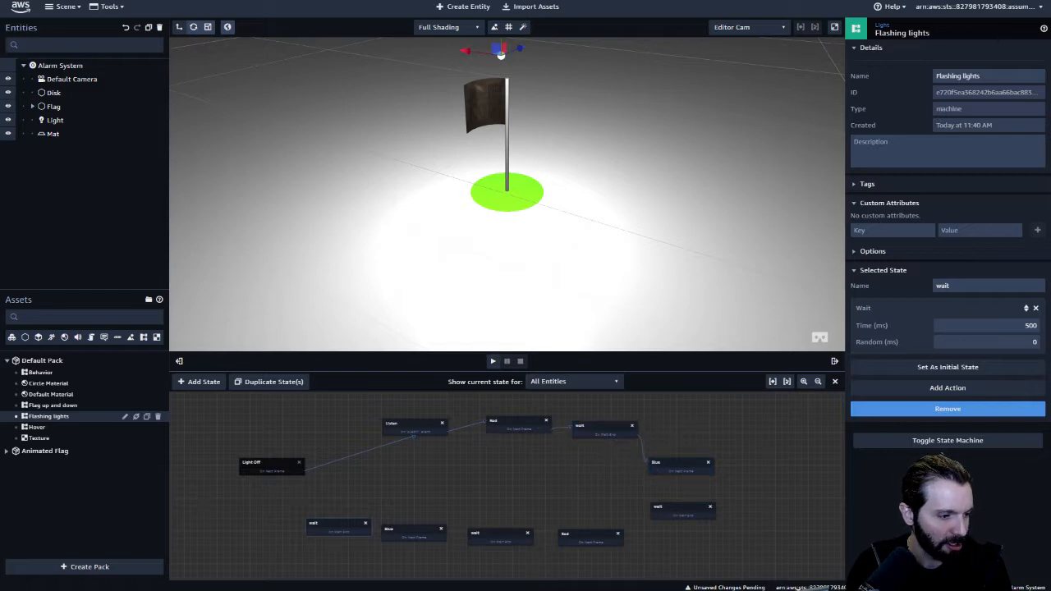
left_click_drag(681, 507, 337, 518)
left_click_drag(275, 474, 316, 514)
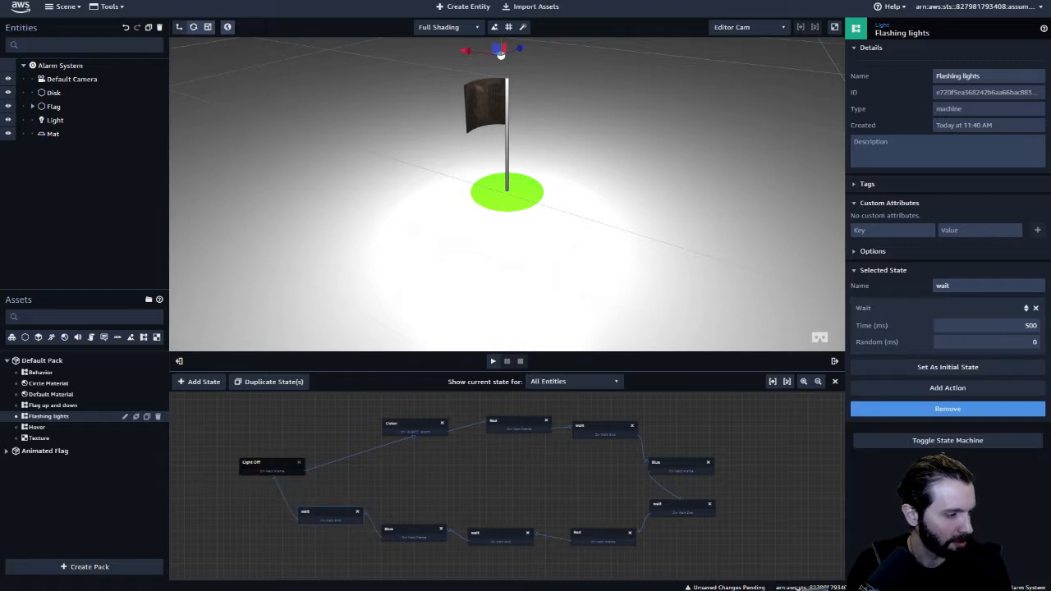
left_click_drag(263, 465, 293, 458)
left_click_drag(670, 504, 697, 508)
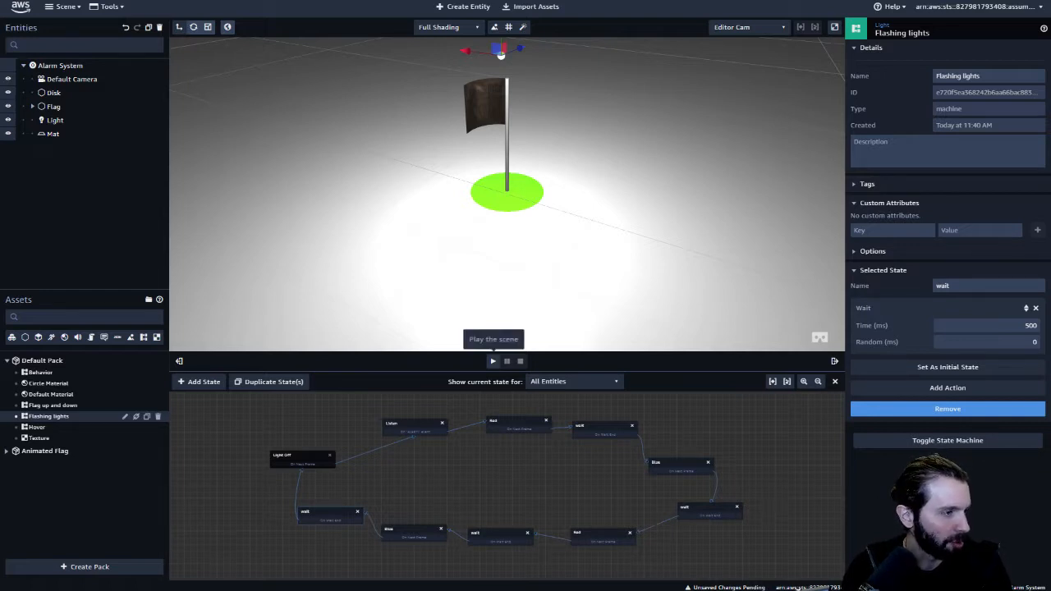
Play the scene and add a directional light entity to it
left_click(493, 362)
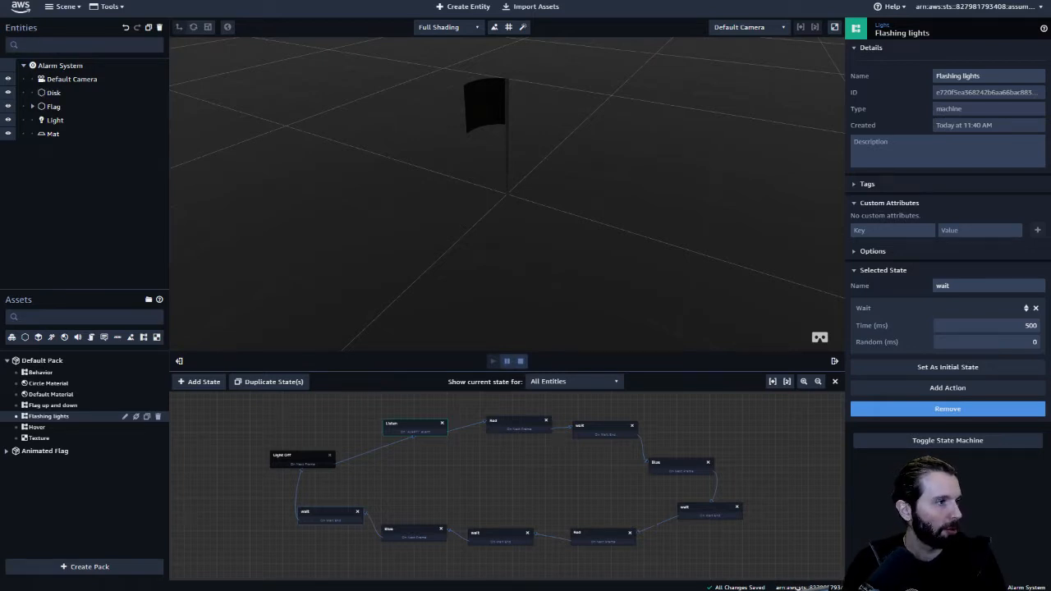
left_click(463, 7)
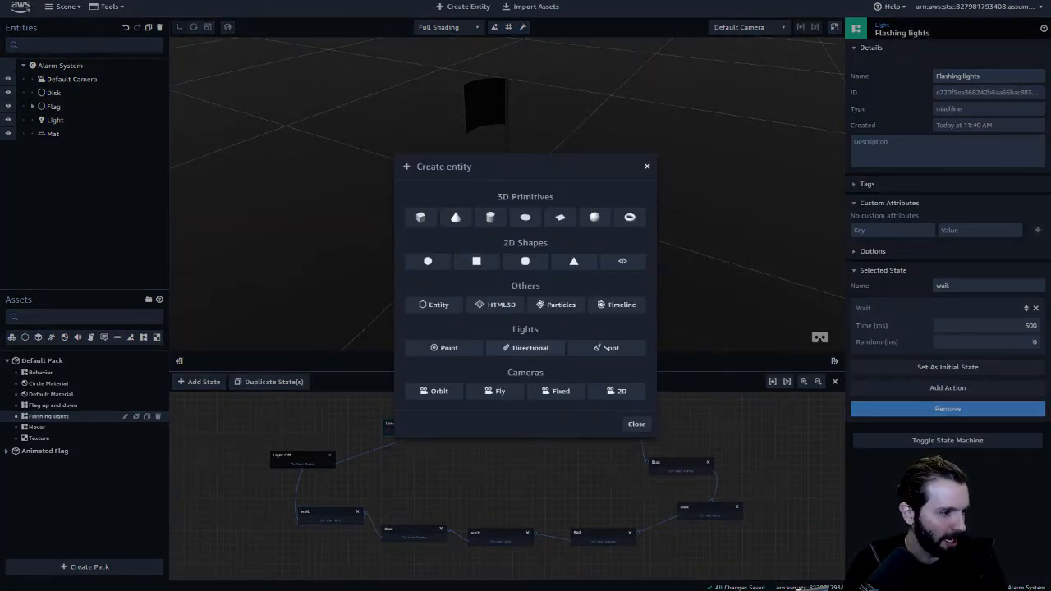
left_click(530, 348)
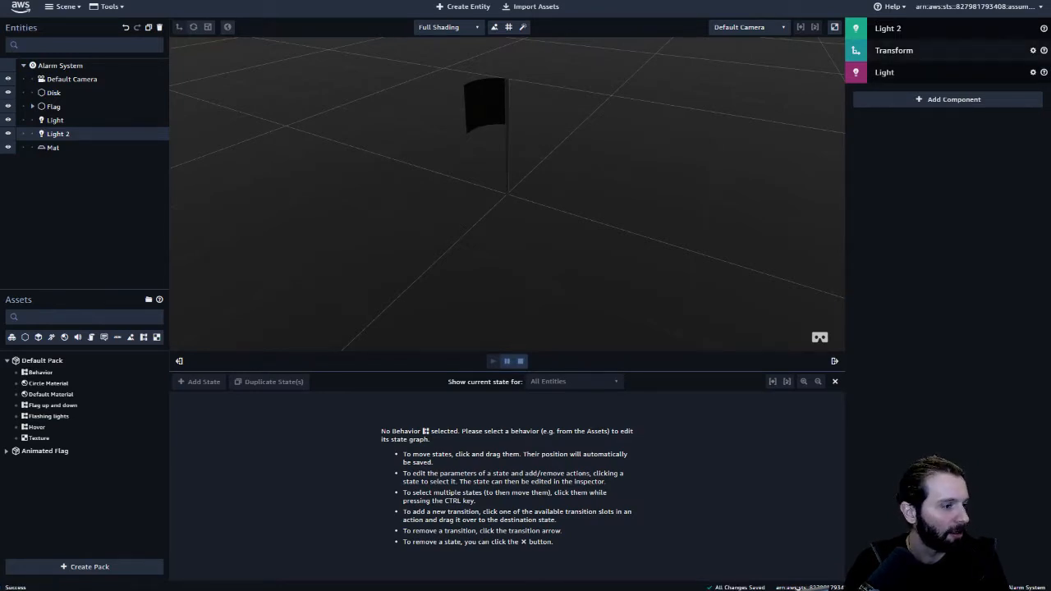
Set the X rotation of Light 2 to -90
left_click(945, 50)
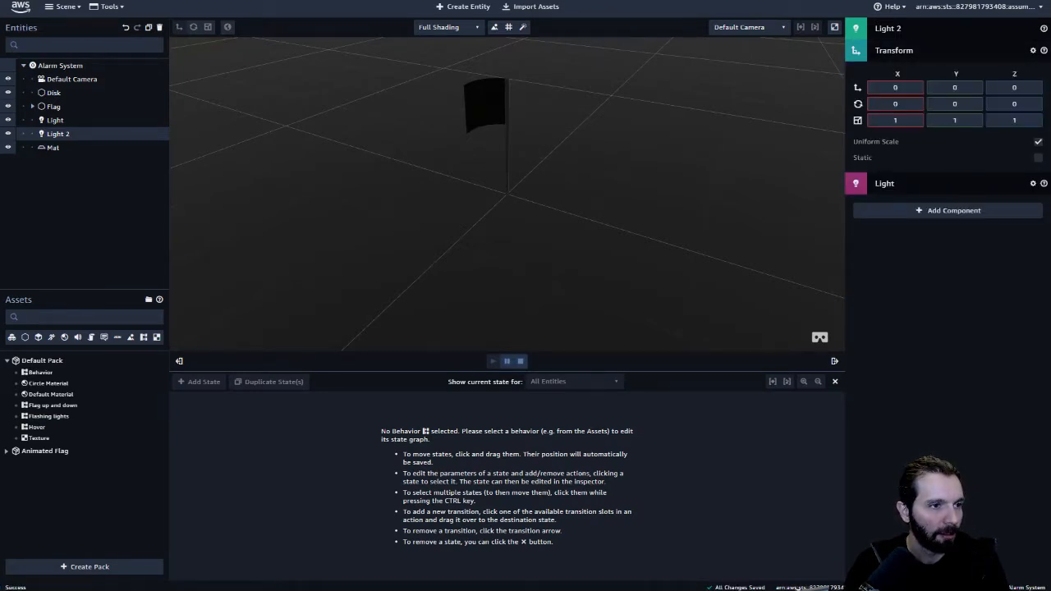
left_click(895, 104)
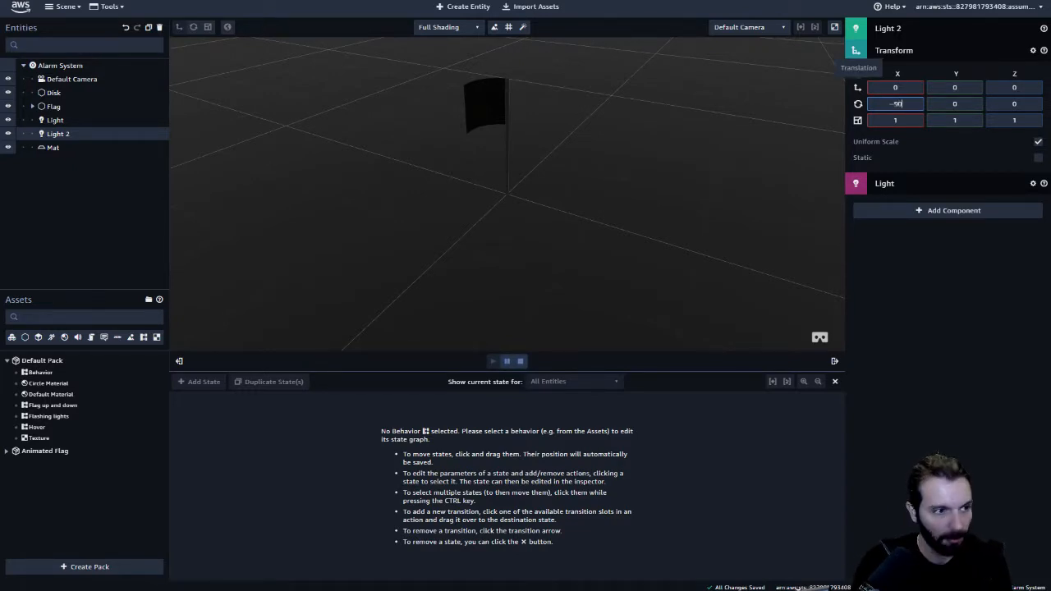
key("Return")
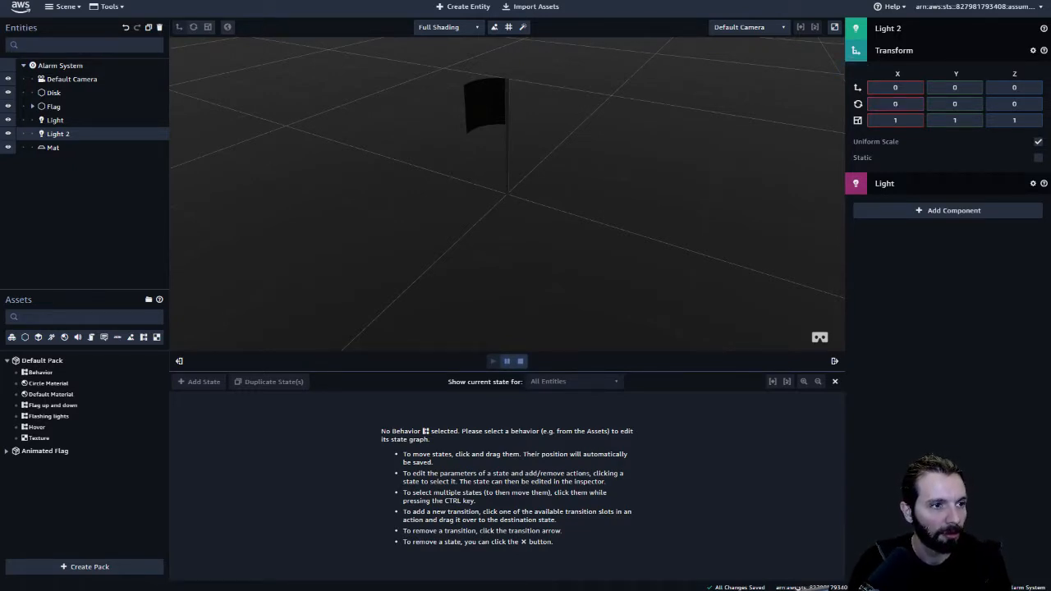
left_click(895, 104)
type("-")
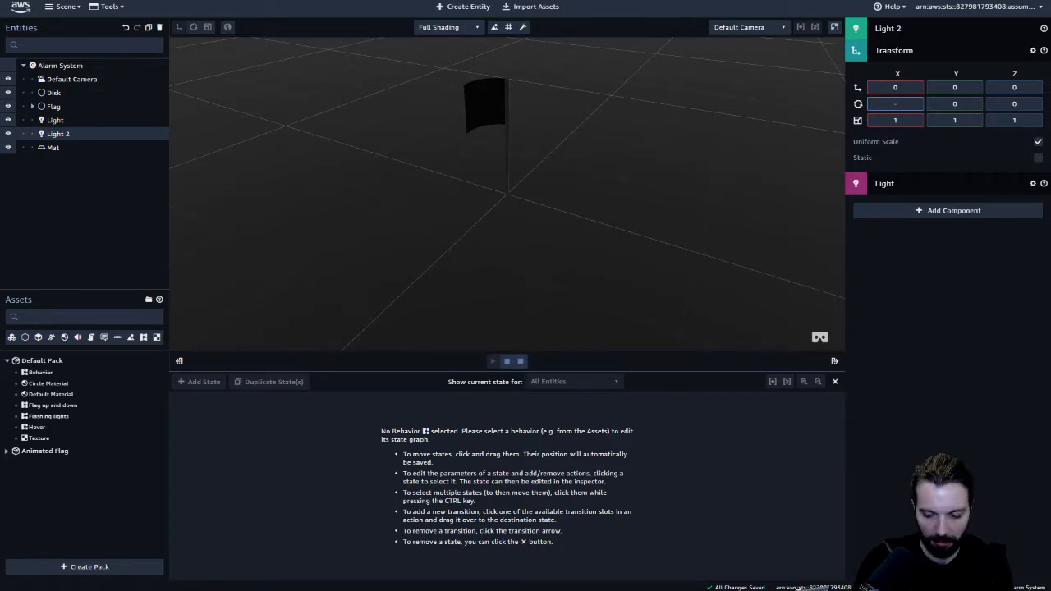
type("90")
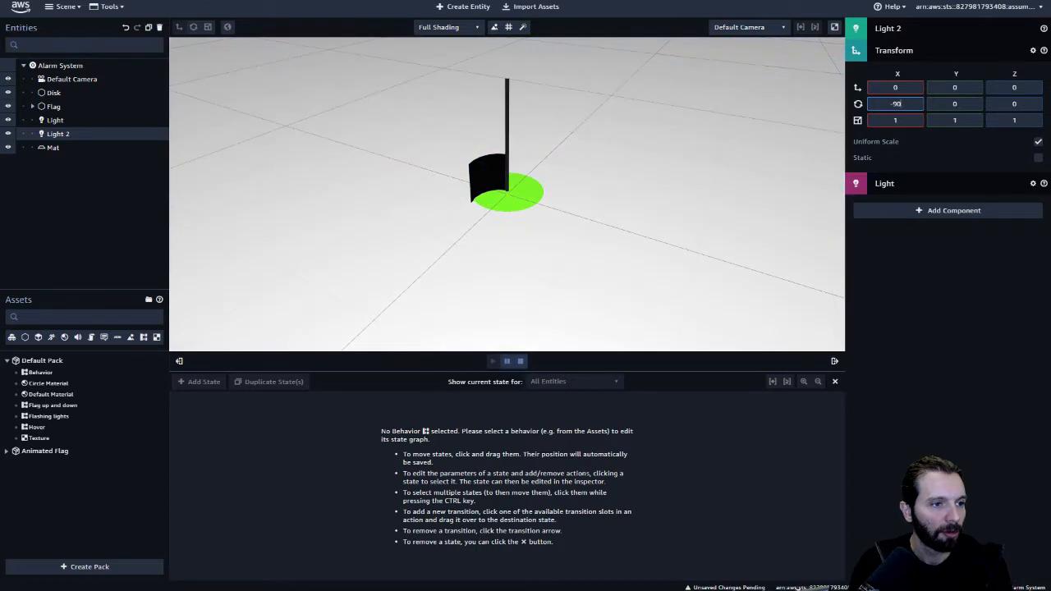
Reduce the intensity of the directional Light 2 to 0.32
left_click(904, 50)
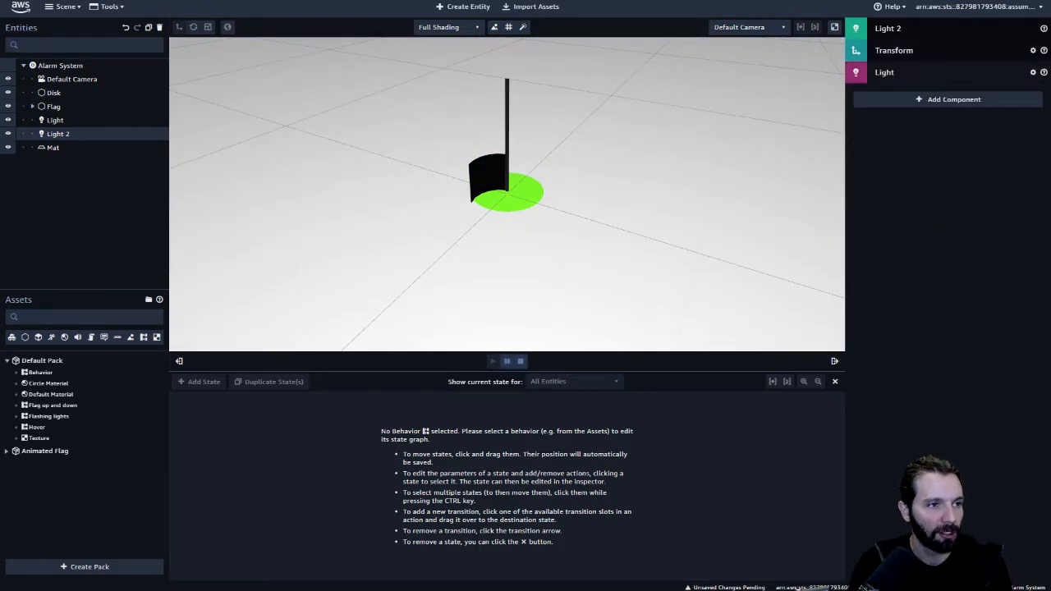
left_click(903, 73)
left_click_drag(969, 141, 950, 141)
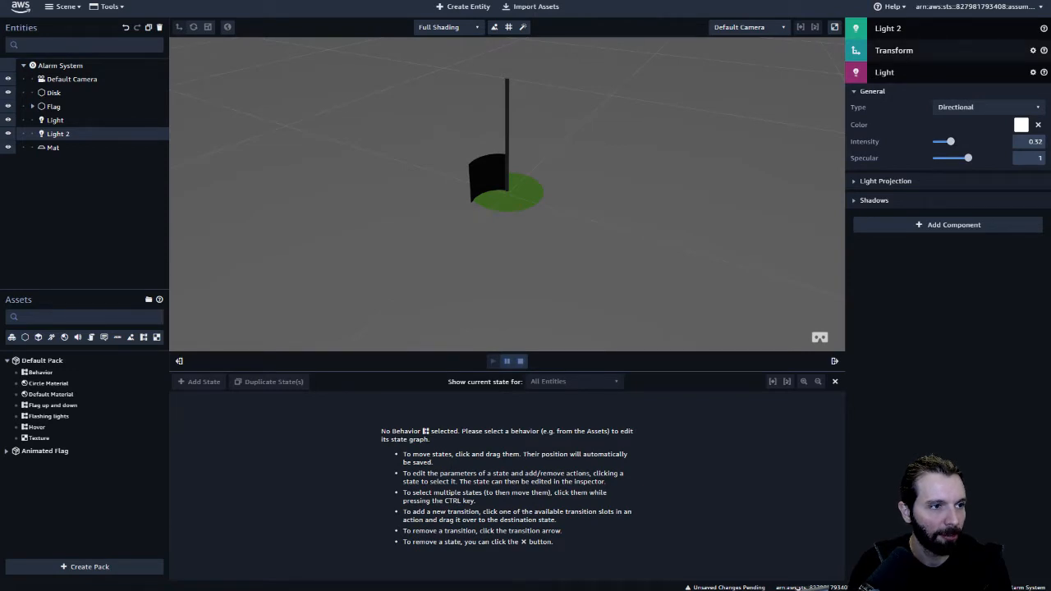
Set the rotation of Light 2 to 3 on Y and 34 on Z
left_click(904, 50)
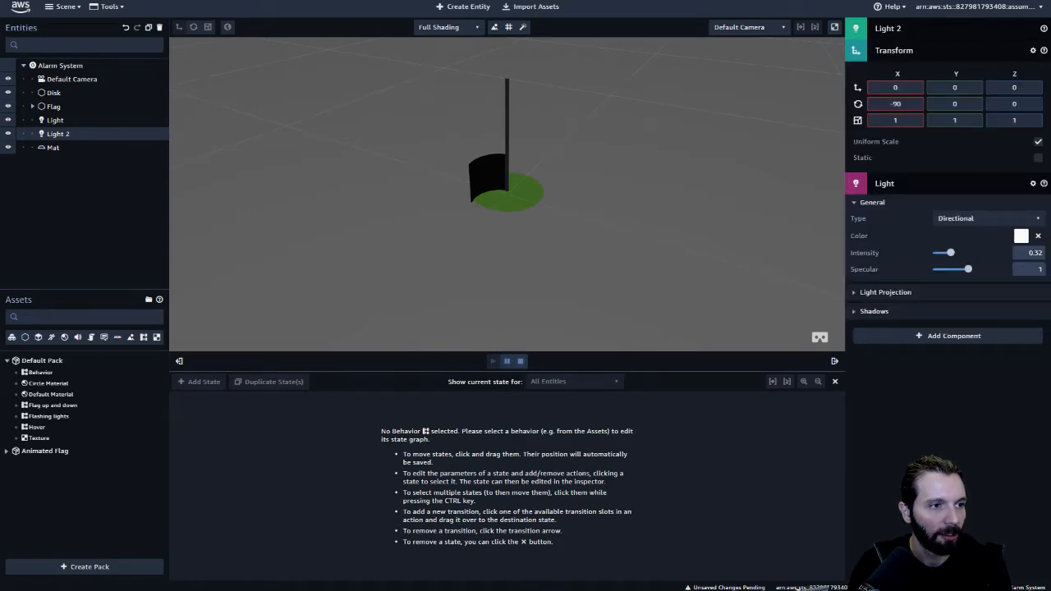
key("Tab")
type("-14")
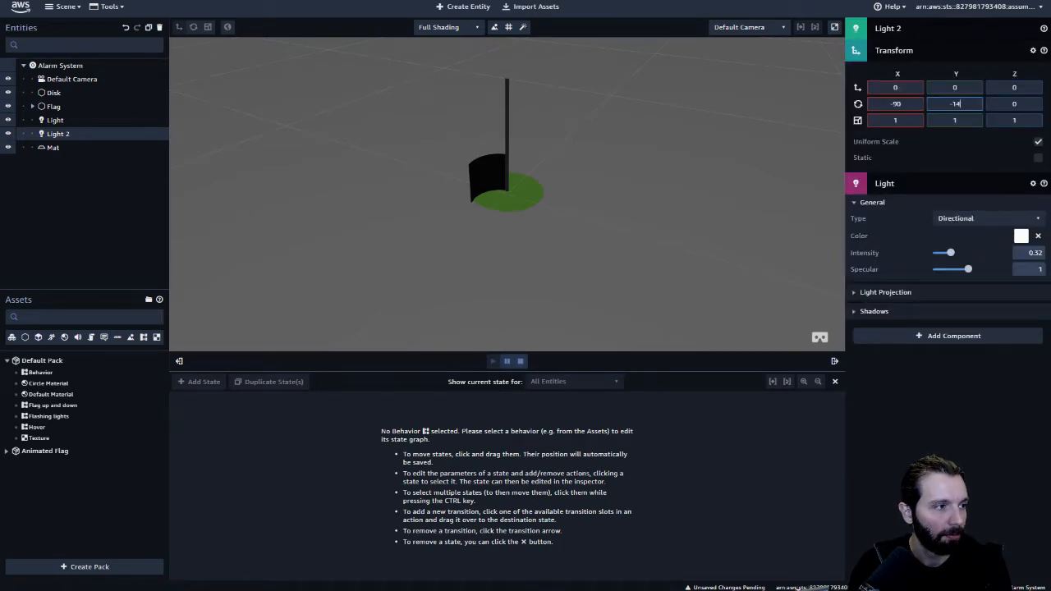
left_click_drag(955, 120, 1014, 76)
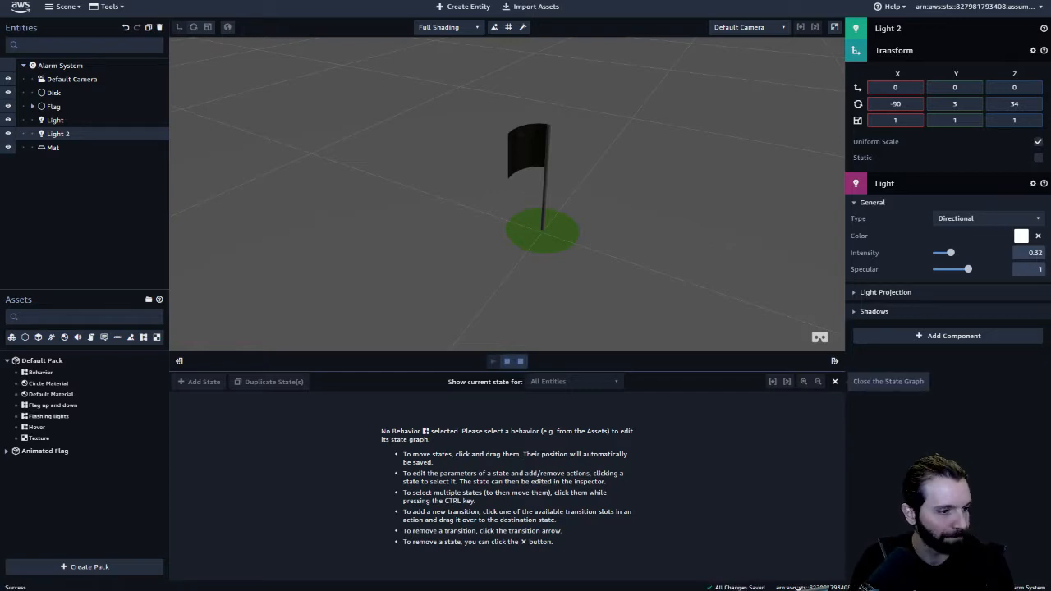
Close the state graph and stop the running scene
left_click(835, 381)
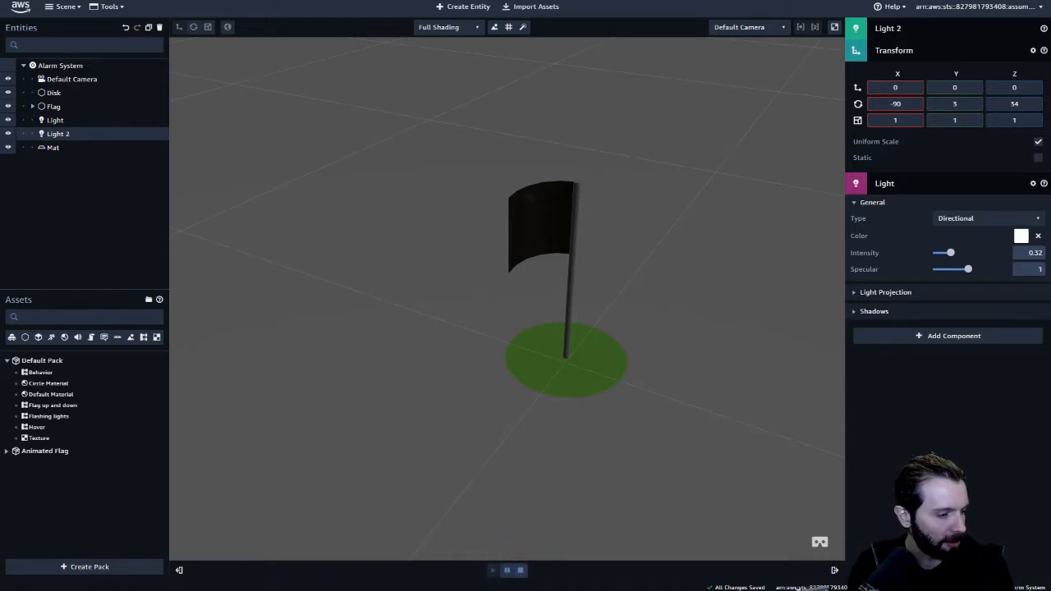
left_click(520, 570)
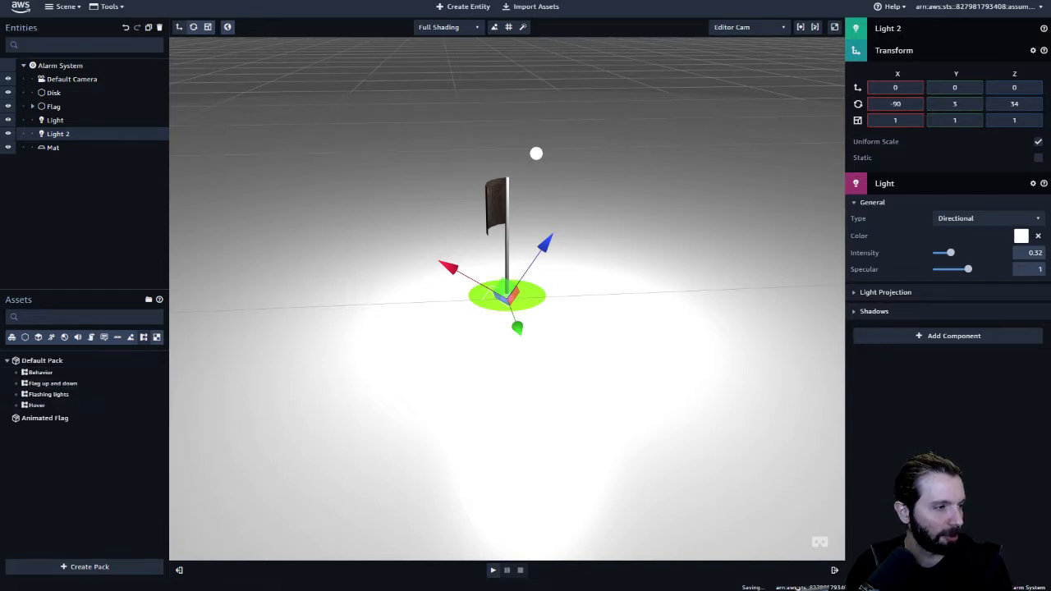
right_click_drag(460, 378, 354, 427)
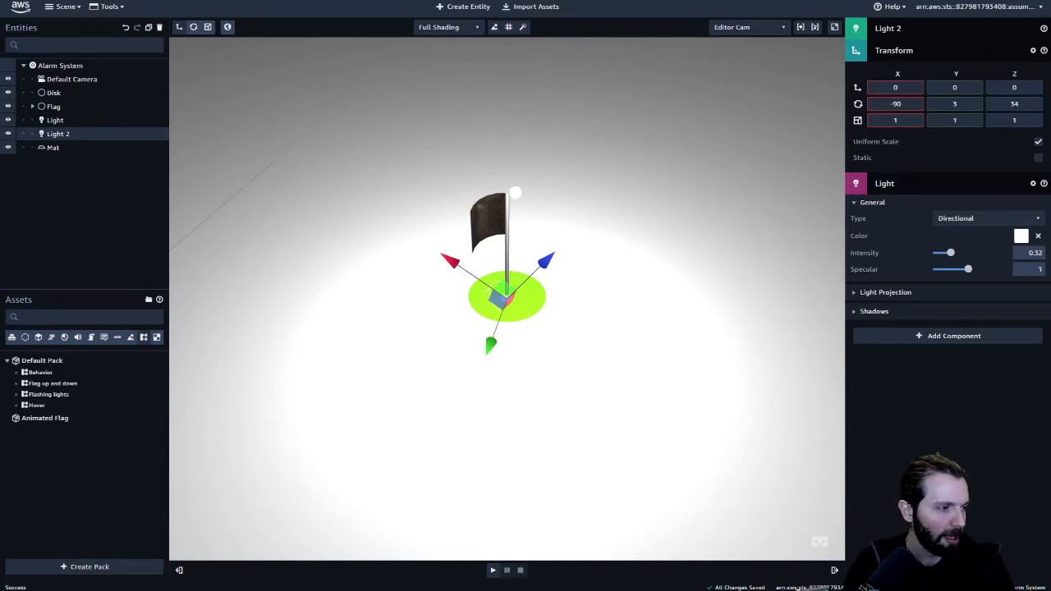
right_click_drag(370, 427, 370, 379)
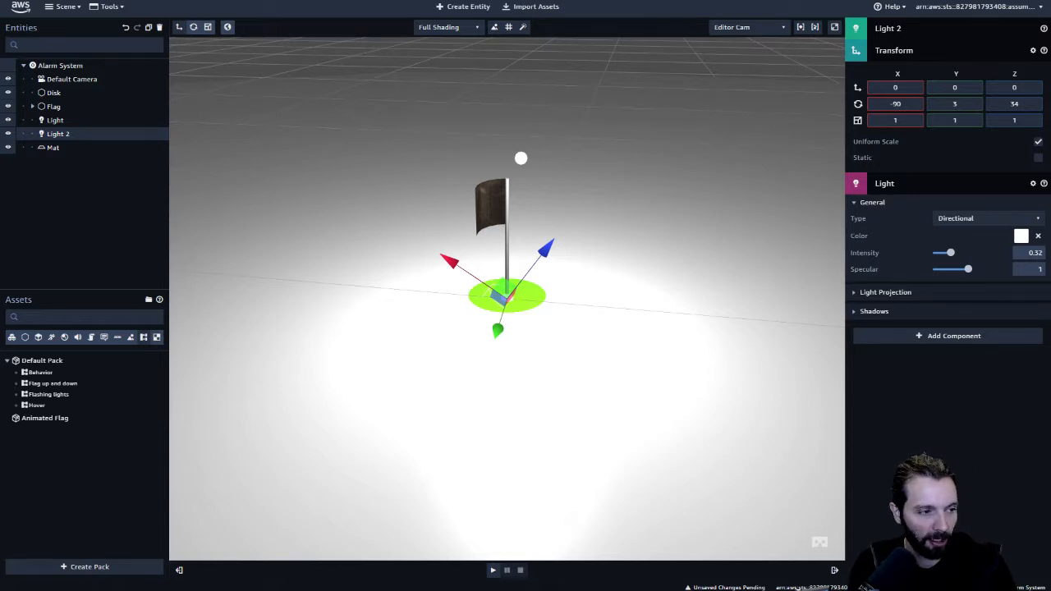
right_click_drag(526, 361, 491, 397)
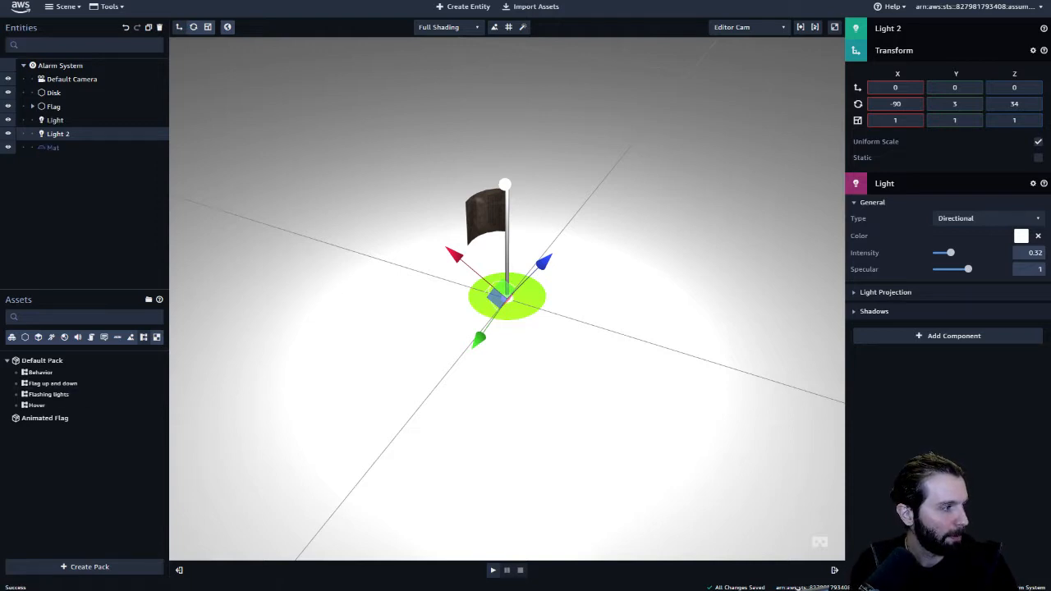
Add a Sound component to the Mat entity and load the Alarm Sound audio file into it
left_click(53, 148)
right_click_drag(509, 369, 575, 371)
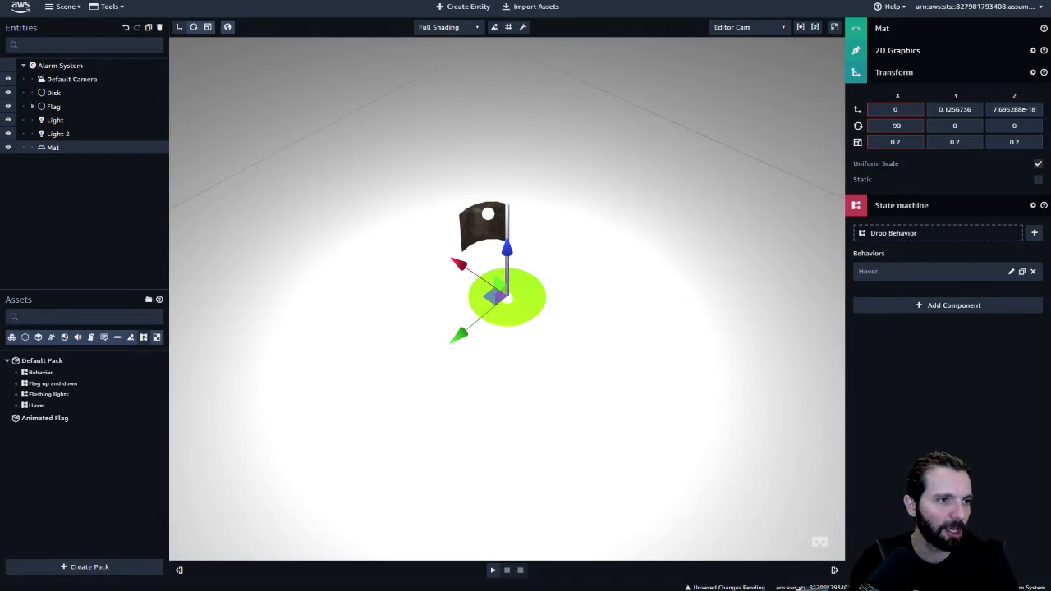
left_click(894, 73)
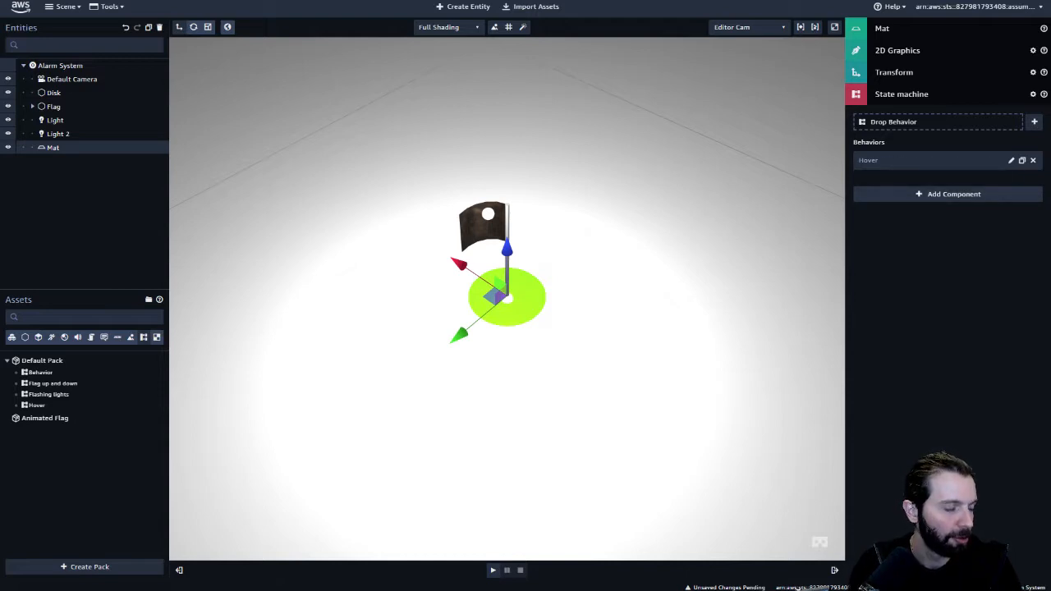
left_click(948, 194)
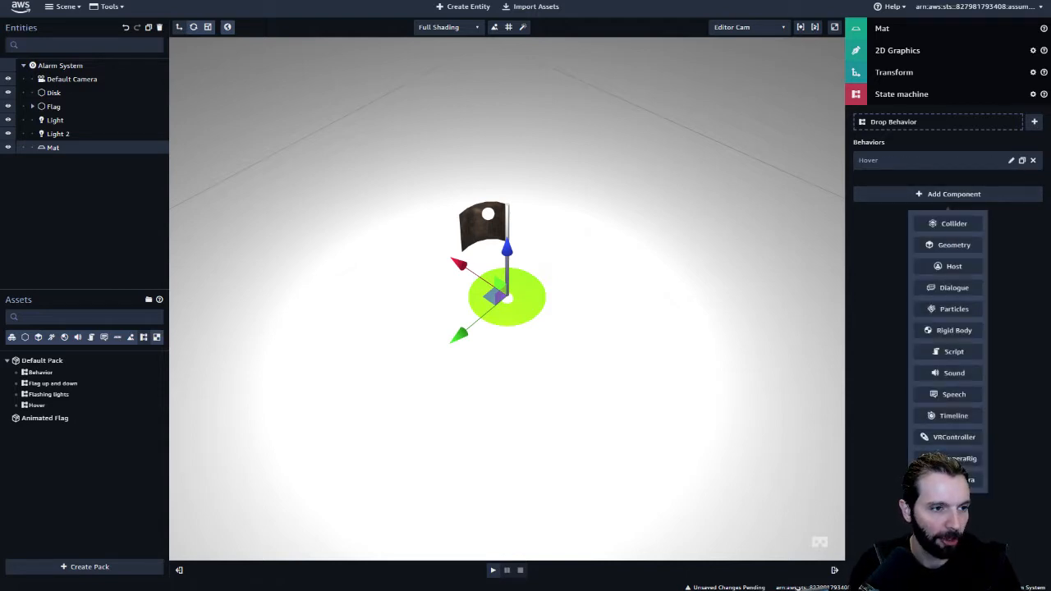
left_click(953, 373)
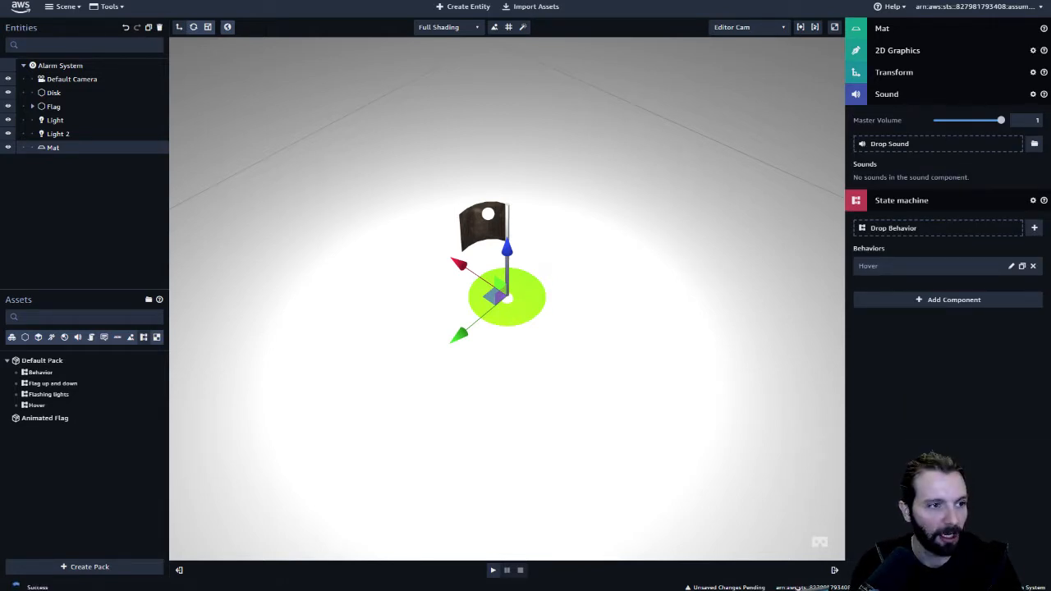
left_click_drag(797, 588, 962, 142)
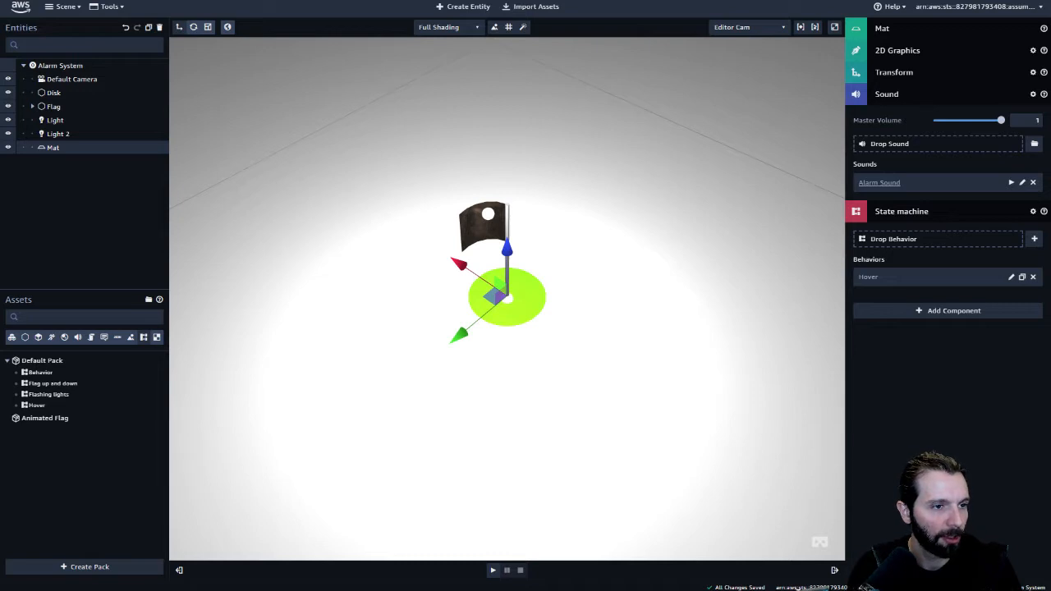
Add a new behavior to the Mat's state machine and name it Alarm Sound
left_click(887, 95)
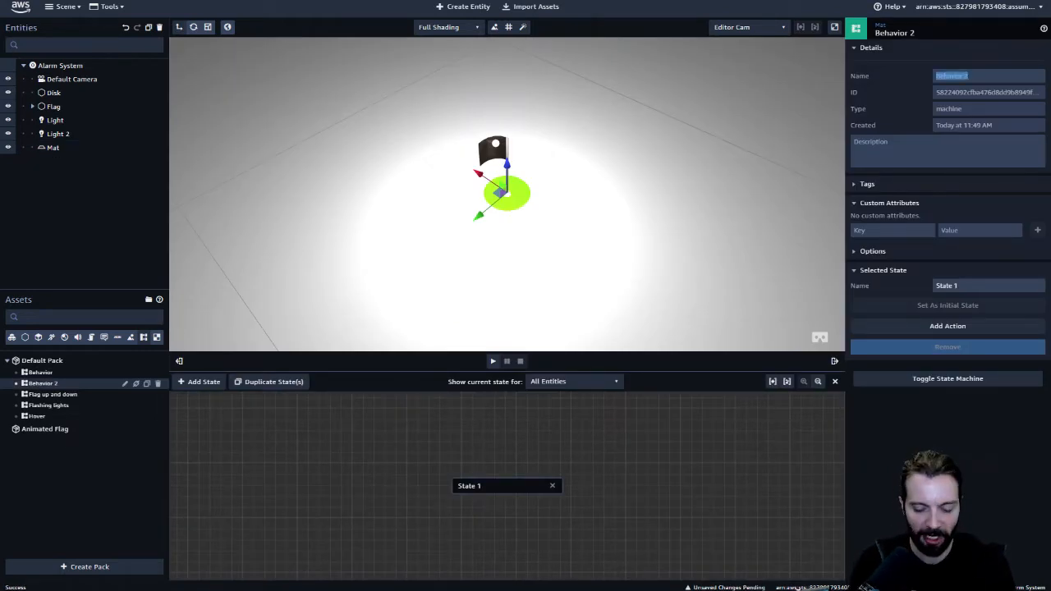
type("Ala")
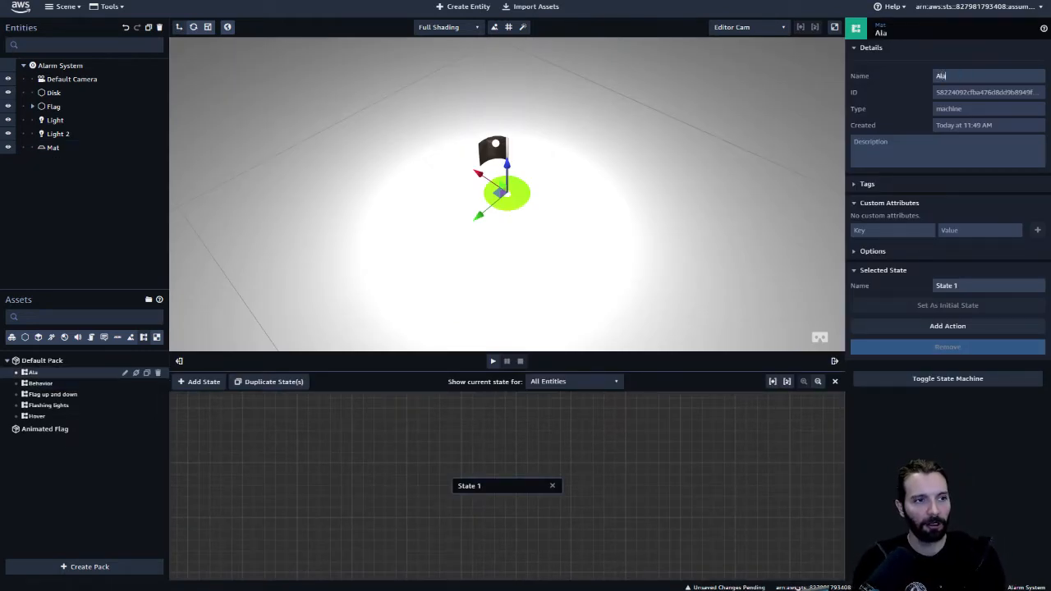
type("rm Sound")
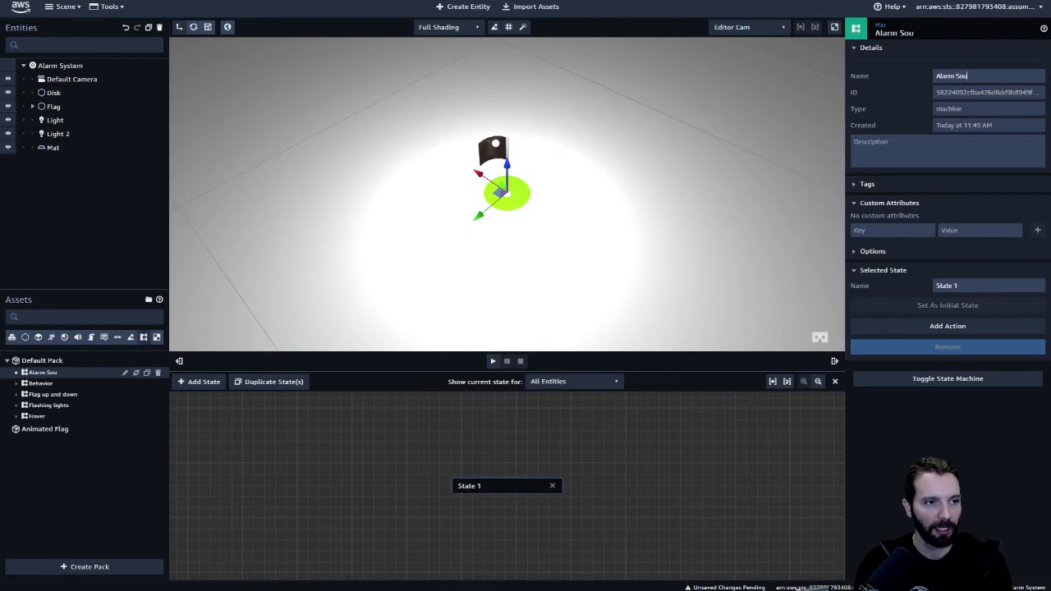
Rename the initial state of the Alarm Sound behavior as Listen and move it aside in the graph
left_click_drag(507, 486, 422, 475)
key("ctrl+a")
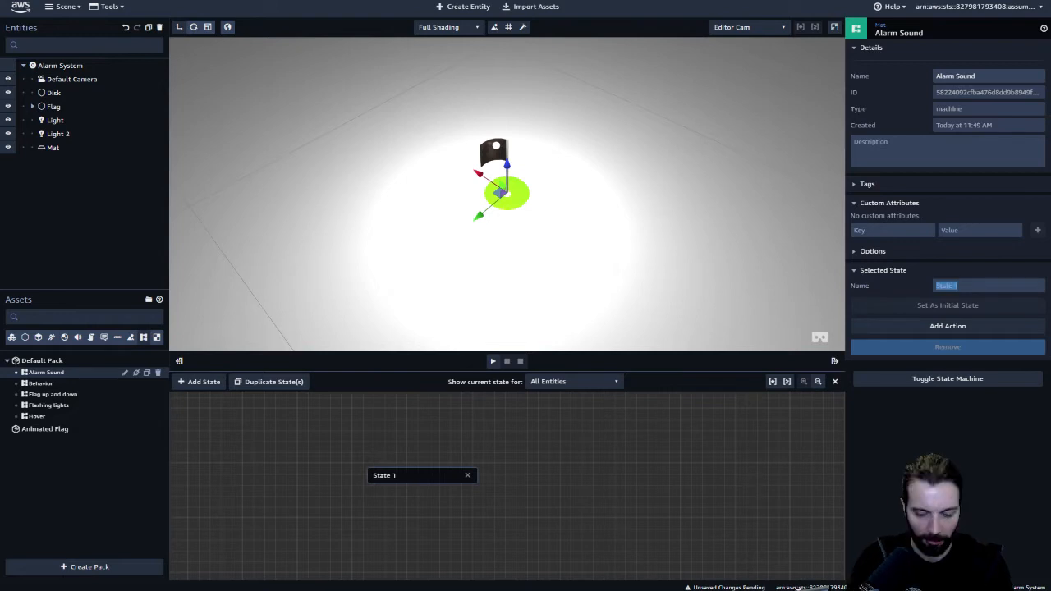
key("BackSpace")
type("Listen")
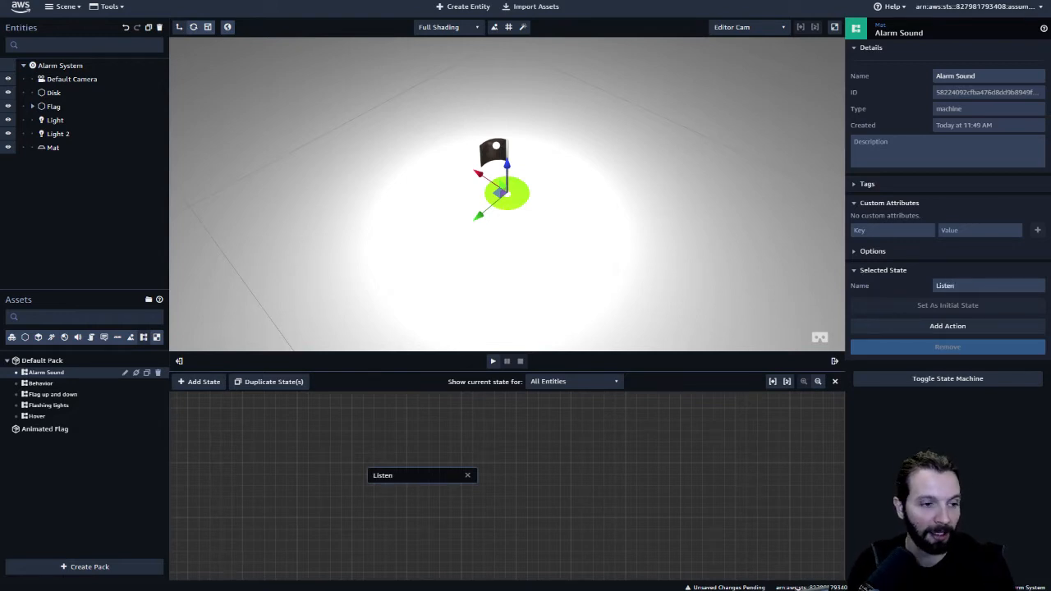
Add a Listen action to the Listen state with the message channel ALERT!
left_click(948, 326)
type("l")
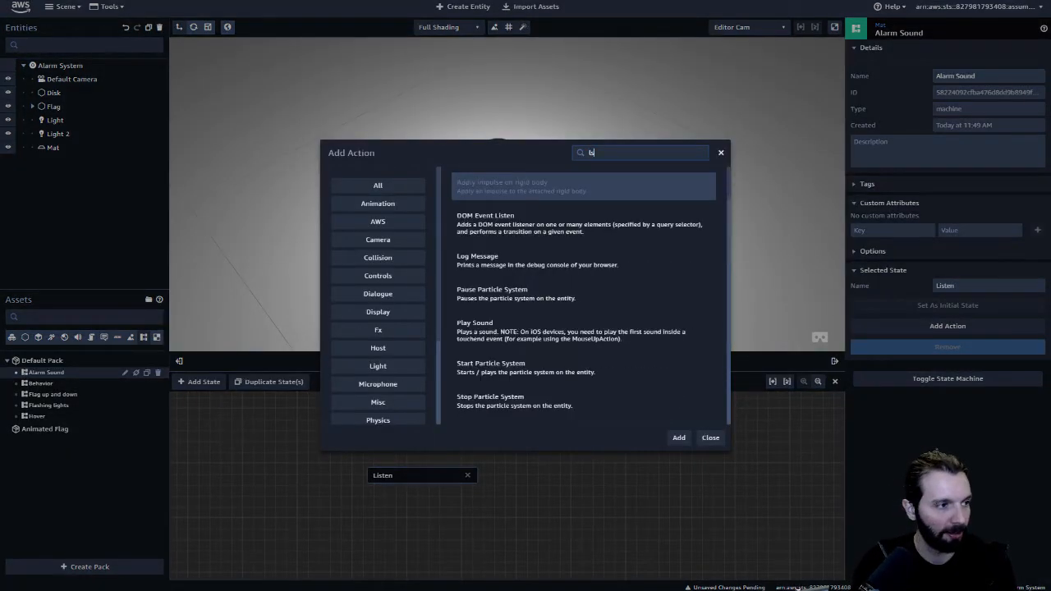
type("isten")
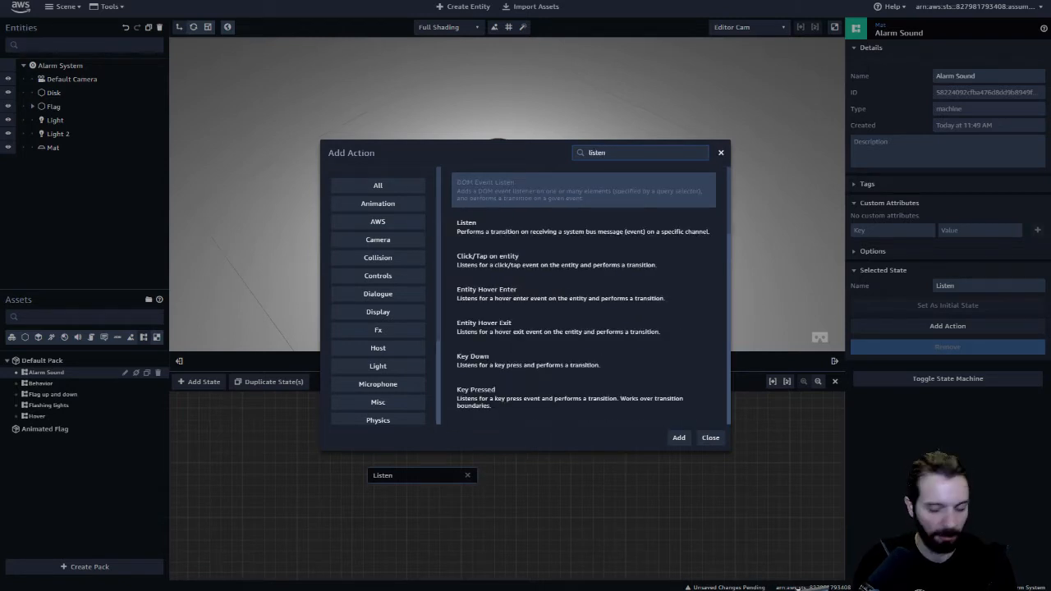
key("Down")
key("Return")
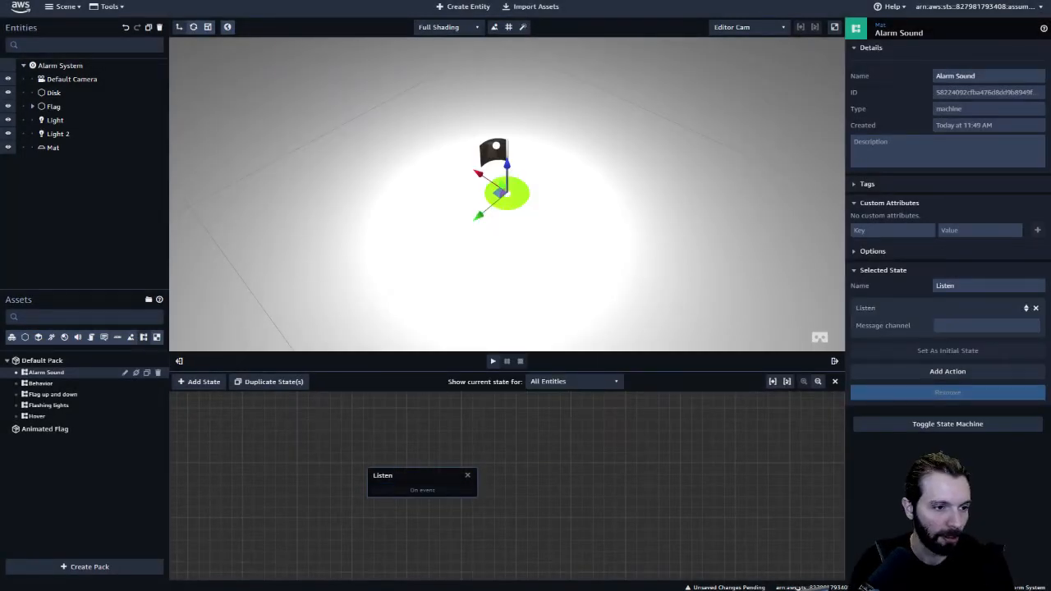
type("v")
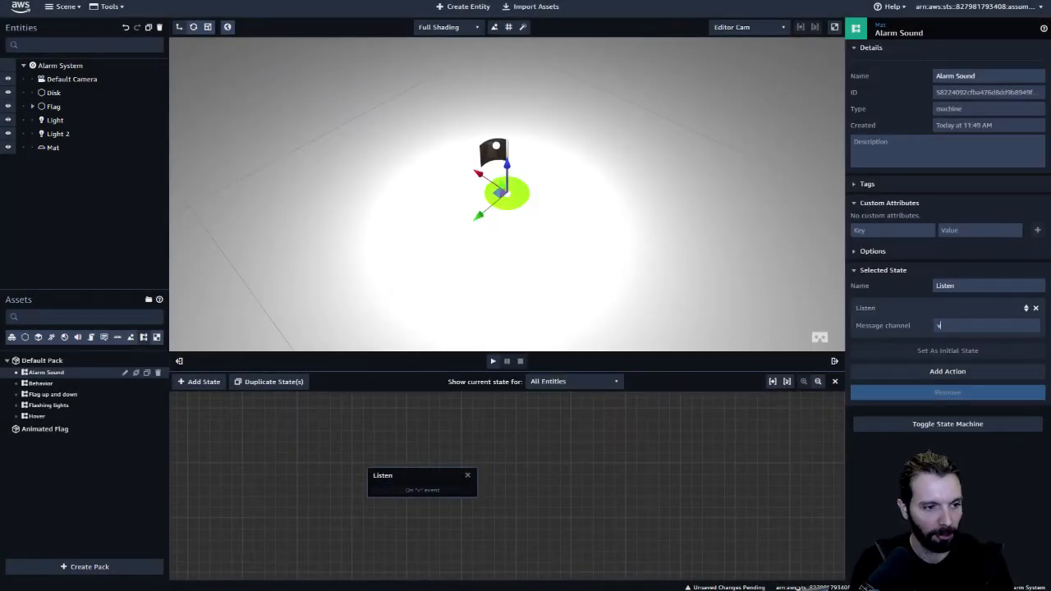
key("BackSpace")
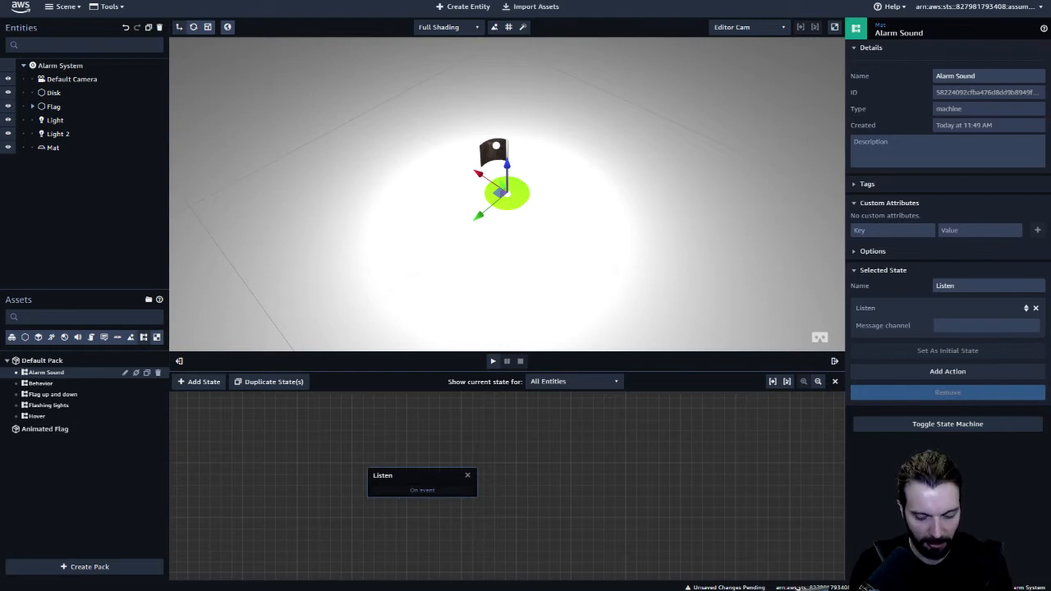
type("ALERT!")
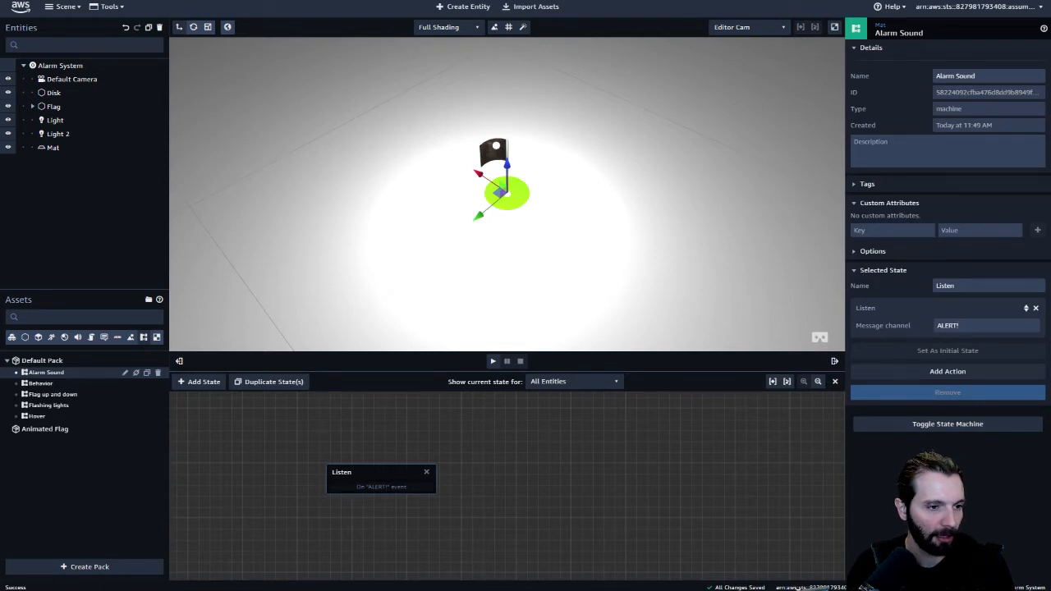
Add a second state with a Play Sound action that plays Alarm Sound
left_click(199, 382)
left_click_drag(501, 486, 593, 464)
left_click(948, 327)
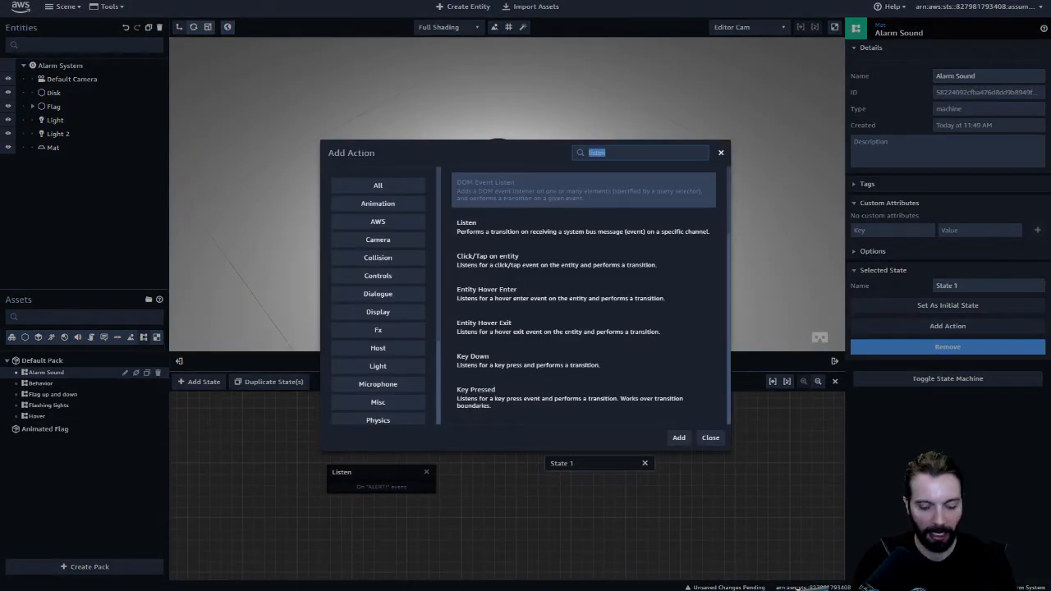
type("sound")
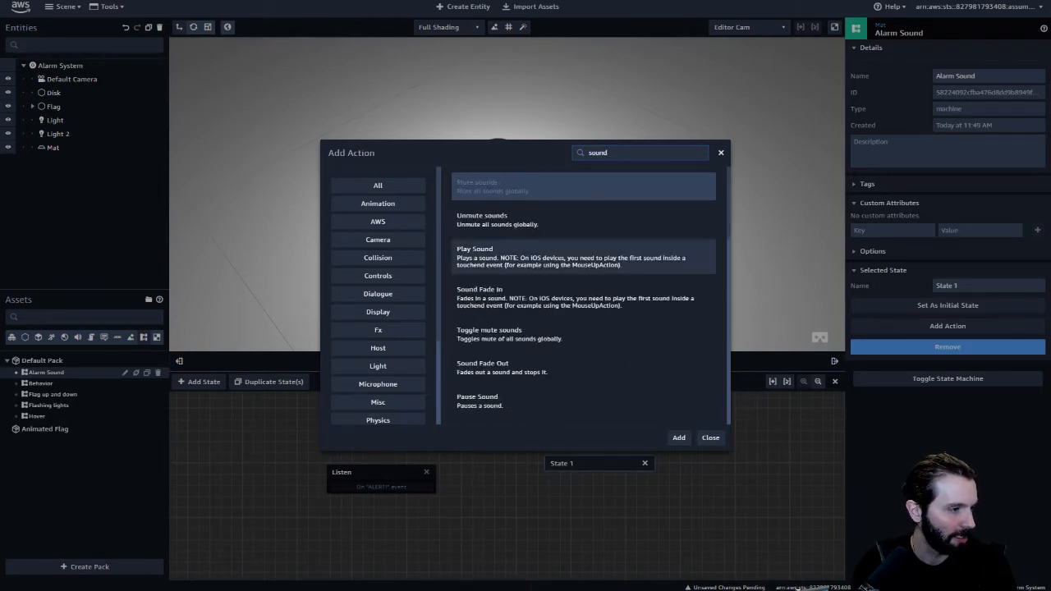
left_click(584, 257)
left_click(679, 437)
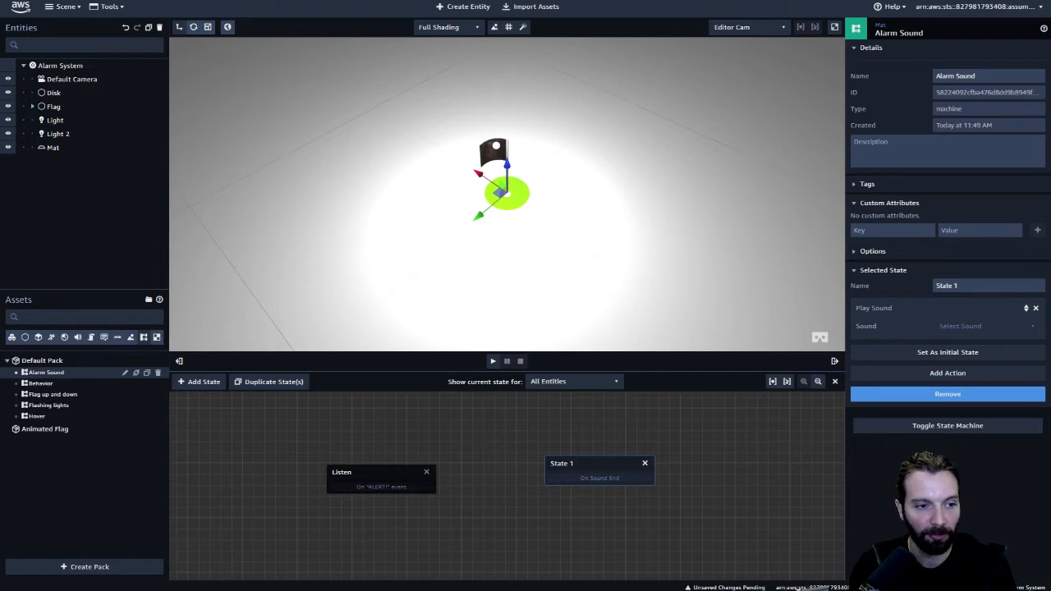
left_click(960, 326)
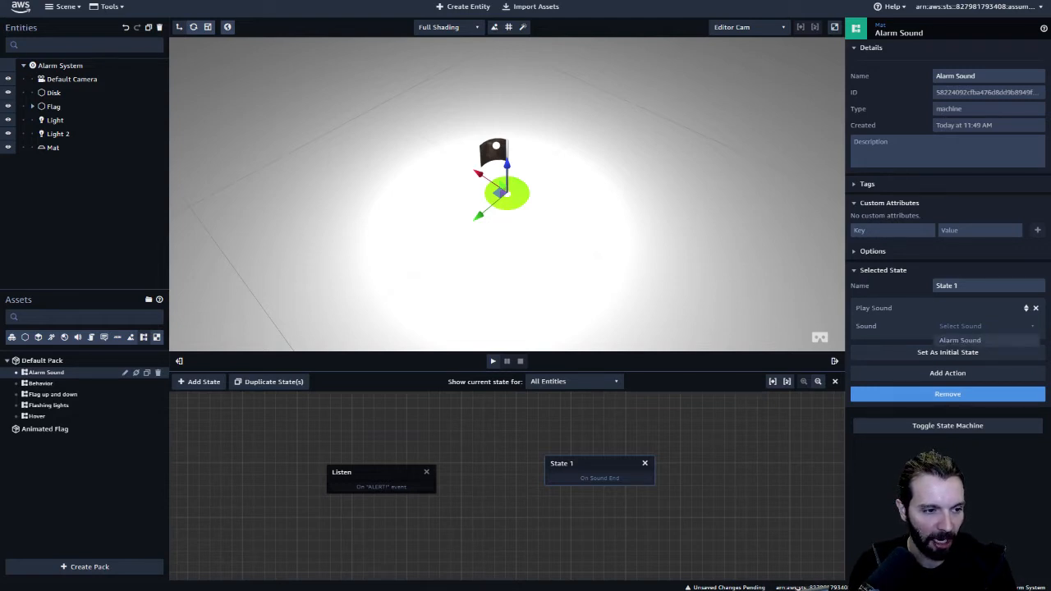
left_click(960, 340)
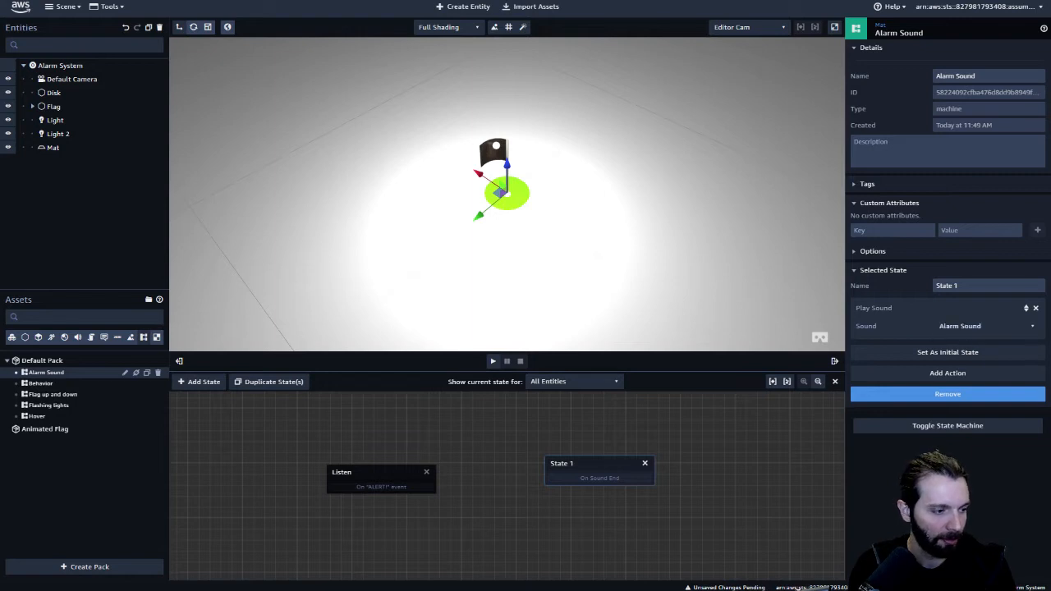
Move the two states closer together and connect the Listen state's ALERT! event to the sound state
left_click_drag(575, 464, 584, 464)
left_click_drag(353, 473, 382, 468)
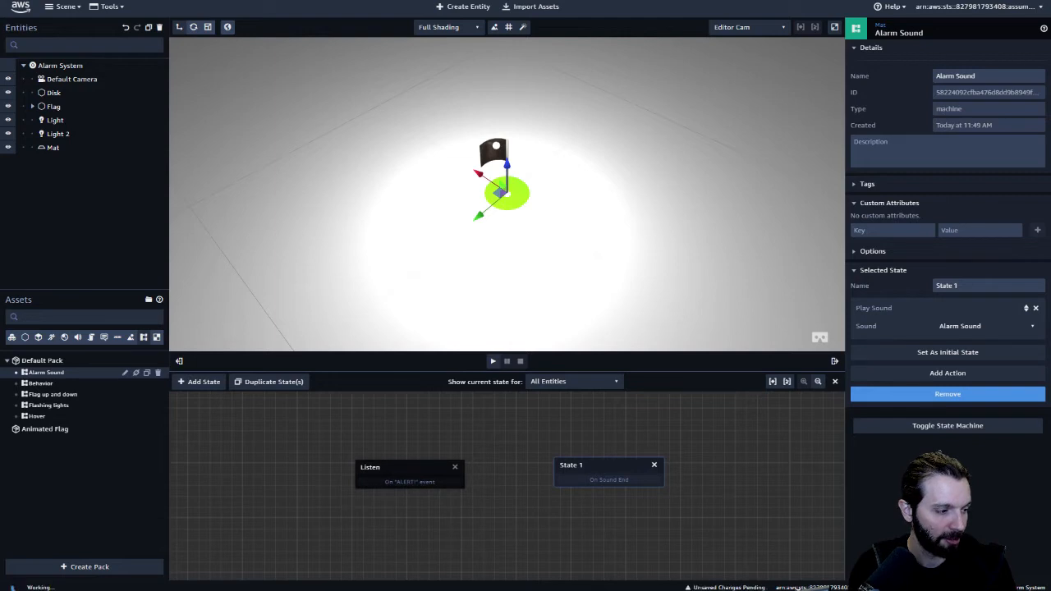
left_click_drag(463, 478, 567, 472)
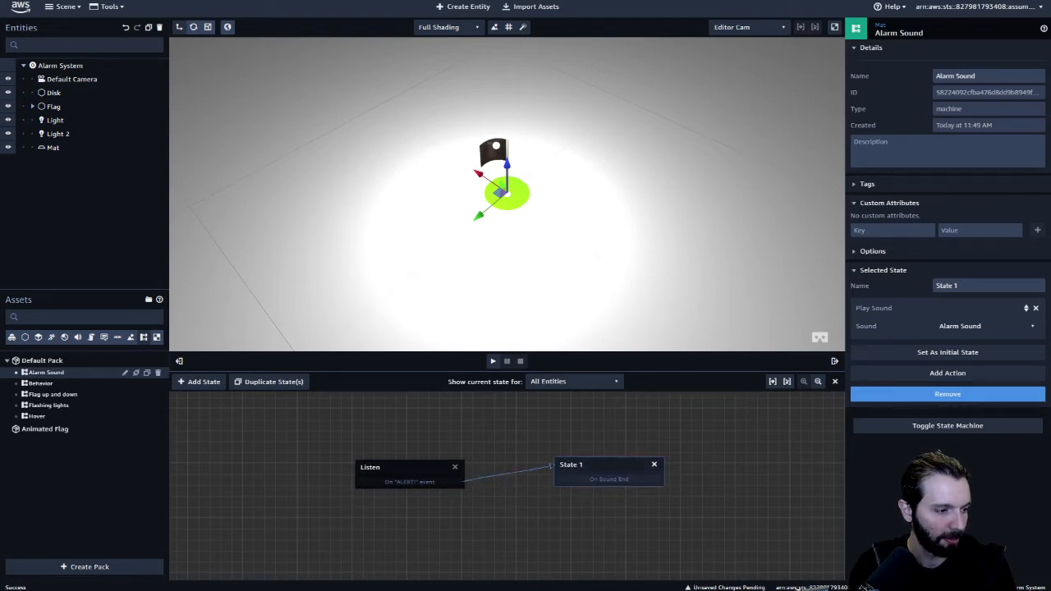
Rename the second state as Alarm Sound and connect its On Sound End transition back to Listen
key("ctrl+a")
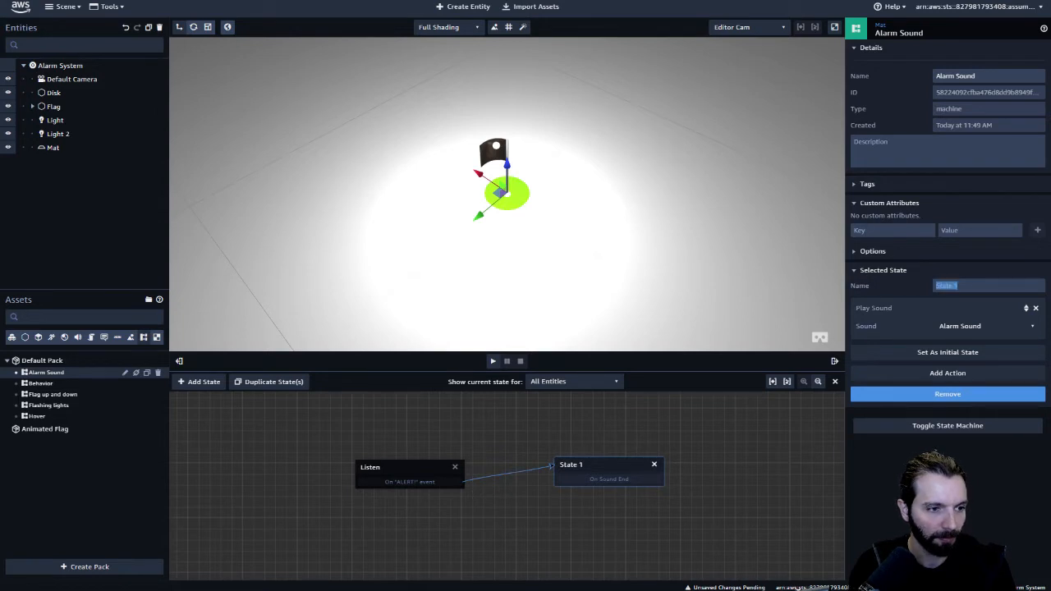
type("Alarm")
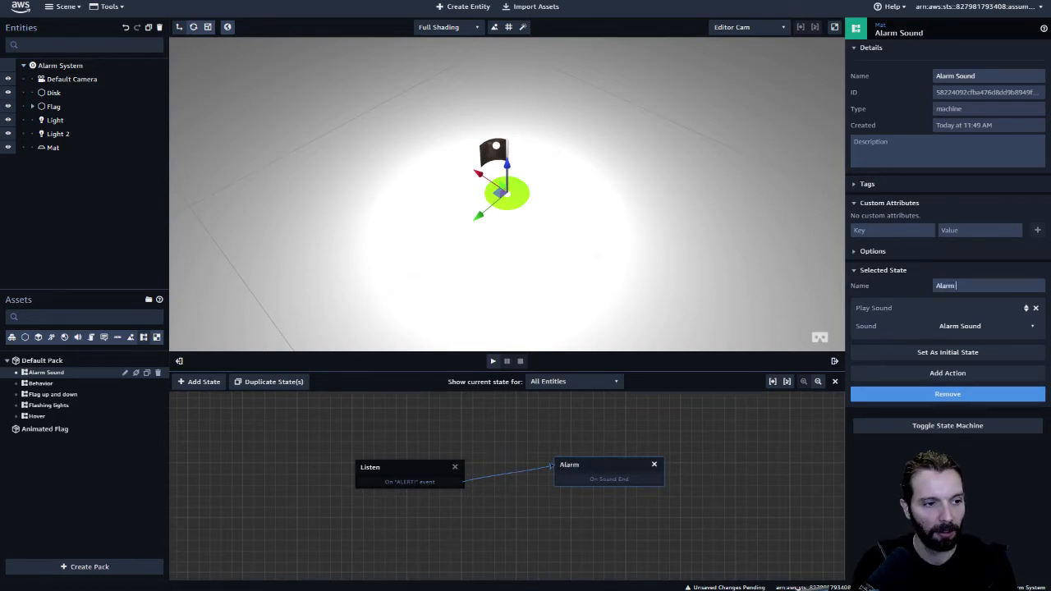
type(" Sound")
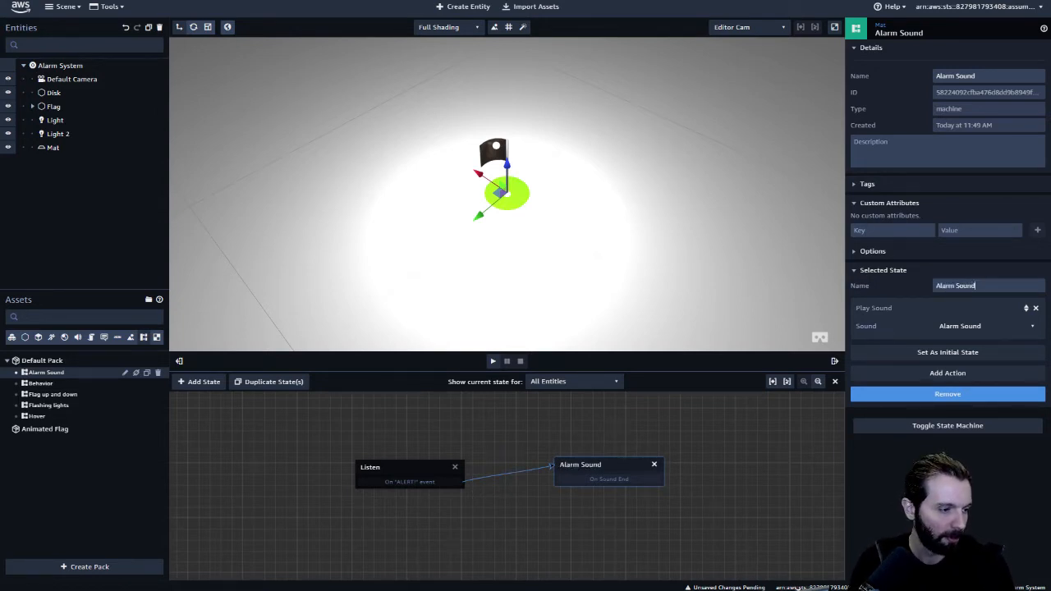
key("Escape")
left_click_drag(604, 465, 598, 467)
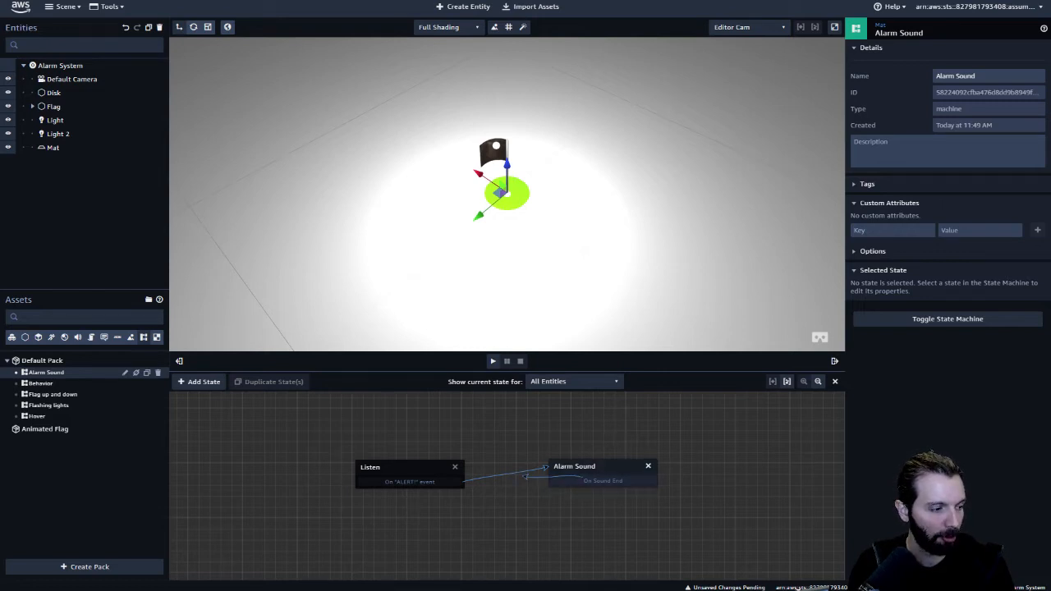
left_click_drag(604, 481, 435, 473)
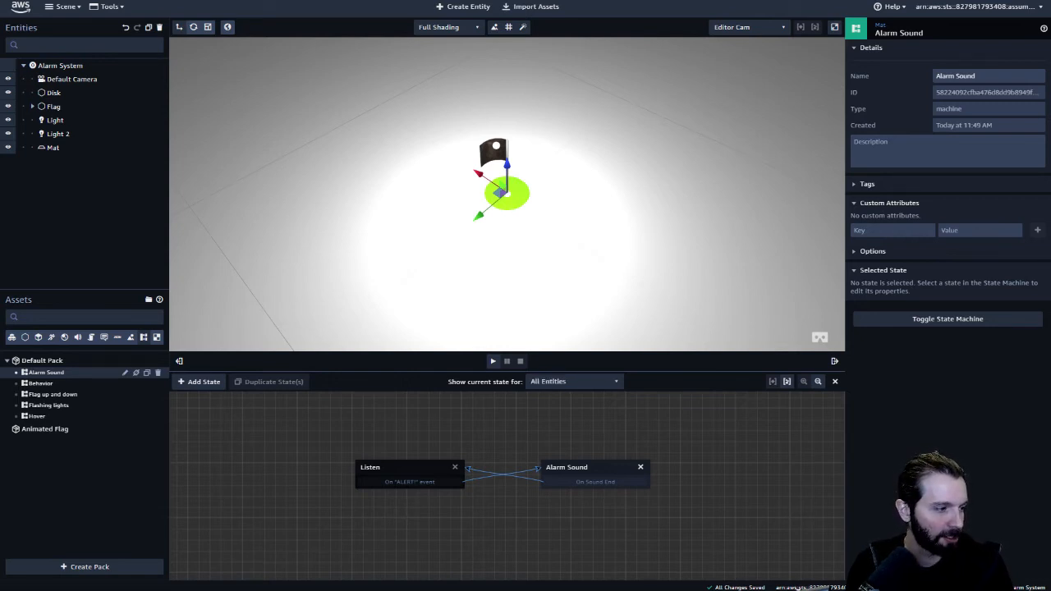
Play the scene to test the alarm sound, stop it and close the state graph
key("space")
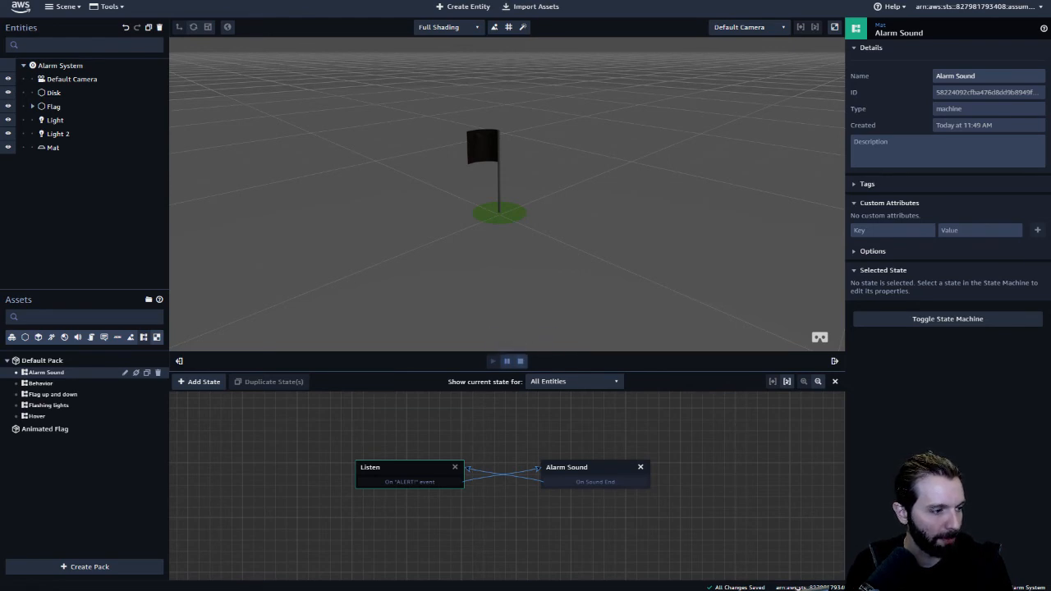
left_click(520, 361)
left_click(835, 382)
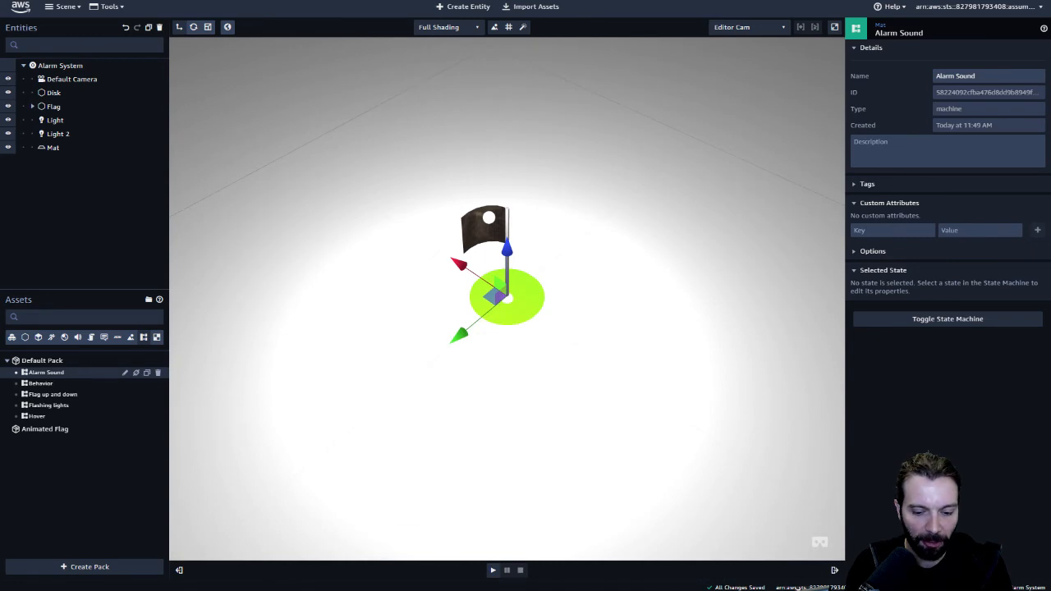